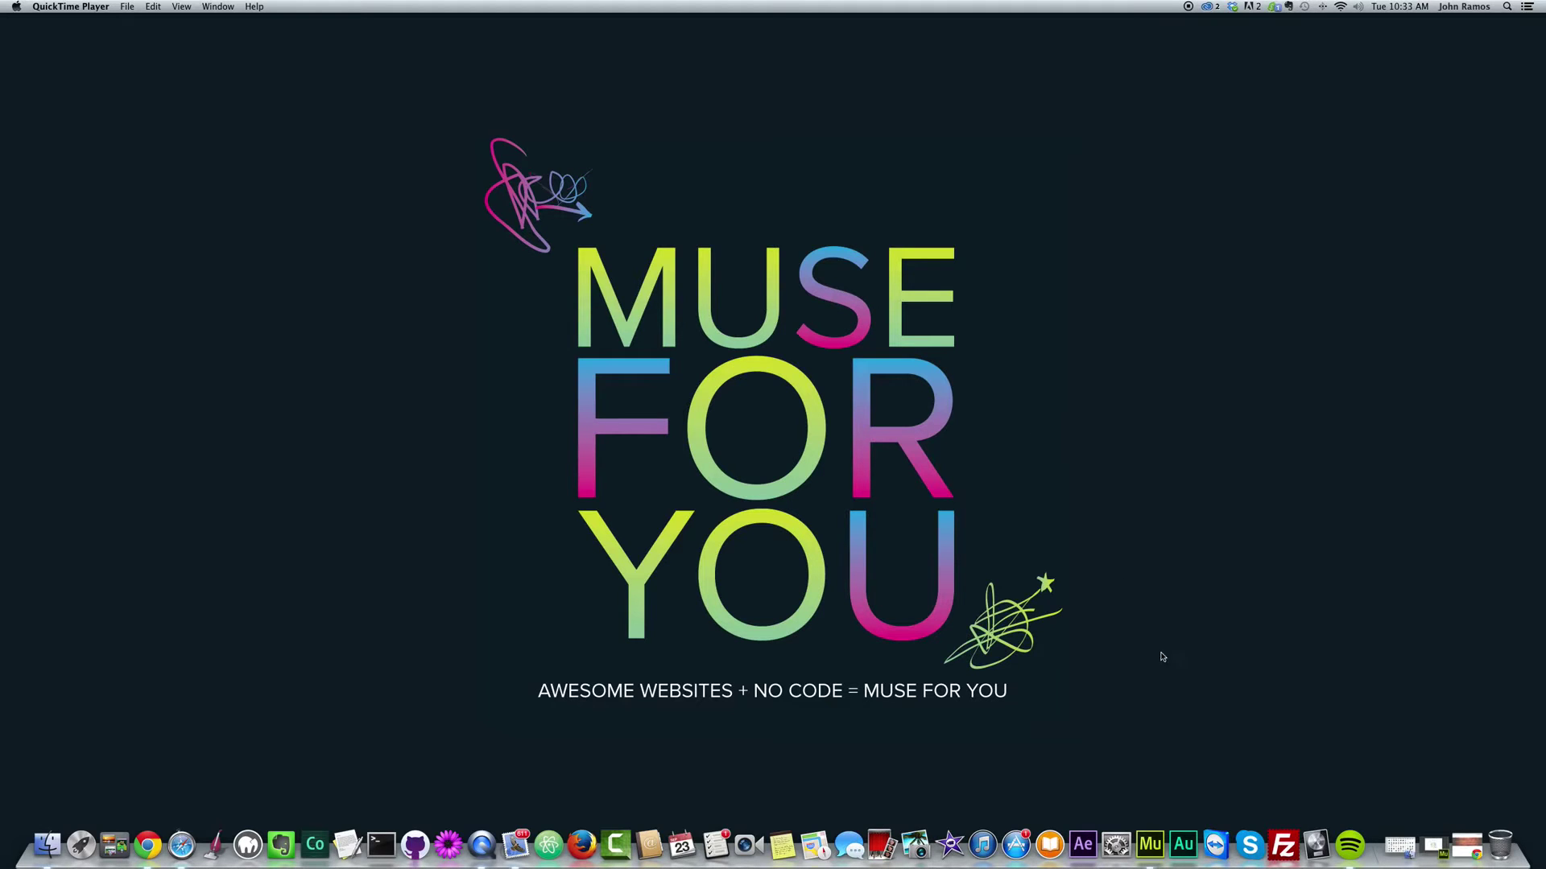
- Restore Chrome and step the preview slideshow forward to the last slide and back one
{"action": "left_click", "coordinate": [1457, 845]}
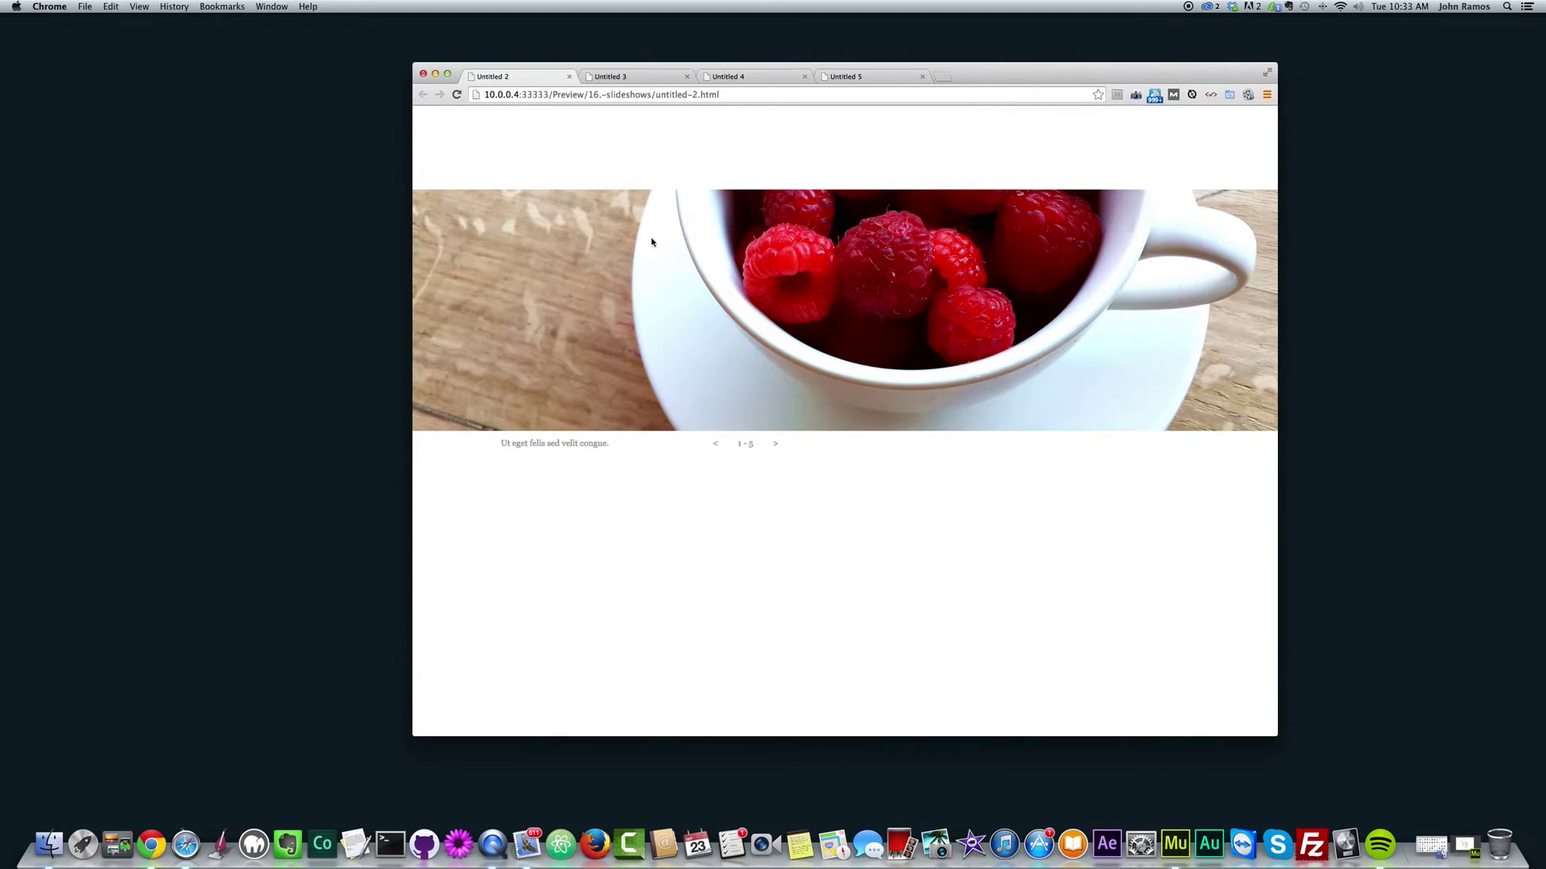
{"action": "left_click", "coordinate": [777, 445]}
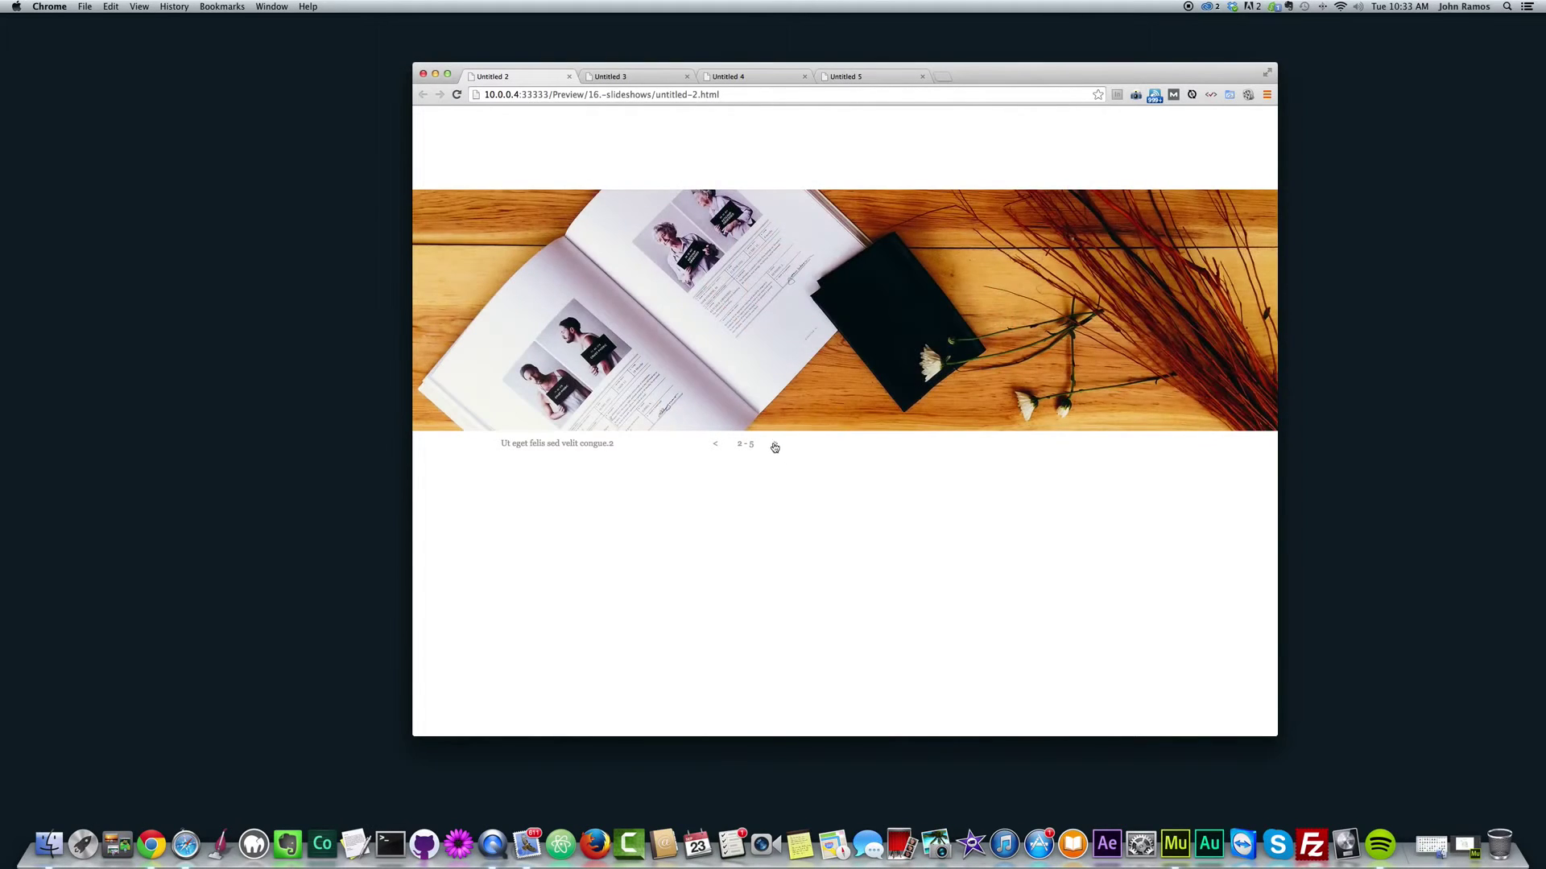
{"action": "left_click", "coordinate": [777, 446]}
{"action": "left_click", "coordinate": [777, 445]}
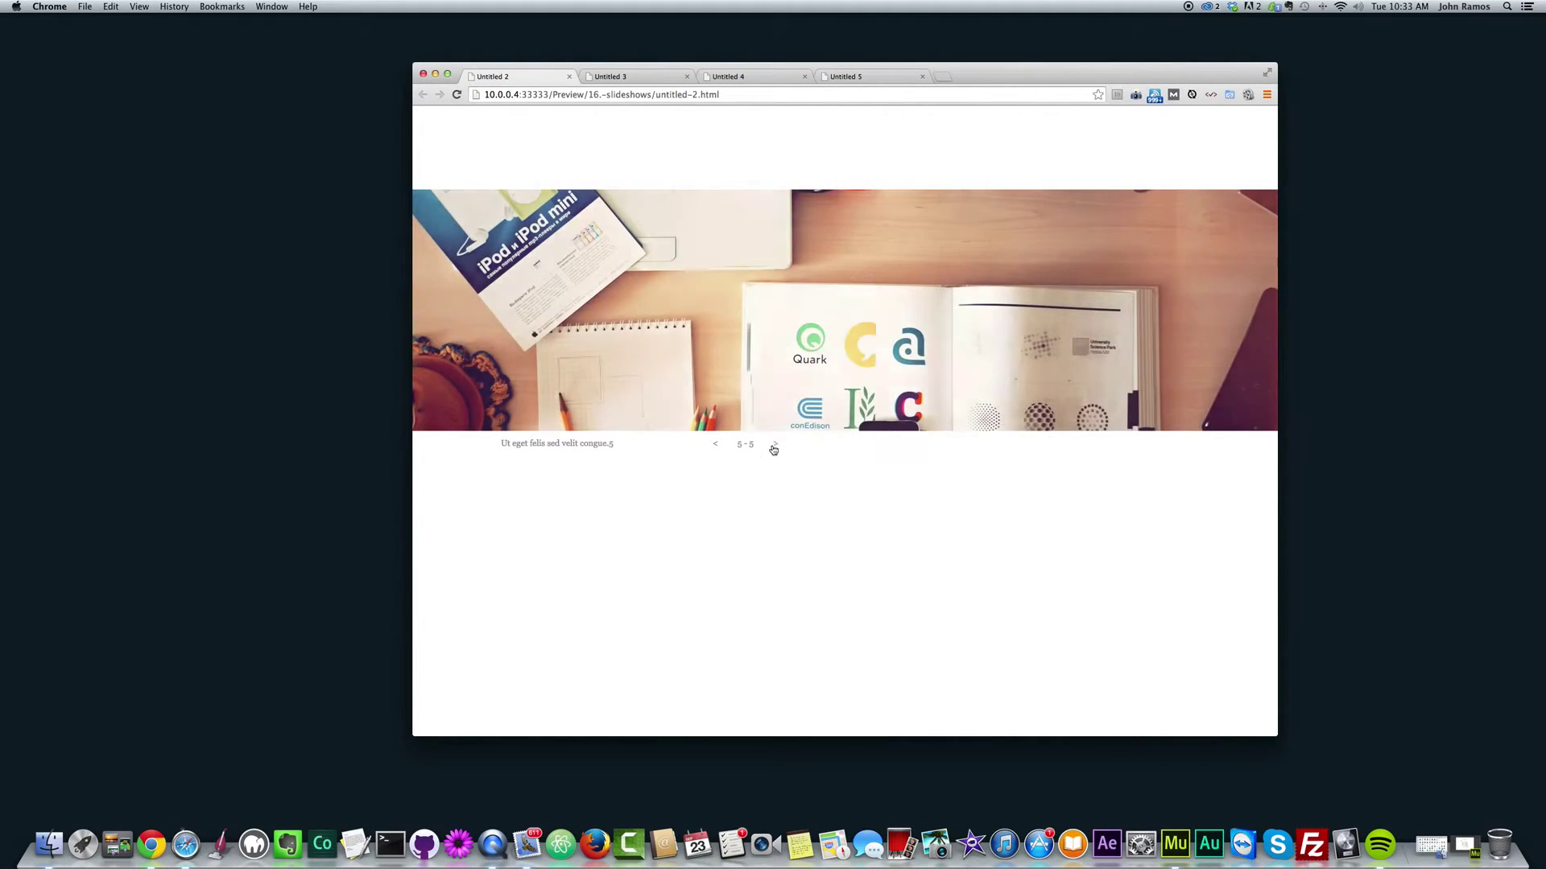
{"action": "left_click", "coordinate": [775, 445]}
{"action": "left_click", "coordinate": [710, 446]}
- Page through the Untitled 3 full-page slideshow and widen the browser window to test image scaling
{"action": "left_click", "coordinate": [631, 76]}
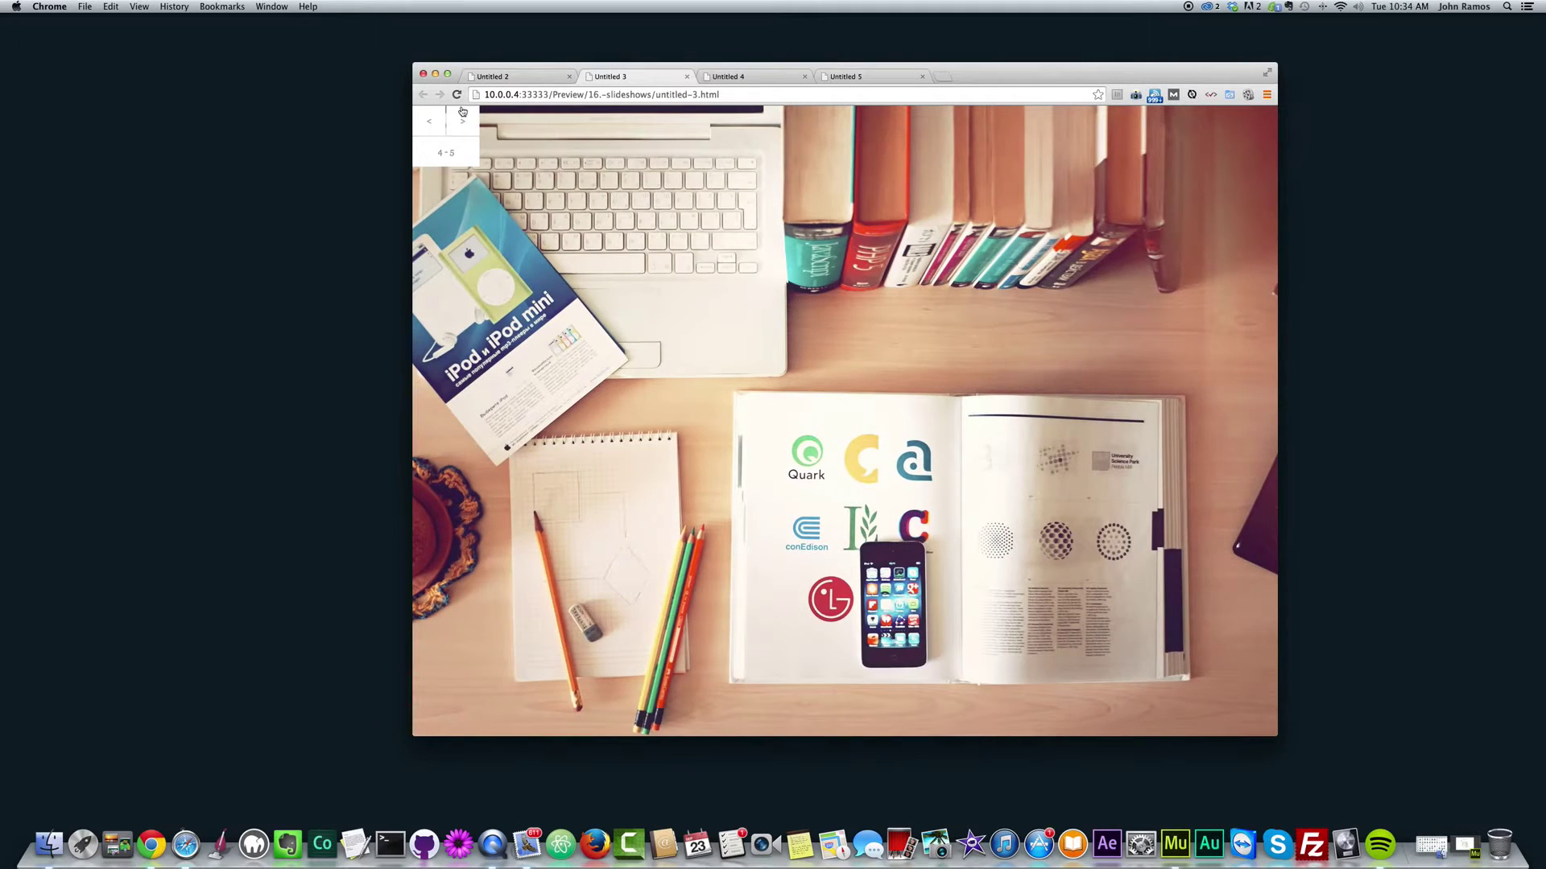
{"action": "left_click", "coordinate": [463, 117]}
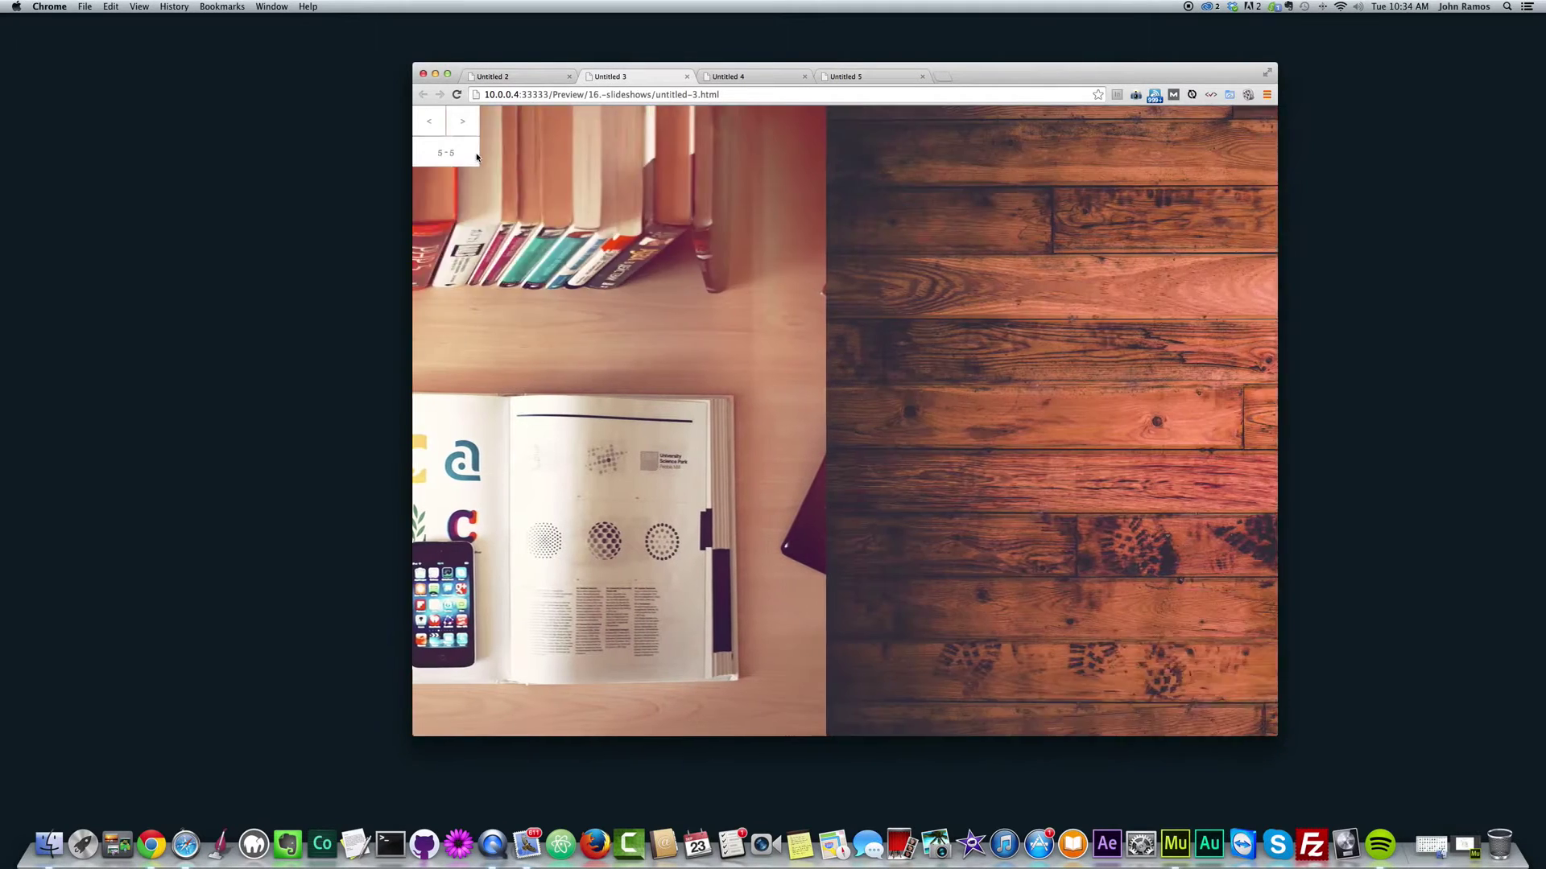
{"action": "left_click", "coordinate": [463, 125]}
{"action": "left_click", "coordinate": [462, 121]}
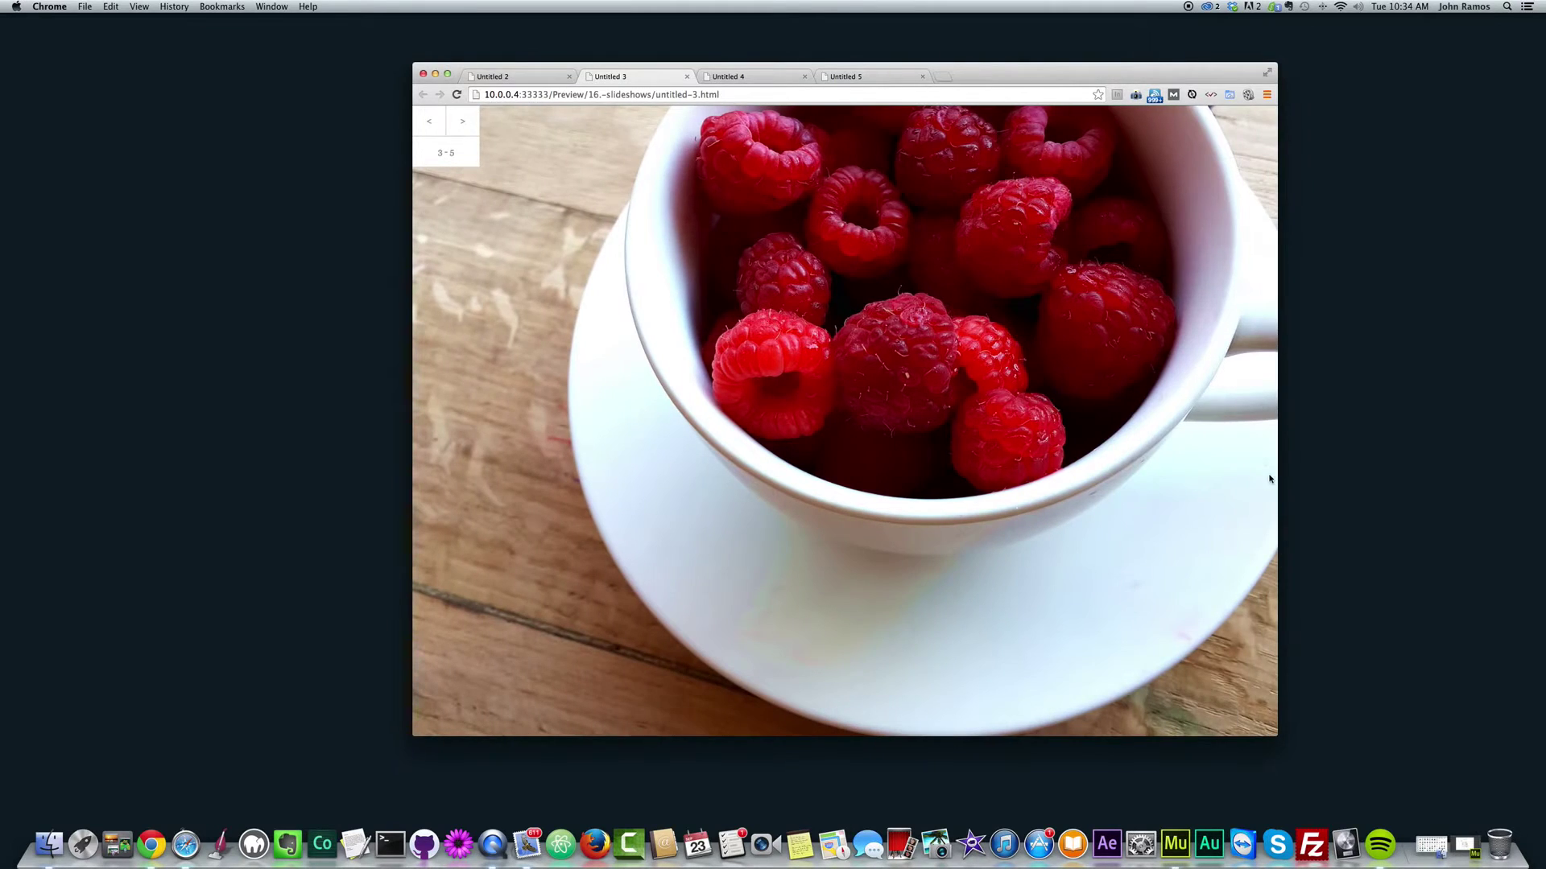
{"action": "left_click_drag", "start_coordinate": [1269, 479], "coordinate": [1394, 373]}
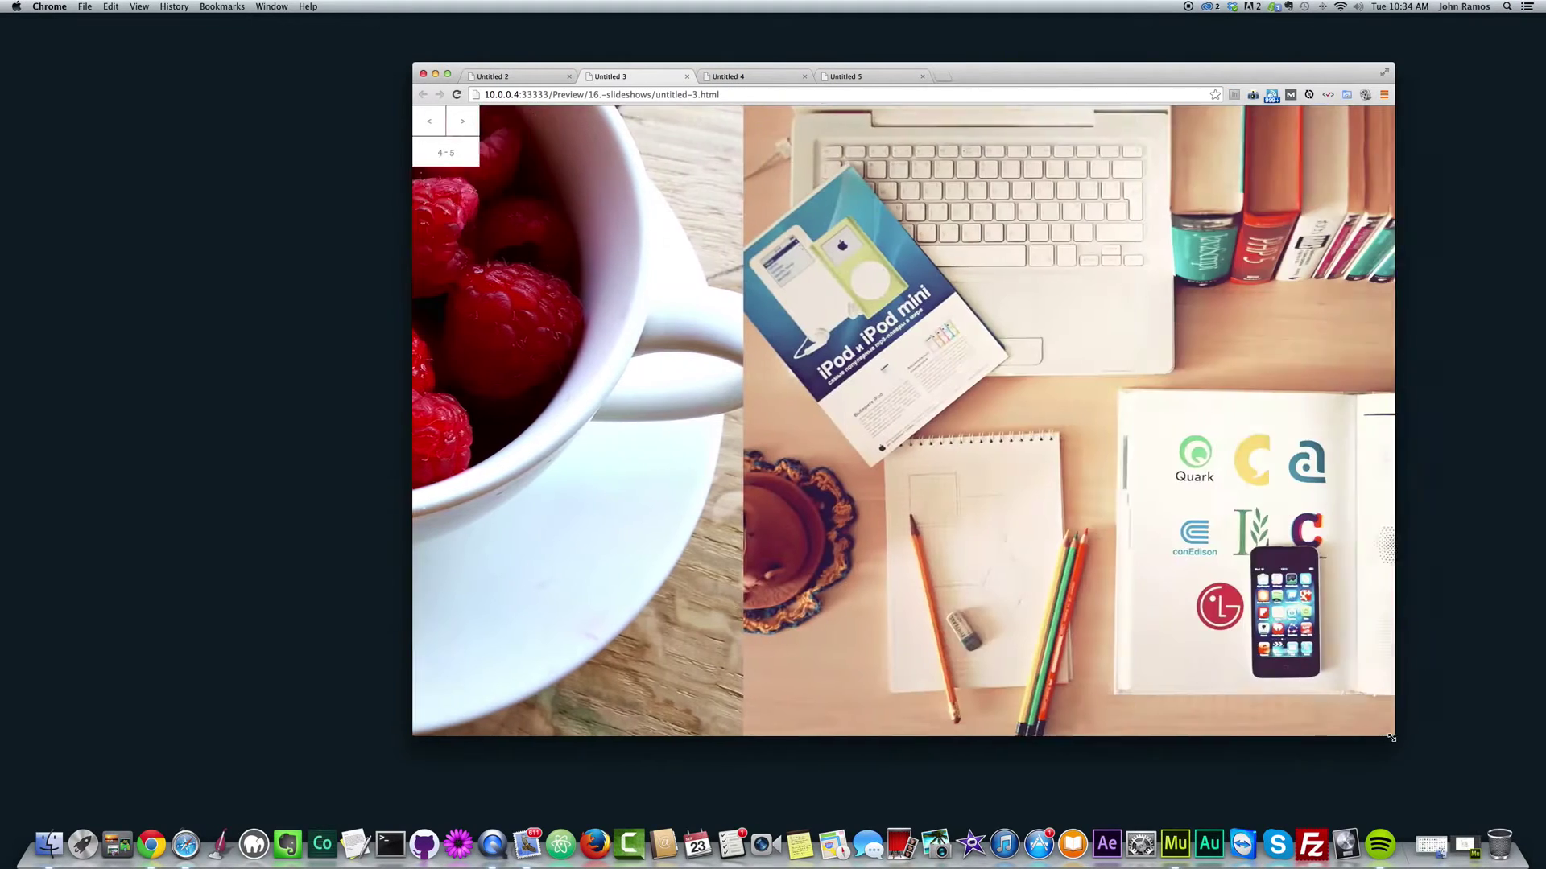
{"action": "left_click_drag", "start_coordinate": [1394, 736], "coordinate": [1363, 743]}
{"action": "left_click", "coordinate": [767, 78]}
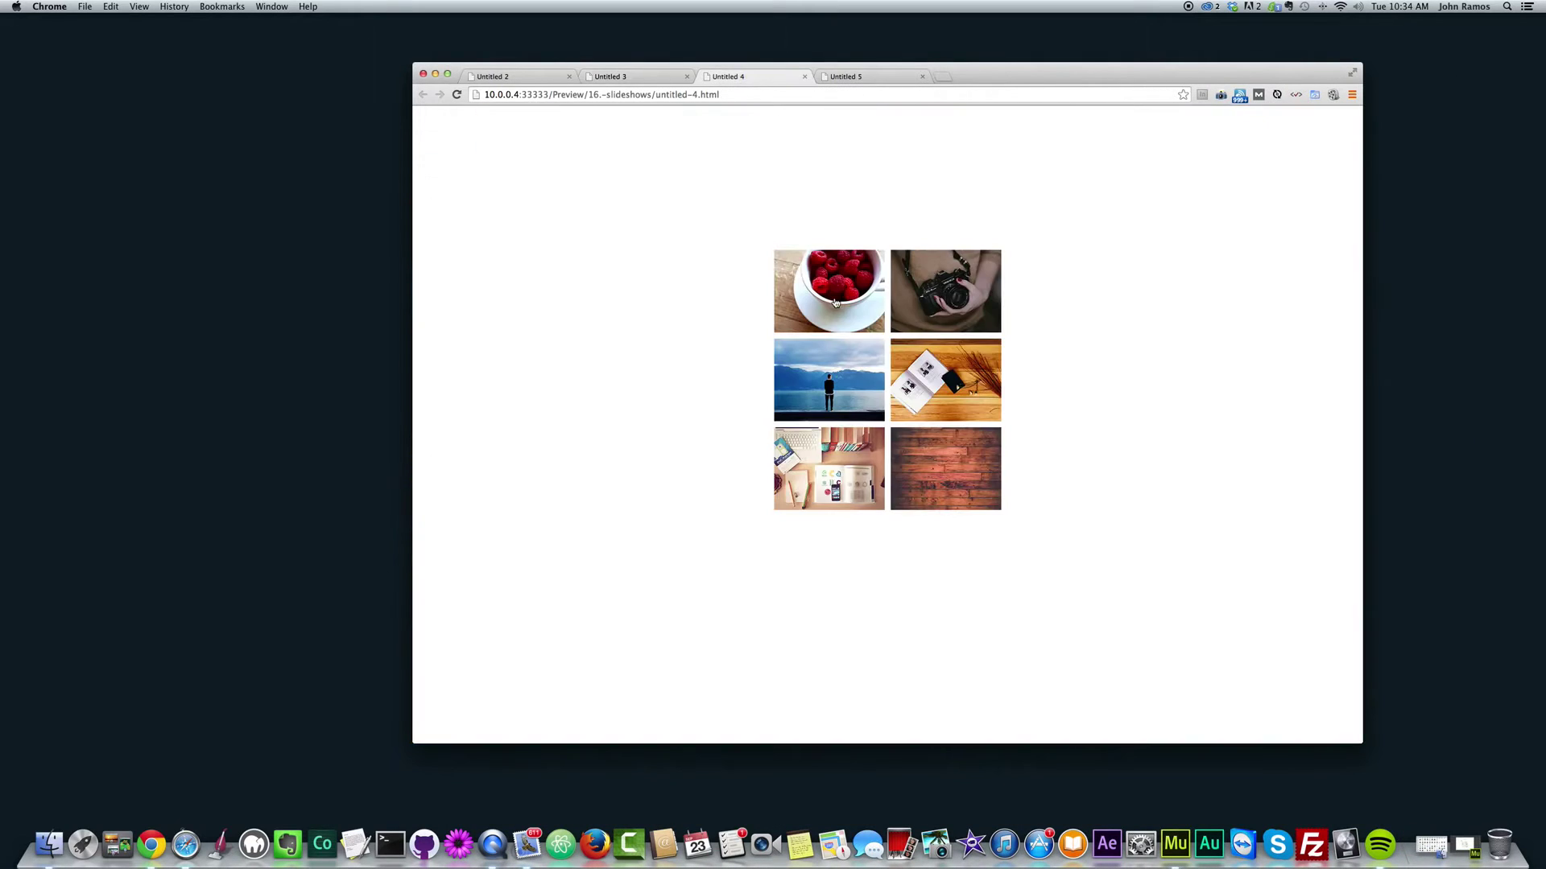
{"action": "left_click", "coordinate": [811, 290]}
{"action": "left_click", "coordinate": [811, 290]}
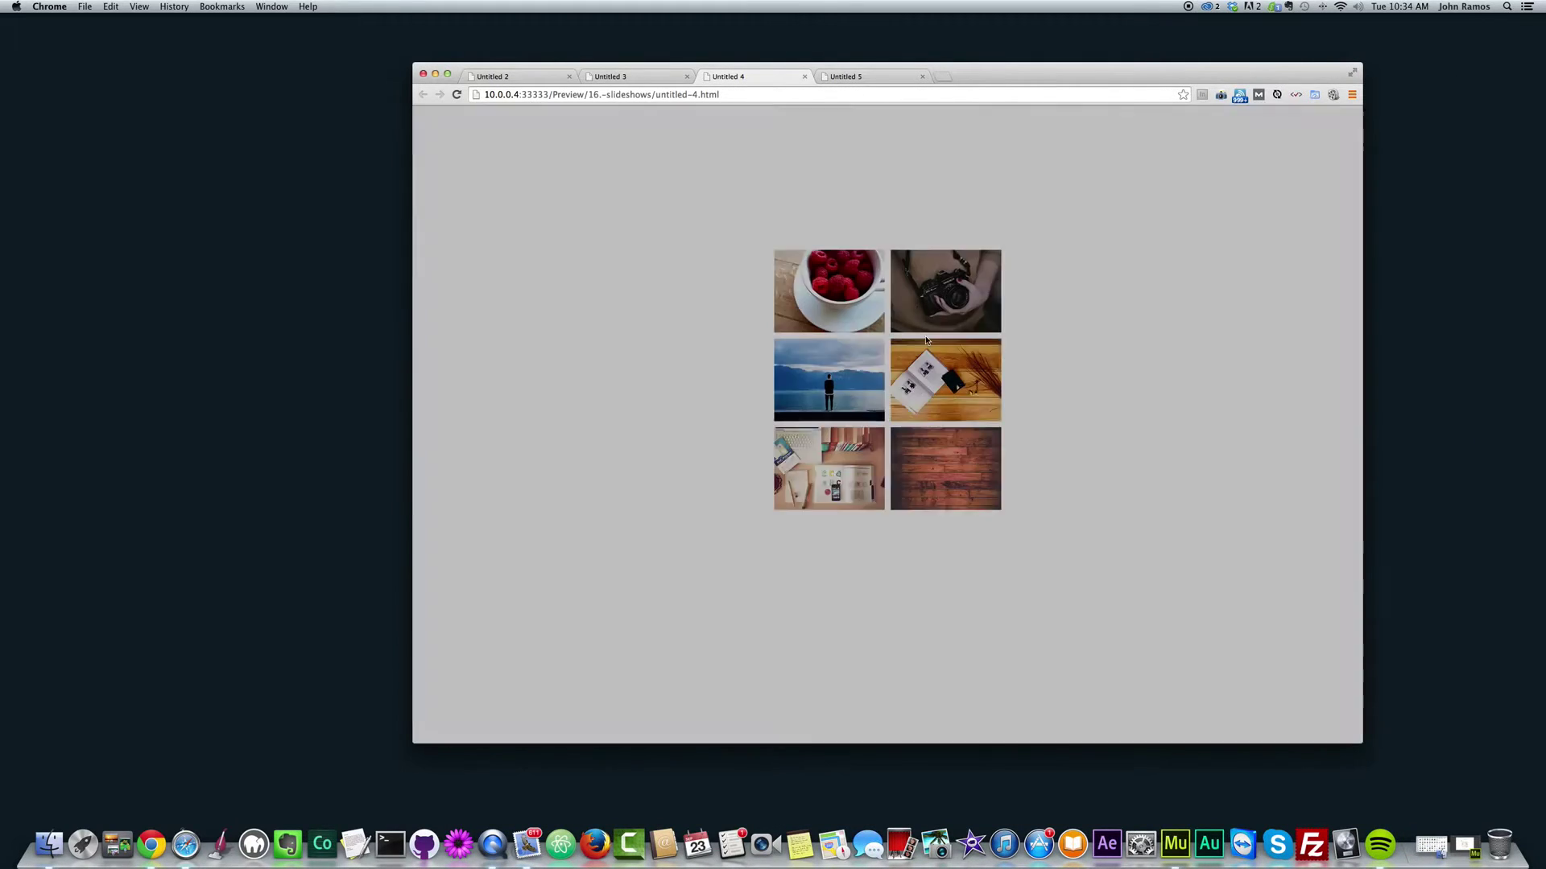
{"action": "left_click", "coordinate": [858, 290]}
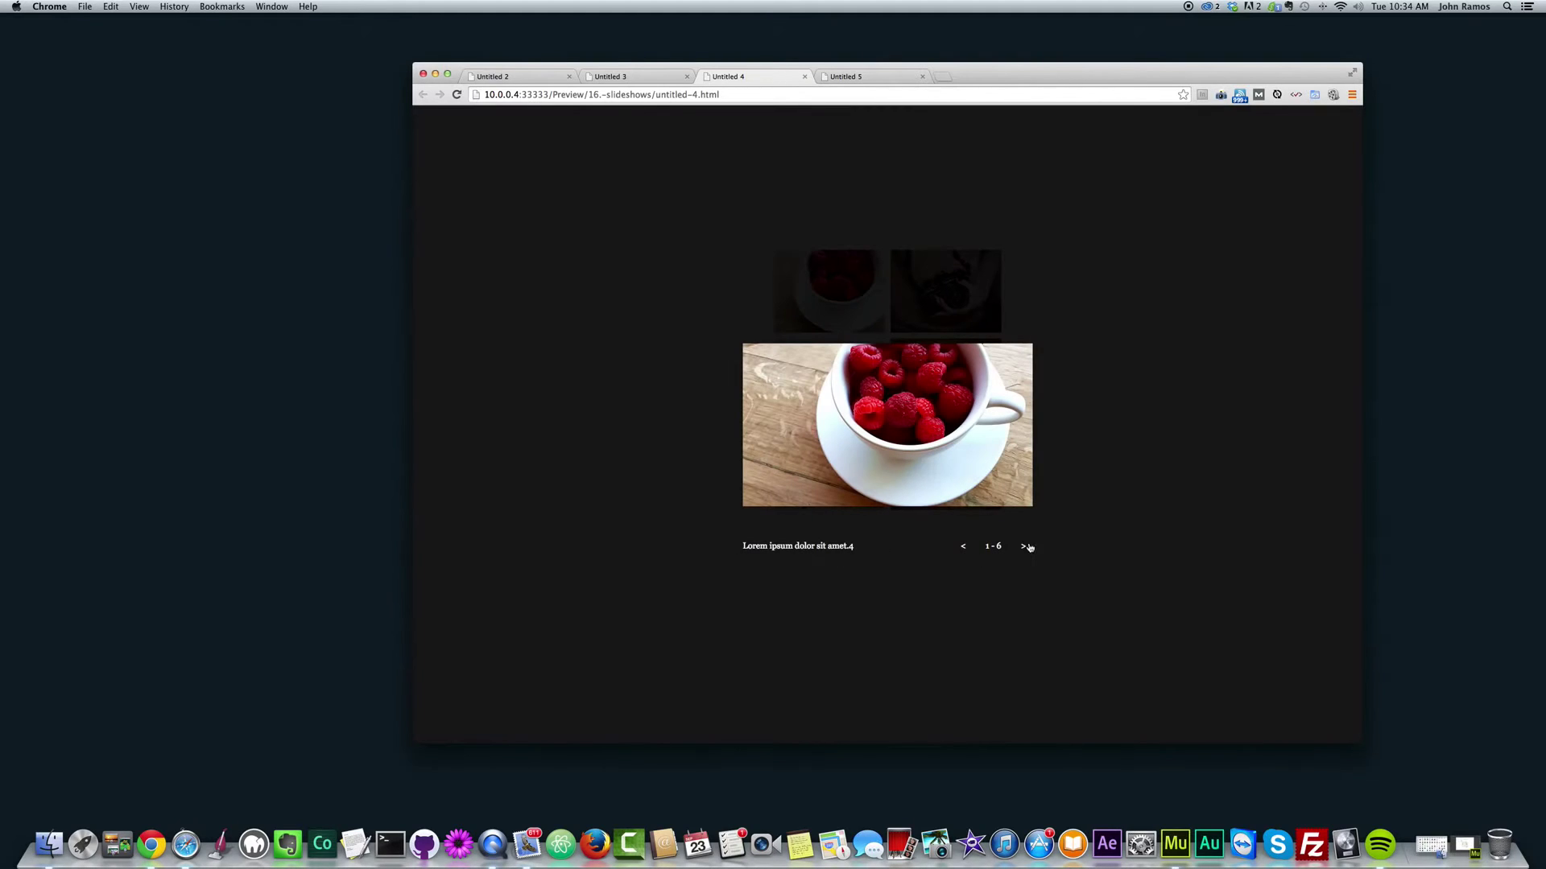
{"action": "left_click", "coordinate": [1020, 550]}
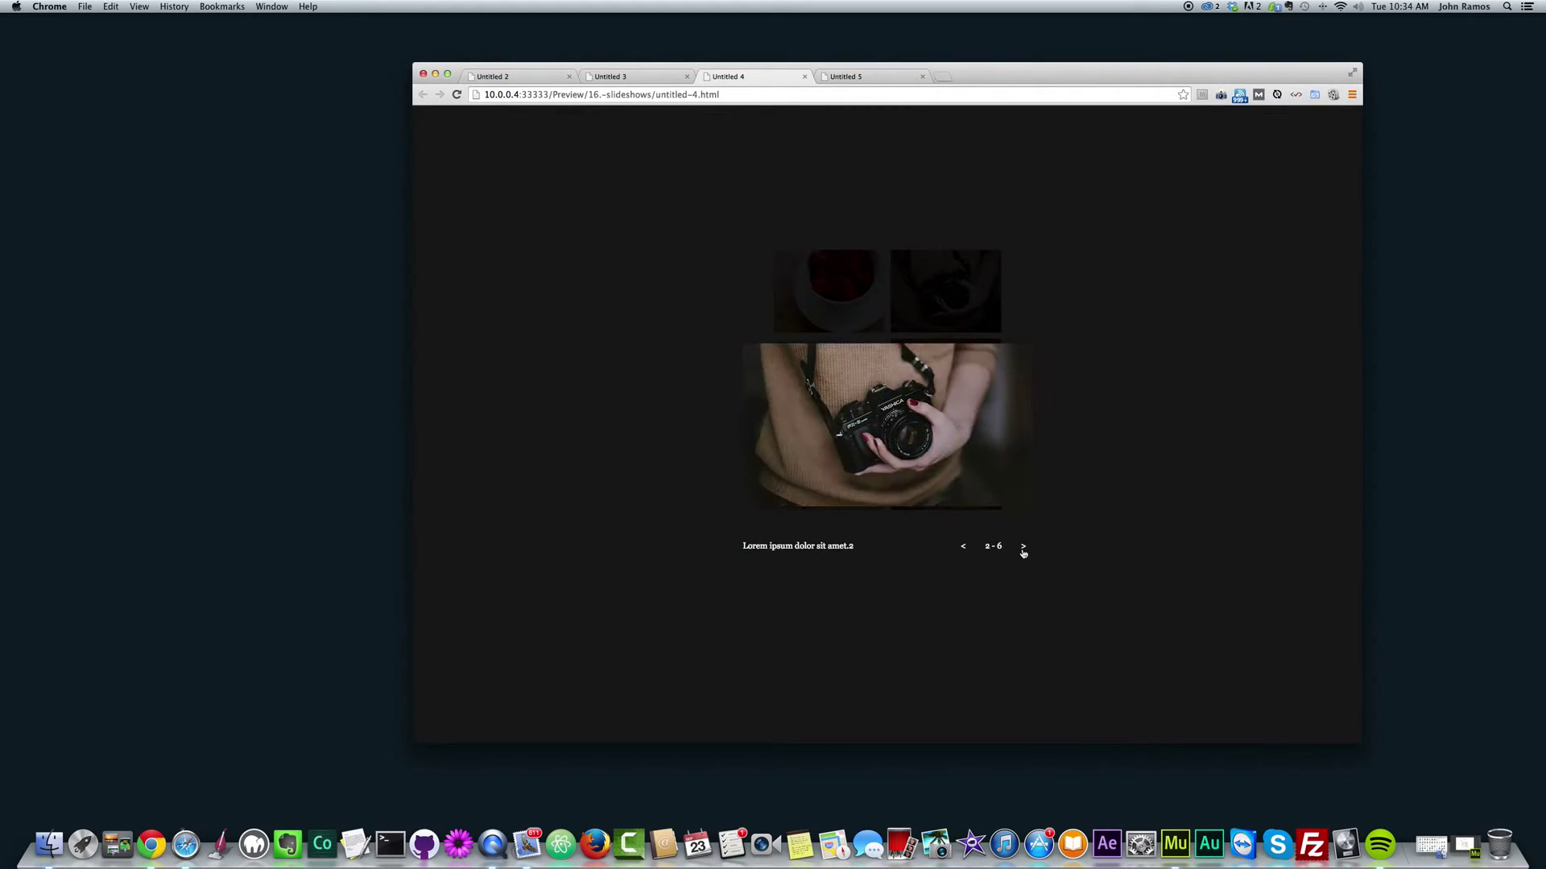
{"action": "left_click", "coordinate": [1023, 554]}
{"action": "left_click", "coordinate": [1023, 547]}
{"action": "left_click", "coordinate": [1022, 548]}
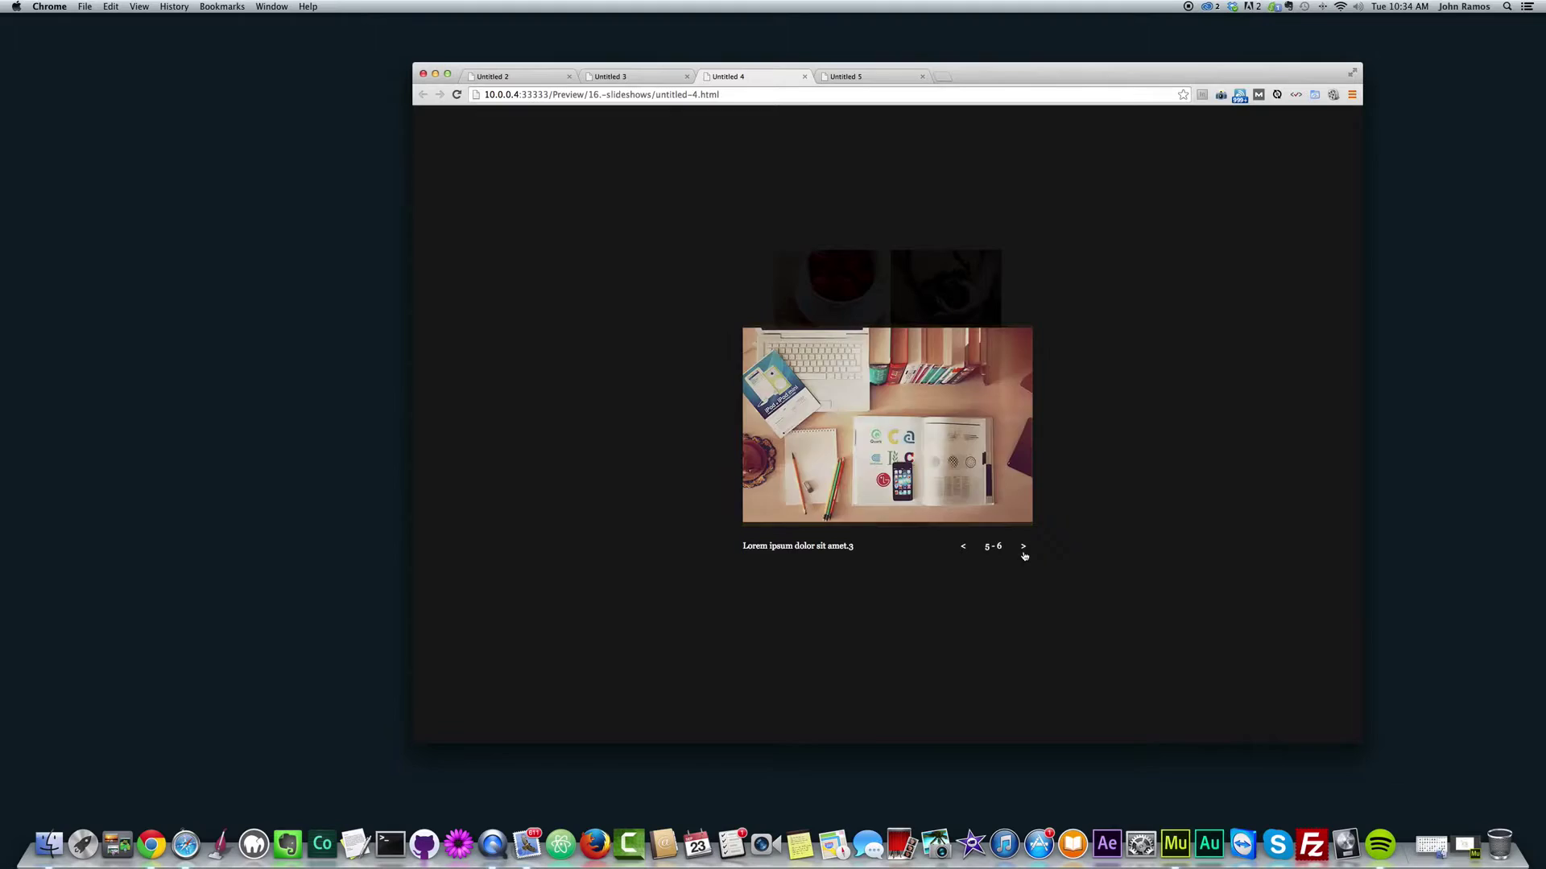
{"action": "left_click", "coordinate": [1023, 548]}
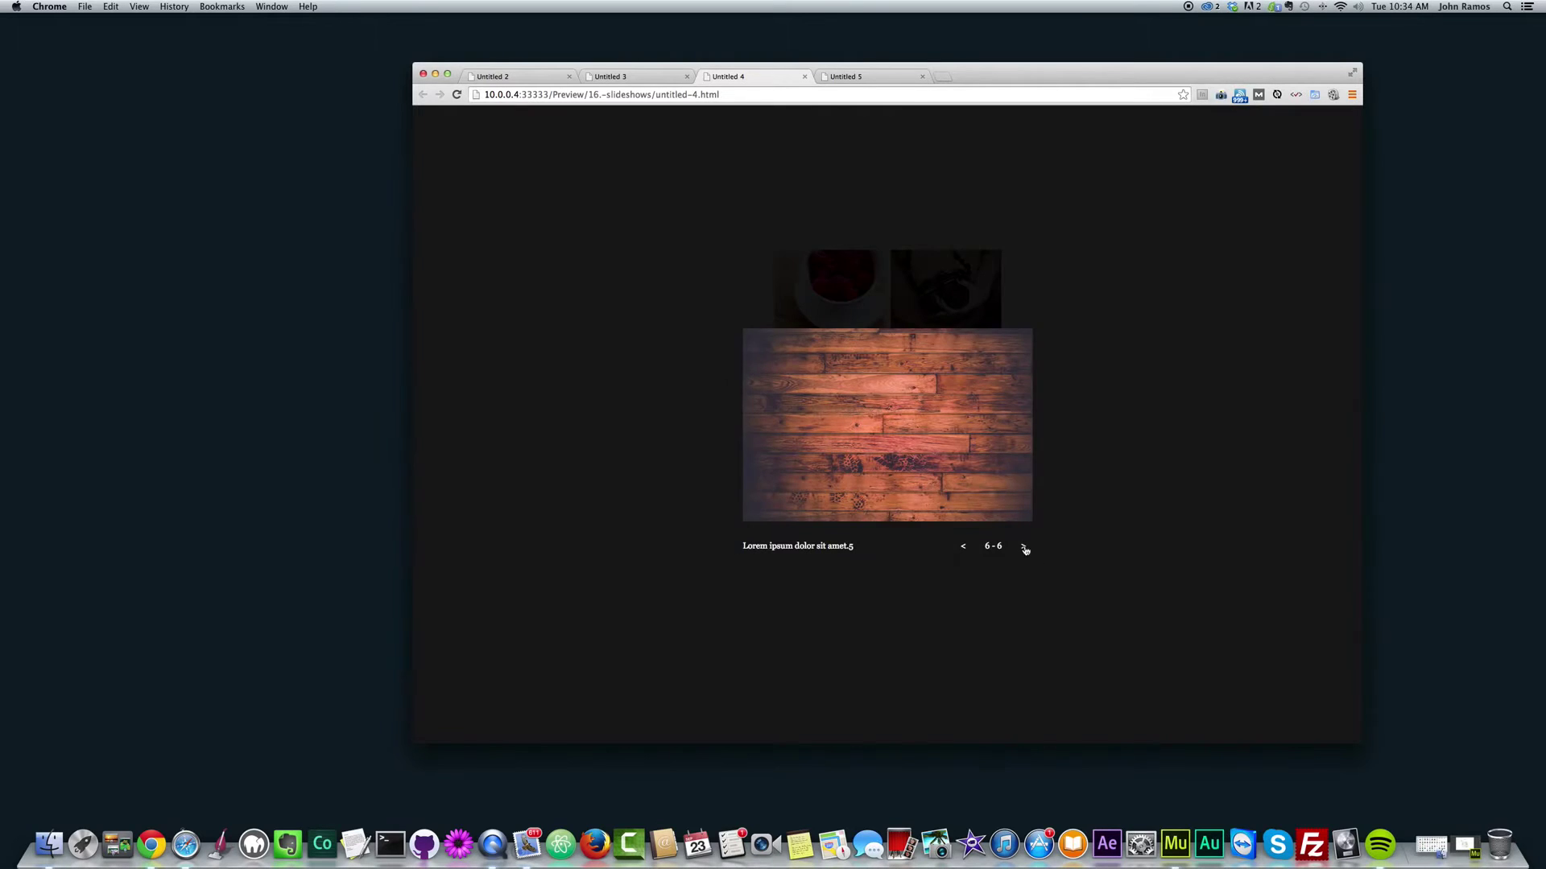
{"action": "left_click", "coordinate": [1025, 550]}
{"action": "left_click", "coordinate": [1135, 587]}
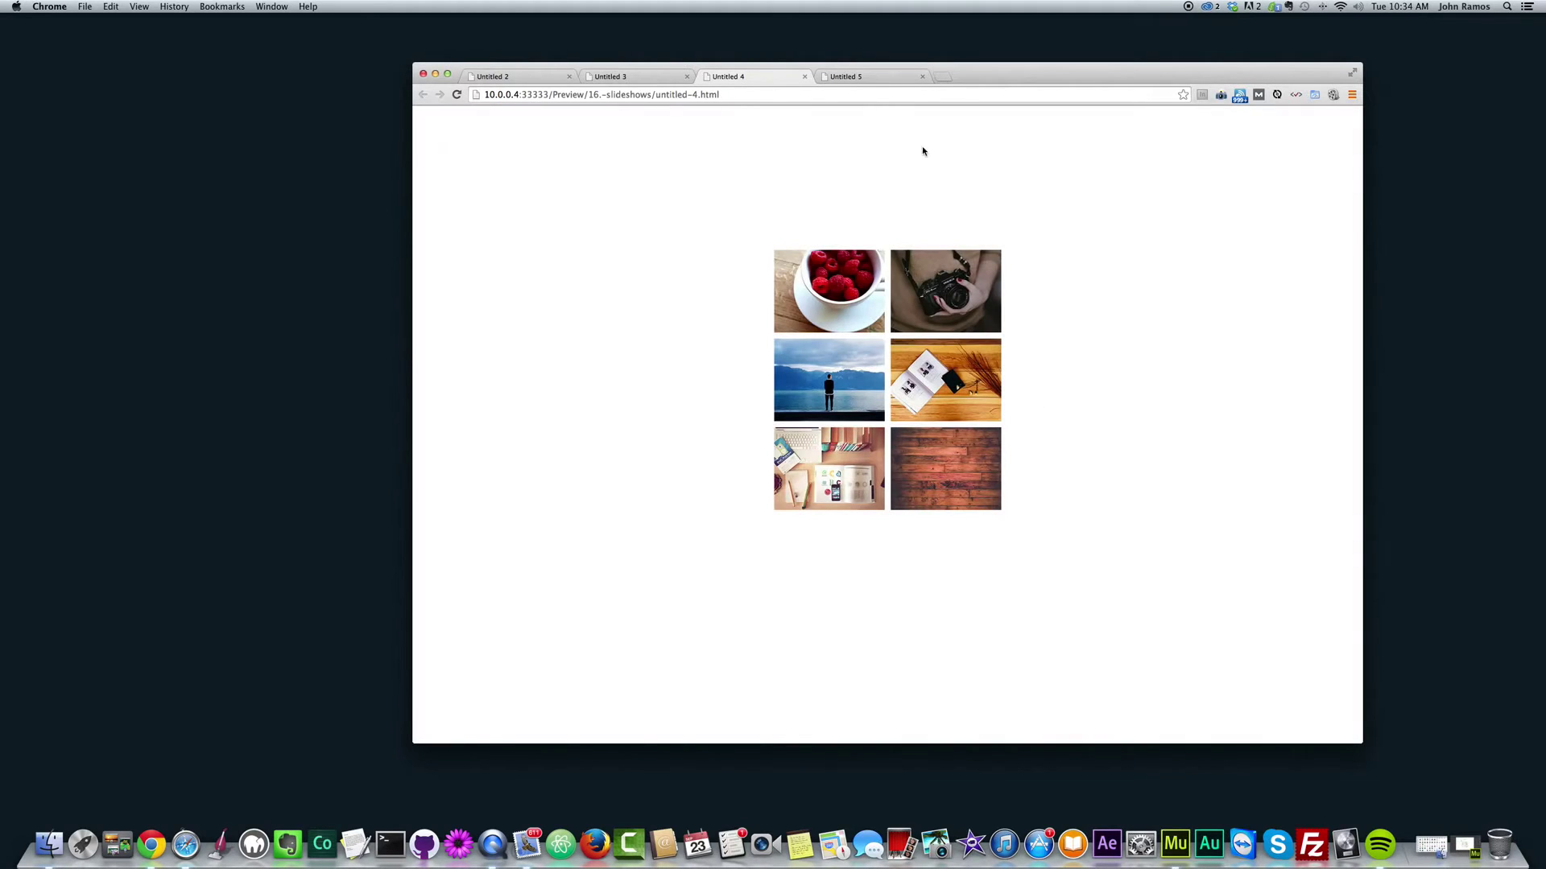
- In the Untitled 5 preview, show the camera, raspberry cup, desk, wood planks and mountain lake photos via thumbnails
{"action": "left_click", "coordinate": [870, 77]}
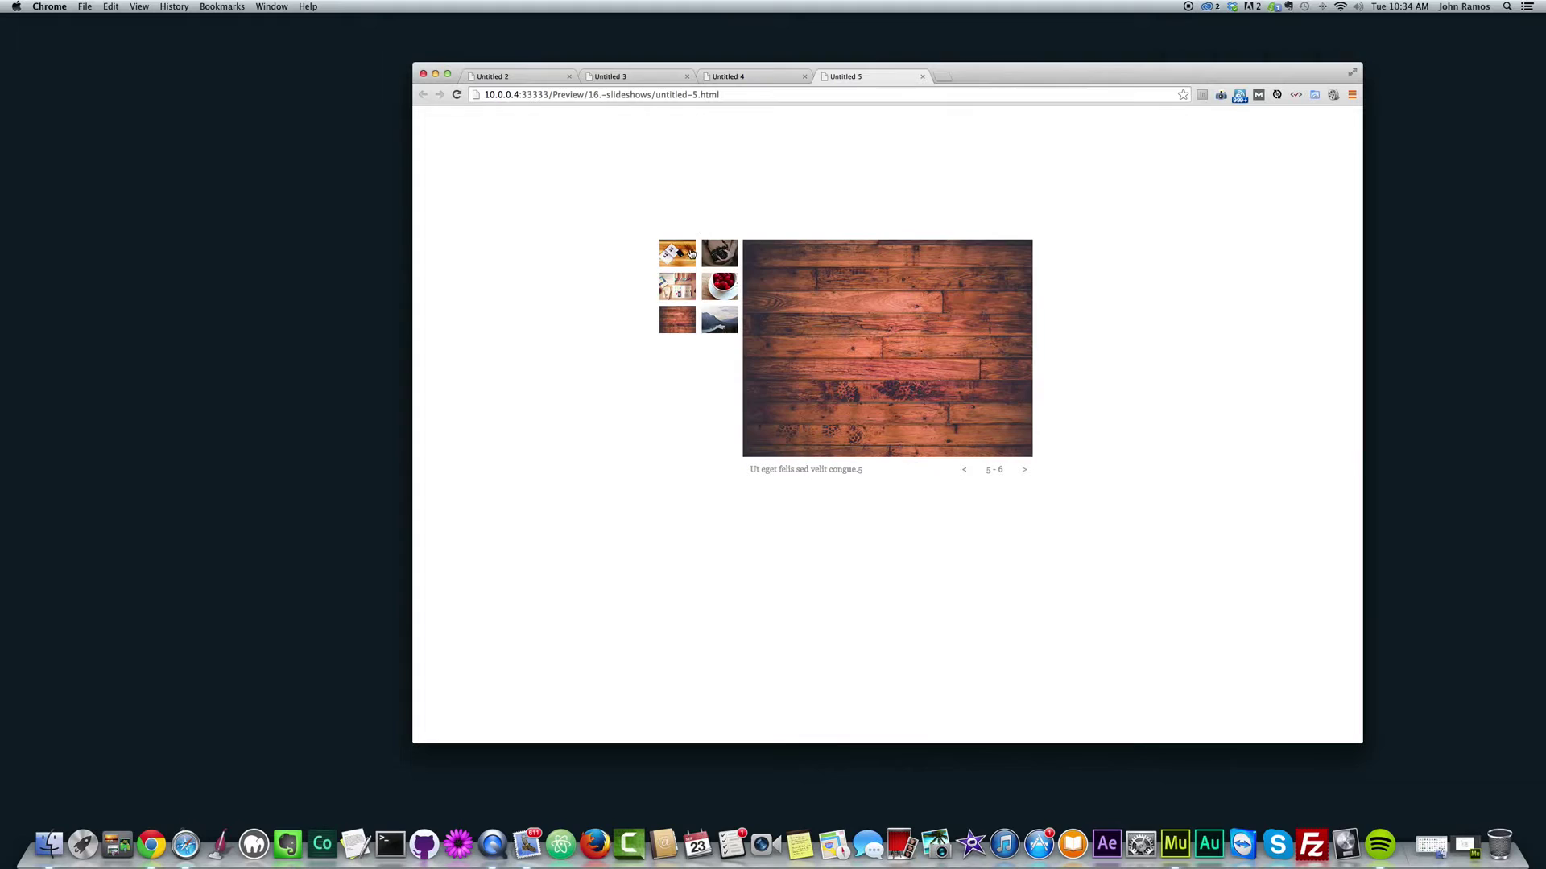
{"action": "left_click", "coordinate": [719, 253]}
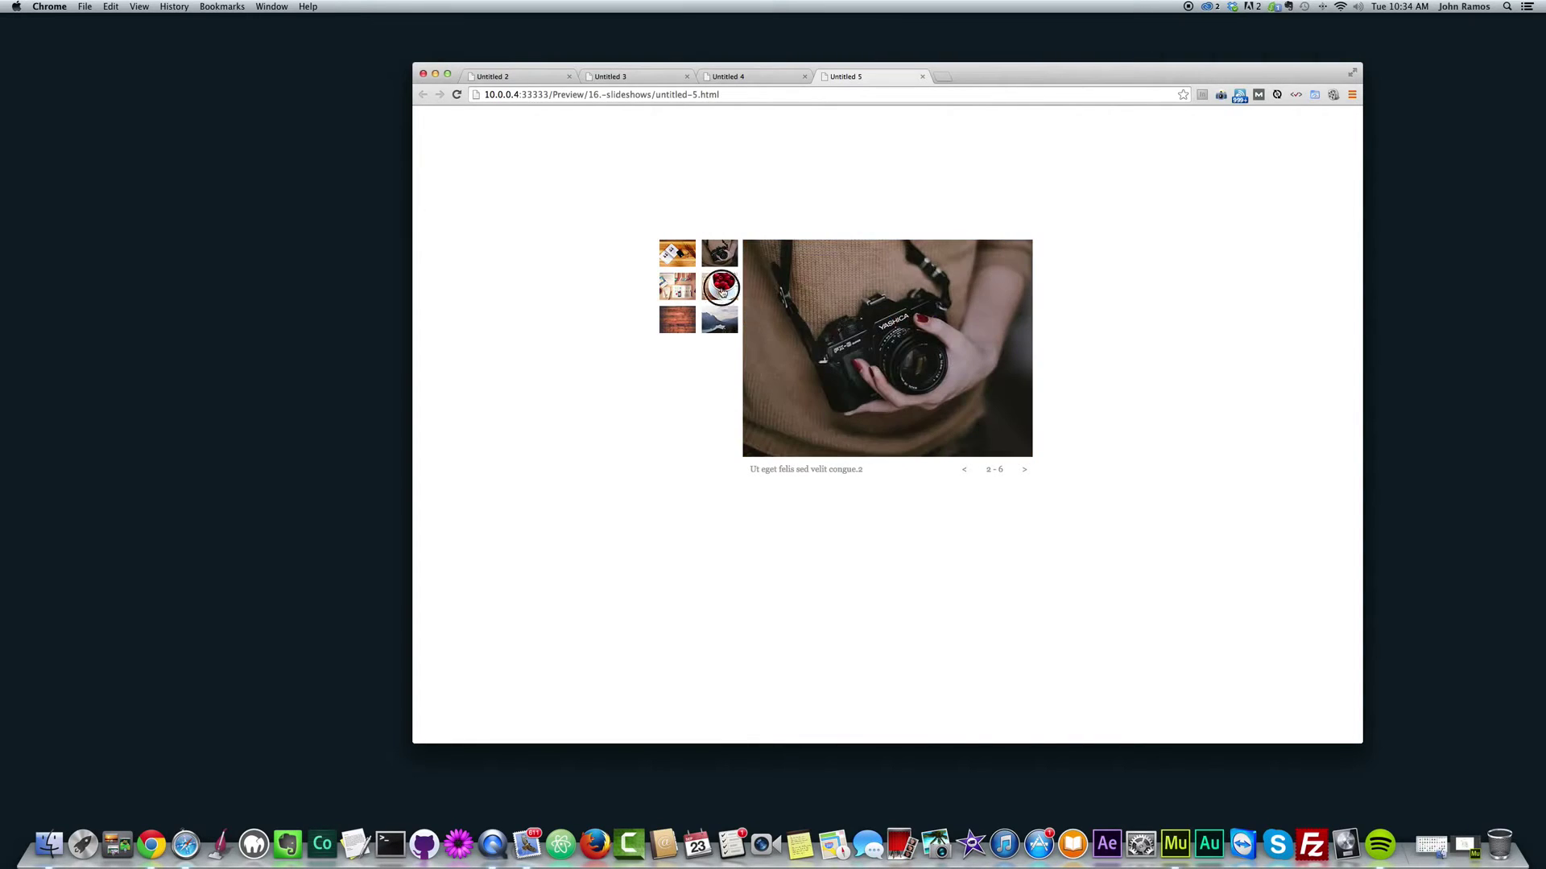
{"action": "left_click", "coordinate": [721, 286]}
{"action": "left_click", "coordinate": [670, 294]}
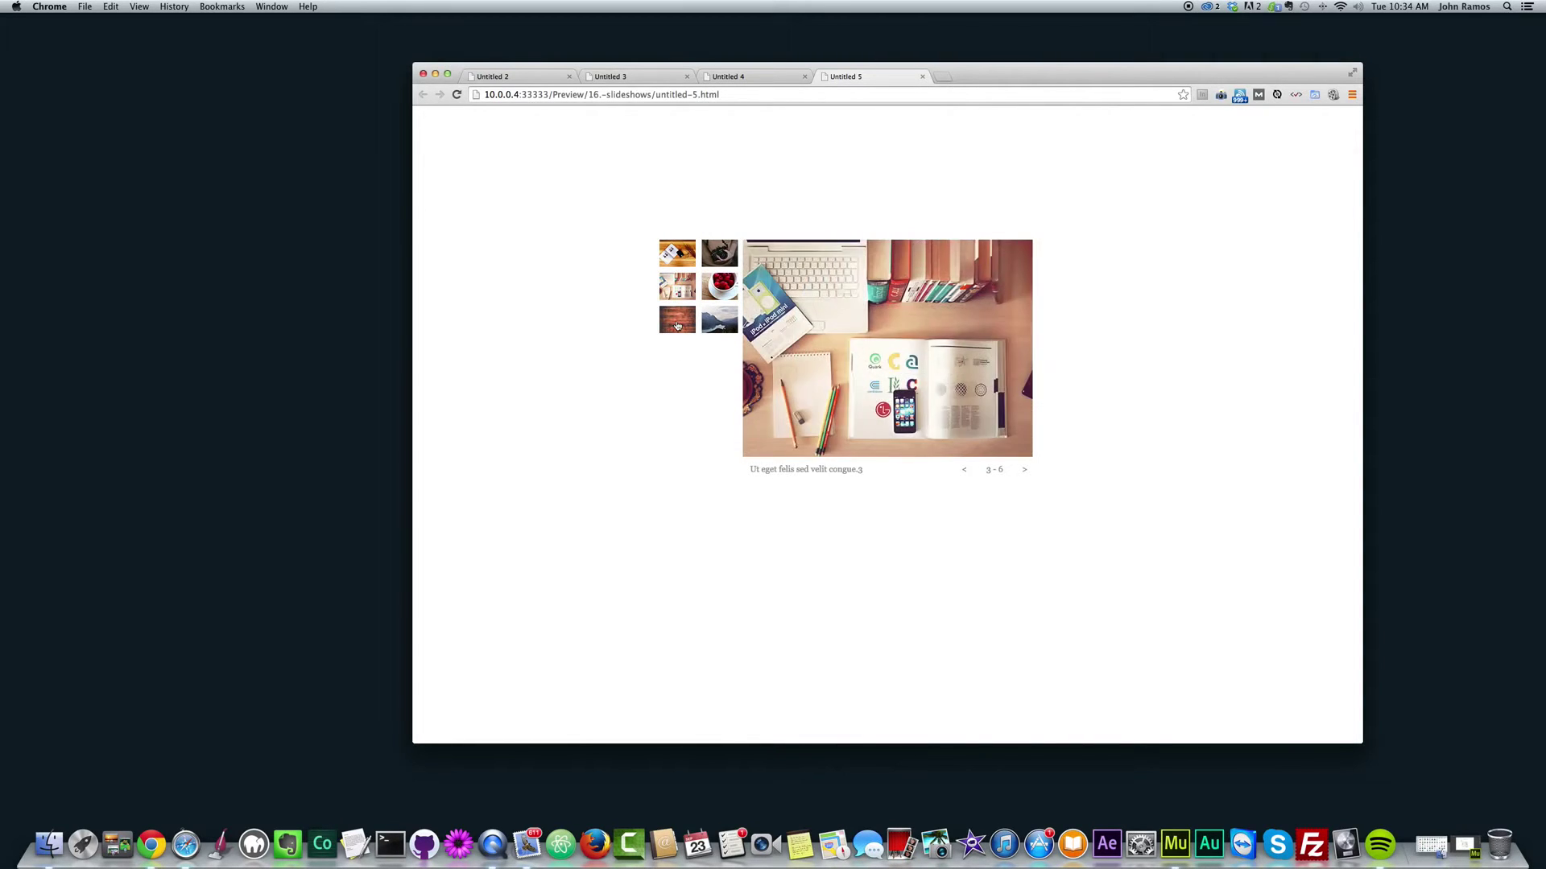
{"action": "left_click", "coordinate": [678, 326]}
{"action": "left_click", "coordinate": [712, 332]}
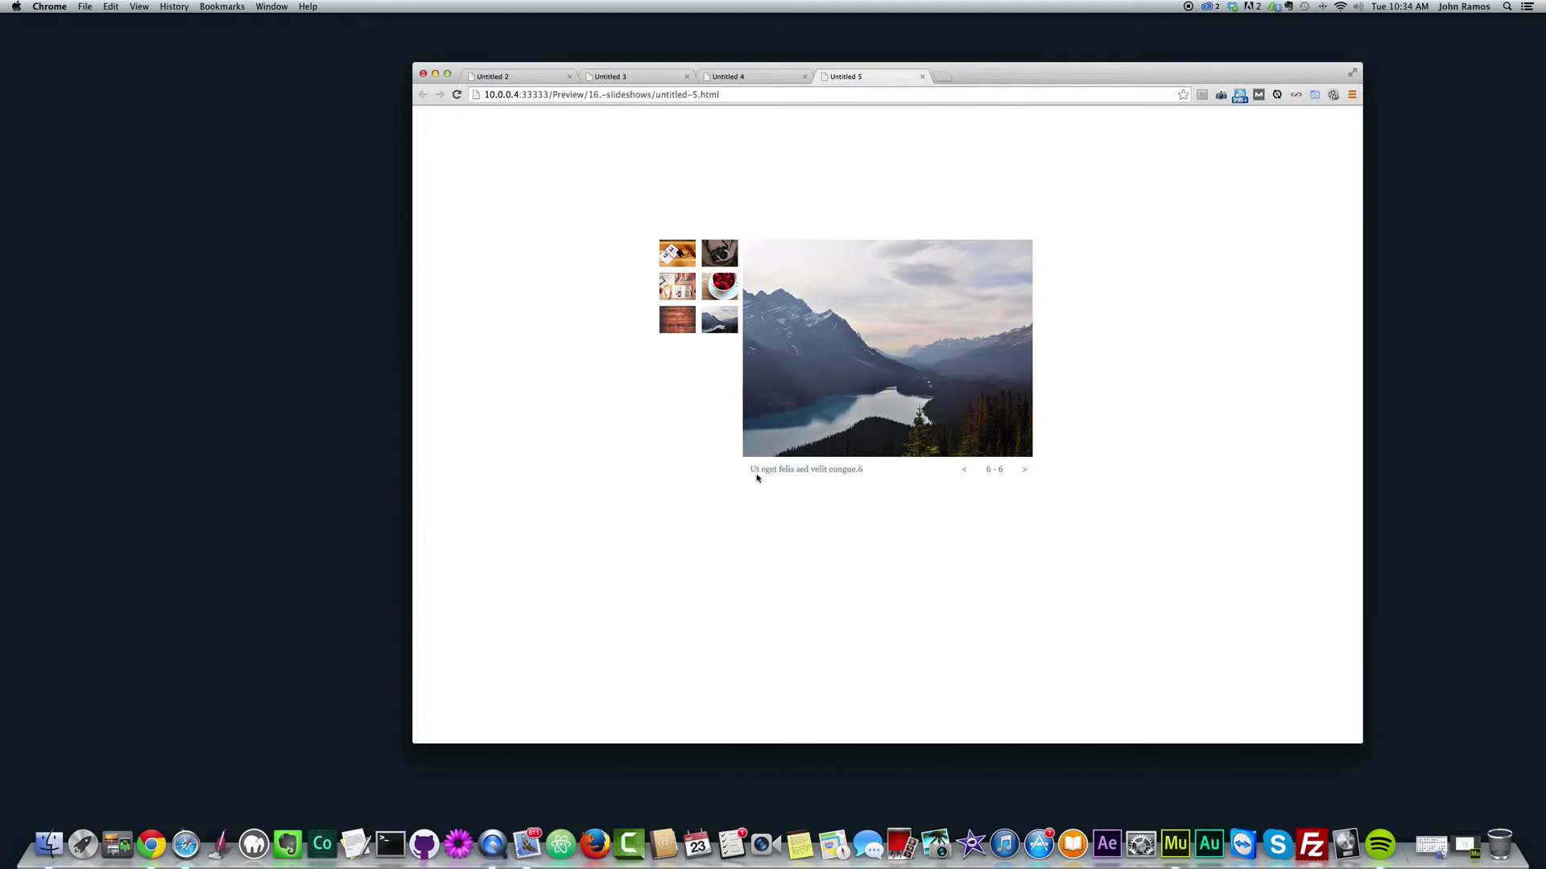
- Advance the Untitled 5 slideshow four images with its next arrow
{"action": "left_click", "coordinate": [1022, 470]}
{"action": "left_click", "coordinate": [1024, 469]}
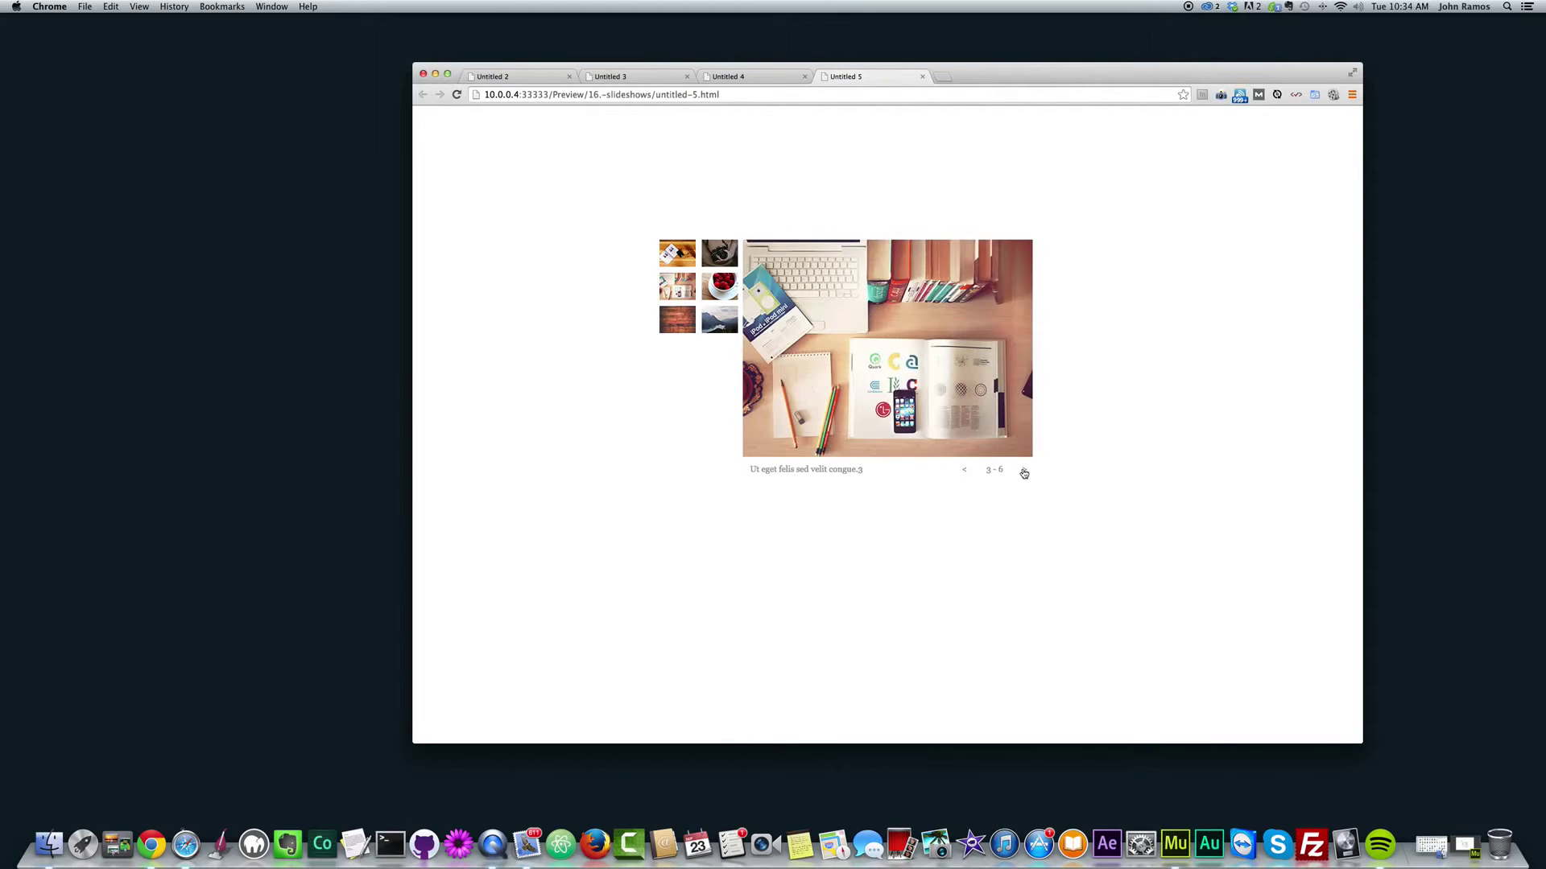
{"action": "left_click", "coordinate": [1025, 471]}
{"action": "left_click", "coordinate": [1027, 471]}
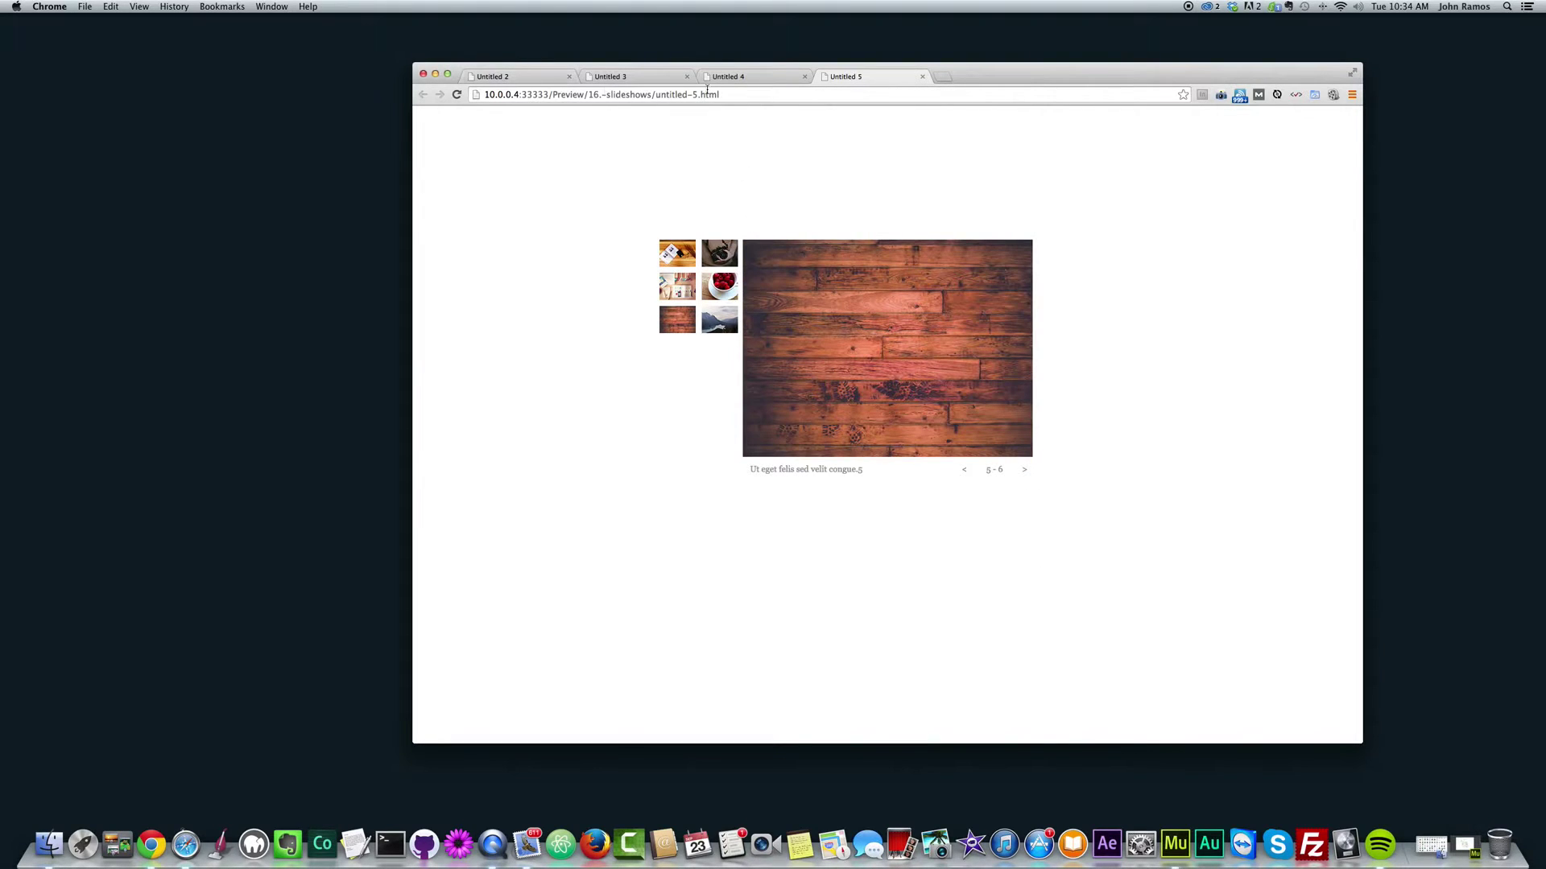
- Open and close the desk photo lightbox on the Untitled 4 grid, then revisit Untitled 5 and Untitled 2
{"action": "left_click", "coordinate": [757, 76]}
{"action": "left_click", "coordinate": [863, 74]}
{"action": "left_click", "coordinate": [756, 77]}
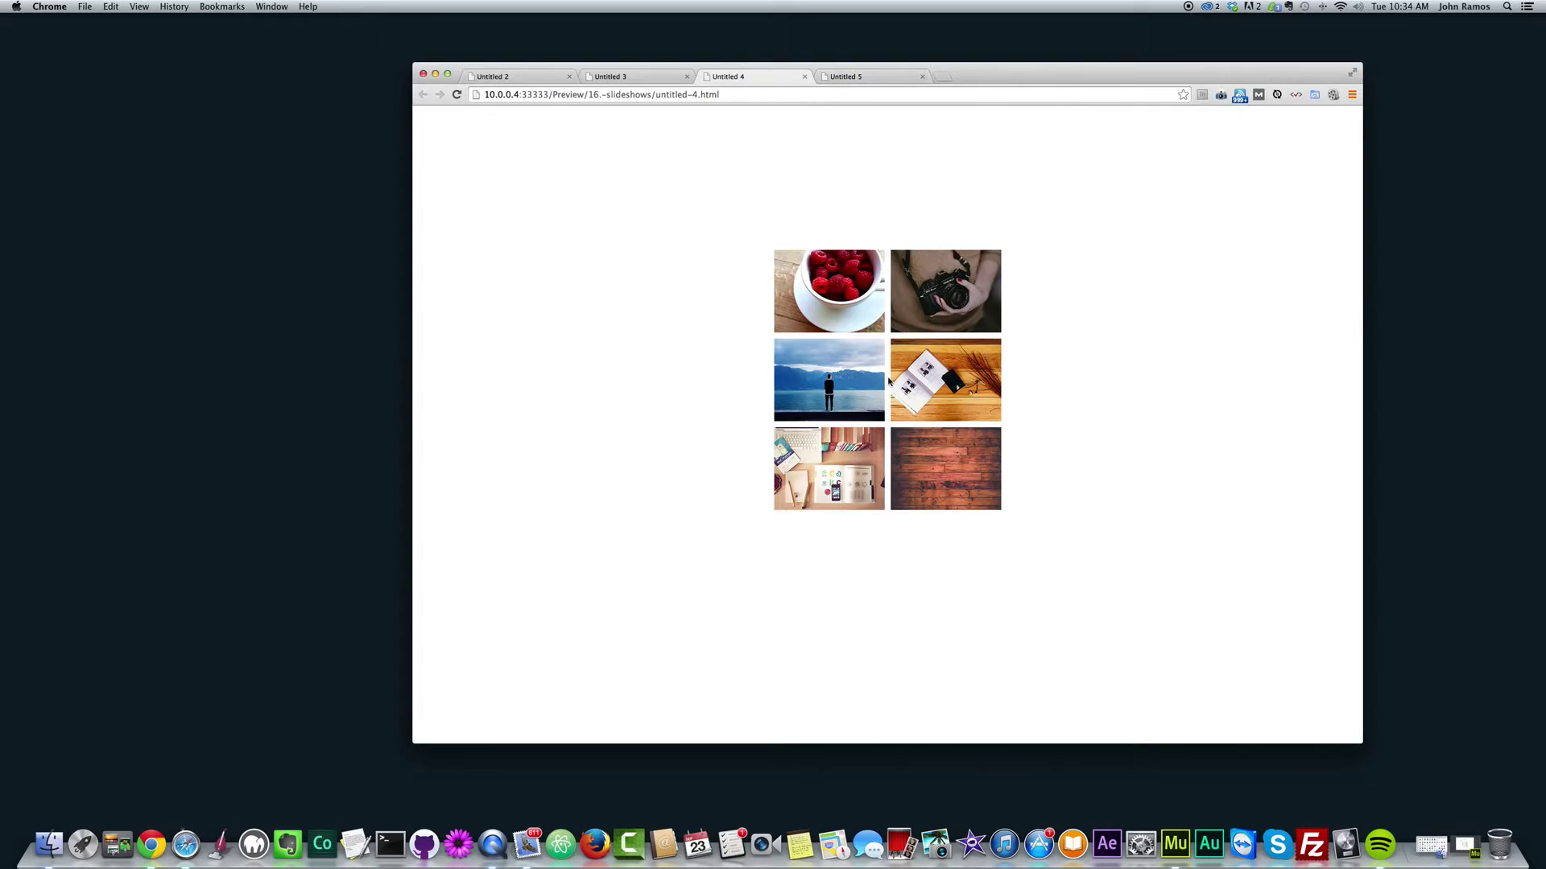
{"action": "left_click", "coordinate": [934, 380]}
{"action": "left_click", "coordinate": [781, 300]}
{"action": "left_click", "coordinate": [845, 76]}
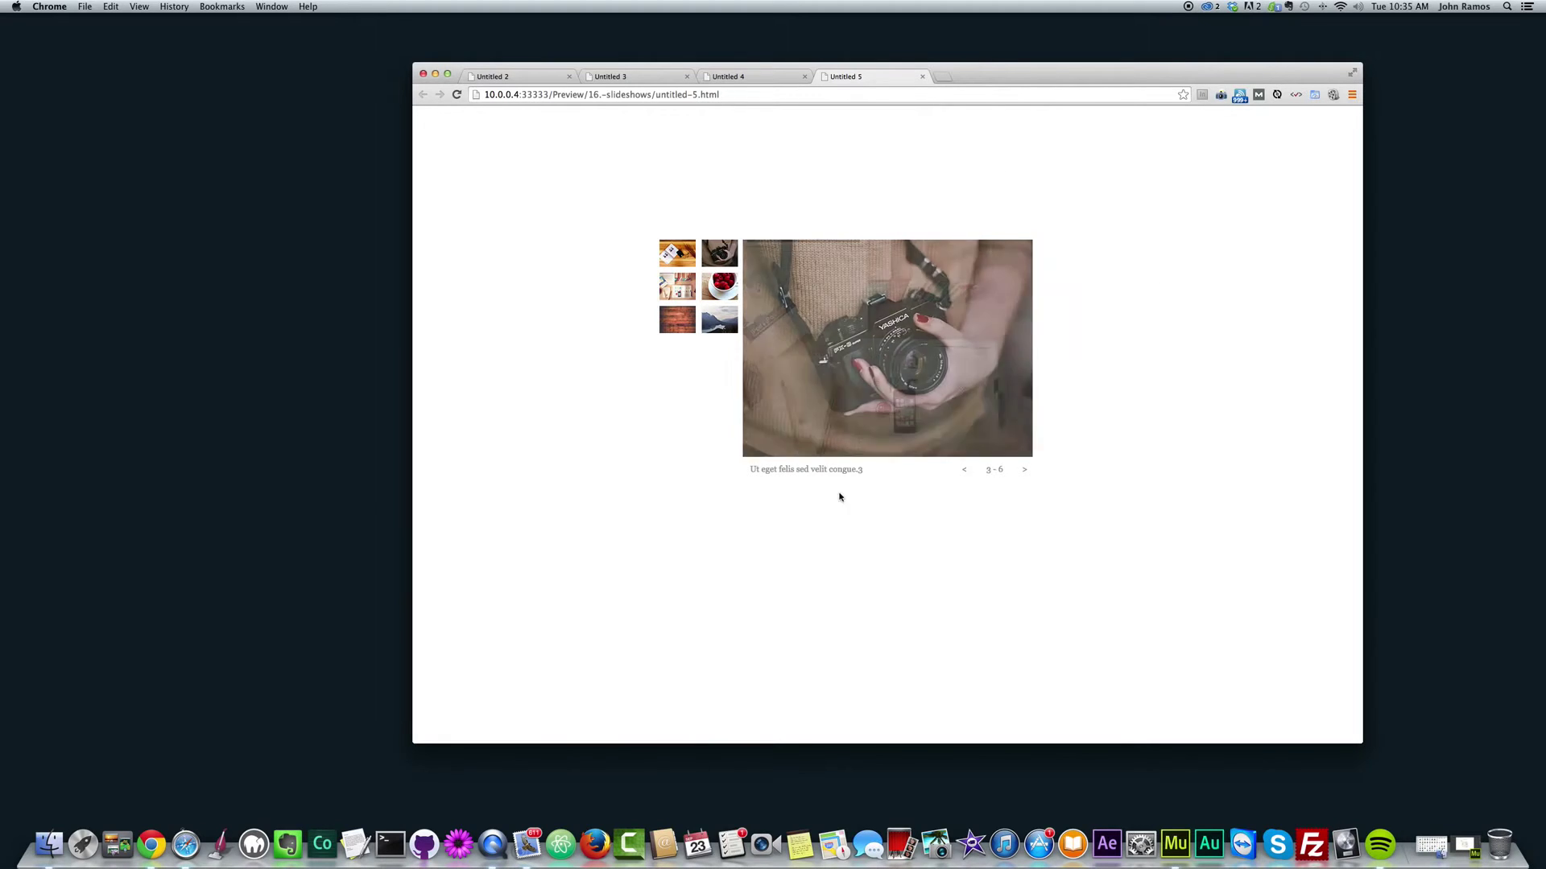
{"action": "left_click", "coordinate": [522, 77]}
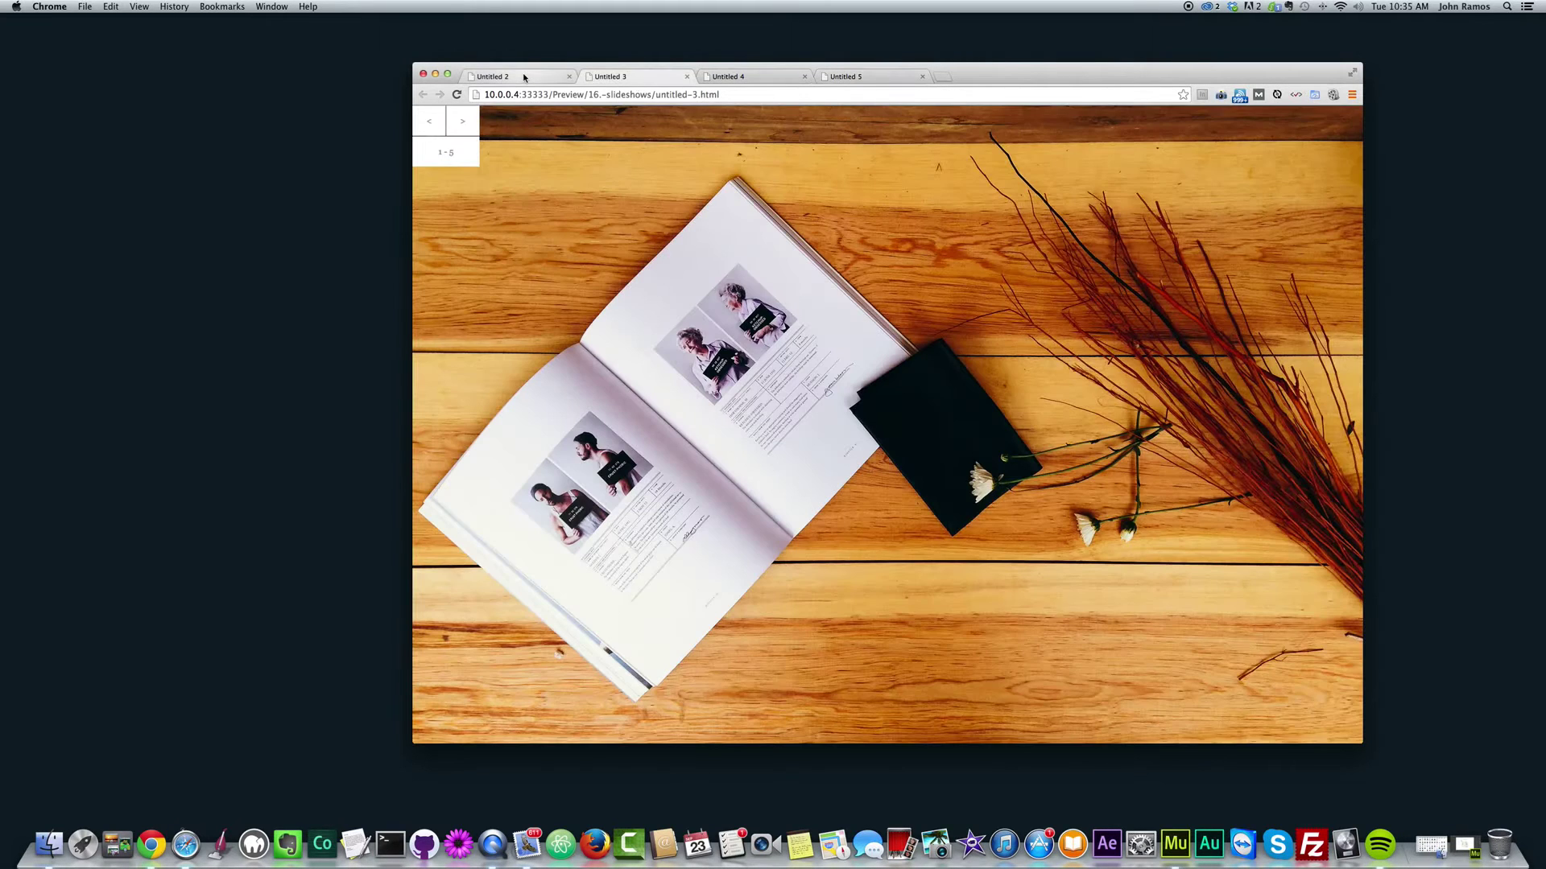
- Minimize Chrome, return to Muse, and delete the slideshow widget from the Untitled 2 page
{"action": "left_click", "coordinate": [434, 73]}
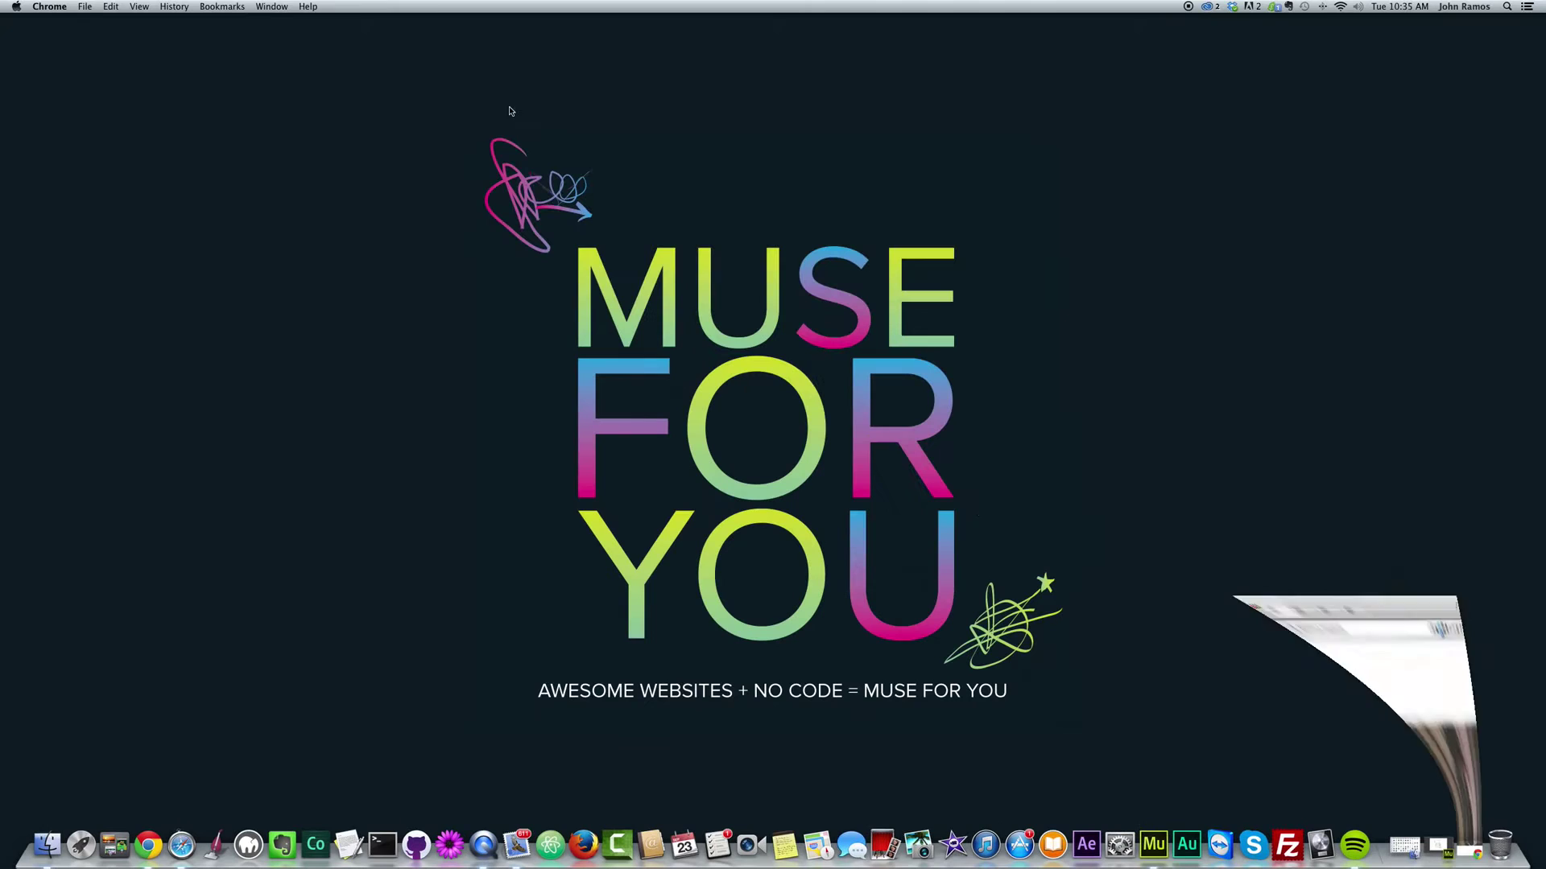
{"action": "left_click", "coordinate": [1159, 843]}
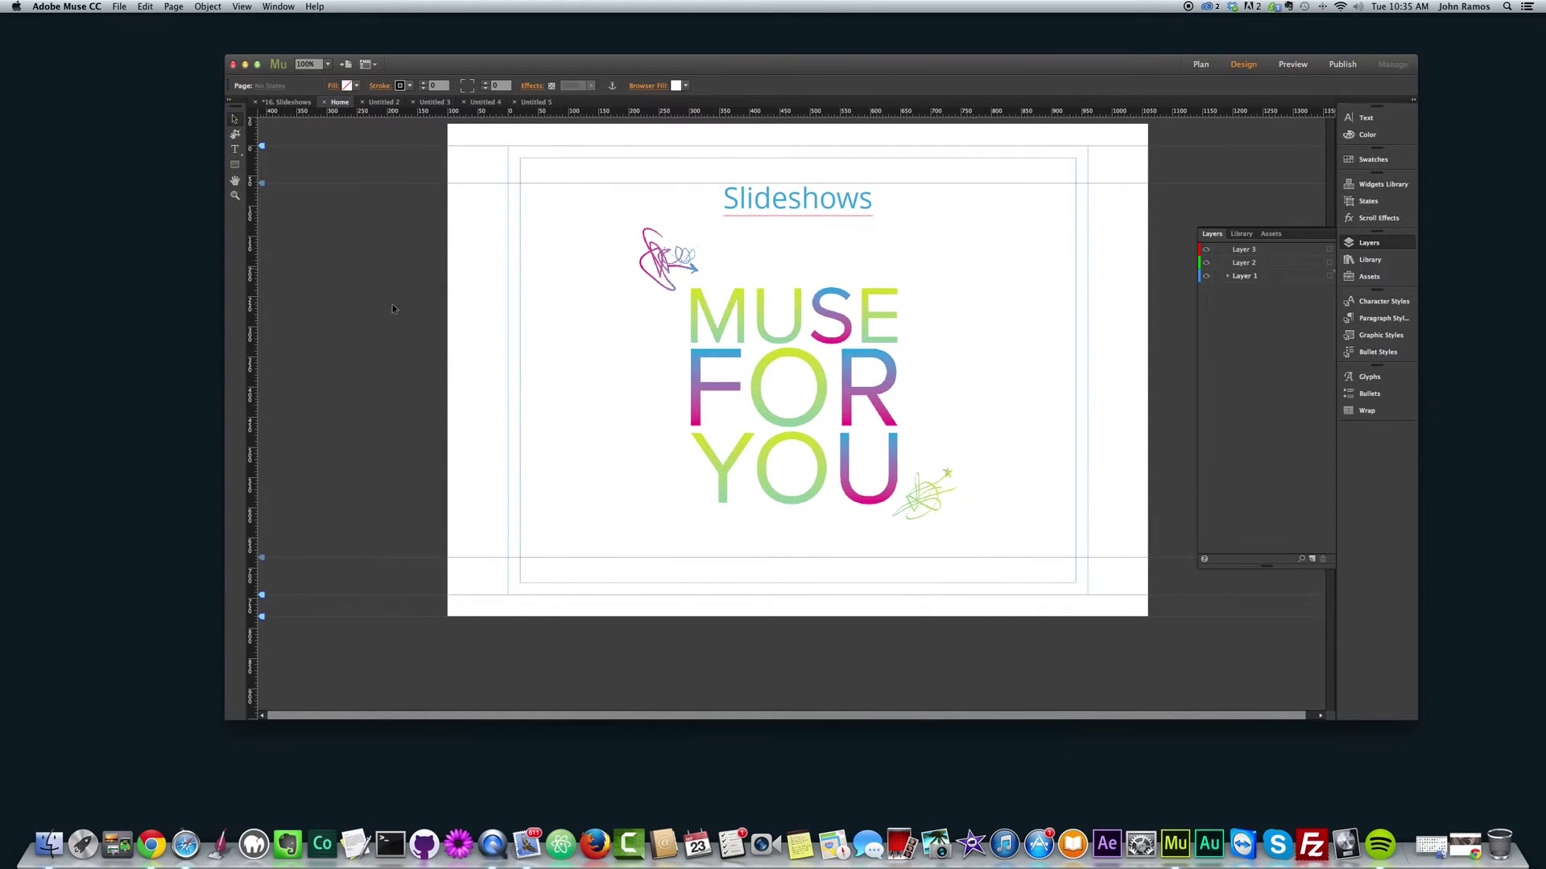
{"action": "left_click", "coordinate": [384, 102]}
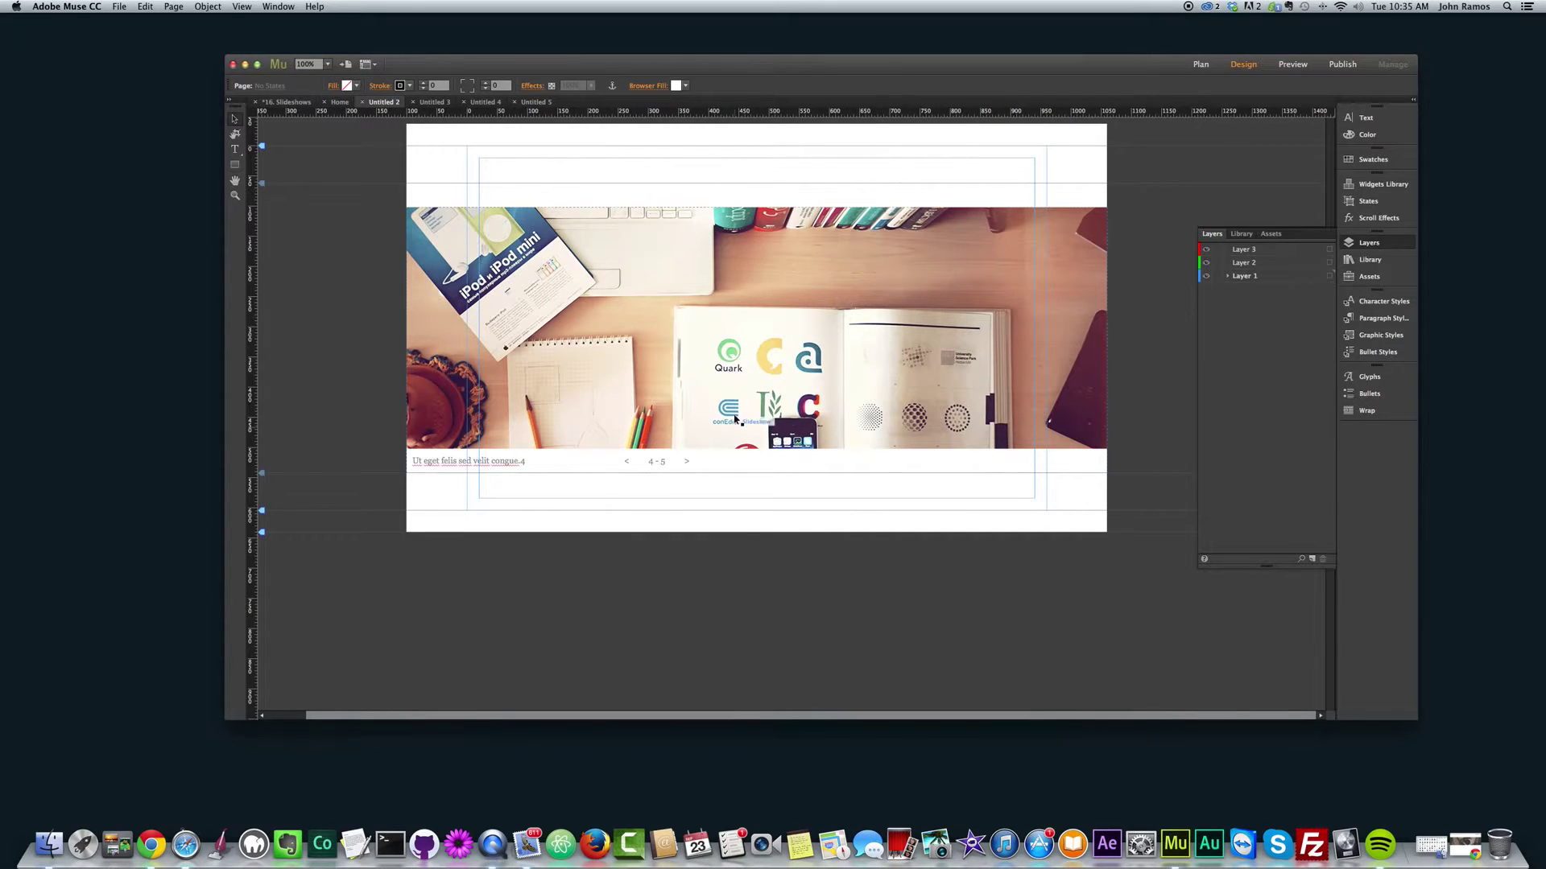
{"action": "left_click", "coordinate": [807, 358]}
{"action": "key", "text": "Delete"}
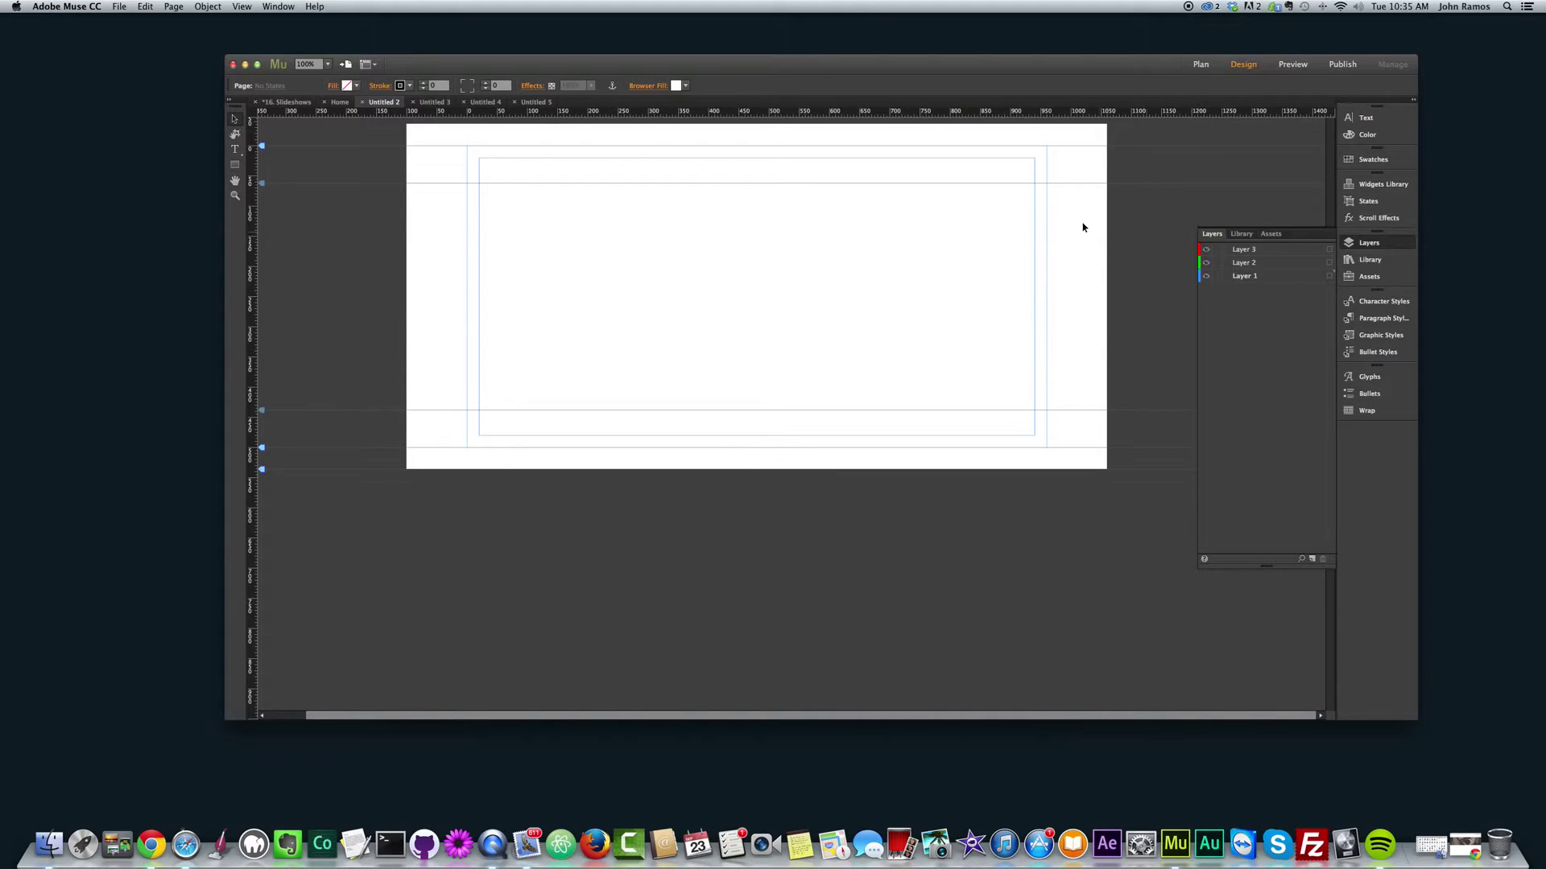
- Close the Layers panel and place a Basic slideshow from Object > Insert Widget > Slideshow
{"action": "left_click", "coordinate": [1393, 243]}
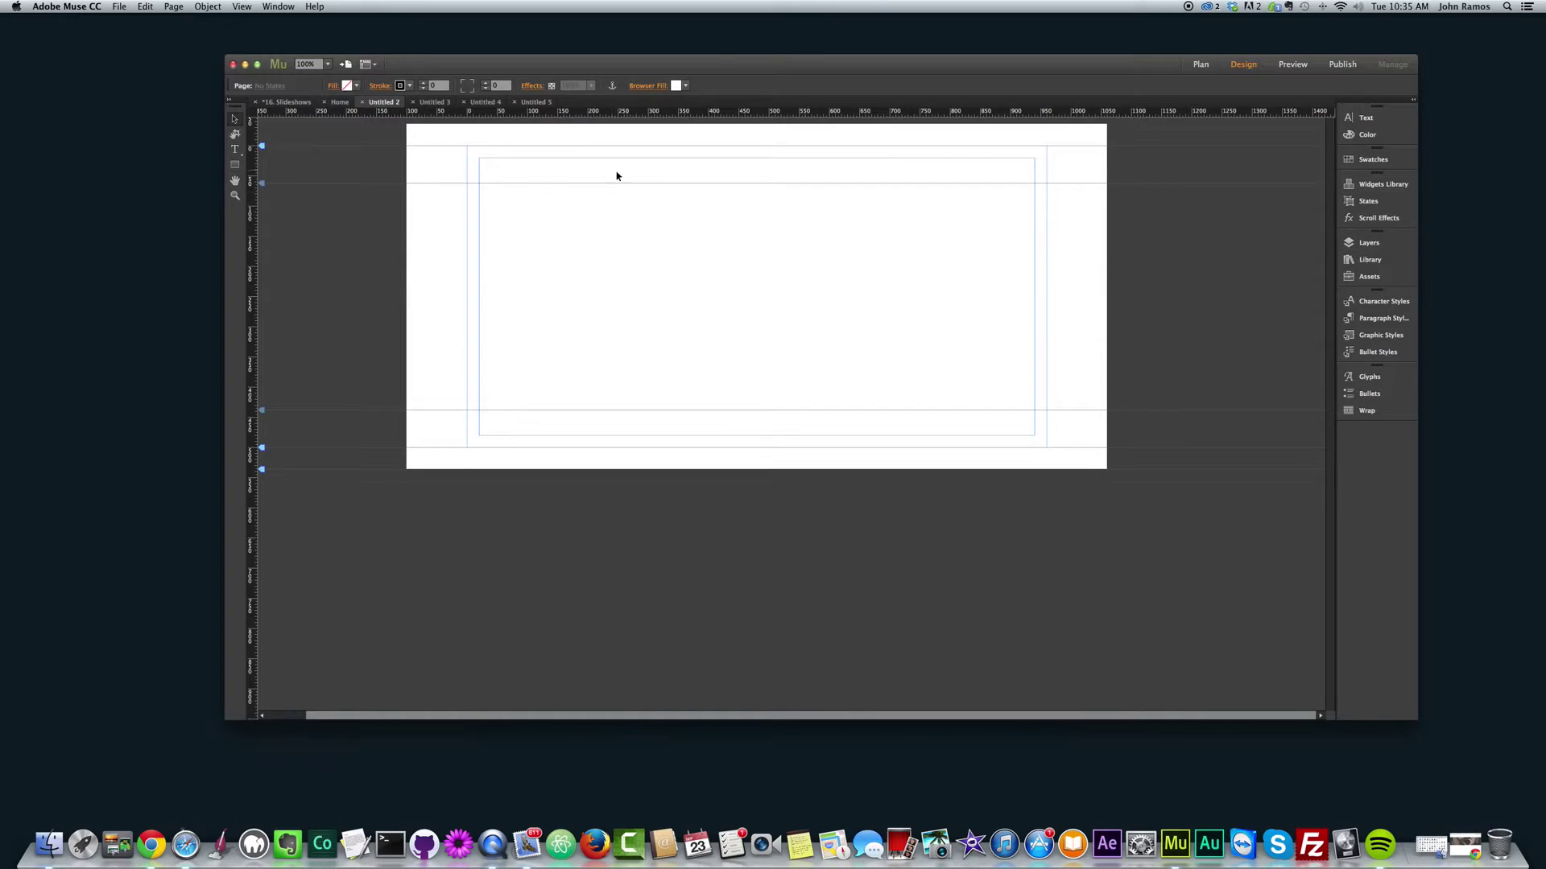
{"action": "left_click", "coordinate": [211, 6]}
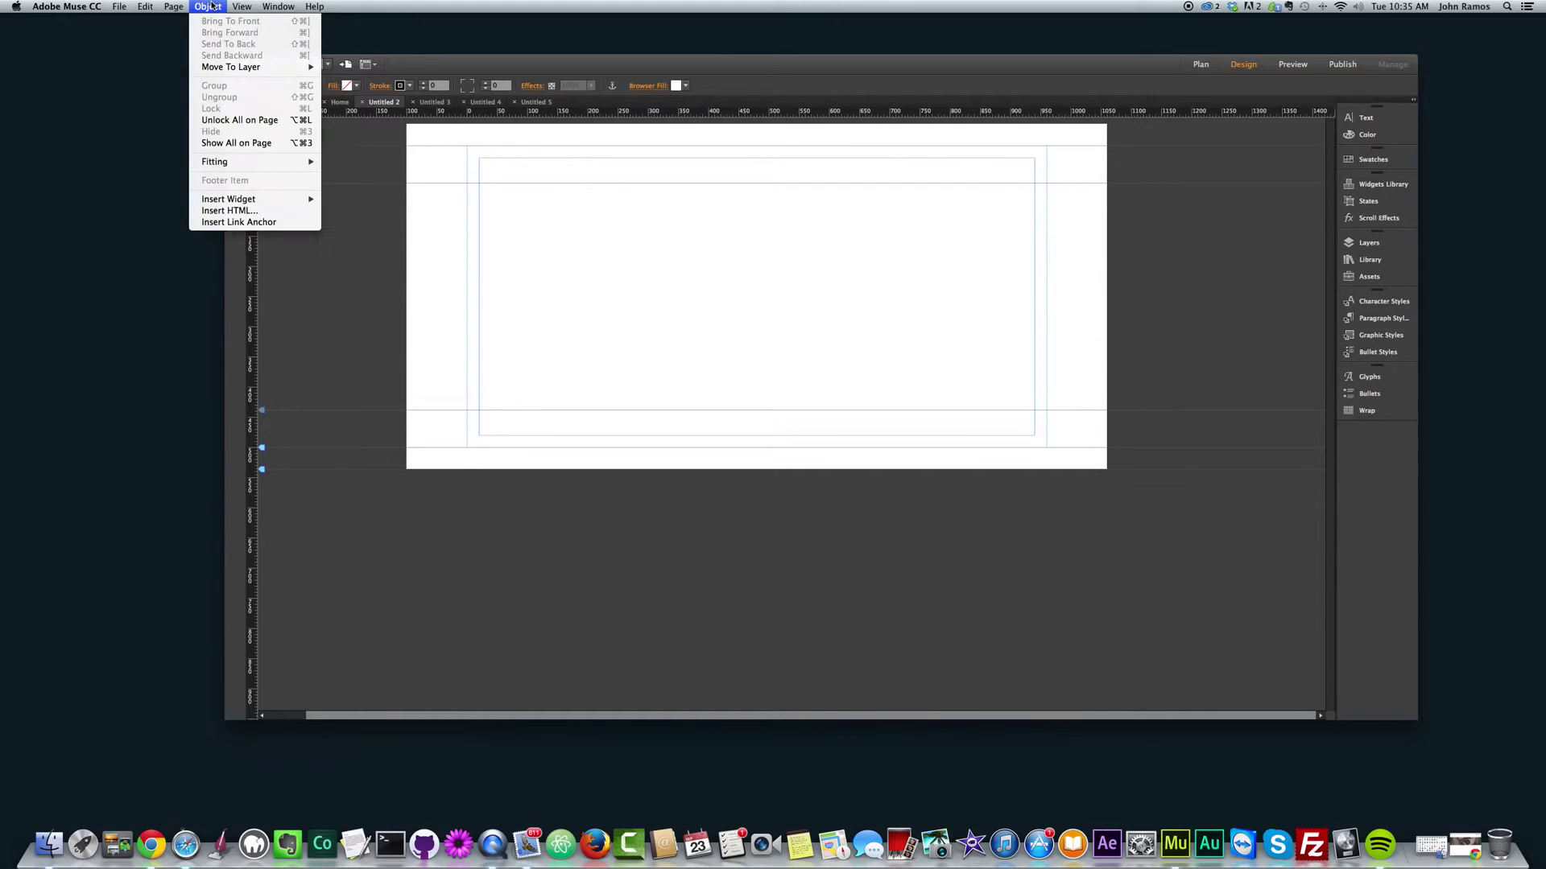
{"action": "mouse_move", "coordinate": [244, 202]}
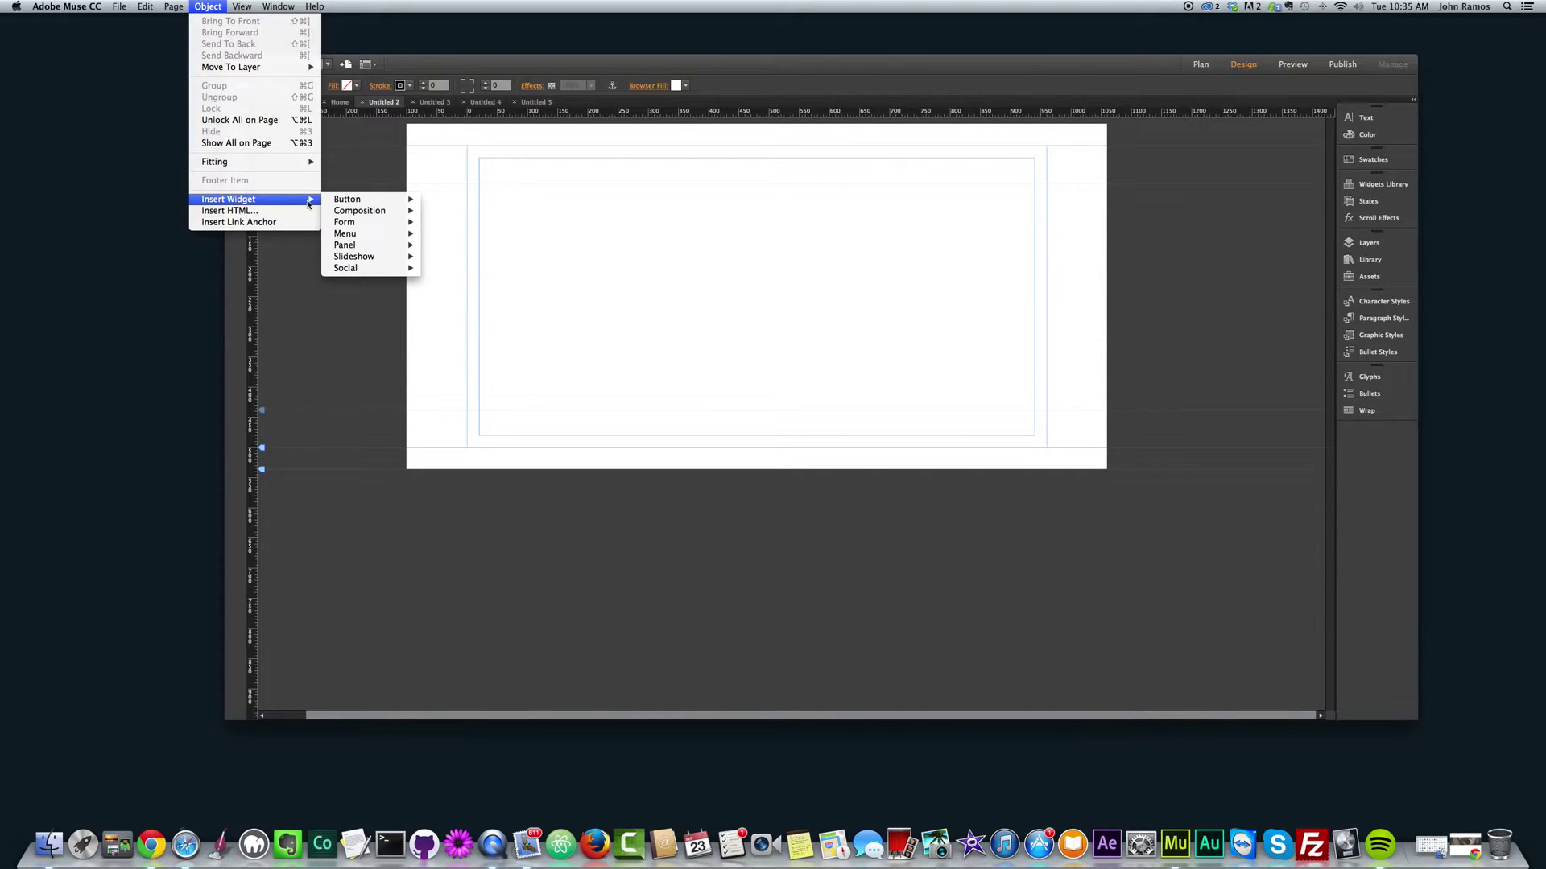
{"action": "mouse_move", "coordinate": [376, 263]}
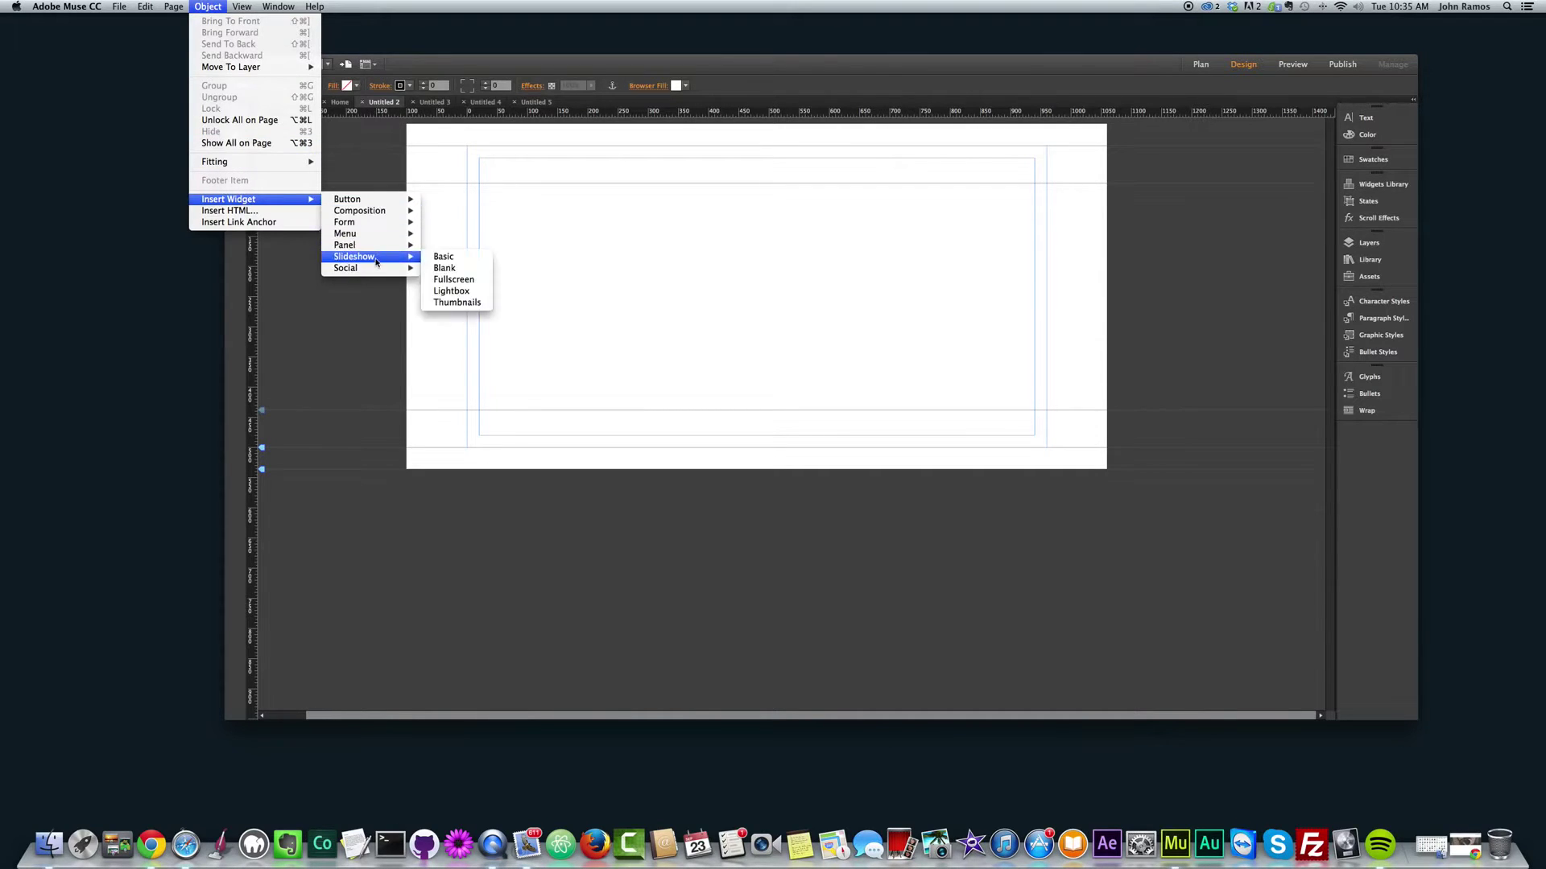
{"action": "left_click", "coordinate": [456, 259]}
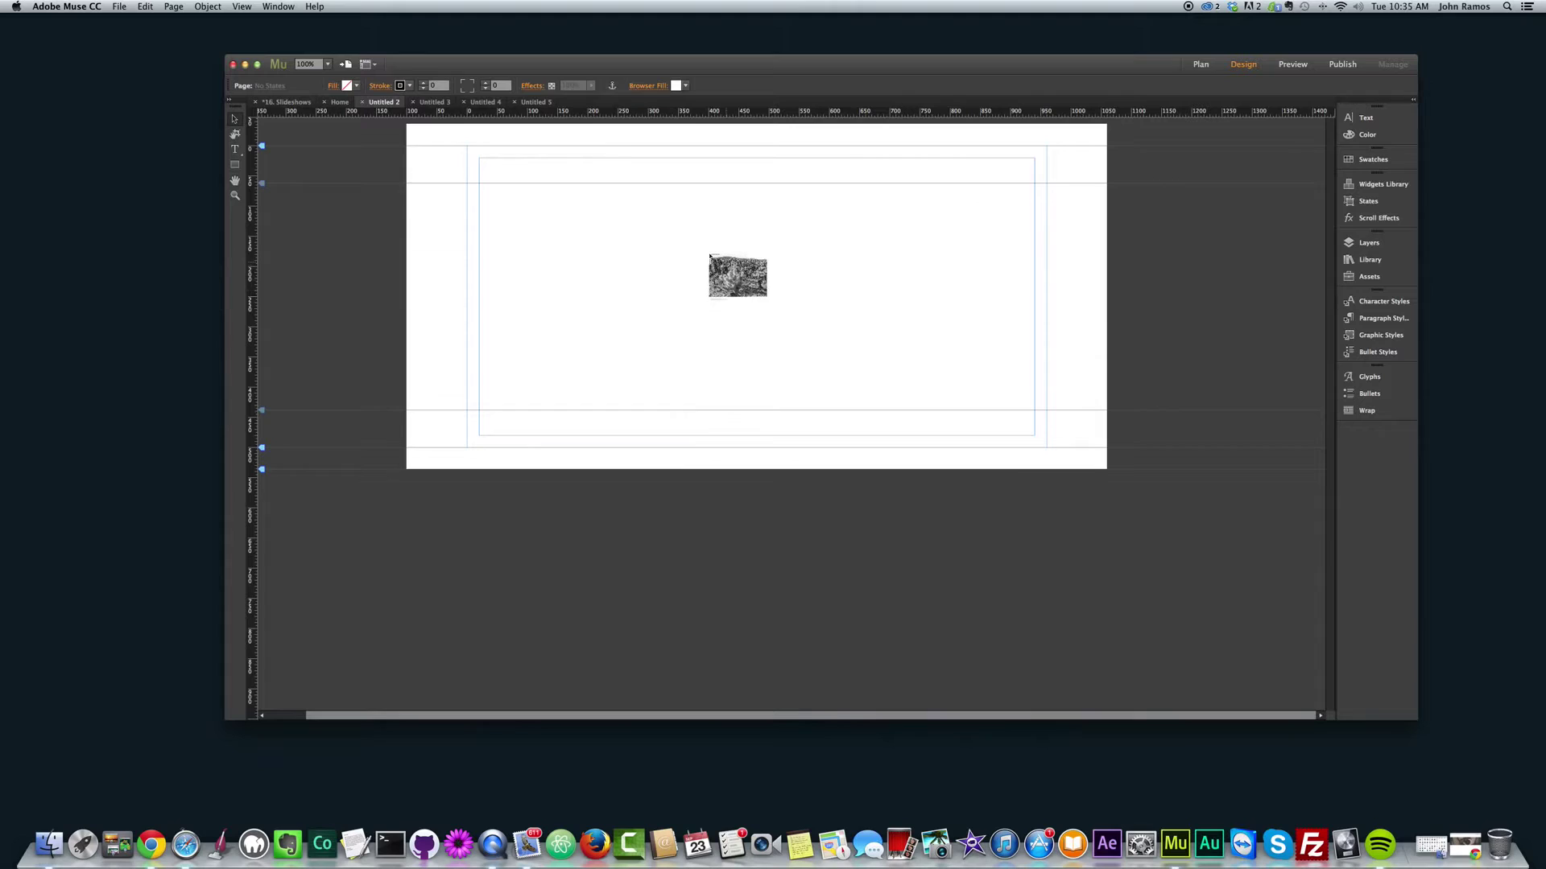
{"action": "left_click", "coordinate": [693, 257]}
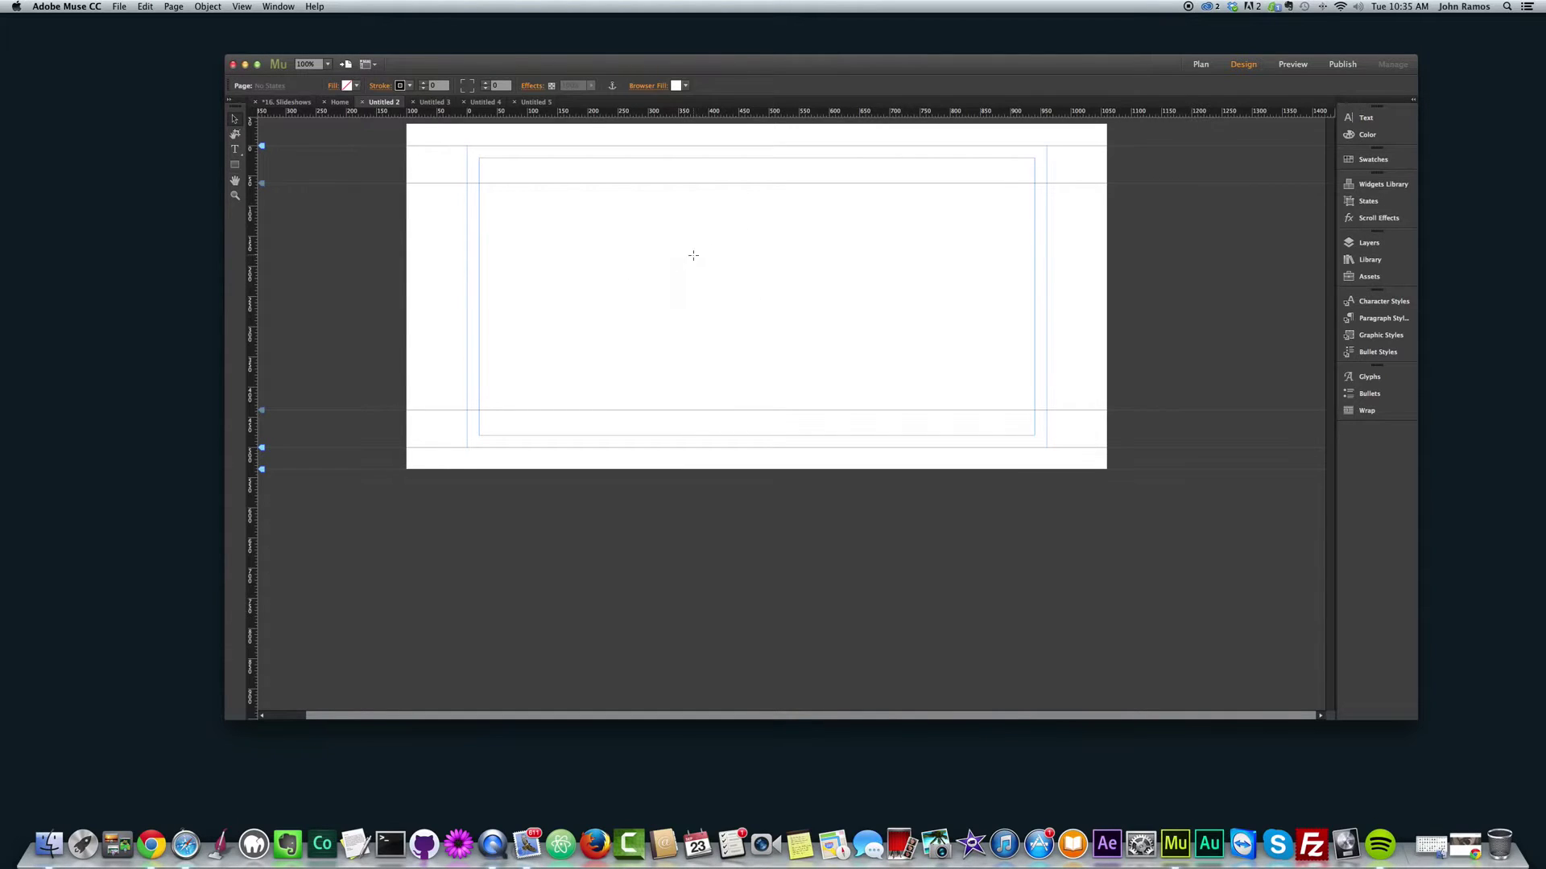
- Move the slideshow widget up and to the left on the page
{"action": "left_click_drag", "start_coordinate": [813, 345], "coordinate": [730, 300]}
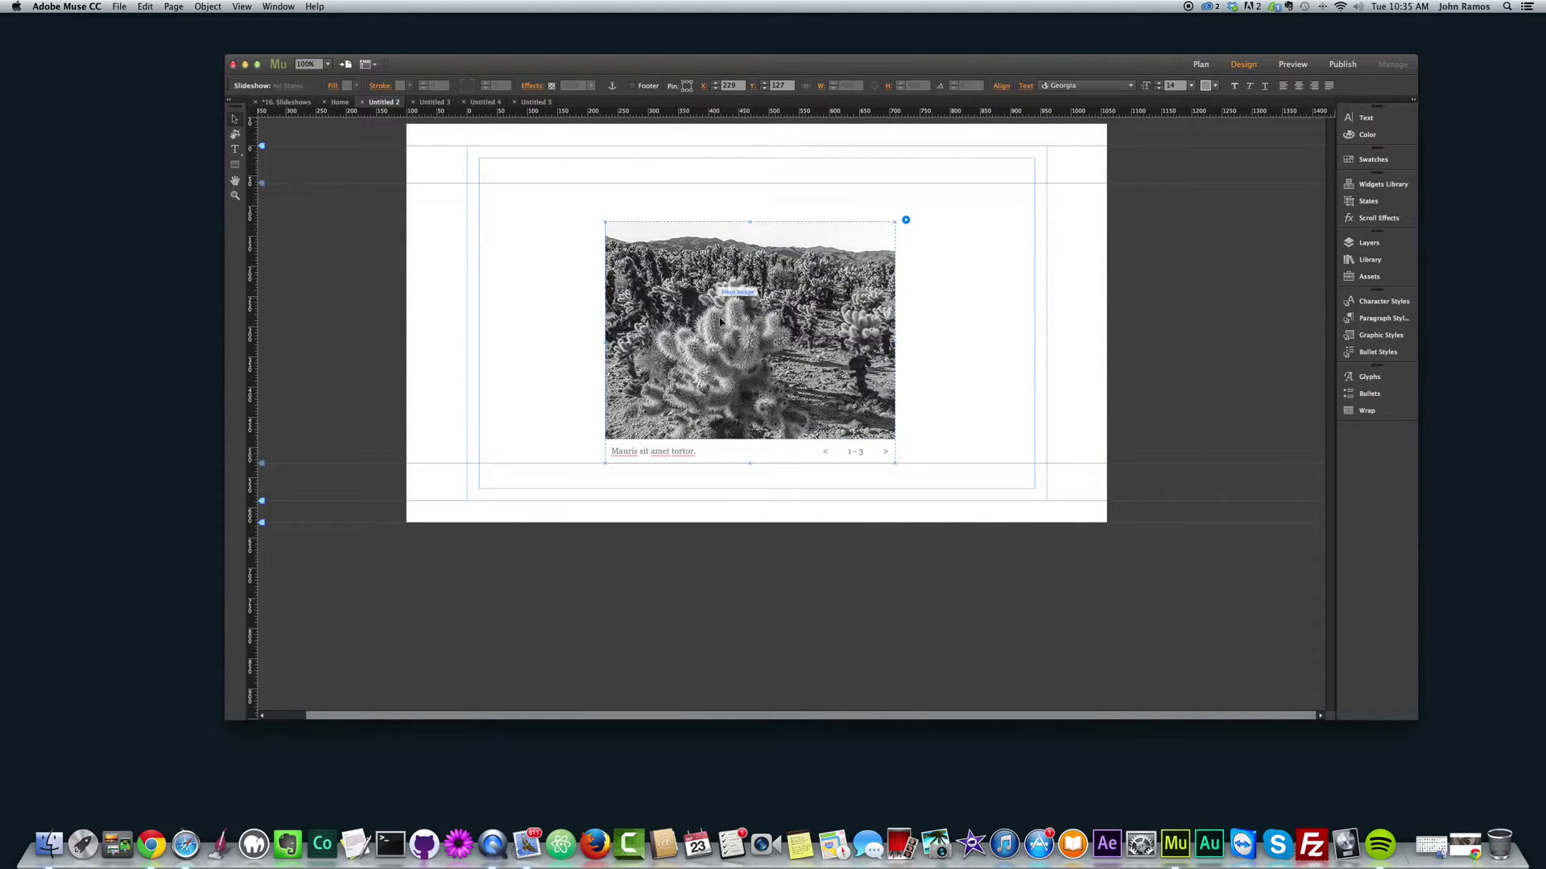
{"action": "left_click", "coordinate": [794, 395]}
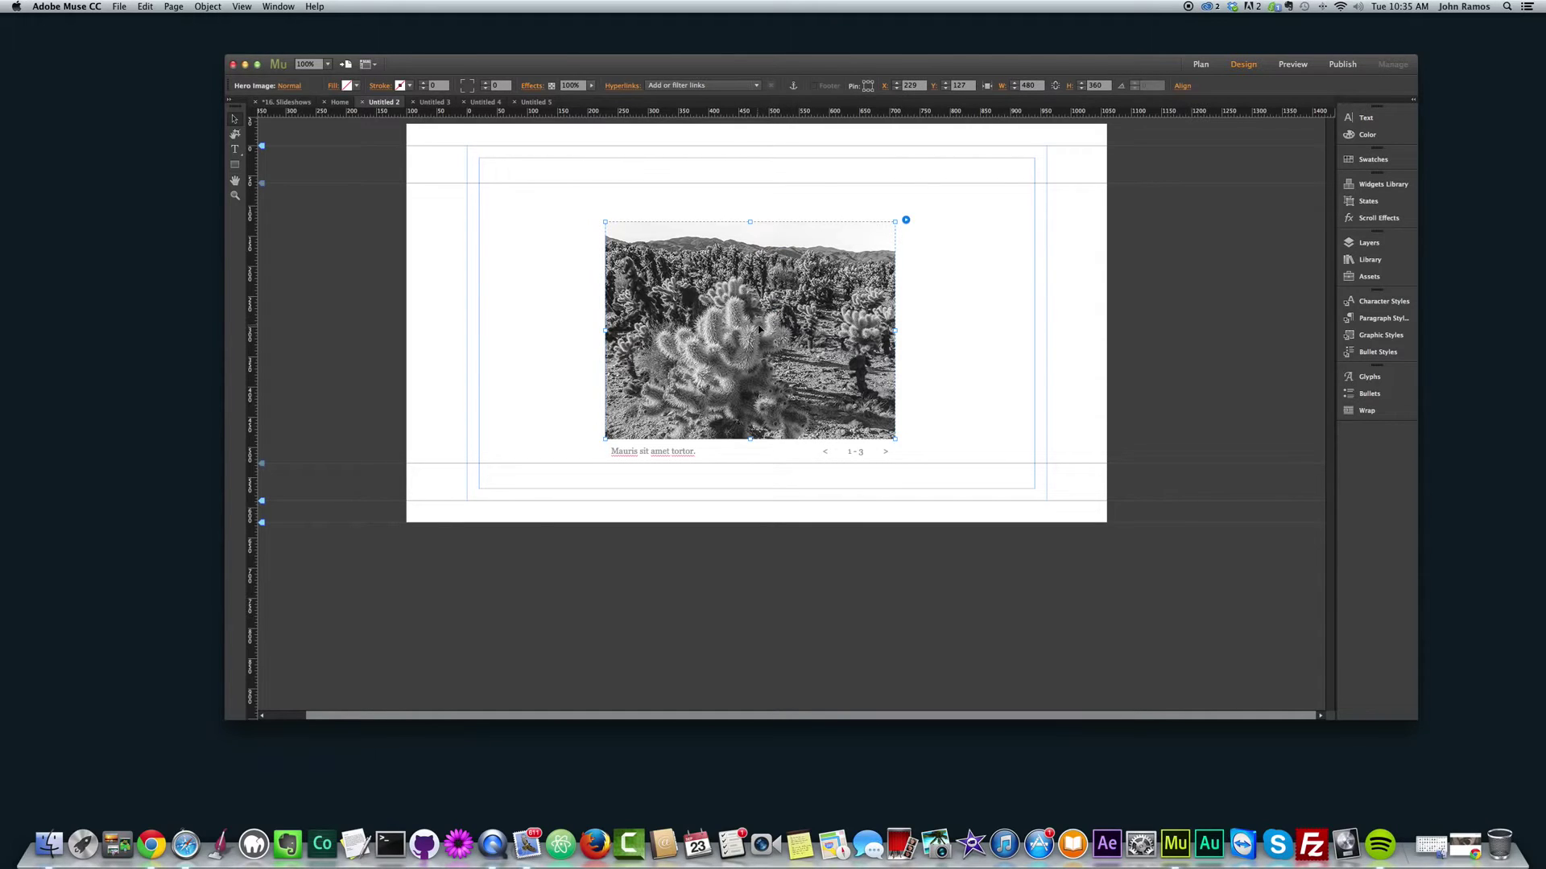
{"action": "left_click", "coordinate": [966, 321]}
{"action": "left_click", "coordinate": [778, 305]}
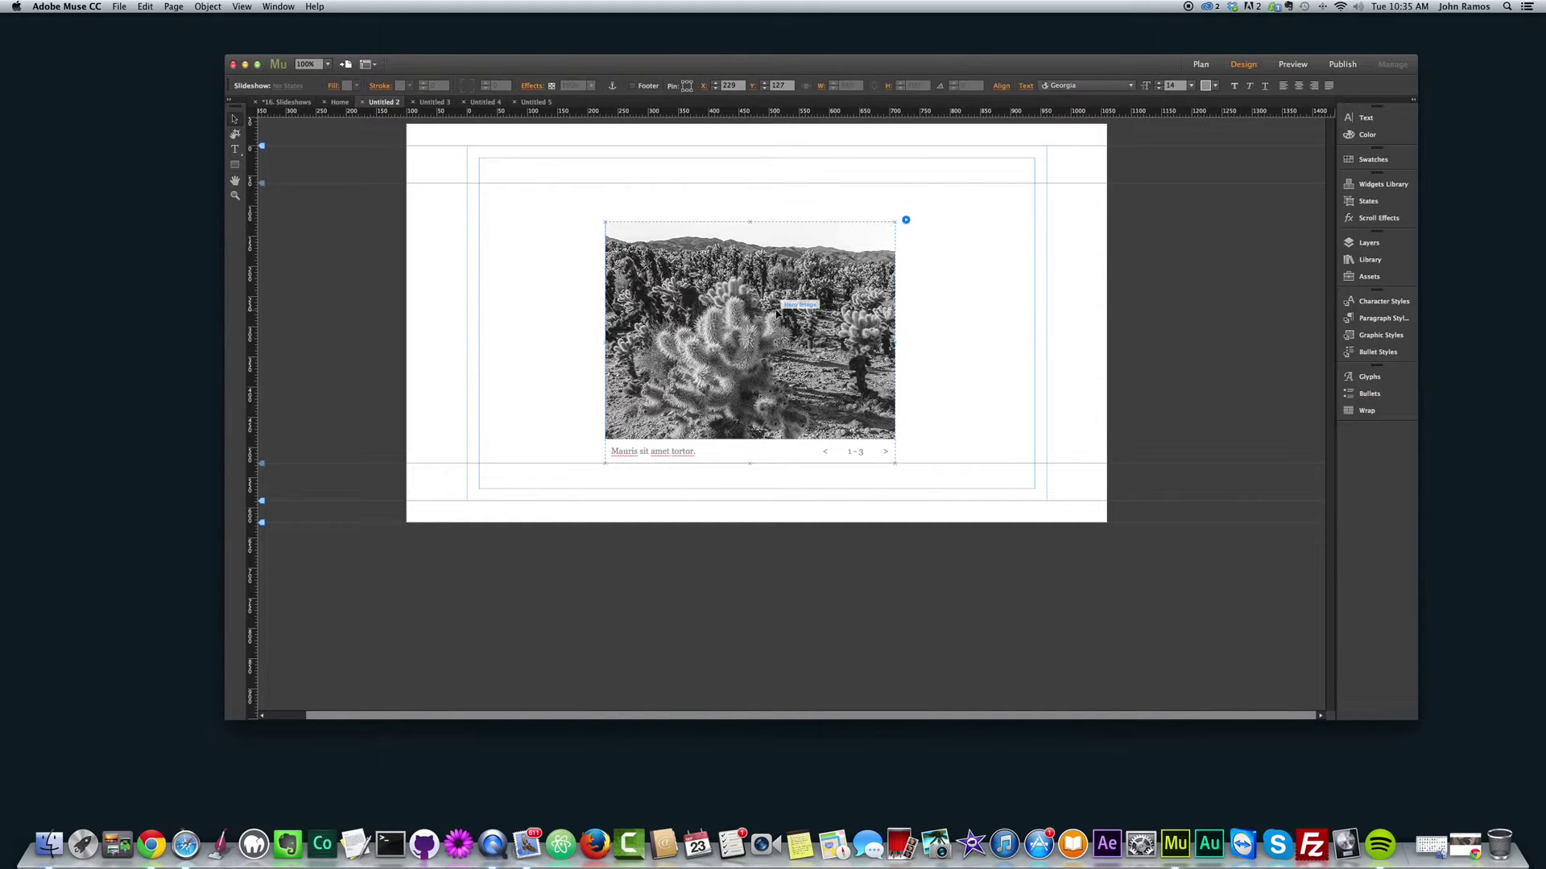
- Delete the cactus, road and Joshua tree sample images from the slideshow
{"action": "left_click", "coordinate": [777, 314]}
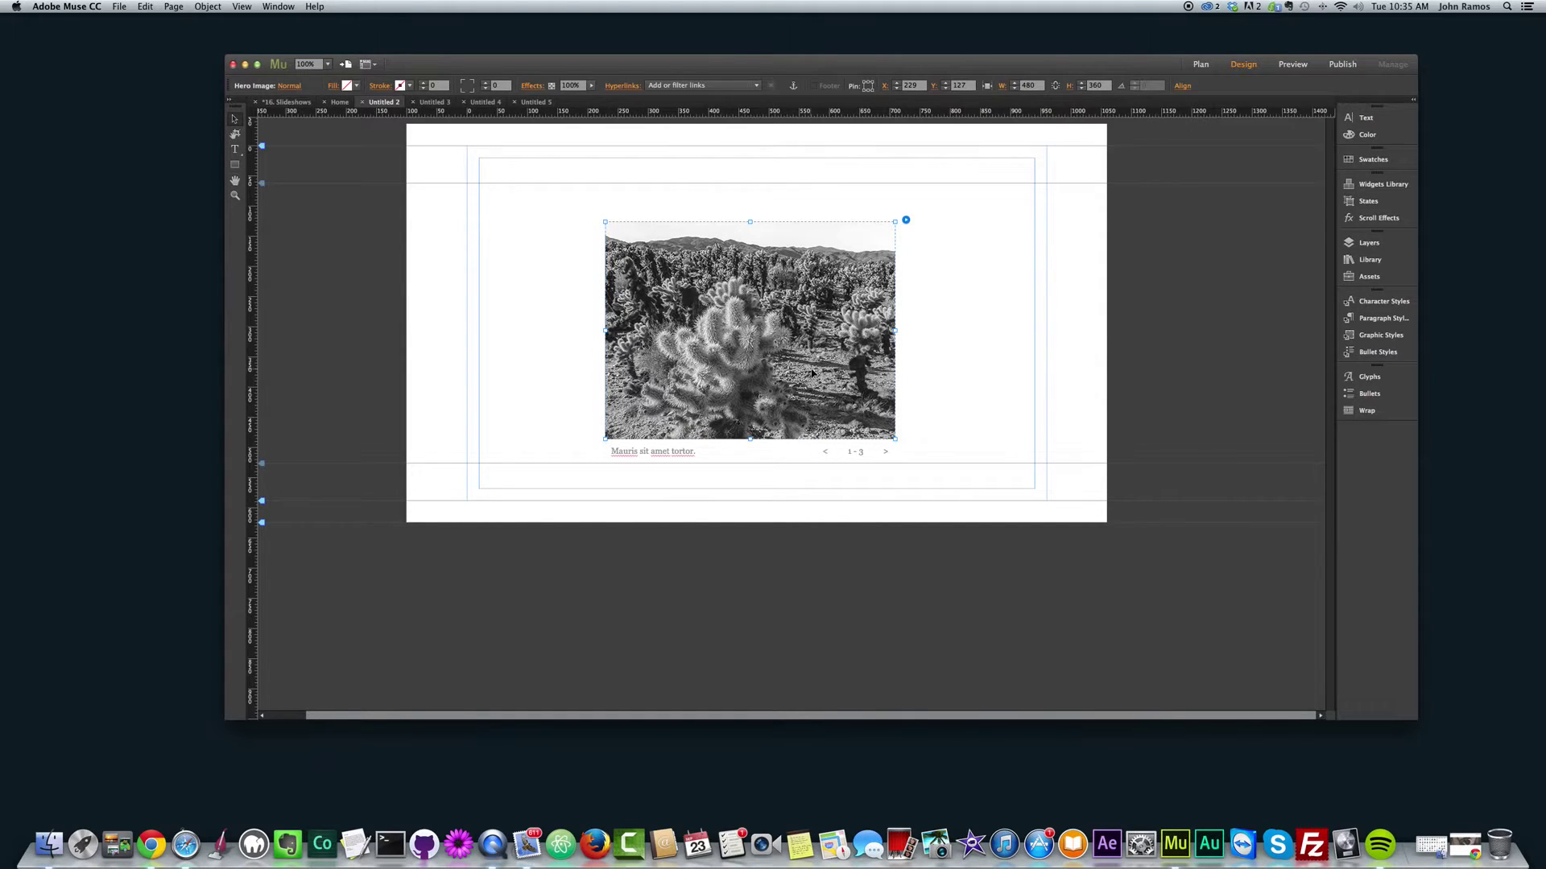
{"action": "key", "text": "BackSpace"}
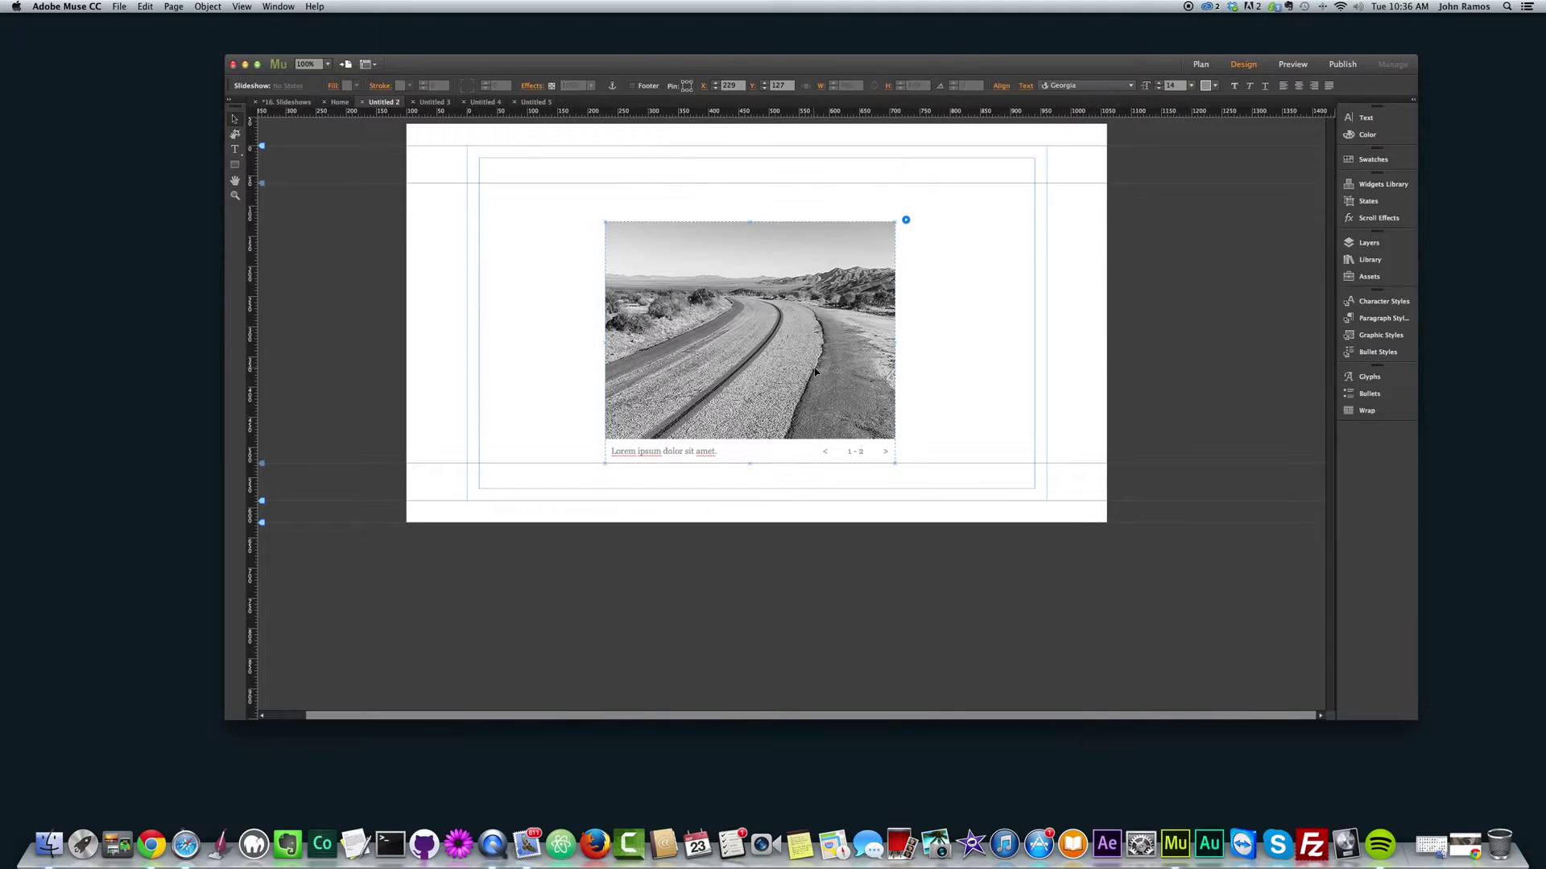
{"action": "left_click", "coordinate": [776, 305]}
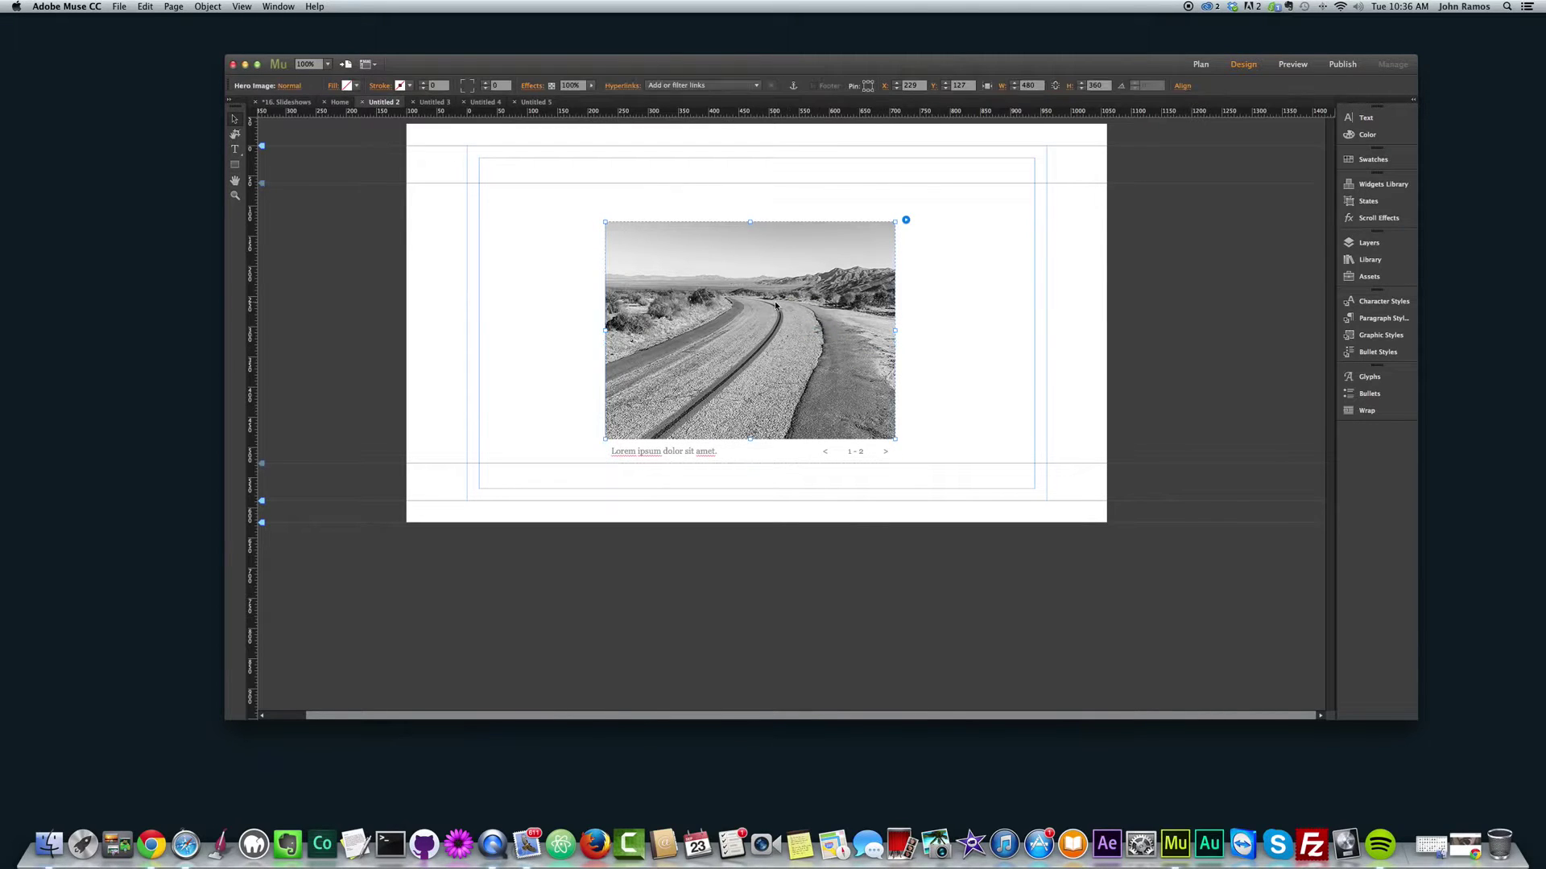
{"action": "key", "text": "BackSpace"}
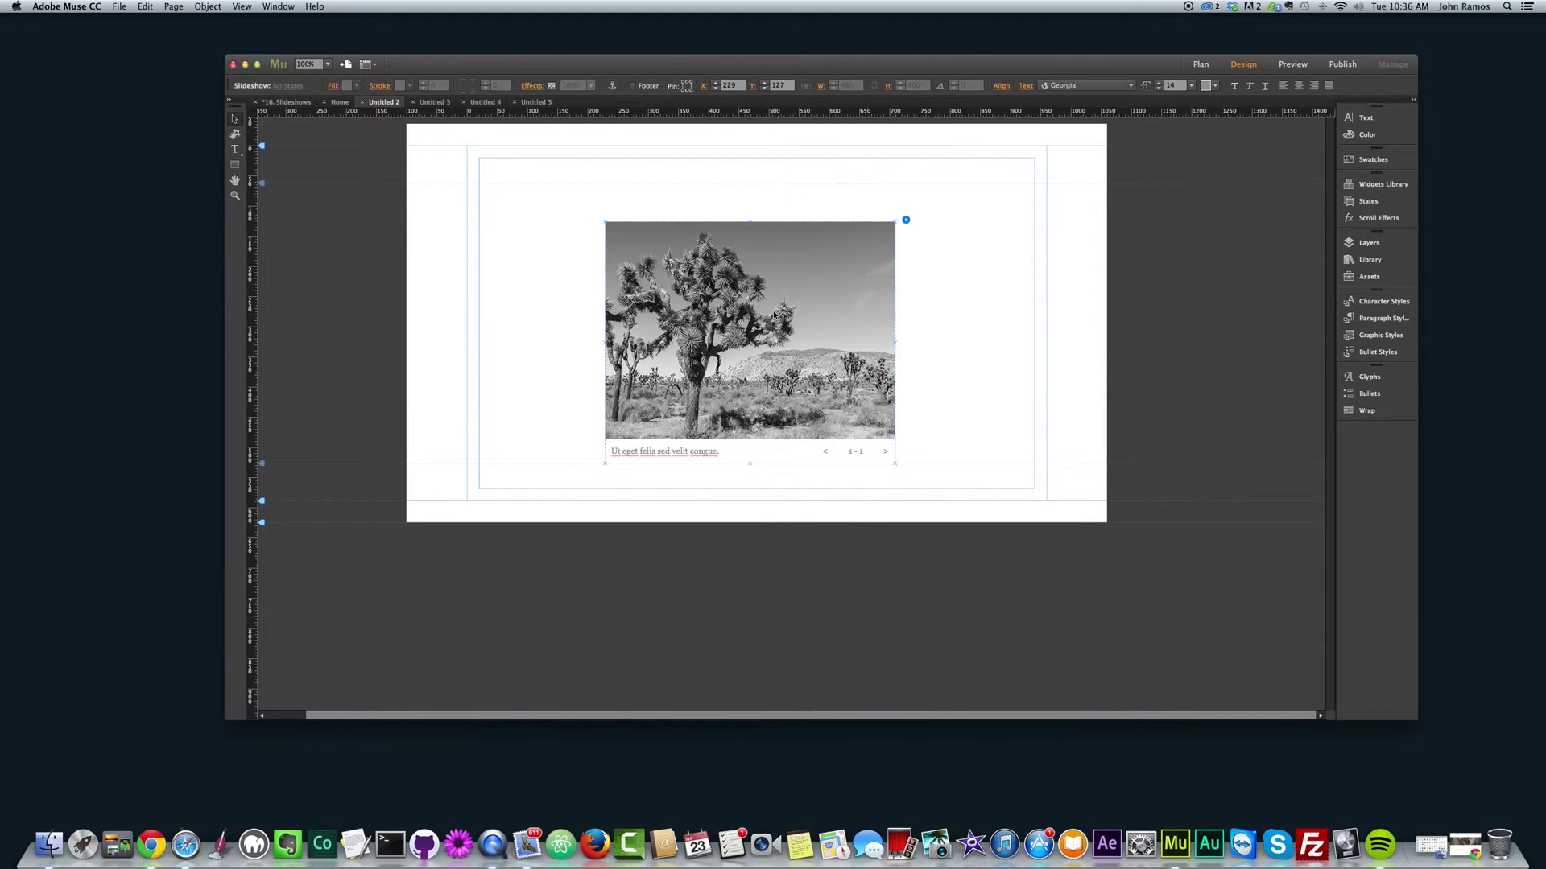
{"action": "left_click", "coordinate": [777, 313]}
{"action": "key", "text": "BackSpace"}
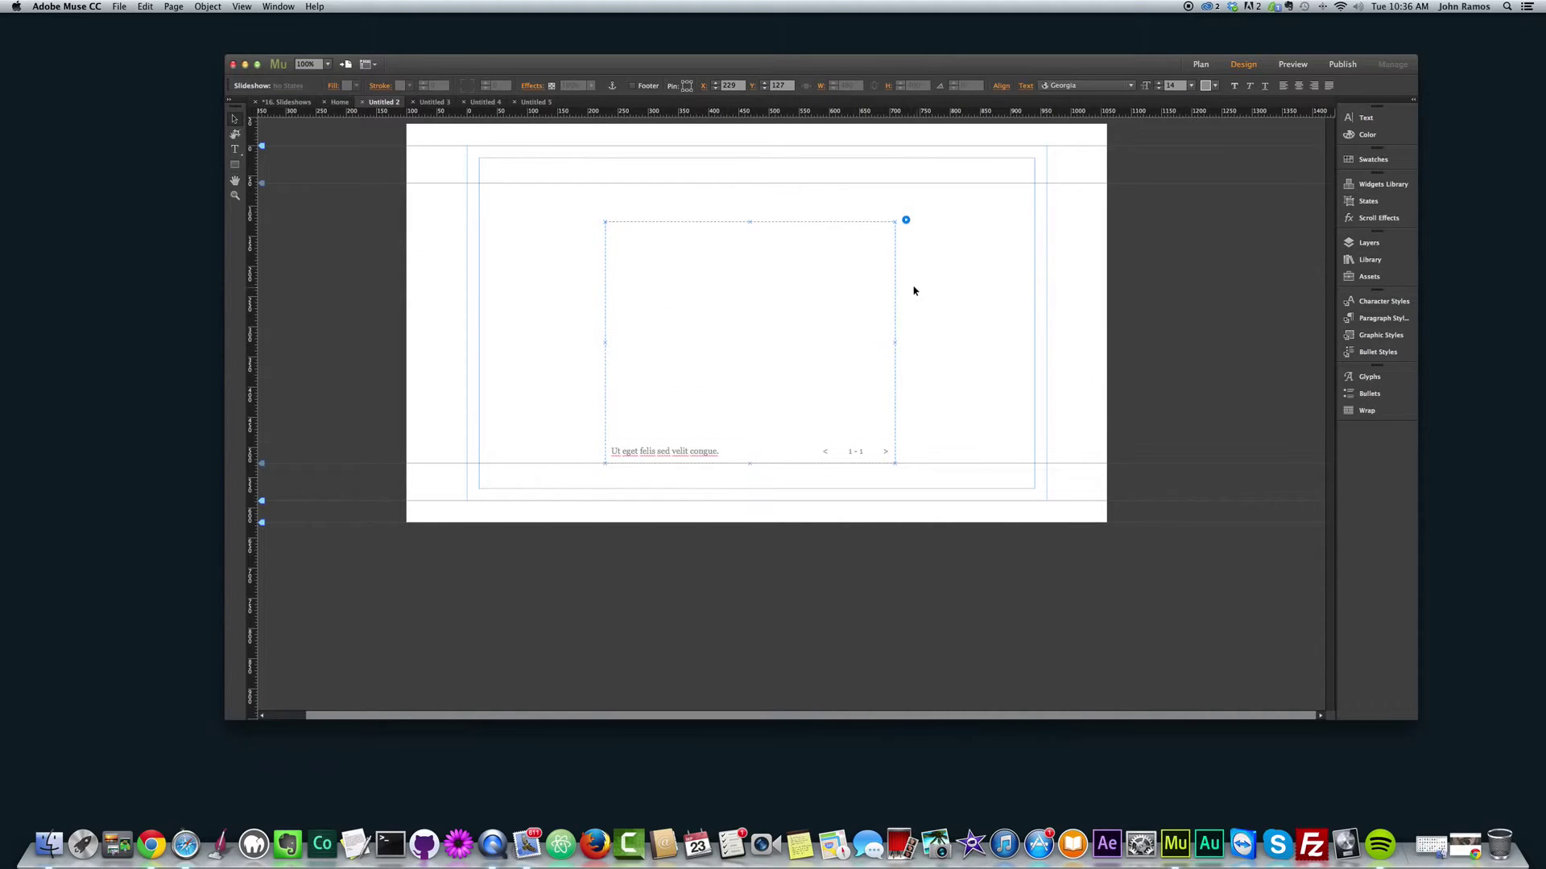
- Import six photos, including fruit_in_a_cup.jpg and doctype-hi-res.jpg, into the slideshow via Add Images
{"action": "left_click", "coordinate": [906, 220]}
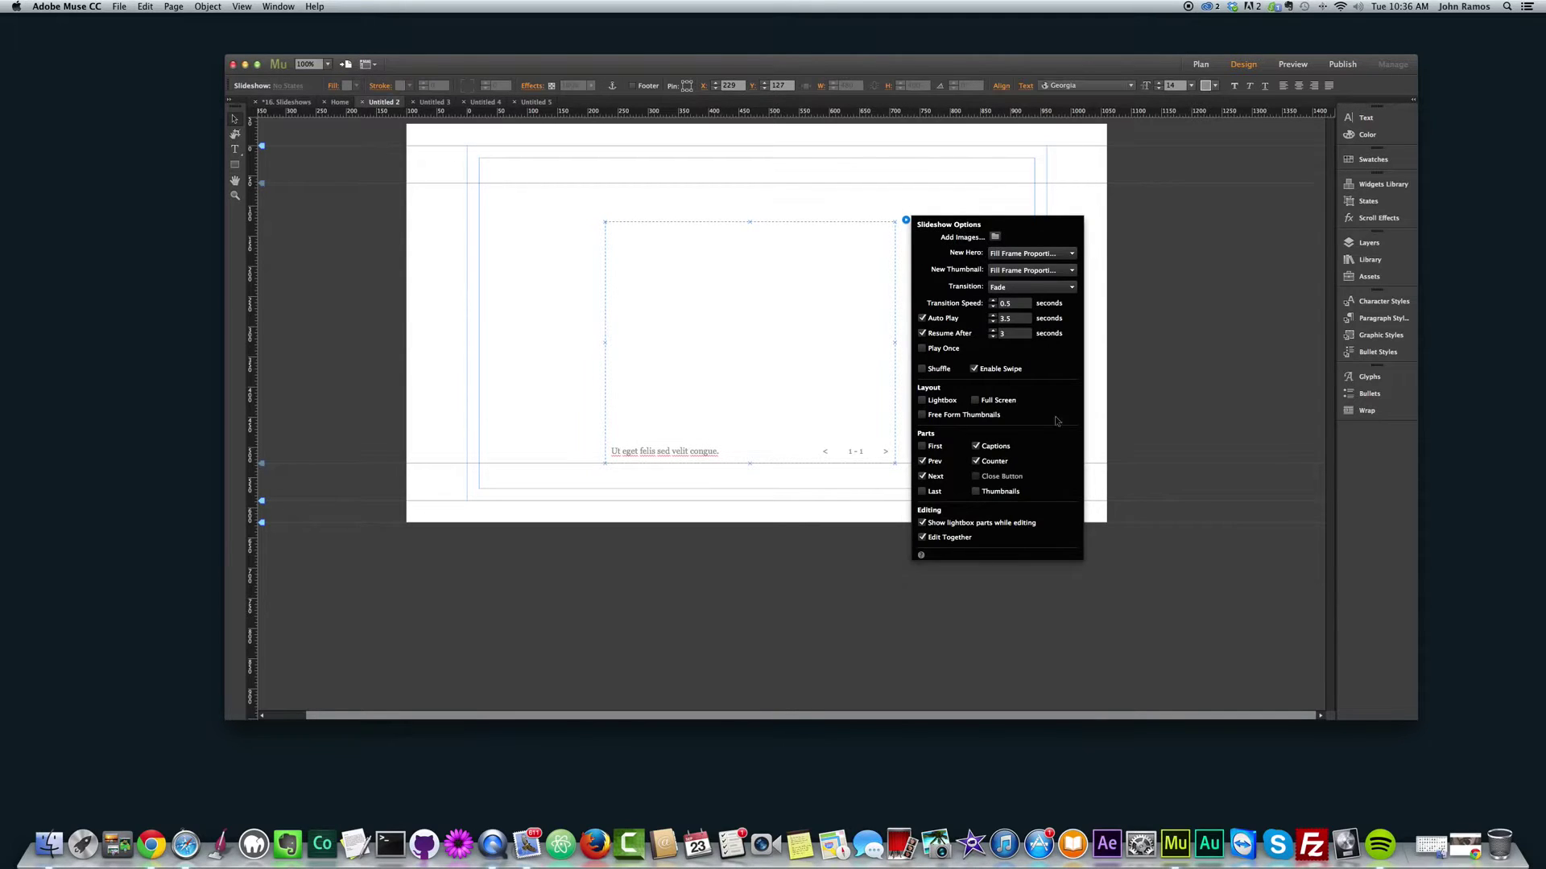
{"action": "left_click", "coordinate": [995, 236]}
{"action": "left_click", "coordinate": [445, 180]}
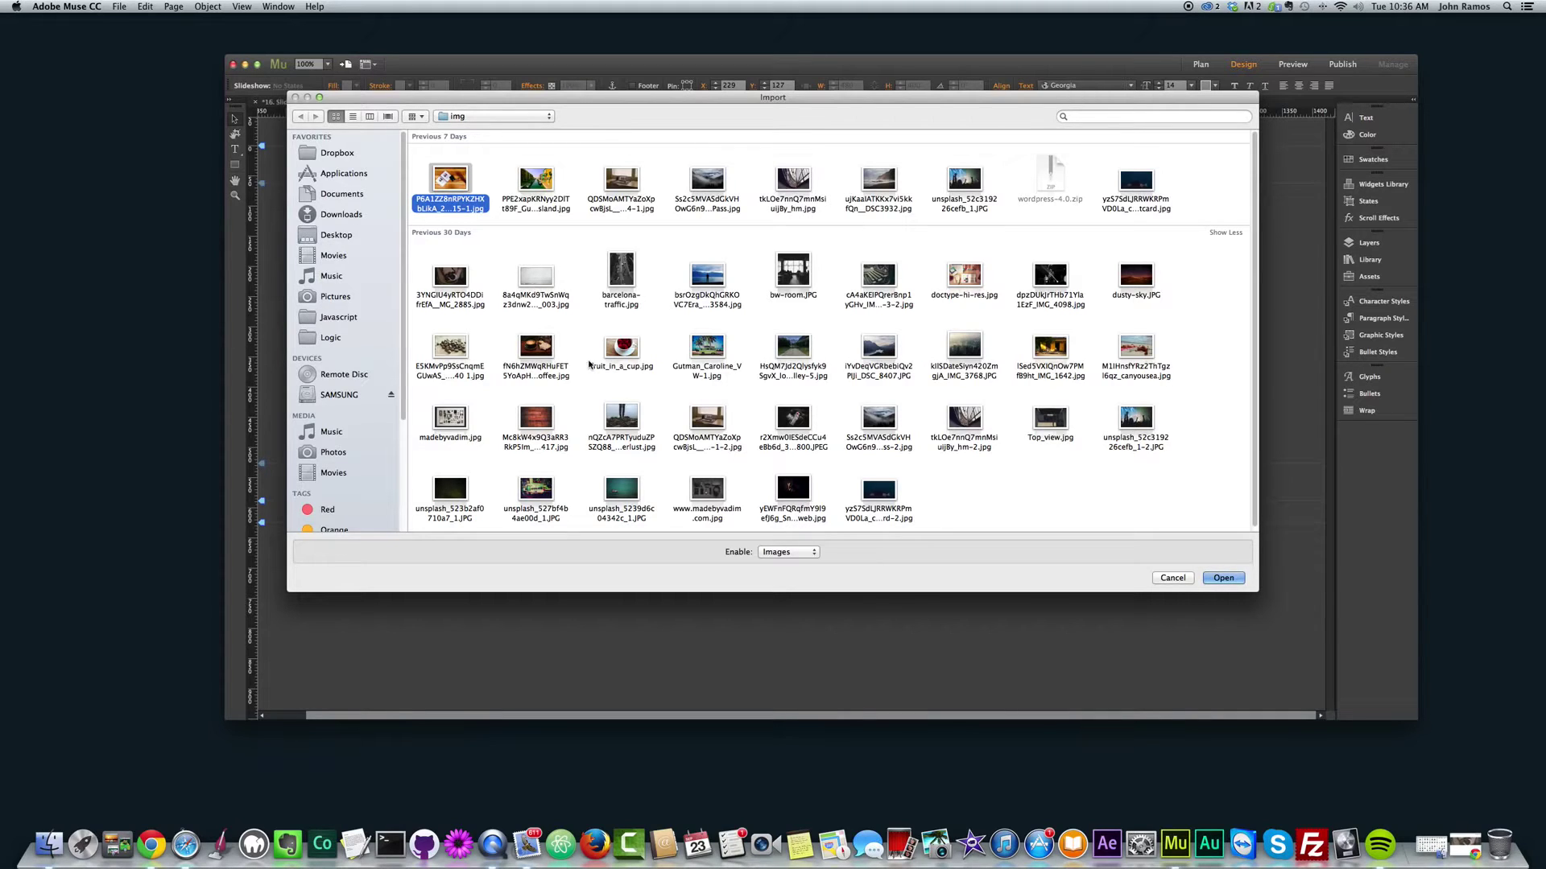
{"action": "left_click", "coordinate": [461, 280], "text": "shift"}
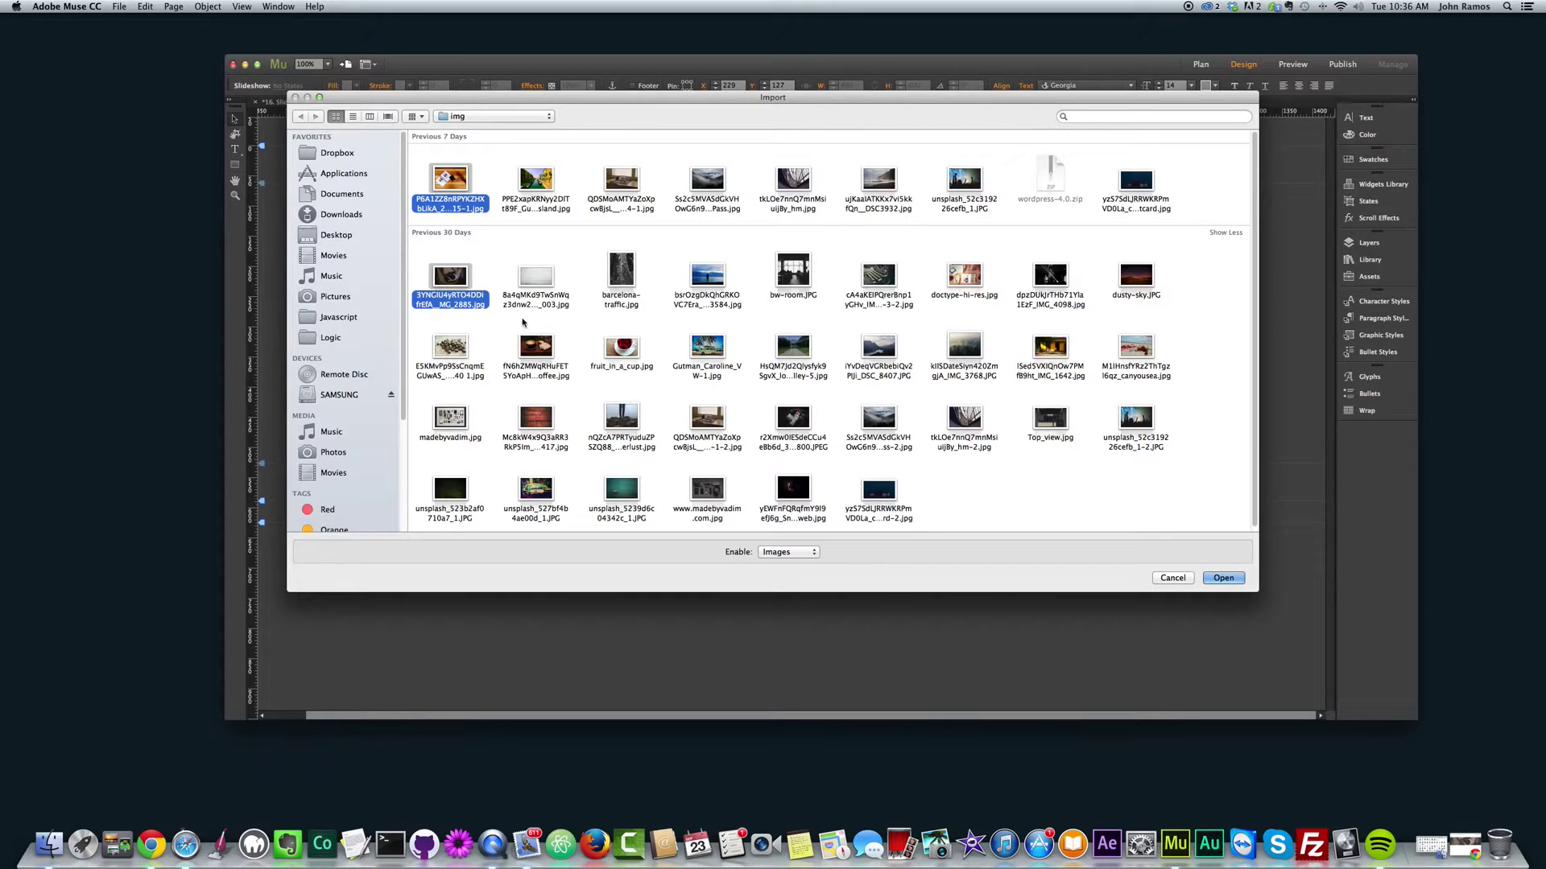
{"action": "left_click", "coordinate": [459, 302], "text": "super"}
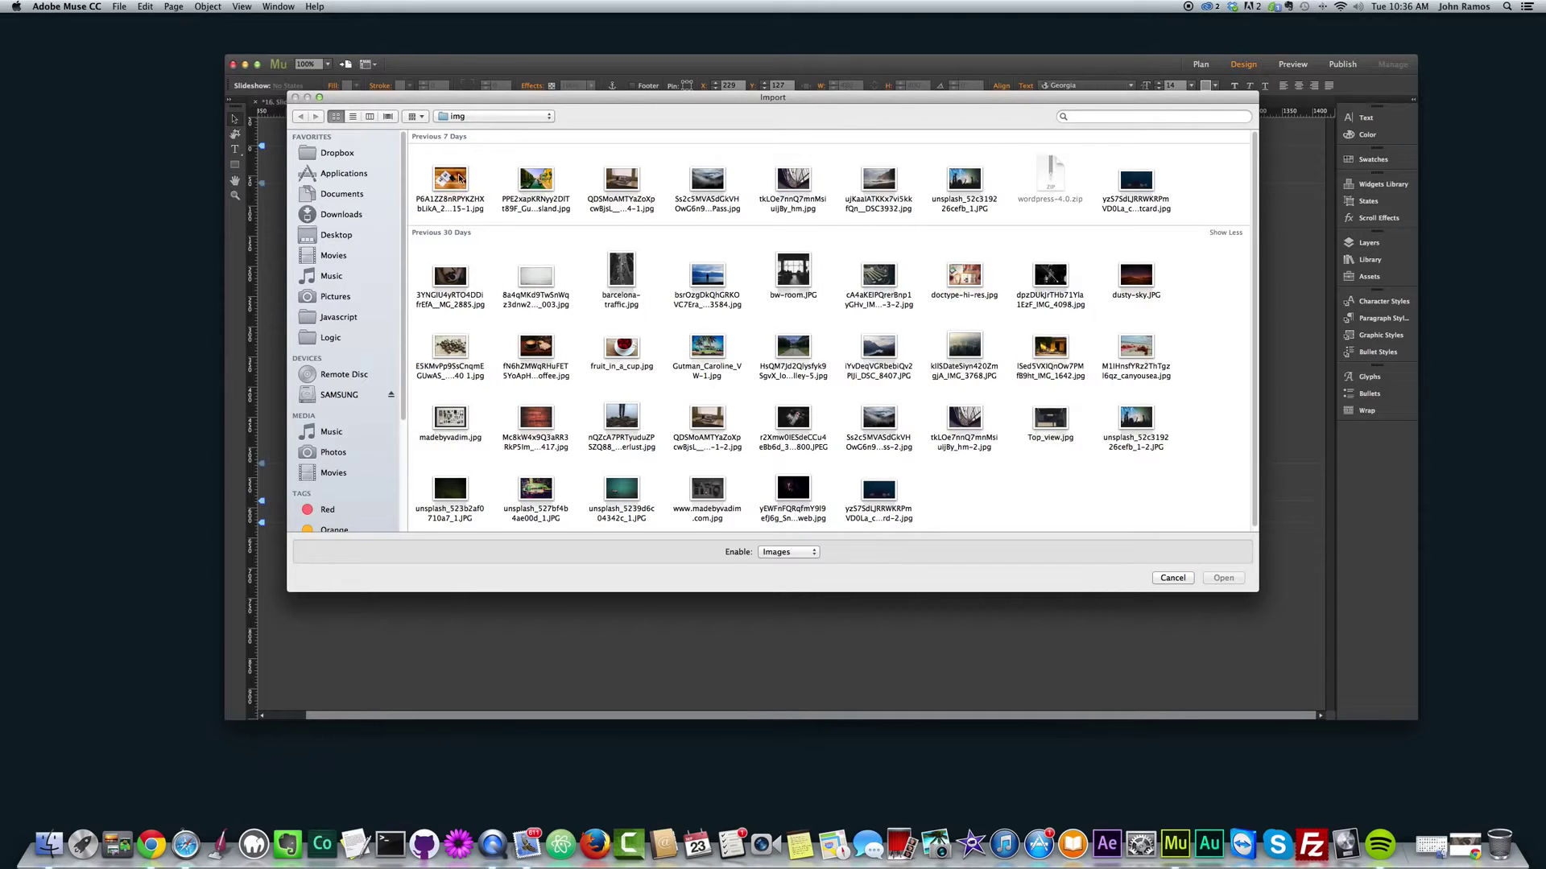
{"action": "left_click", "coordinate": [629, 365], "text": "super"}
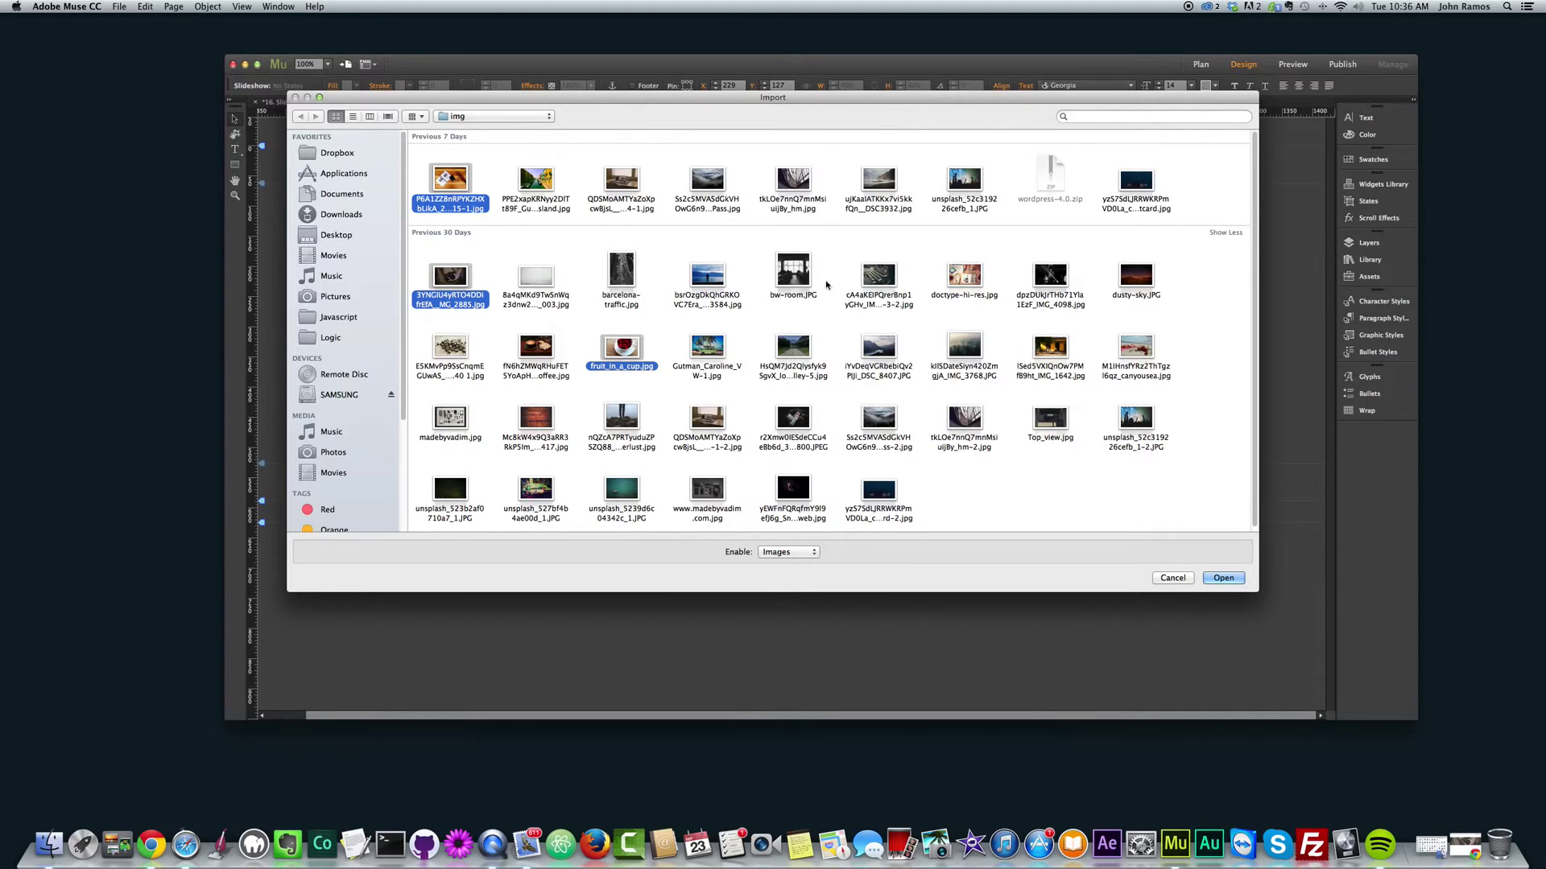
{"action": "left_click", "coordinate": [964, 278], "text": "super"}
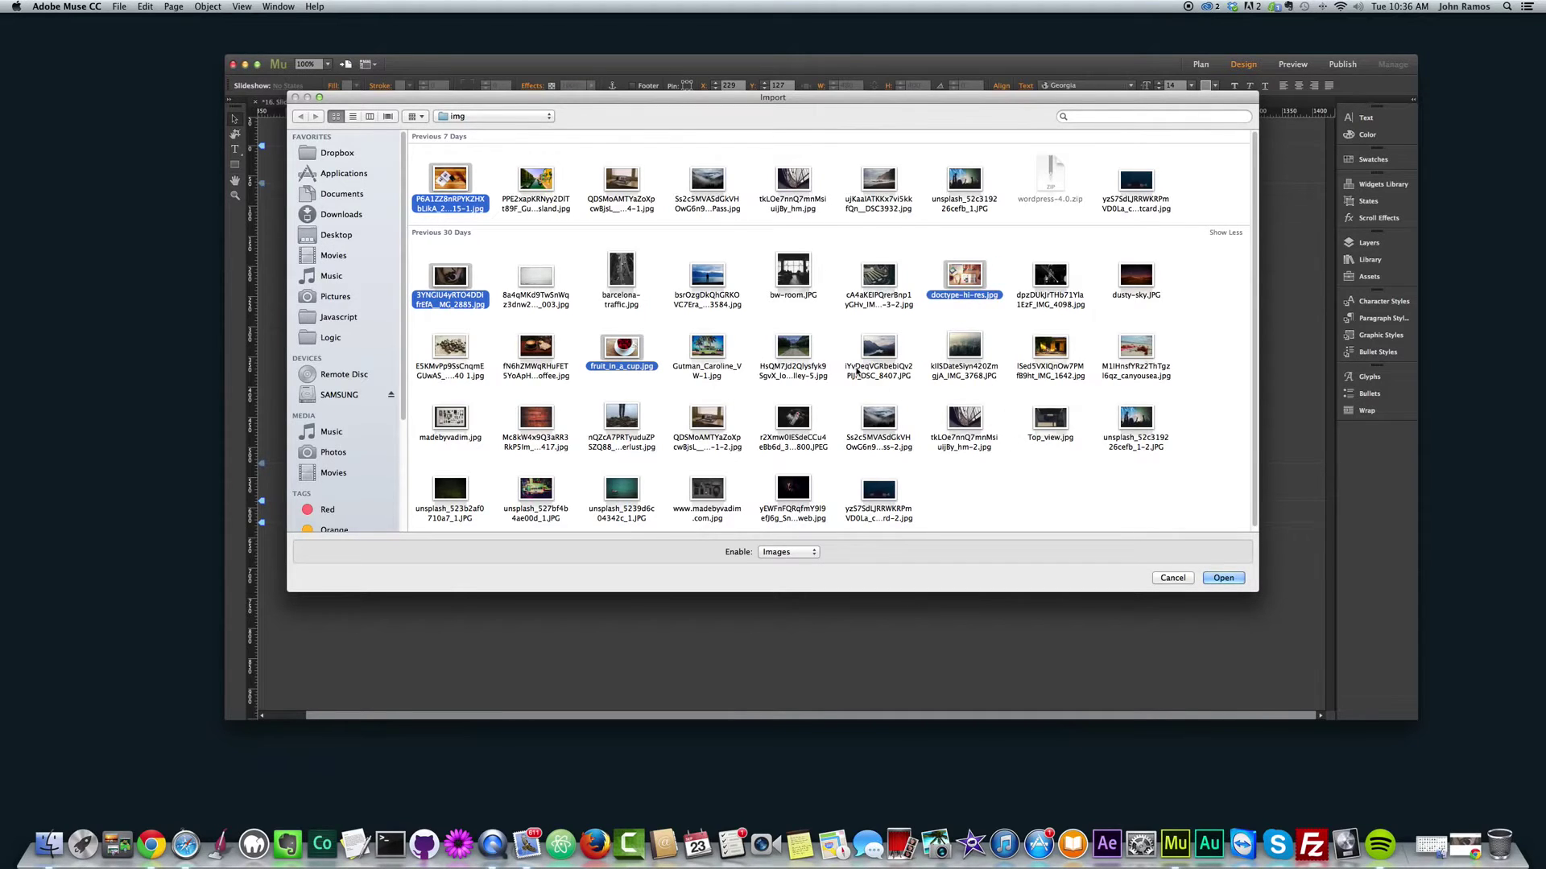
{"action": "left_click", "coordinate": [892, 340], "text": "super"}
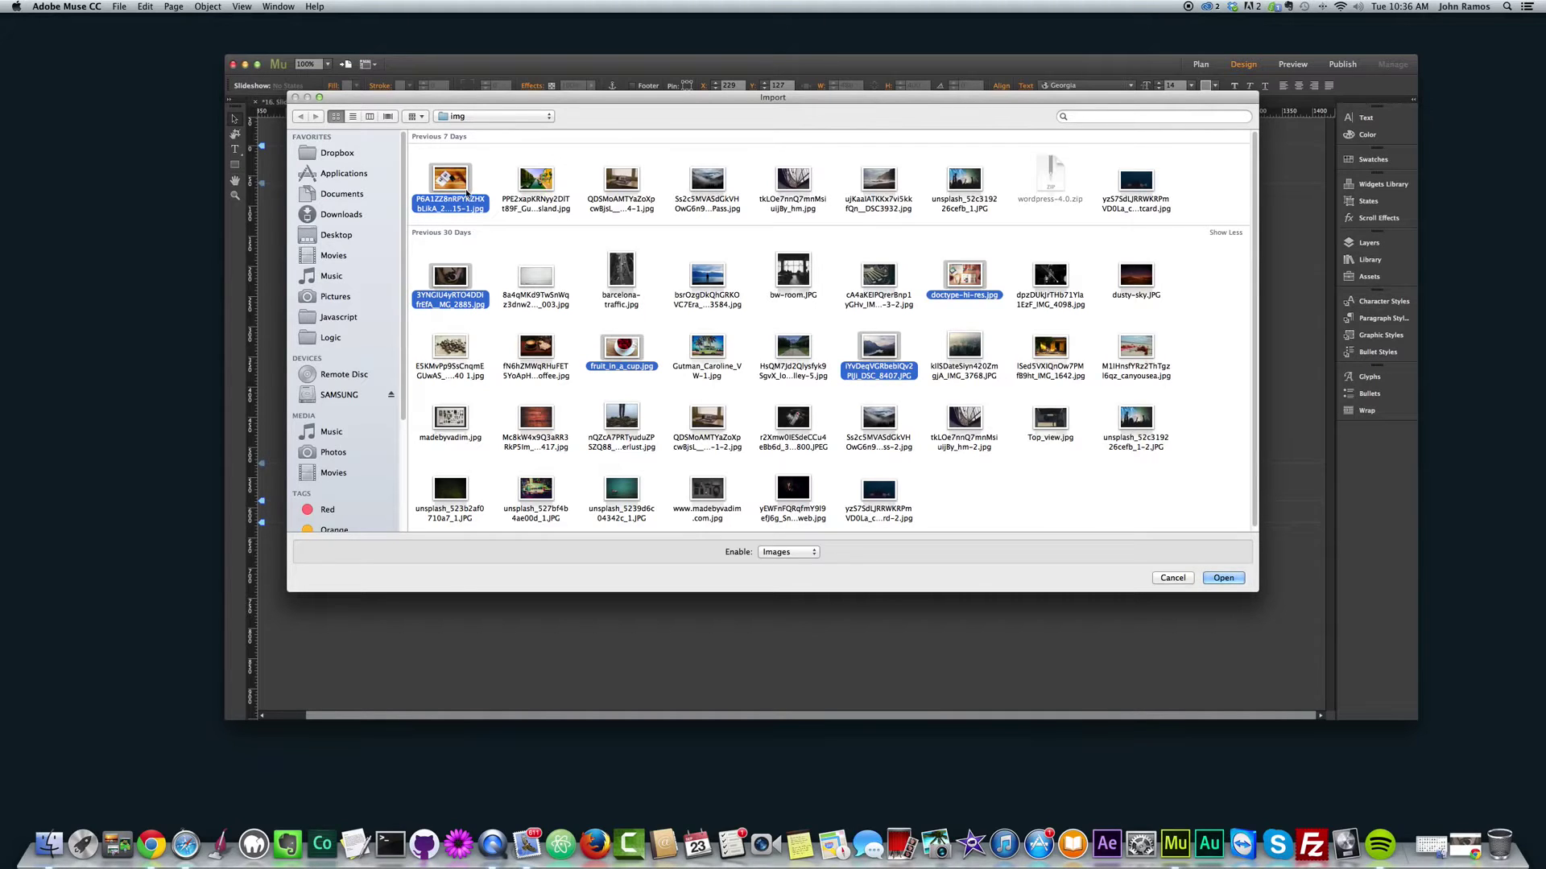
{"action": "left_click", "coordinate": [1223, 579]}
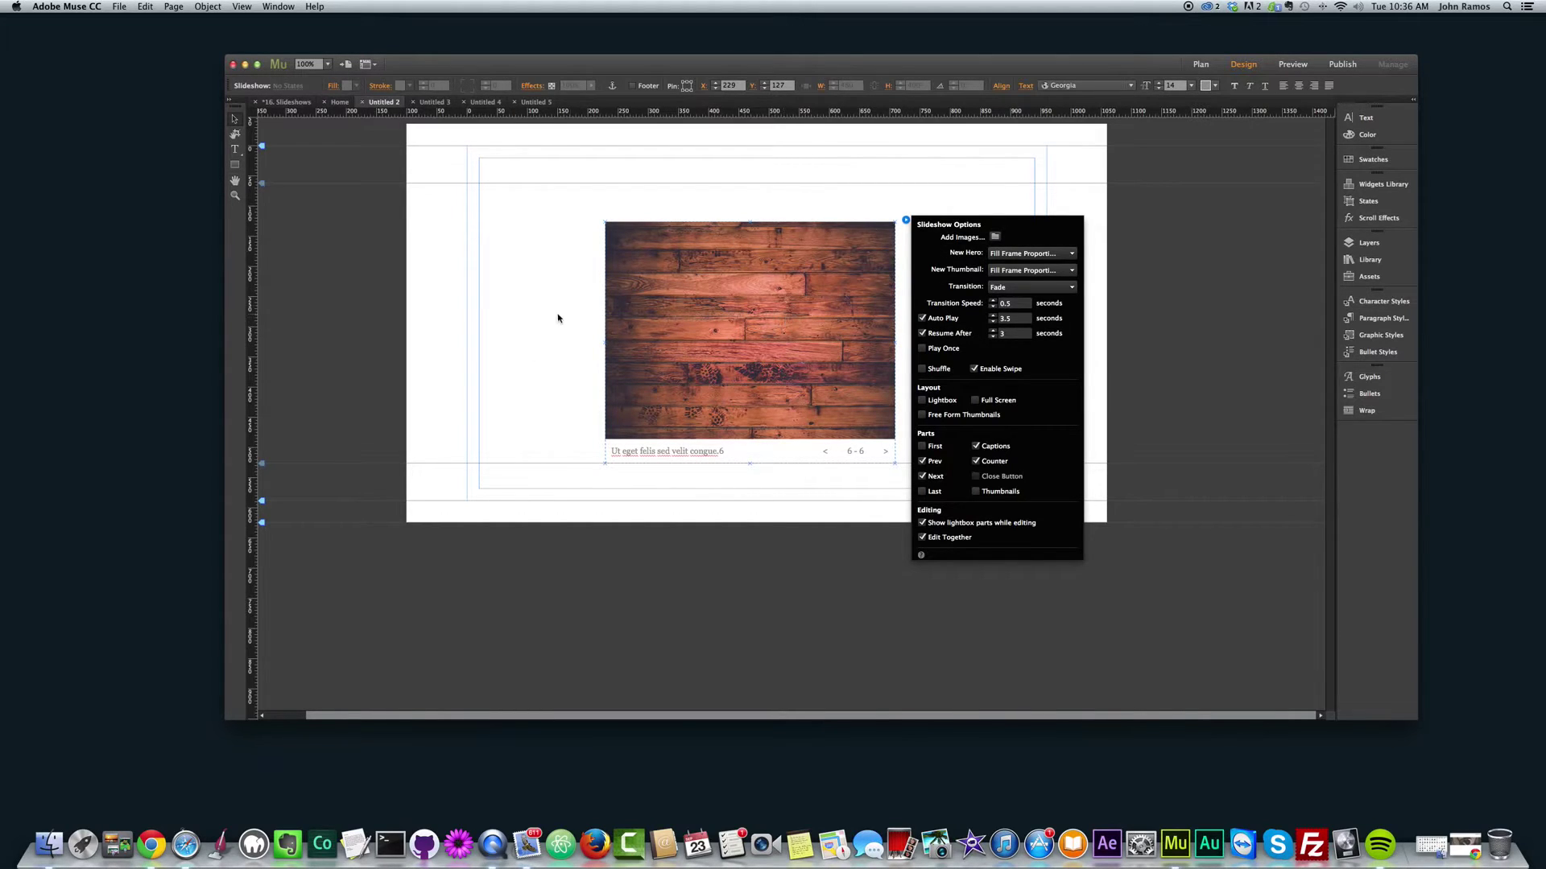
- Preview the page in Chrome and cycle through all six slideshow images, wrapping back to the first
{"action": "left_click", "coordinate": [533, 295]}
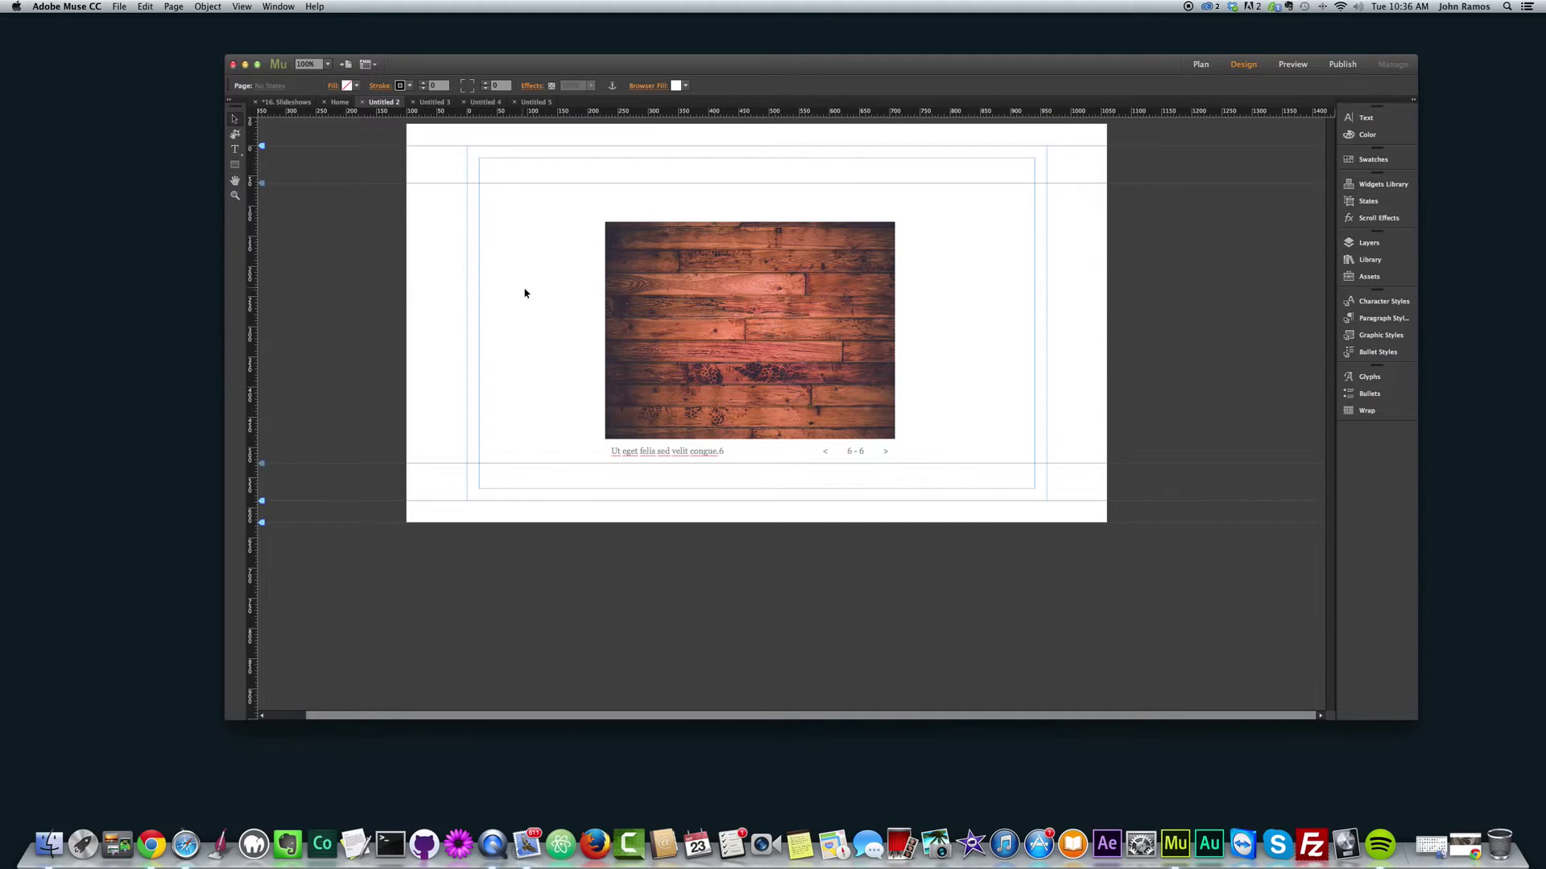
{"action": "key", "text": "super+shift+e"}
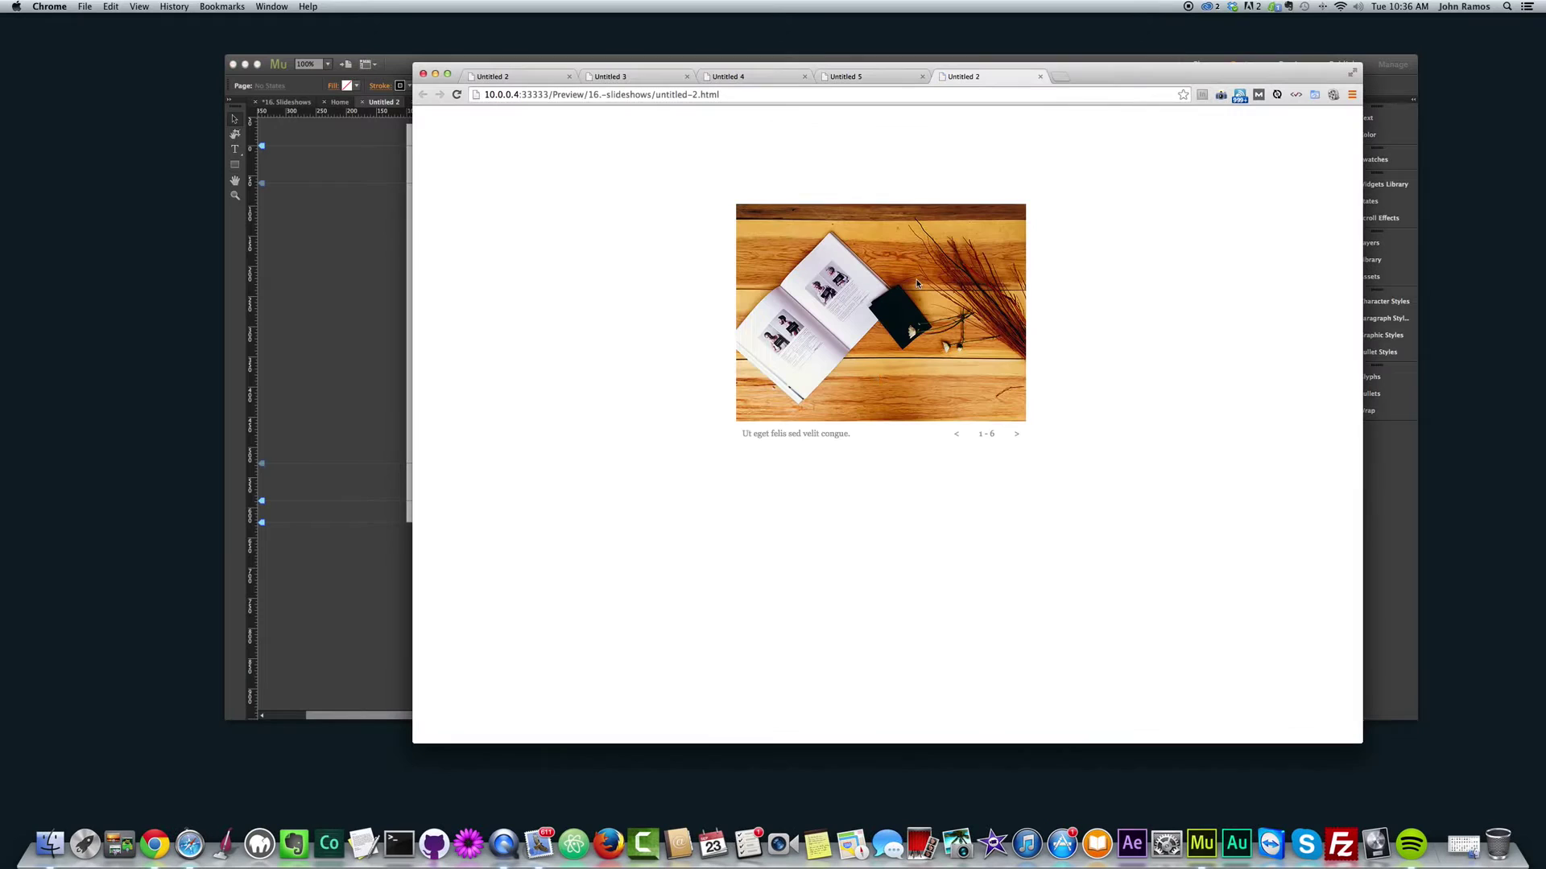
{"action": "left_click", "coordinate": [1015, 435]}
{"action": "left_click", "coordinate": [1016, 435]}
{"action": "left_click", "coordinate": [1015, 436]}
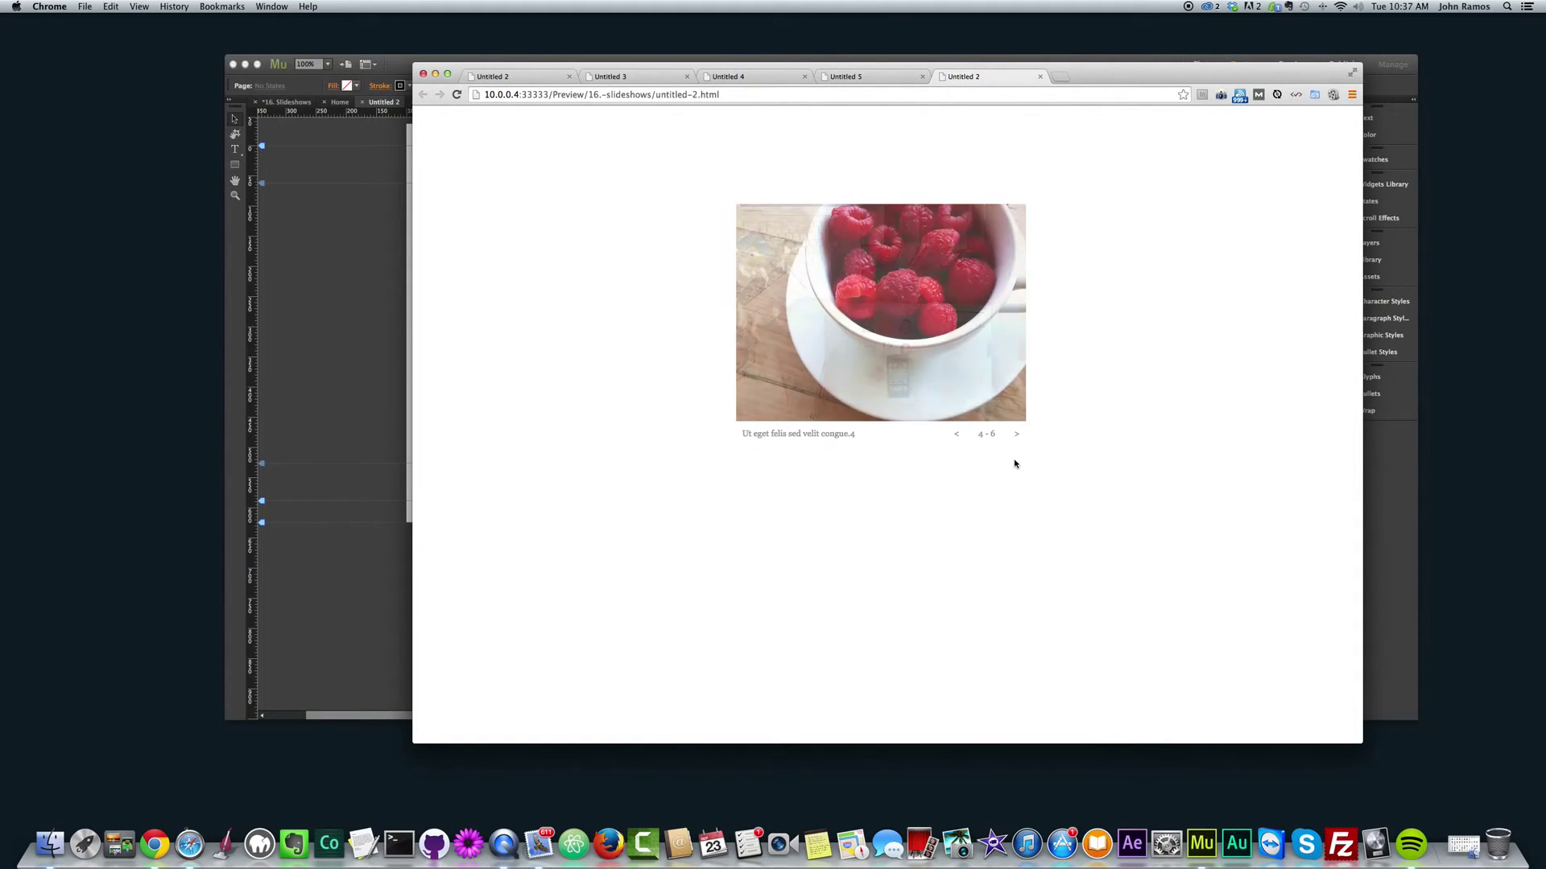
{"action": "left_click", "coordinate": [1015, 436]}
{"action": "left_click", "coordinate": [1016, 435]}
{"action": "left_click", "coordinate": [1020, 438]}
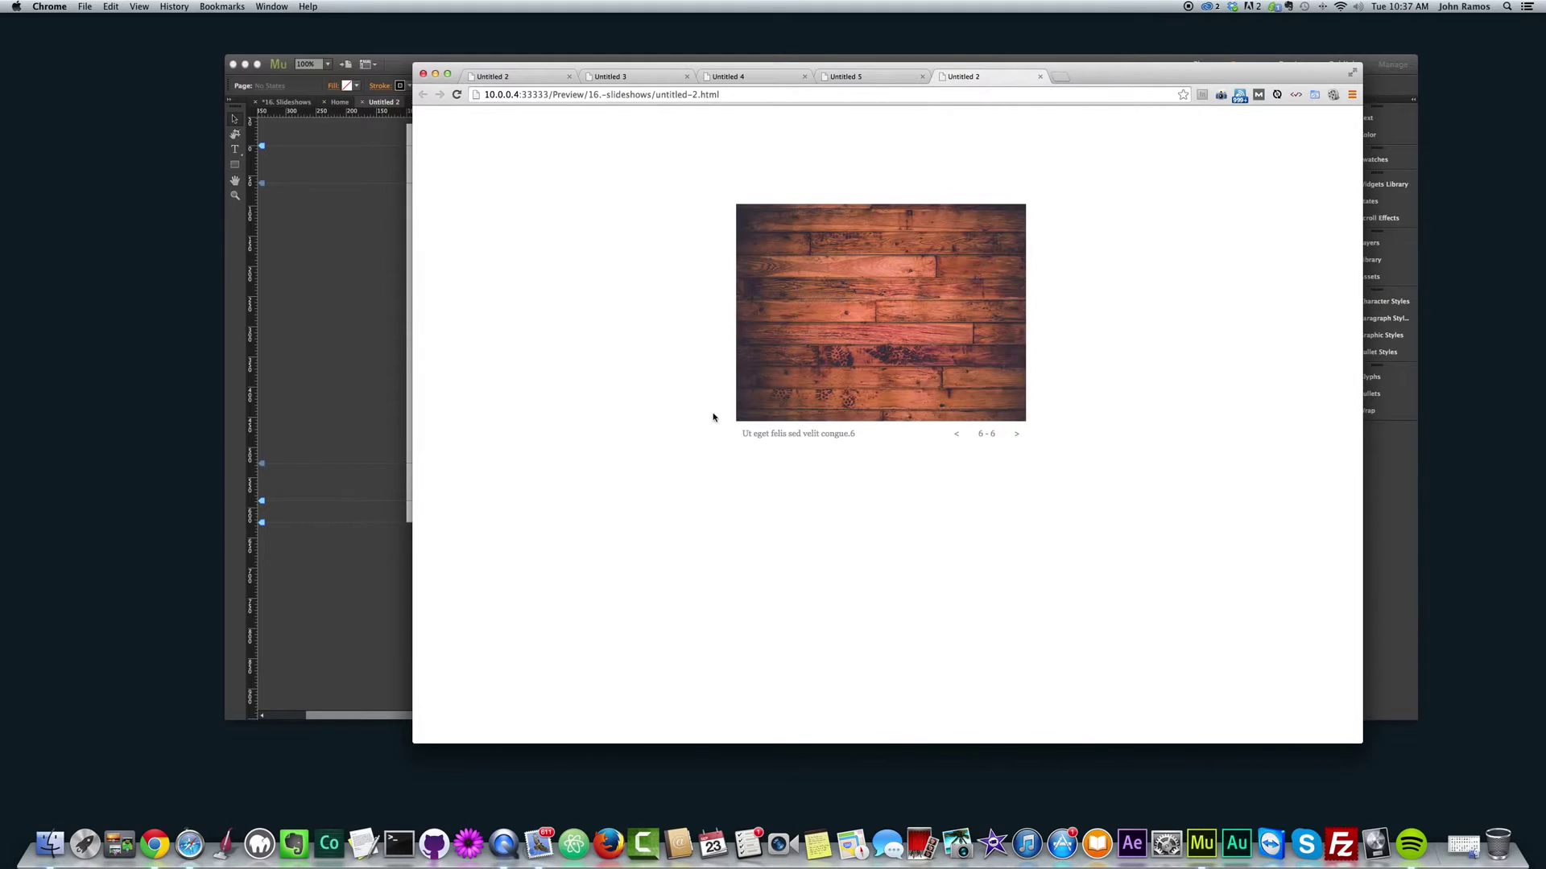
{"action": "left_click", "coordinate": [1016, 439]}
{"action": "left_click", "coordinate": [1016, 439]}
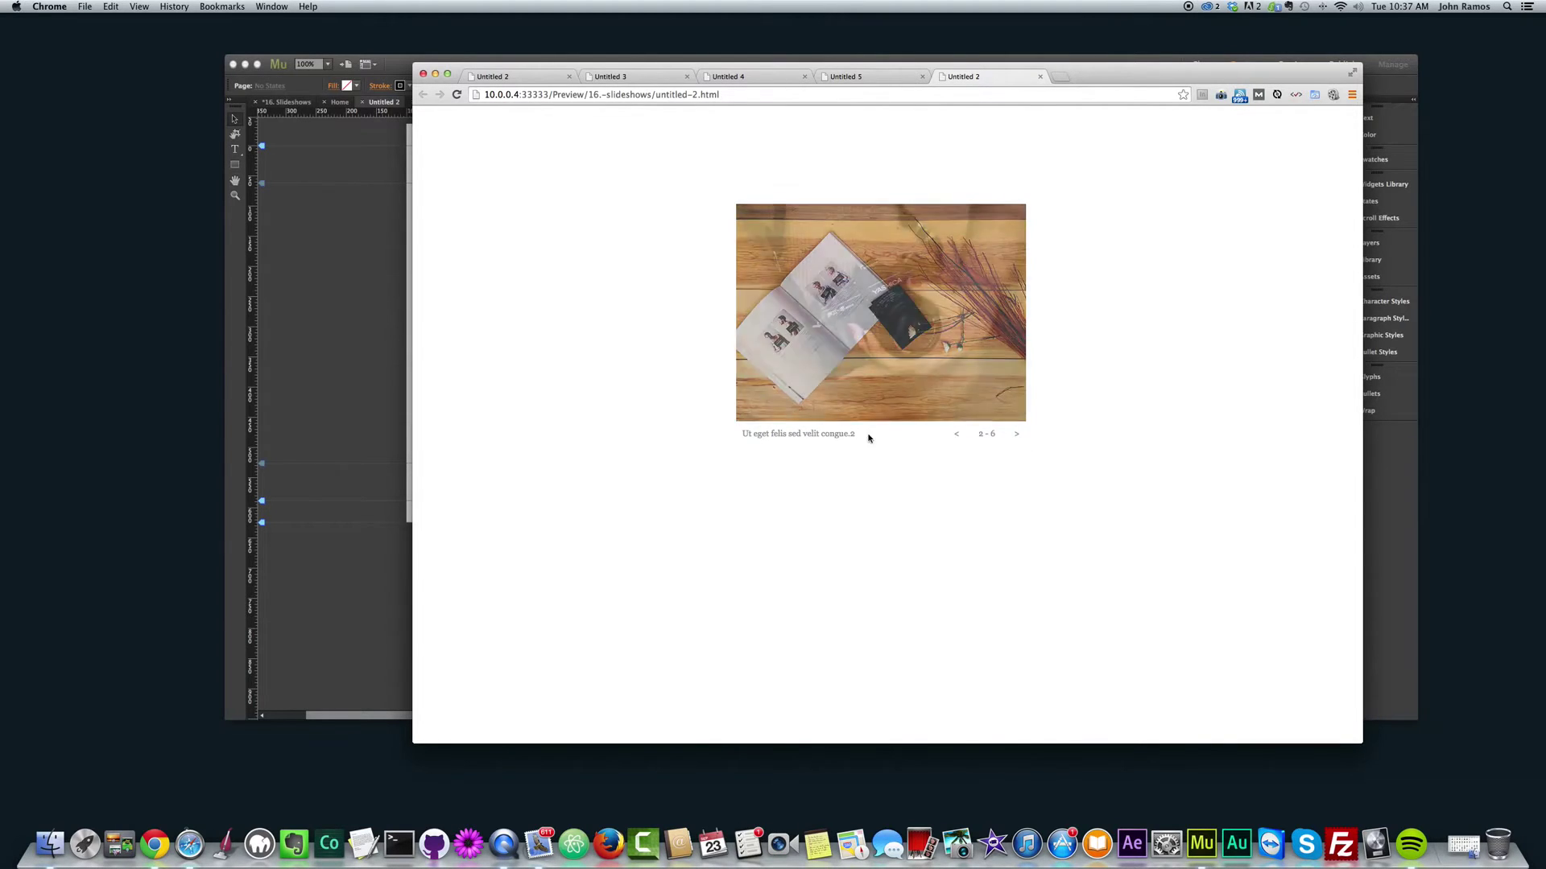
{"action": "left_click", "coordinate": [358, 306]}
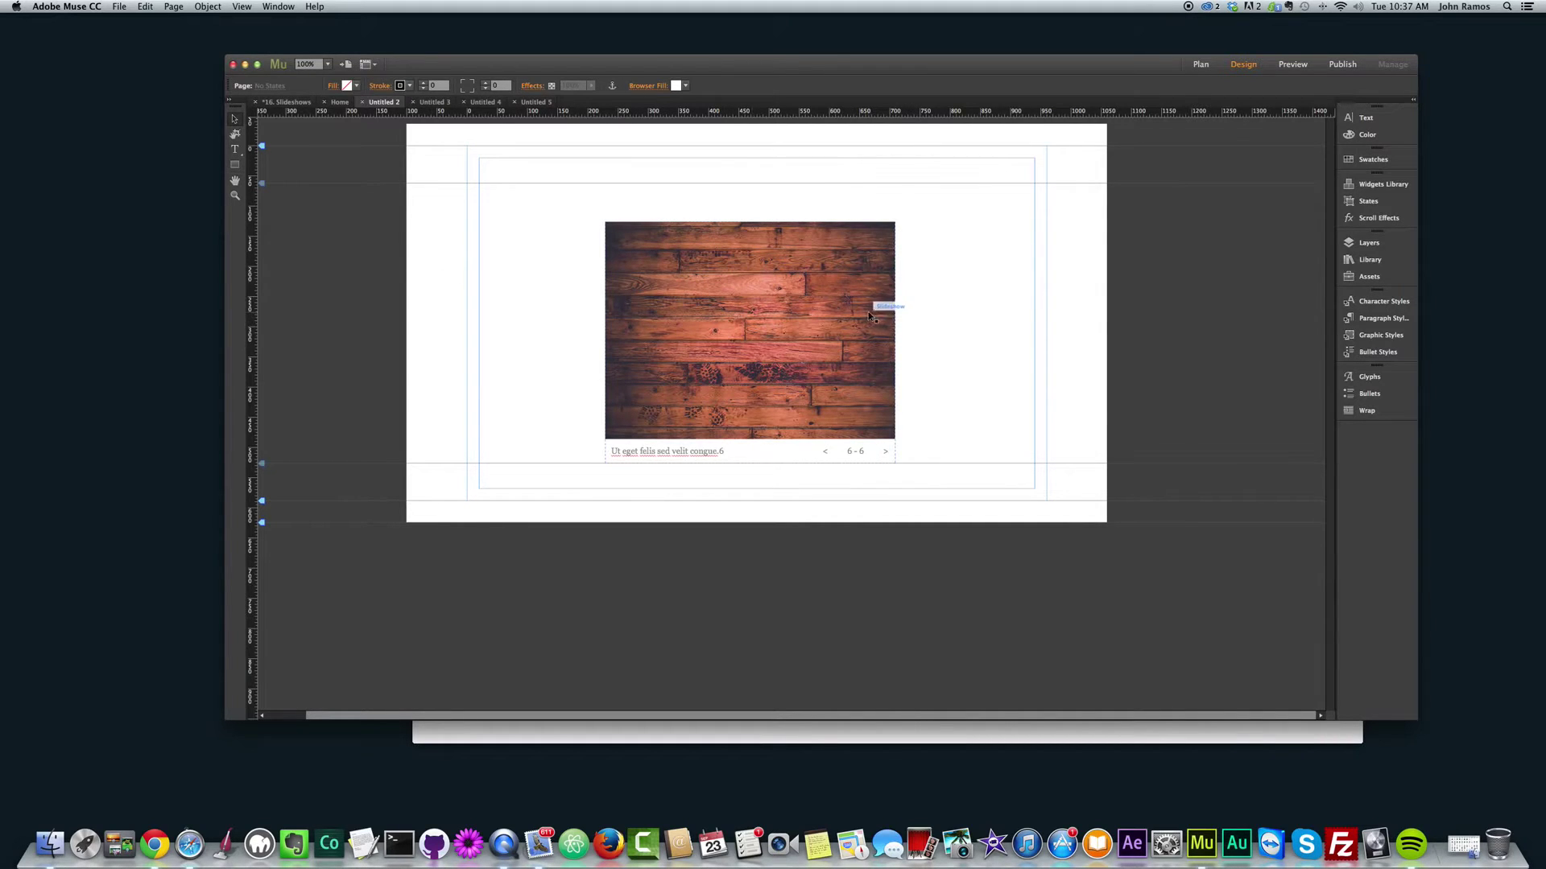
- Set the slideshow's hero image to 100% width, stretching it from 480 to 1160 wide
{"action": "left_click", "coordinate": [777, 308]}
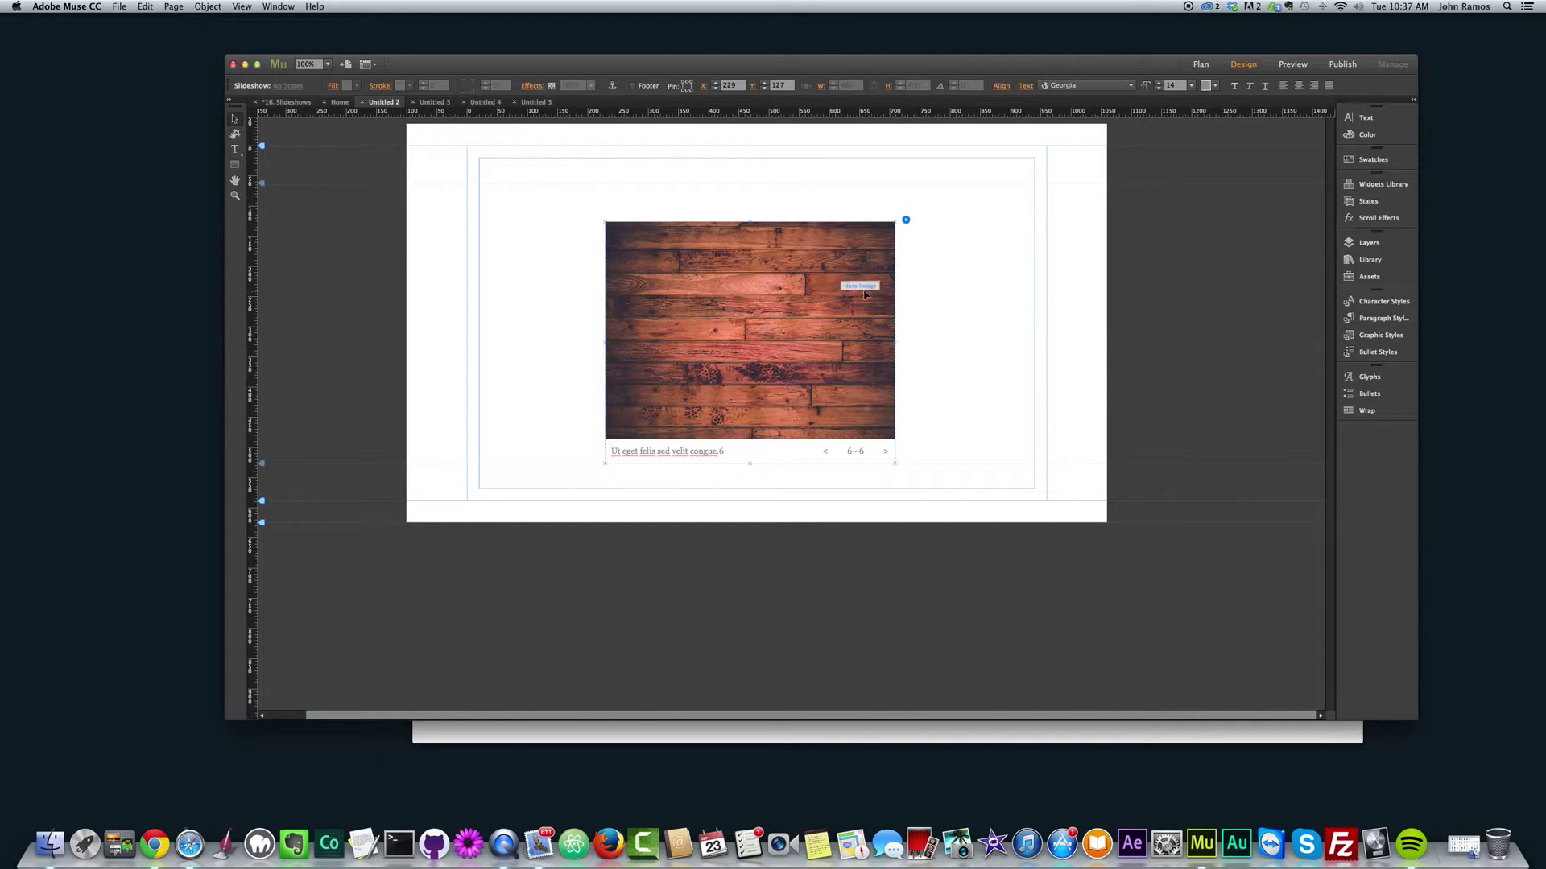
{"action": "left_click", "coordinate": [749, 297]}
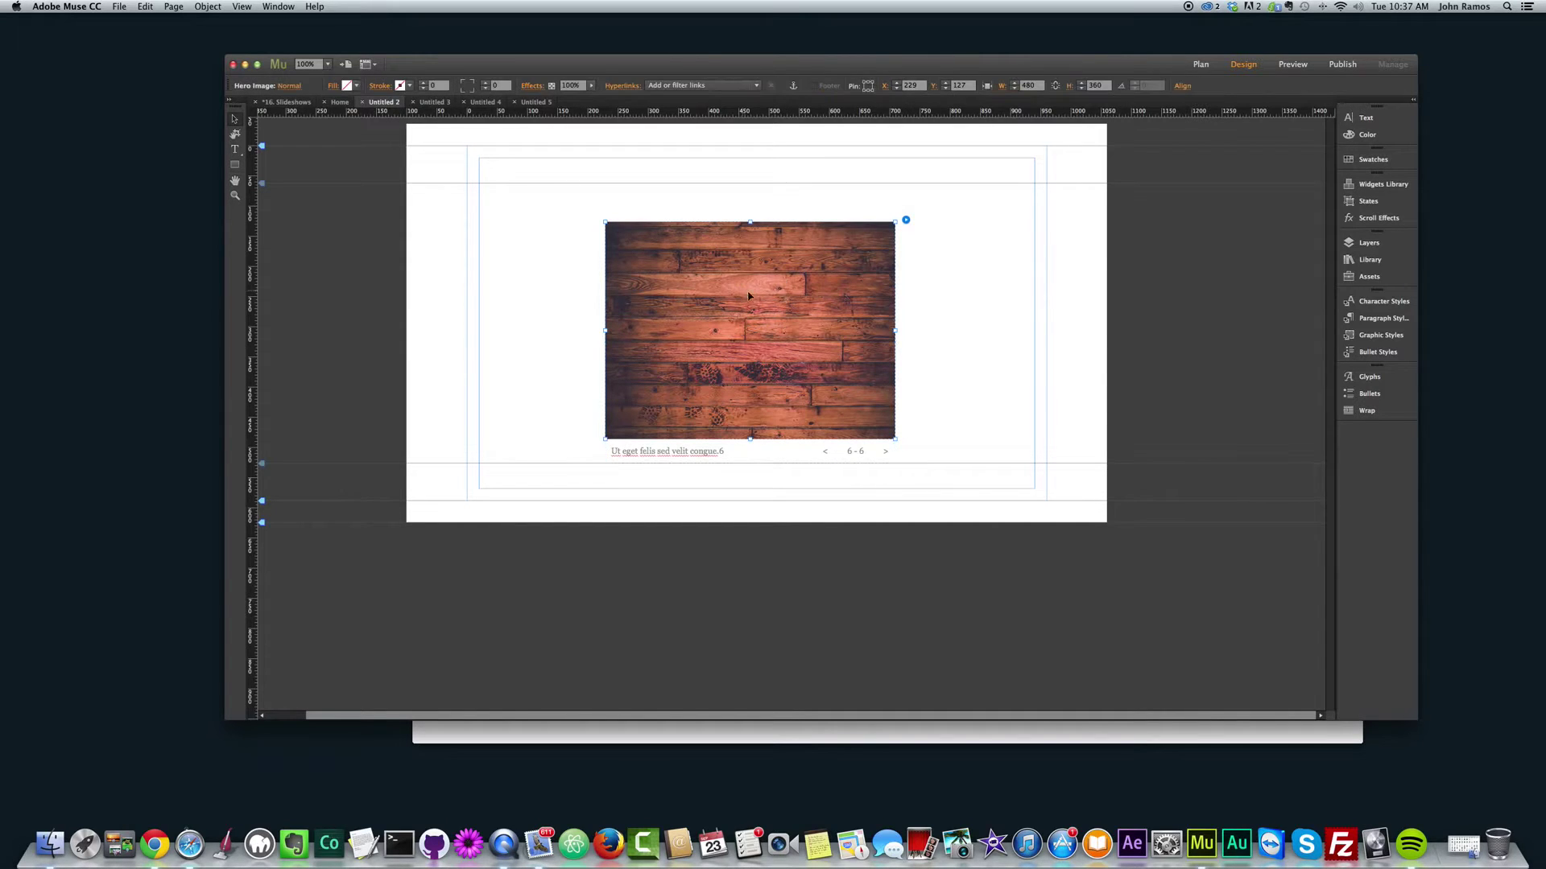
{"action": "left_click", "coordinate": [988, 86]}
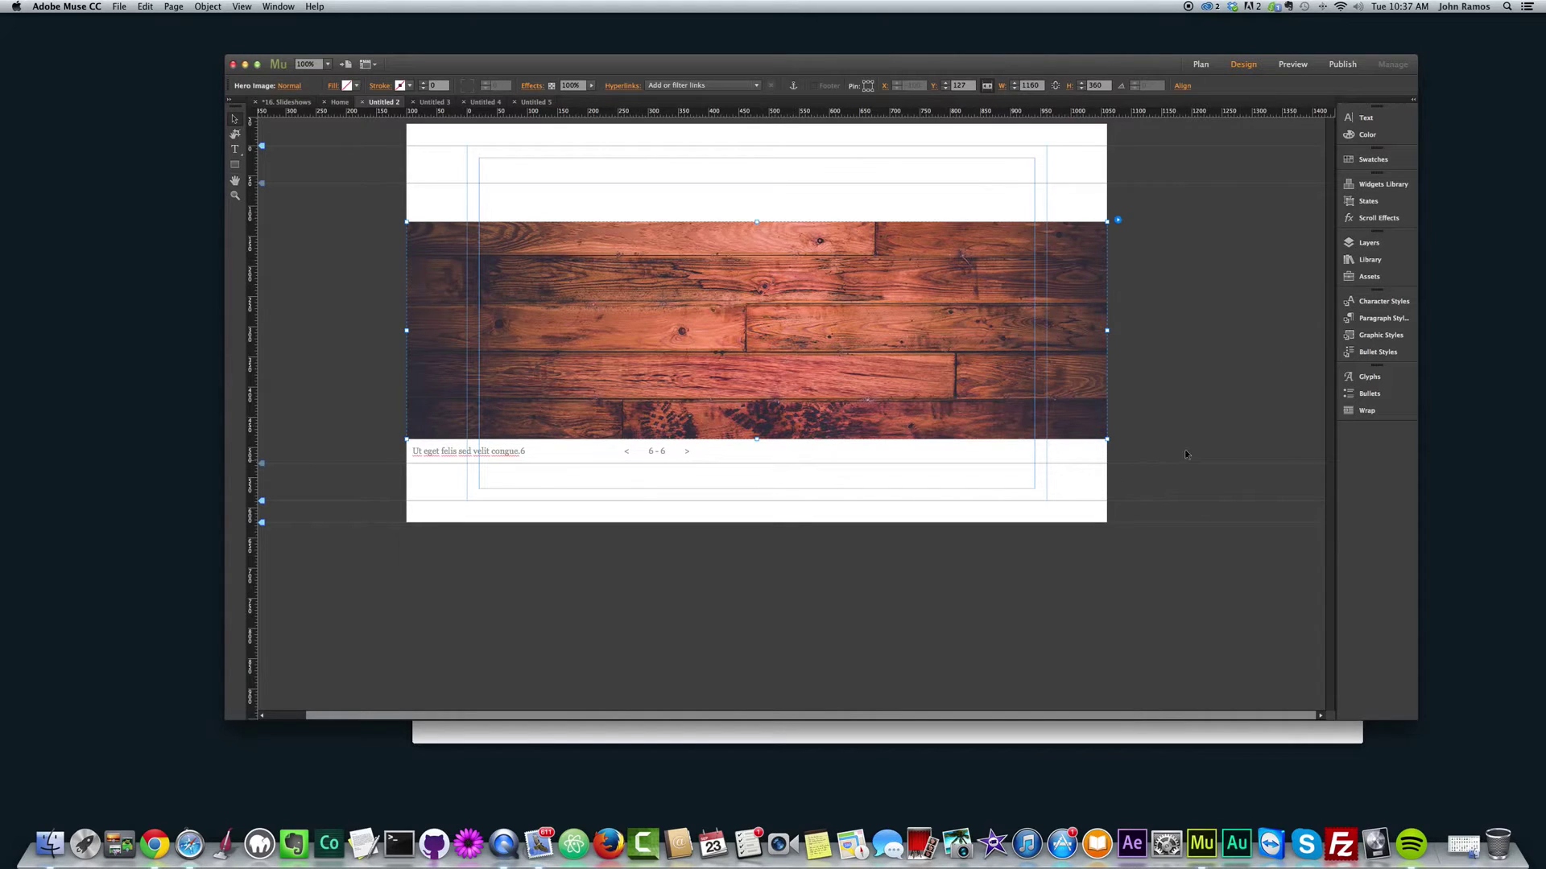
- Preview the full-width slideshow in Chrome, advancing past the last slide back to the first, then return to Muse
{"action": "key", "text": "super+shift+e"}
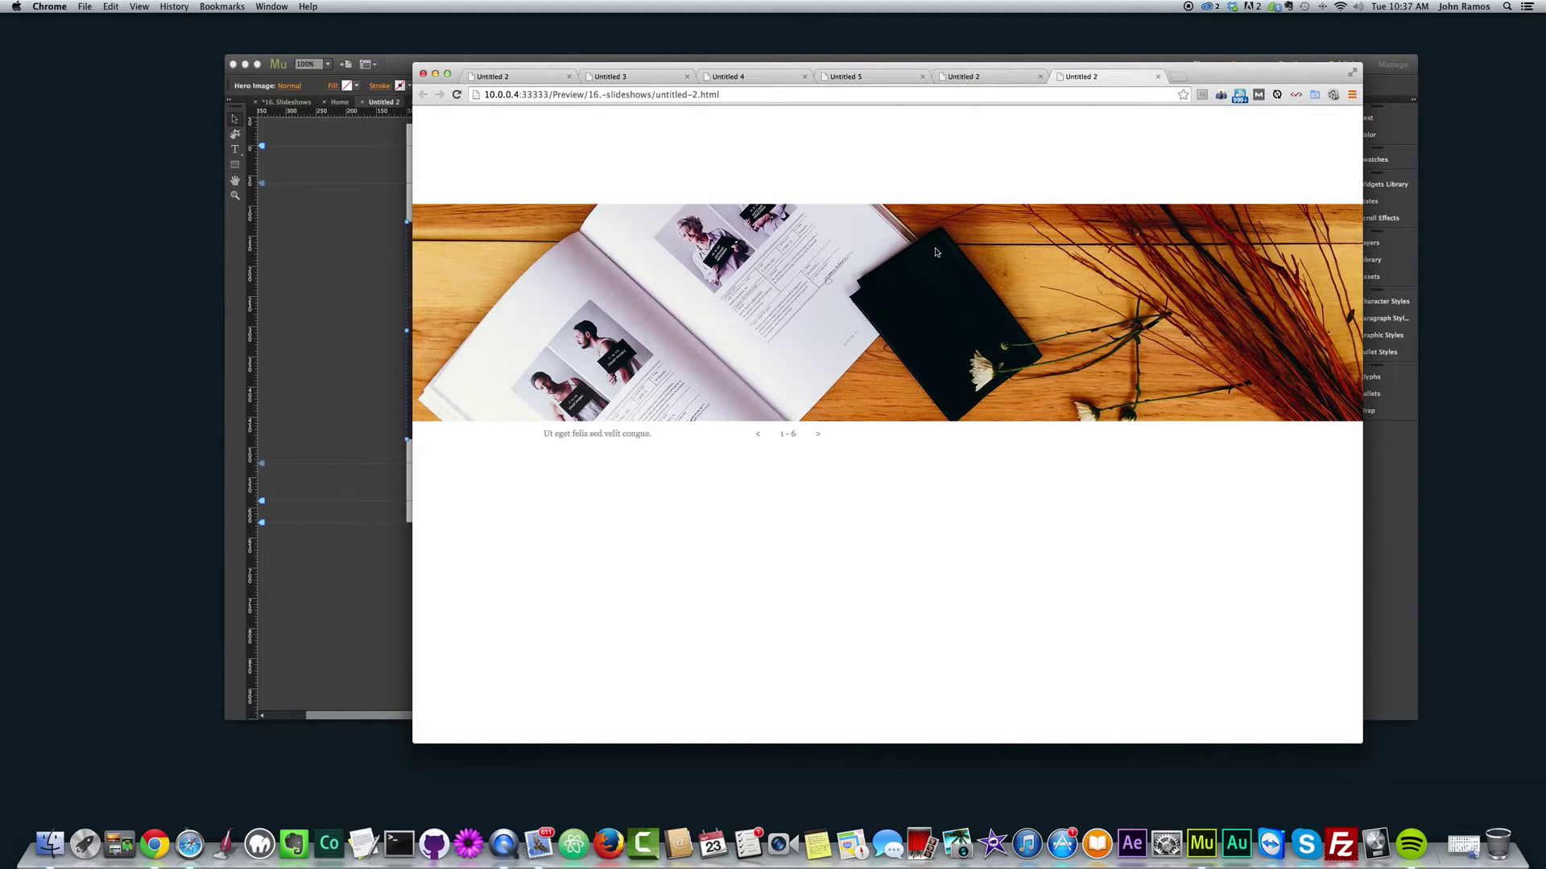
{"action": "left_click", "coordinate": [818, 434]}
{"action": "left_click", "coordinate": [817, 434]}
{"action": "left_click", "coordinate": [817, 434]}
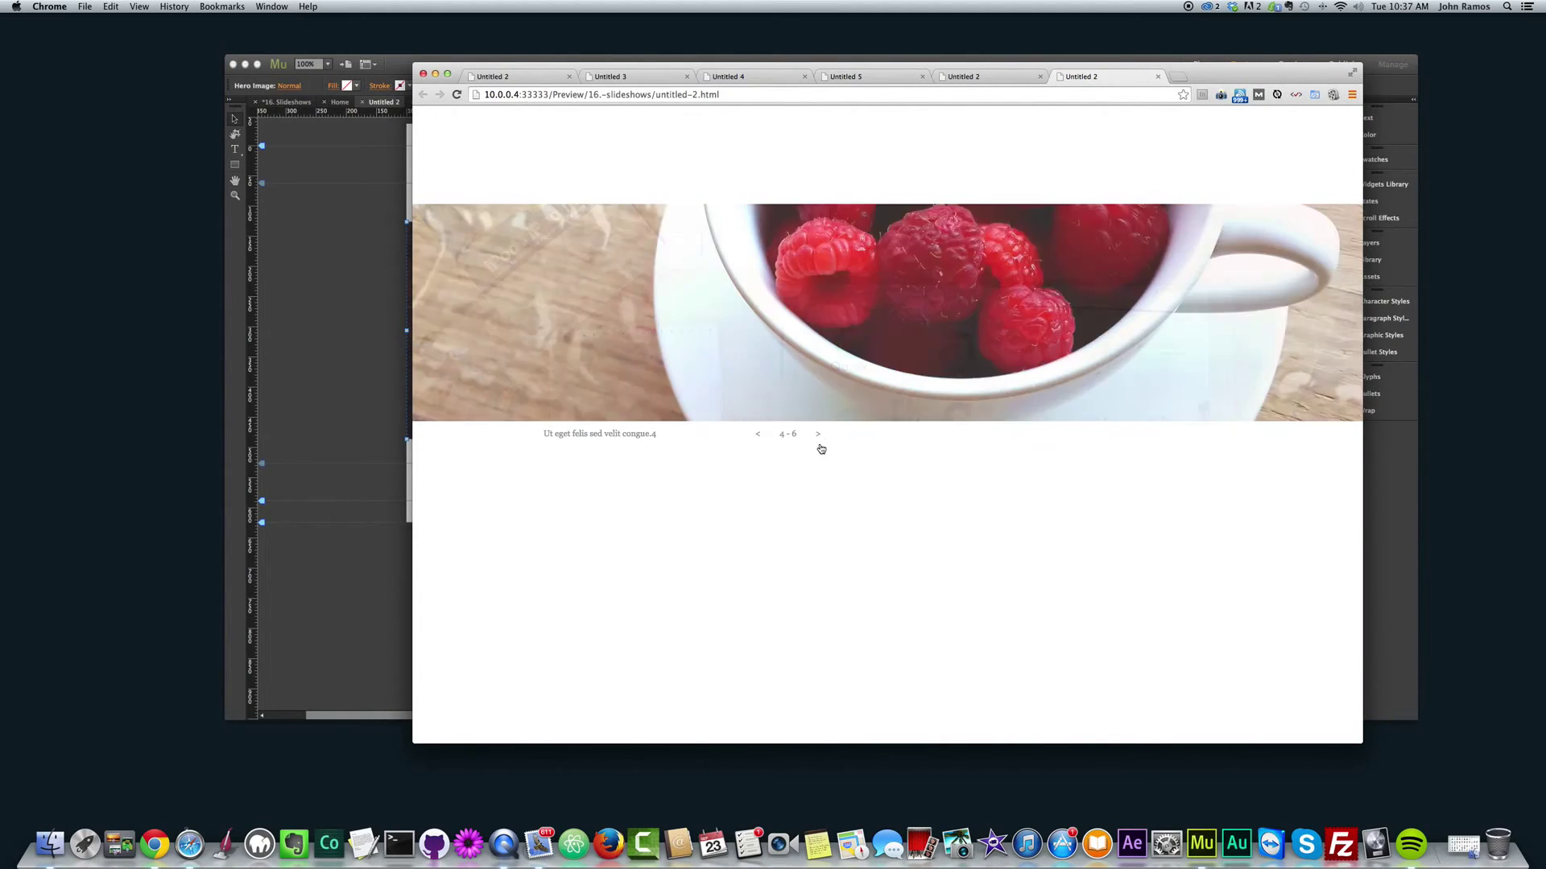
{"action": "left_click", "coordinate": [817, 433]}
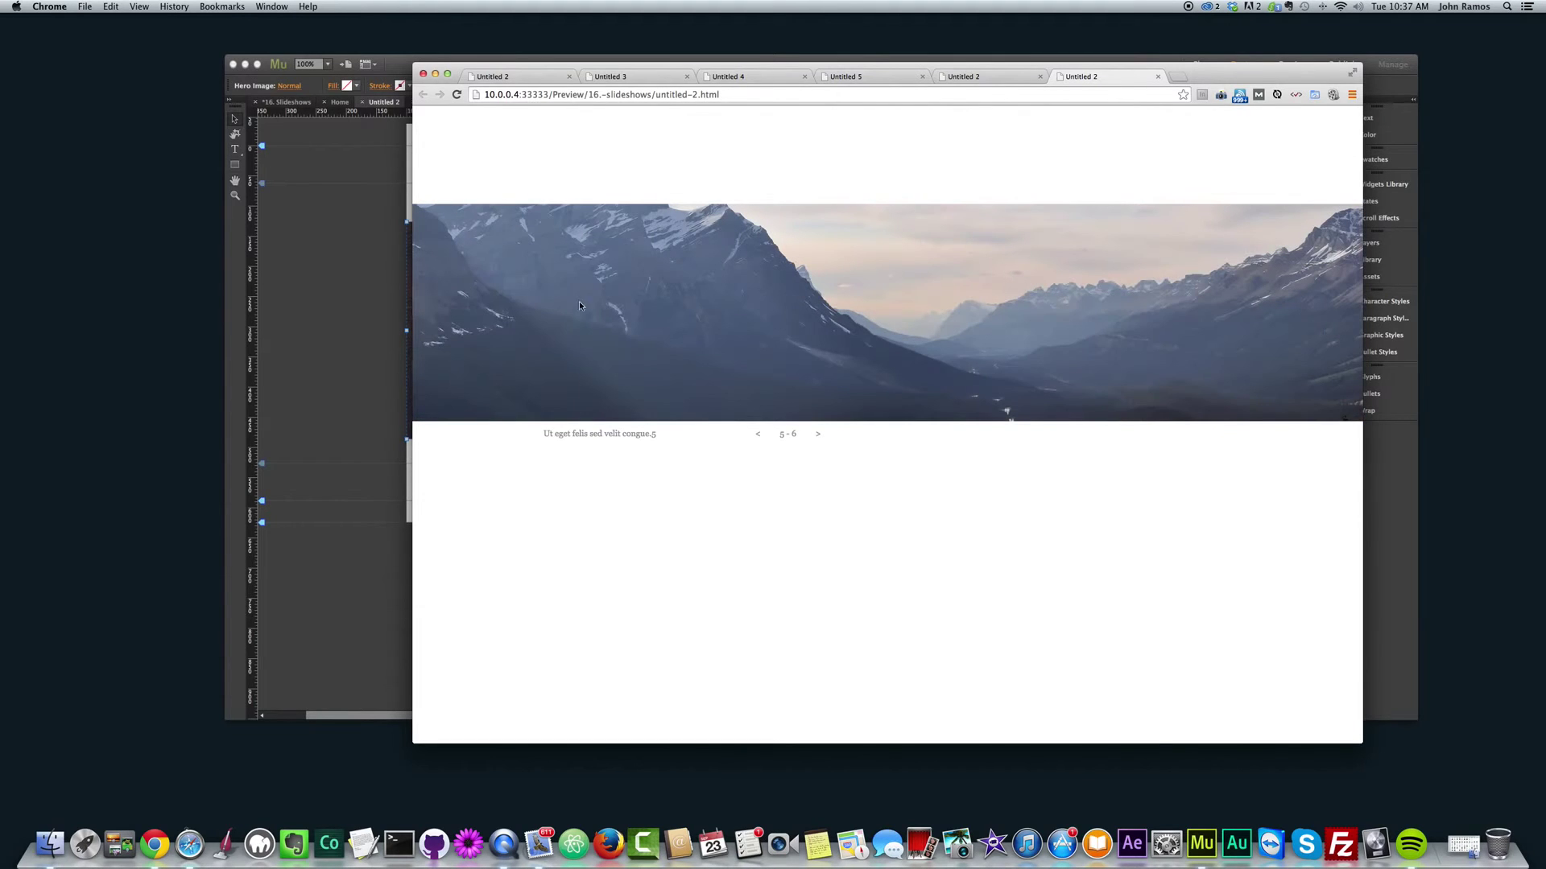
{"action": "left_click", "coordinate": [818, 434]}
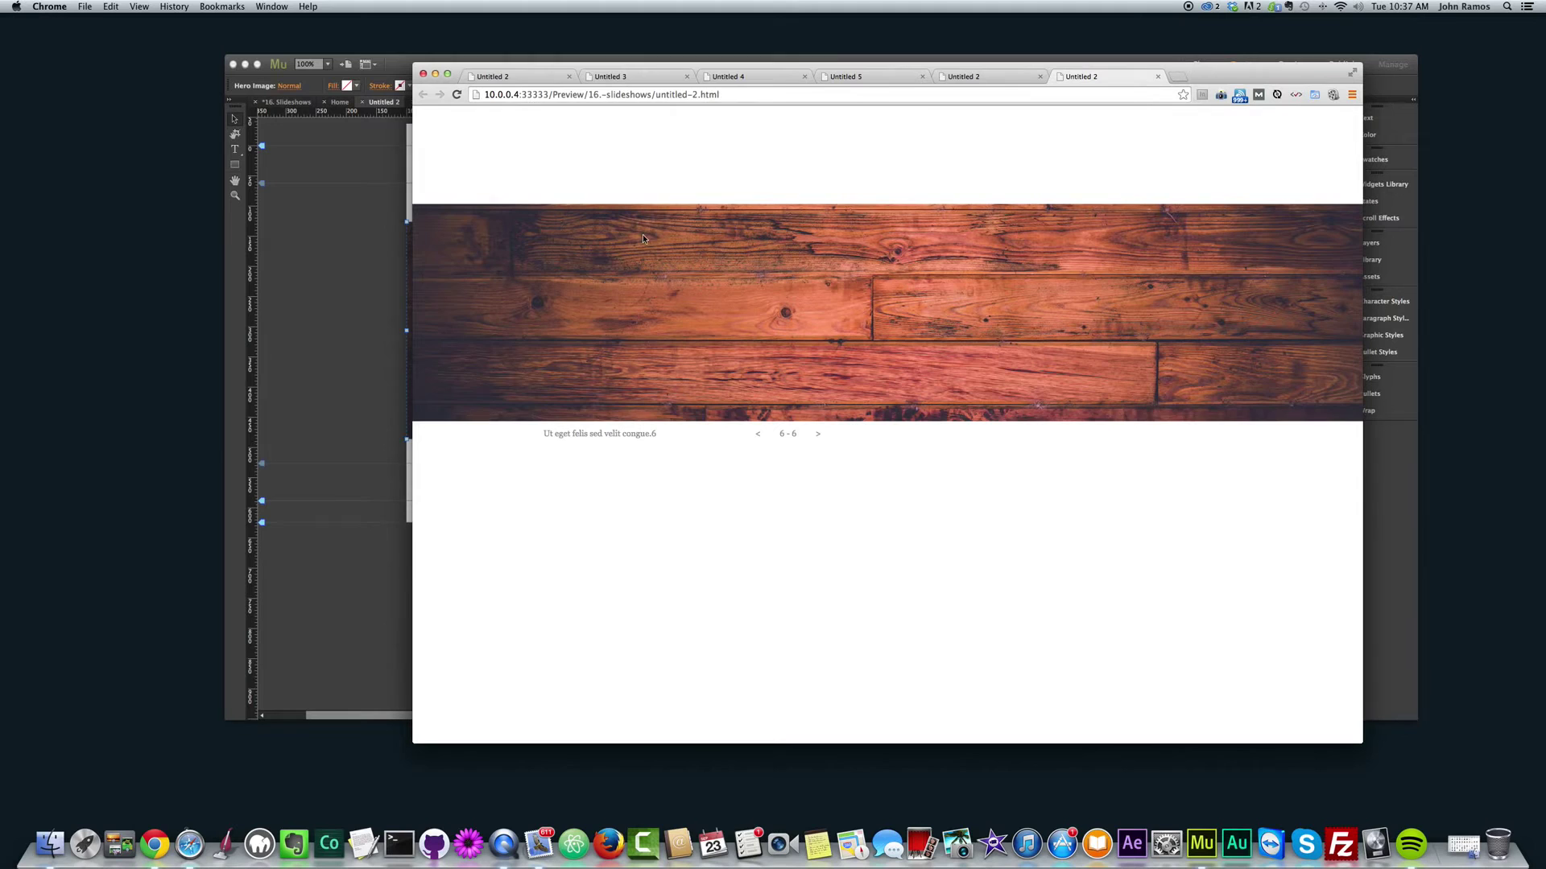
{"action": "left_click", "coordinate": [818, 439]}
{"action": "left_click", "coordinate": [819, 439]}
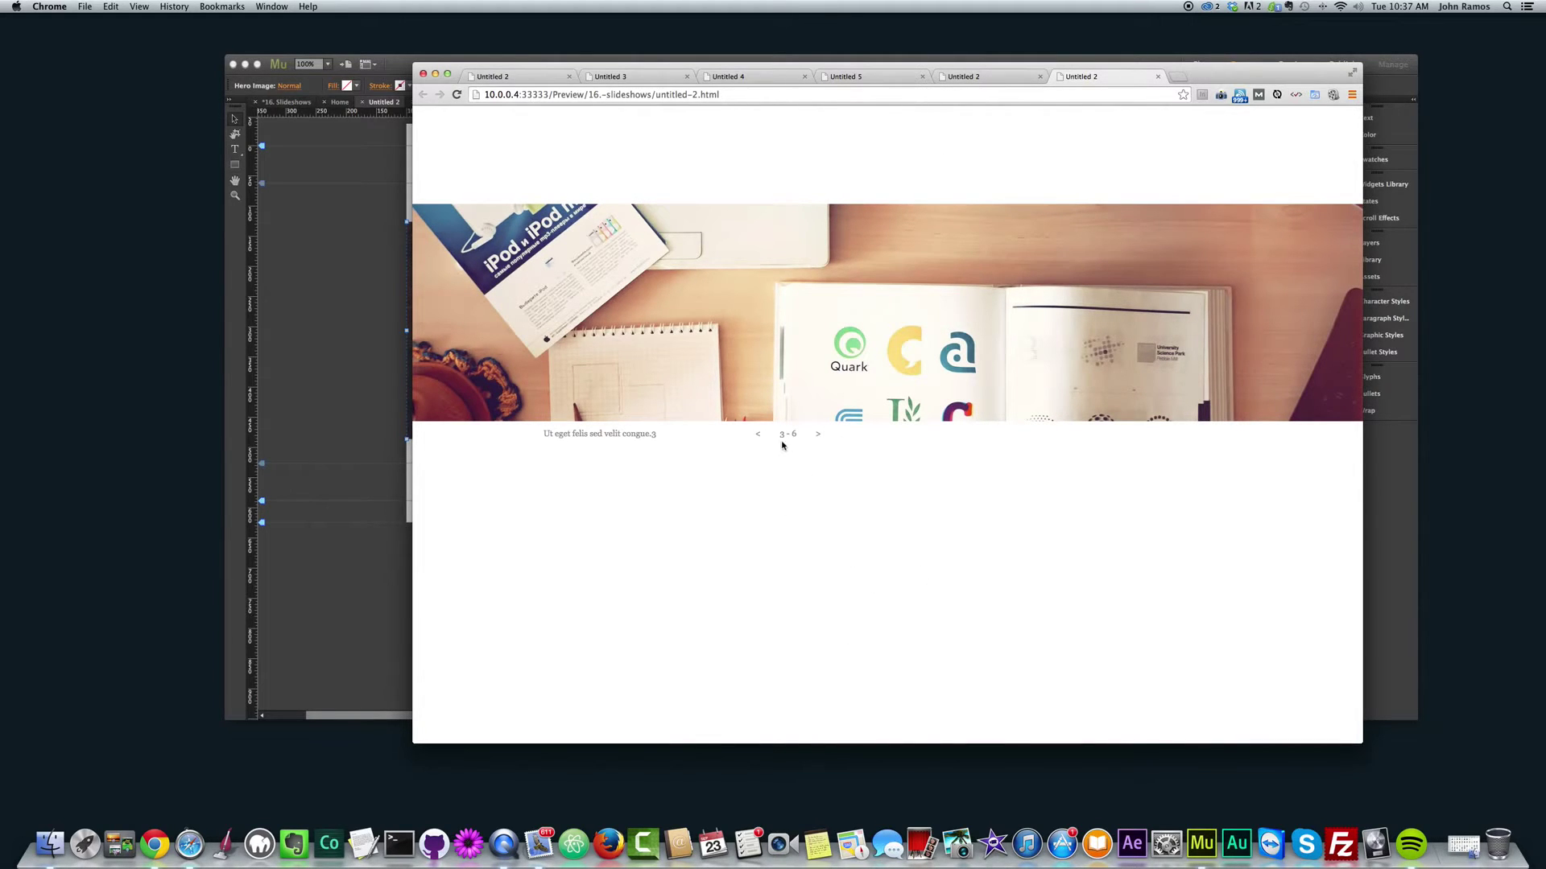
{"action": "left_click", "coordinate": [337, 364]}
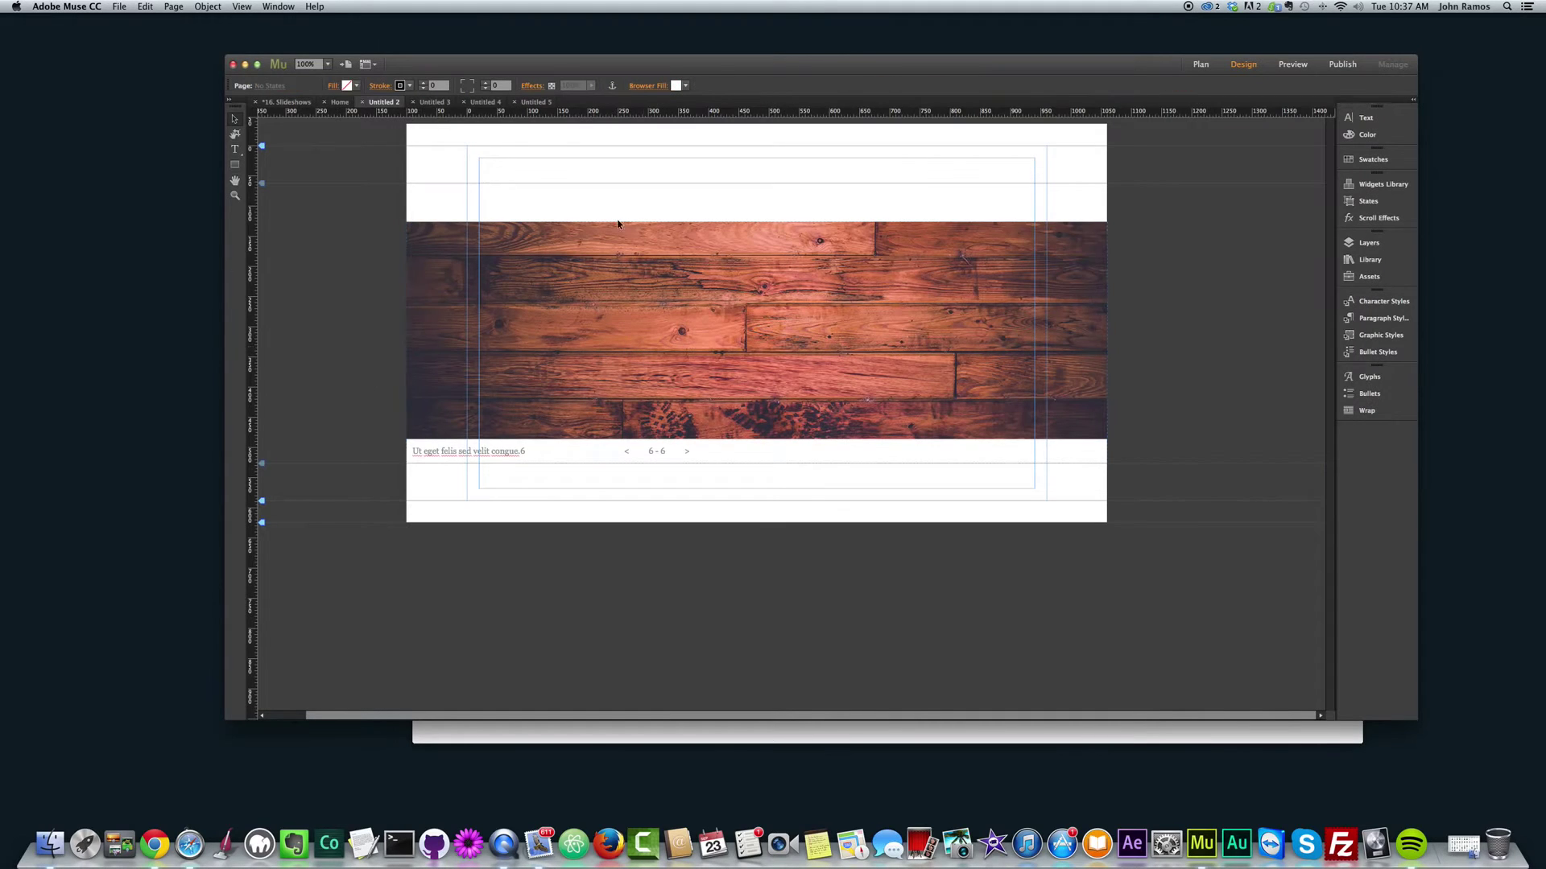
- In Slideshow Options, keep new hero images and thumbnails filling their frames proportionally
{"action": "left_click", "coordinate": [676, 300]}
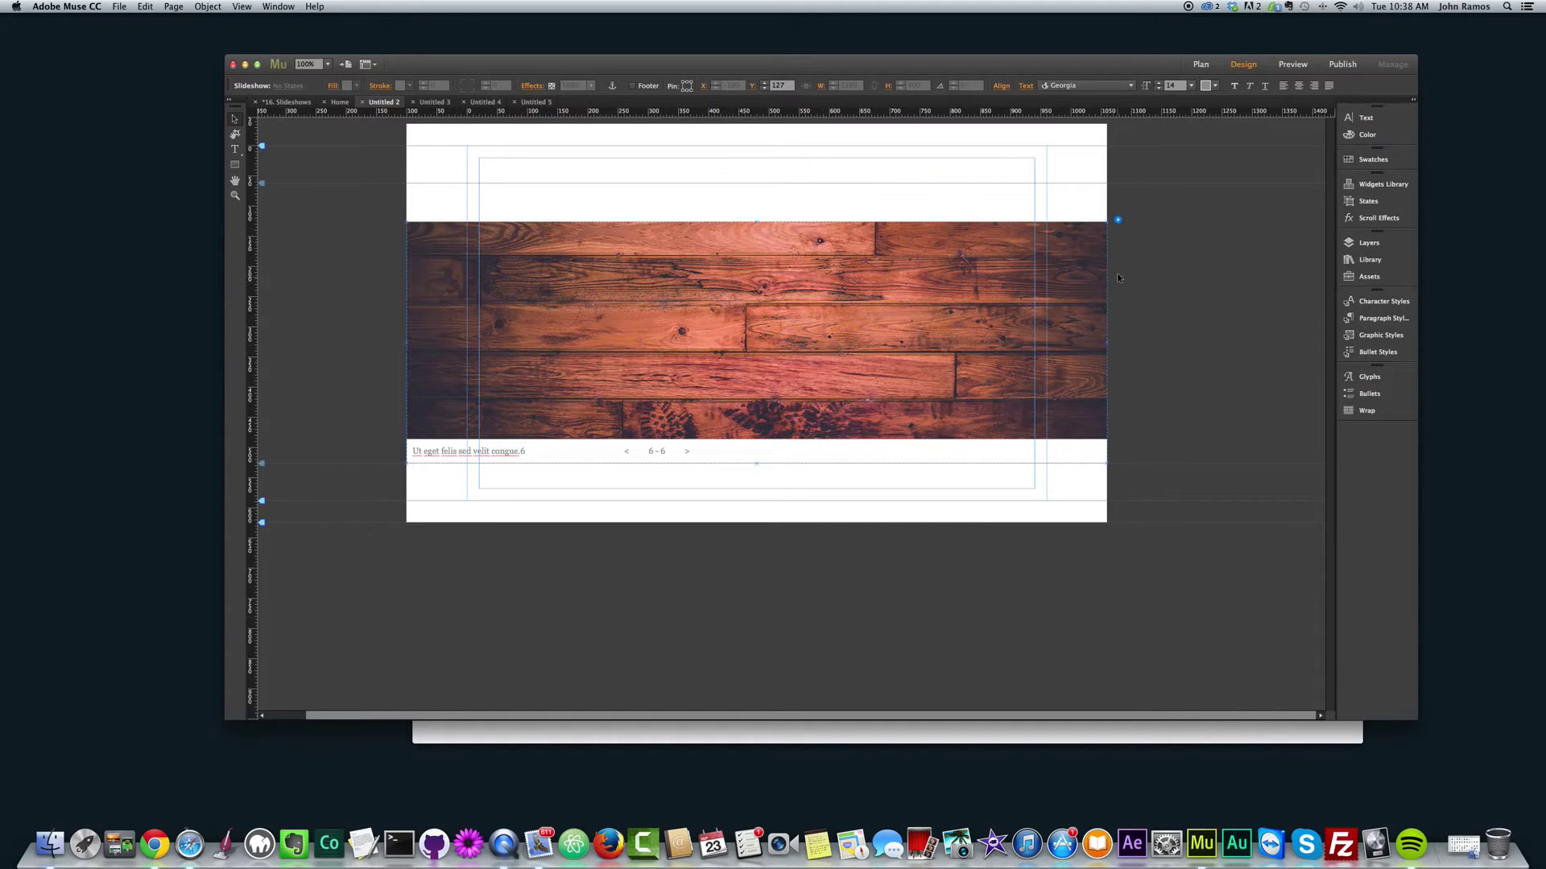
{"action": "left_click", "coordinate": [1117, 221]}
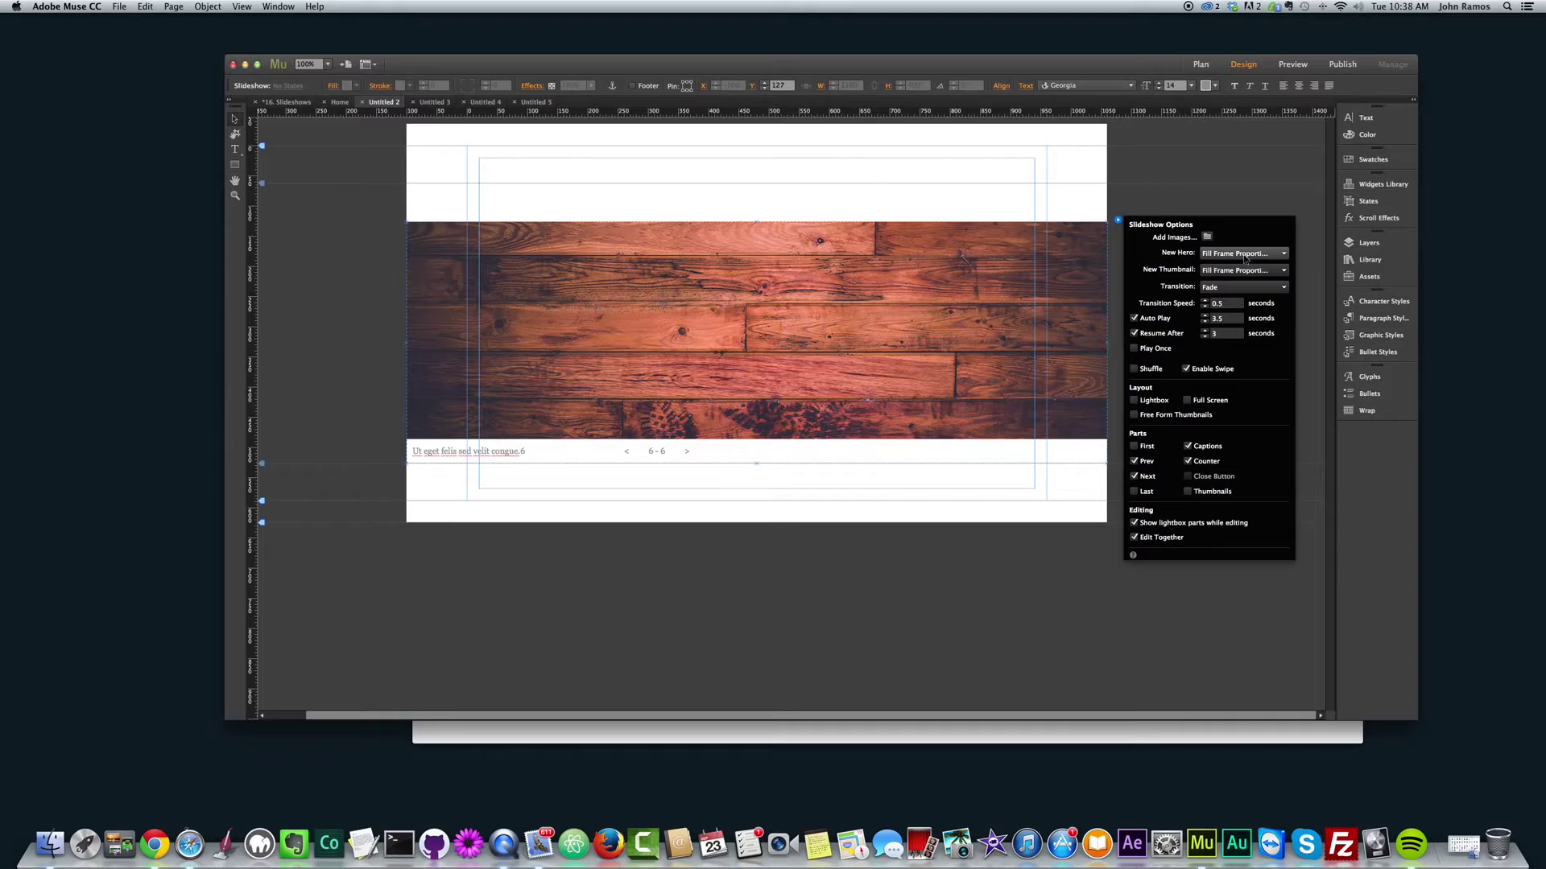
{"action": "left_click", "coordinate": [1228, 254]}
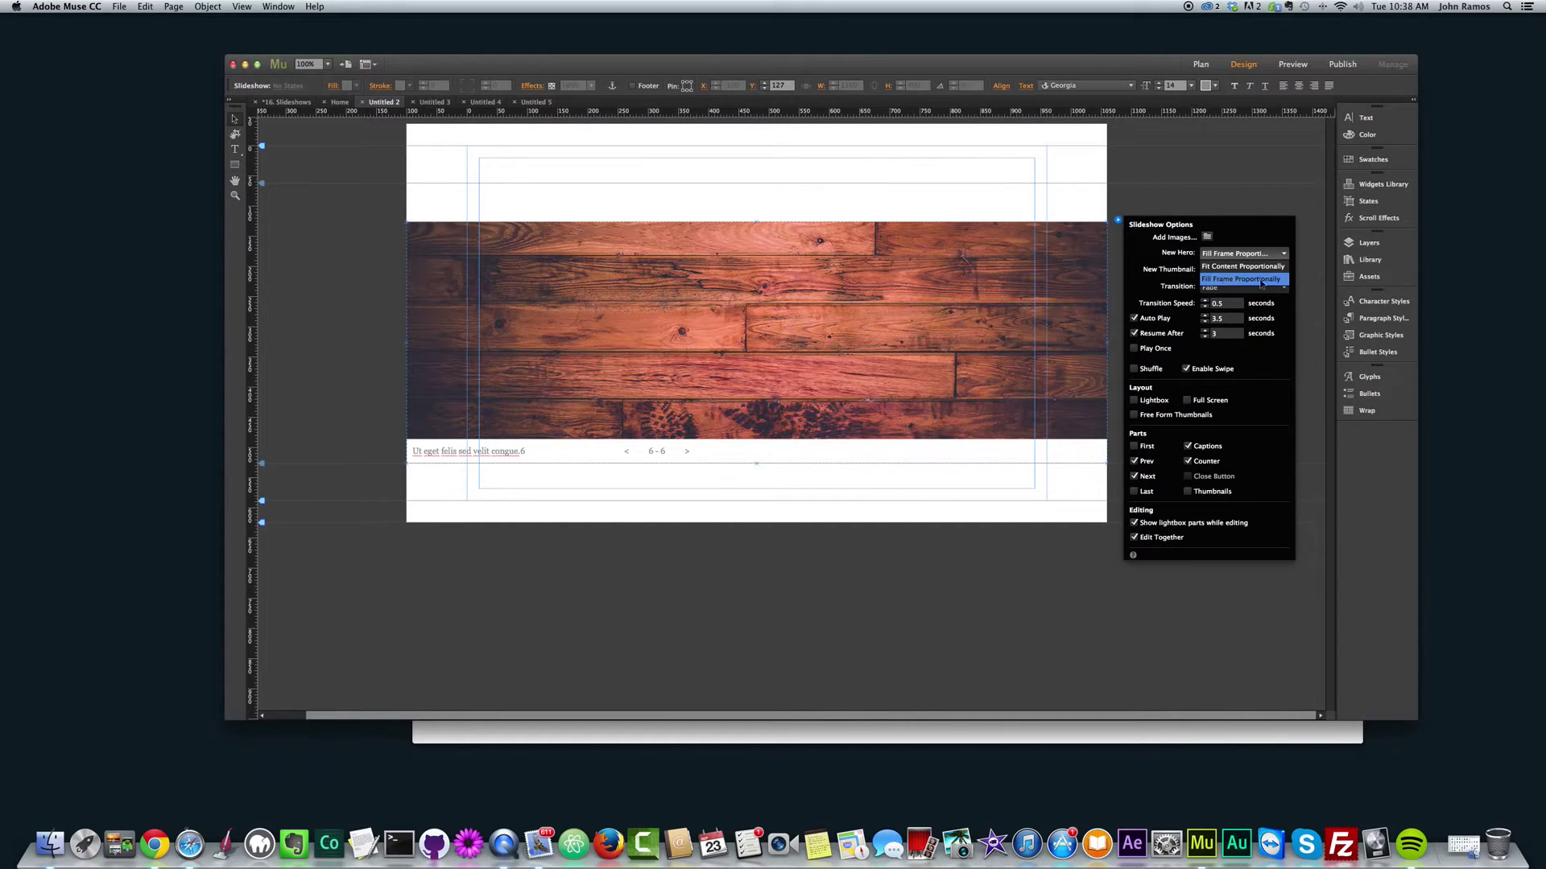
{"action": "left_click", "coordinate": [1163, 282]}
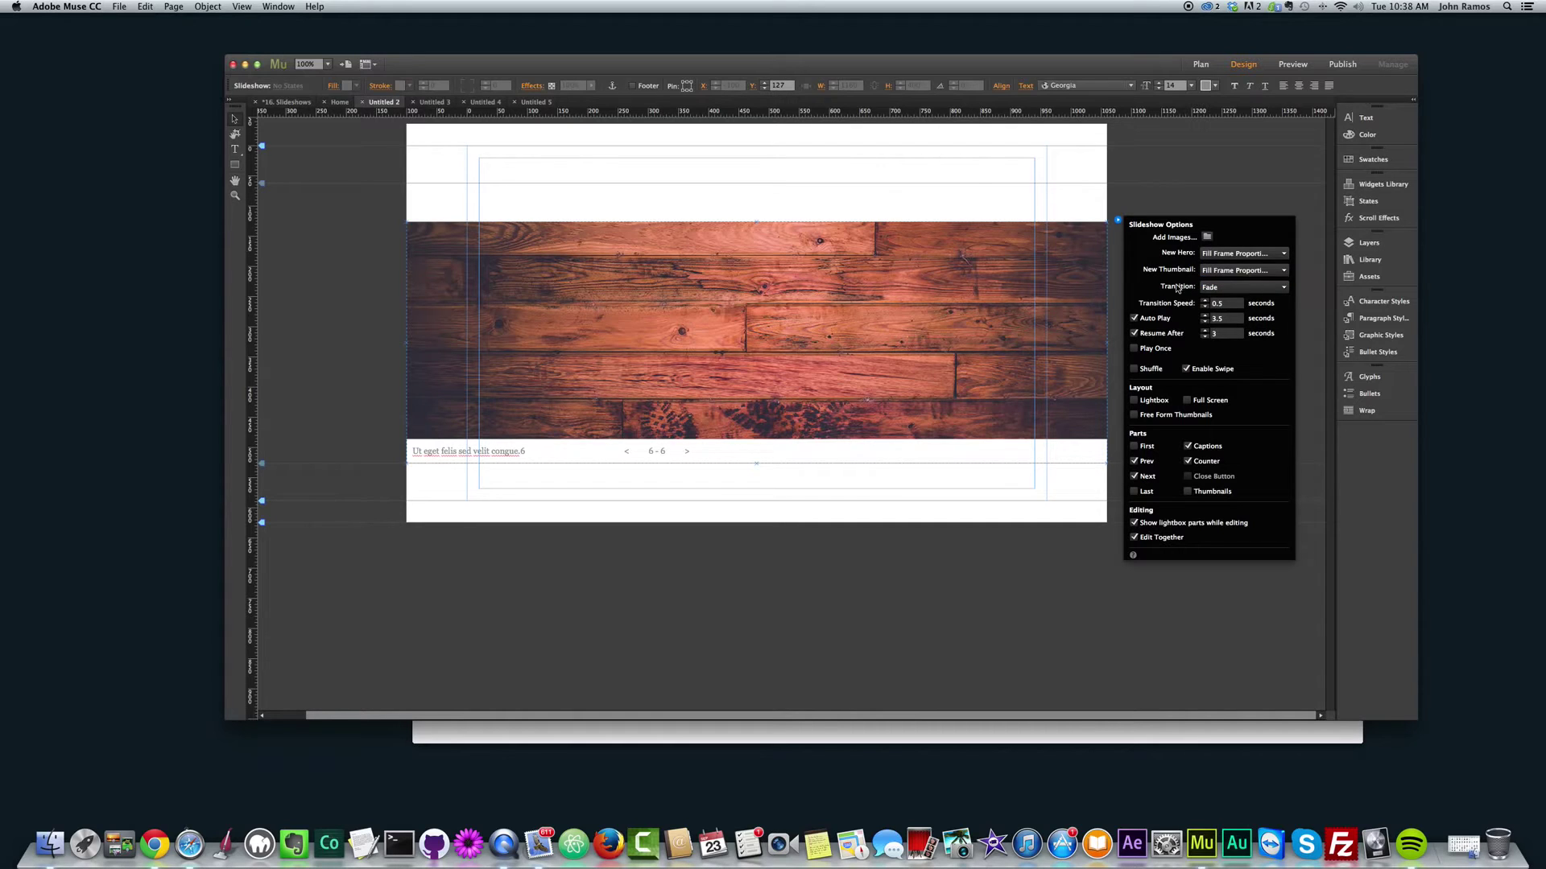
{"action": "left_click", "coordinate": [1230, 272]}
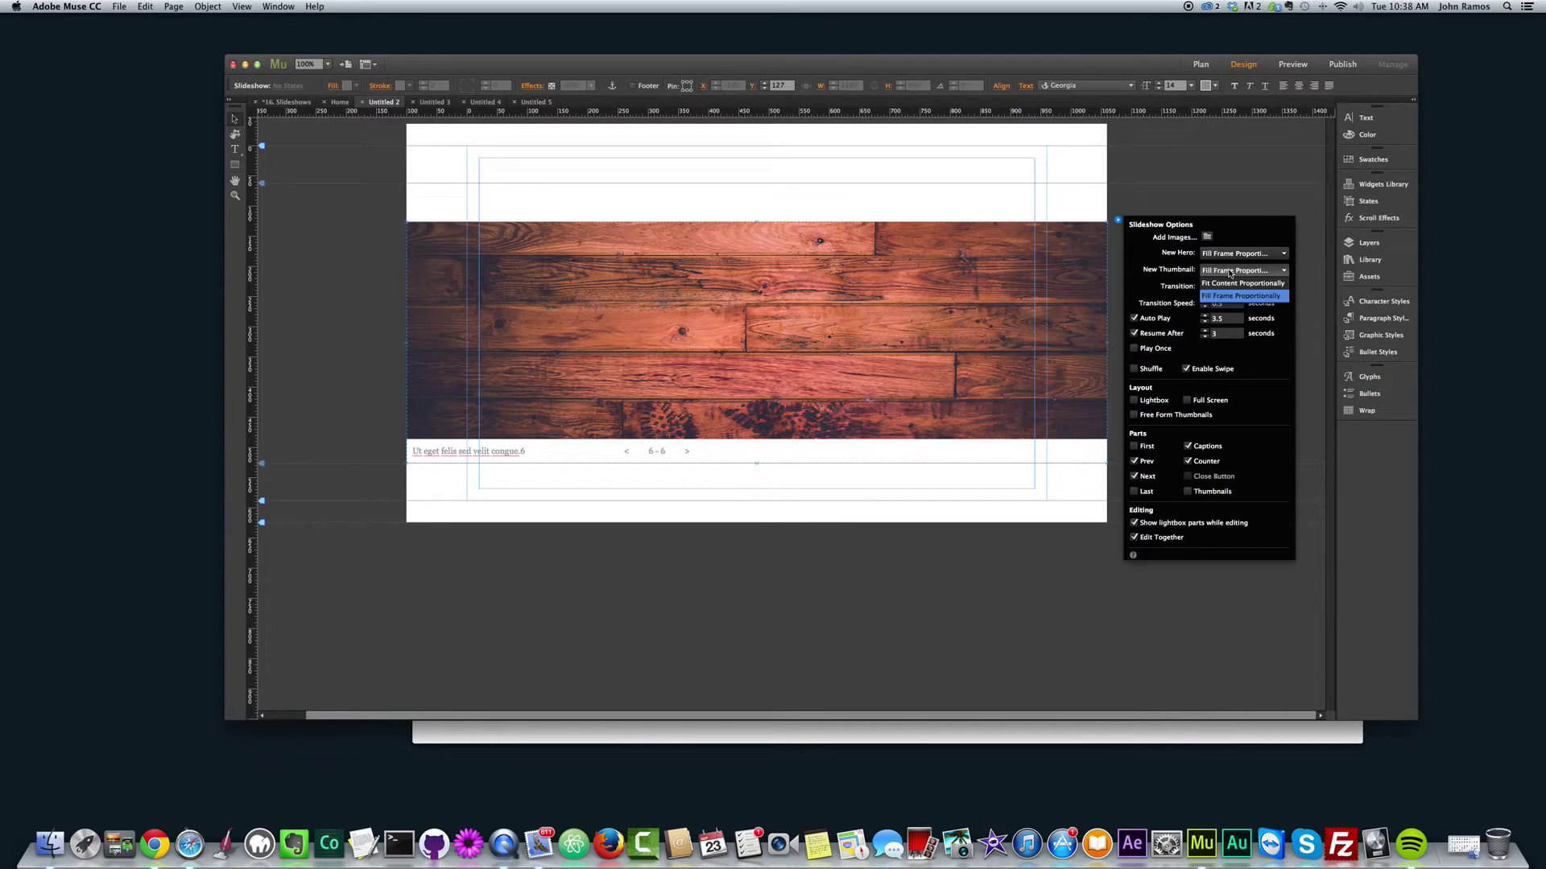
{"action": "left_click", "coordinate": [1225, 273]}
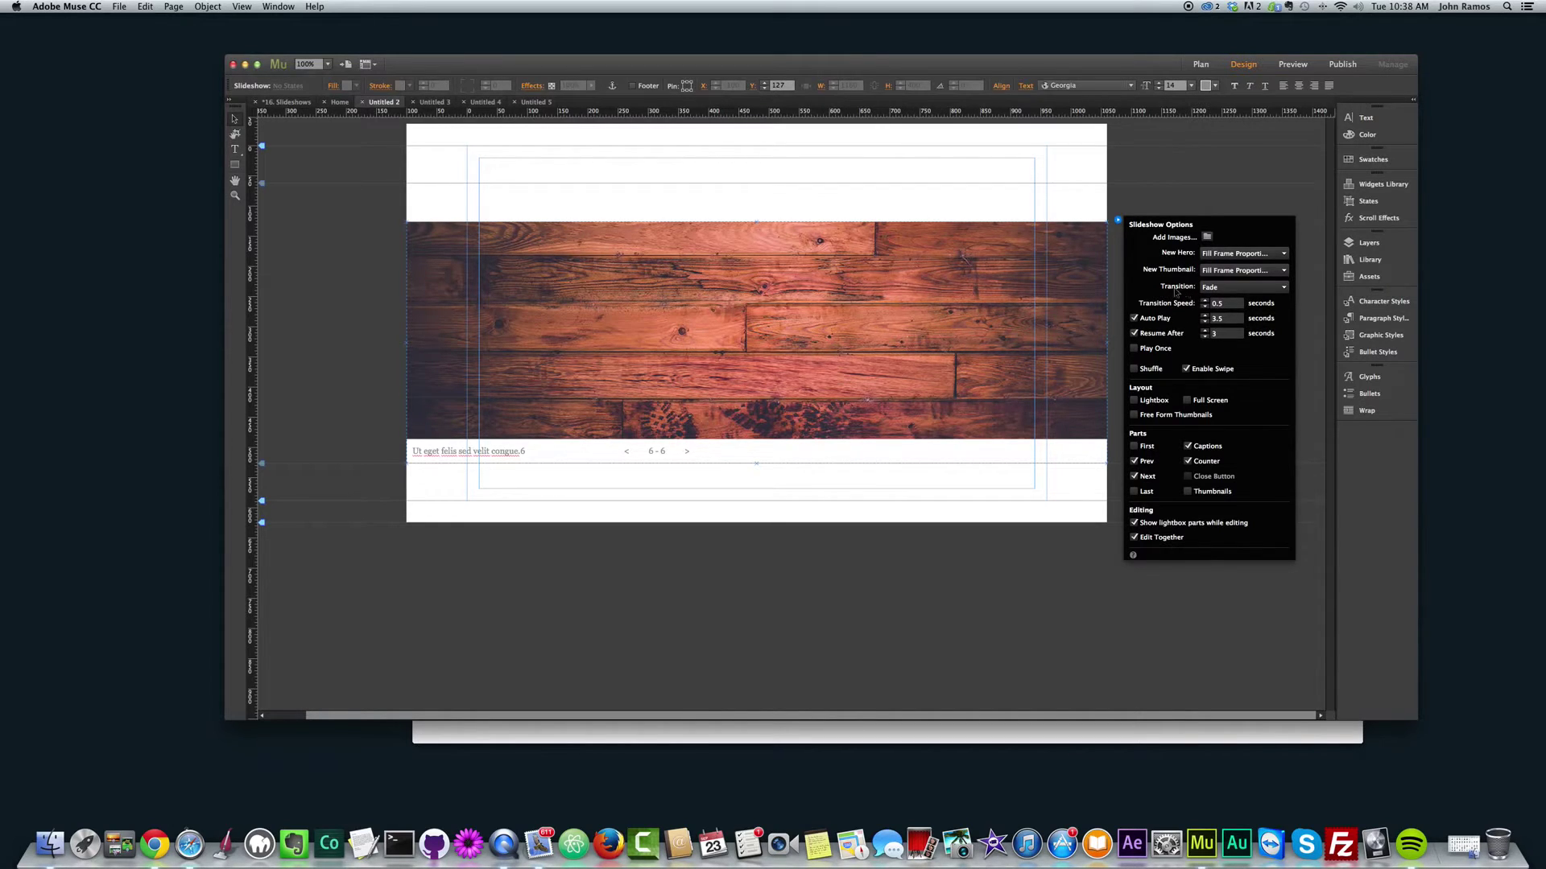
- Set the slideshow transition to Horizontal after comparing it with Vertical
{"action": "left_click", "coordinate": [1229, 288]}
{"action": "left_click", "coordinate": [1221, 314]}
{"action": "left_click", "coordinate": [1230, 288]}
{"action": "left_click", "coordinate": [1219, 326]}
{"action": "left_click", "coordinate": [1227, 287]}
{"action": "left_click", "coordinate": [1220, 313]}
{"action": "left_click", "coordinate": [841, 481]}
- Preview the page in Chrome and click through four slides before returning to Muse
{"action": "key", "text": "super+shift+e"}
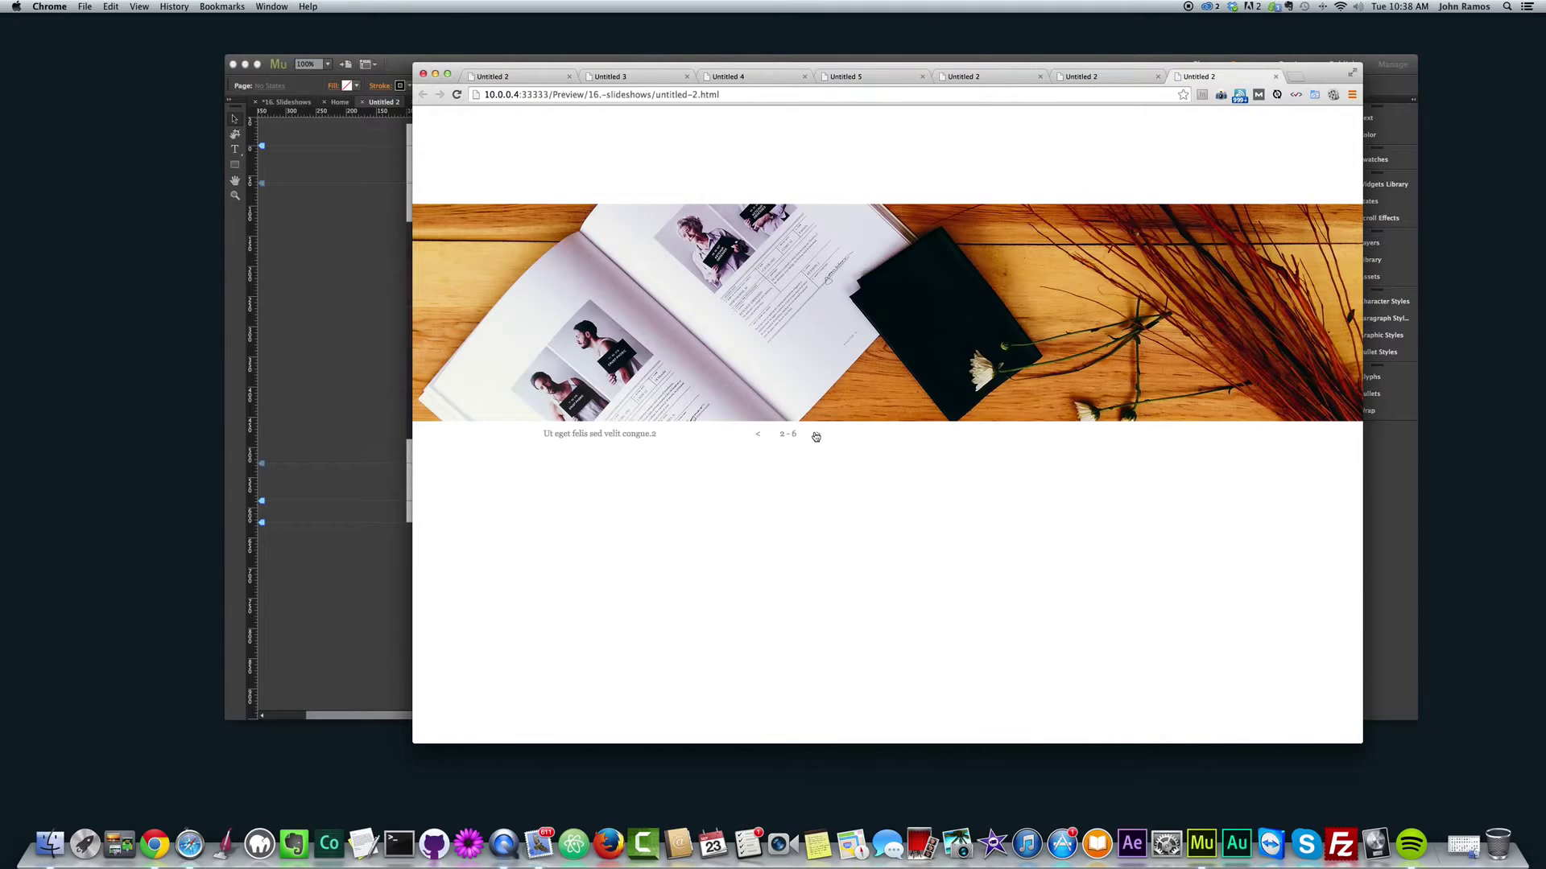
{"action": "left_click", "coordinate": [815, 435]}
{"action": "left_click", "coordinate": [815, 435]}
{"action": "left_click", "coordinate": [815, 435]}
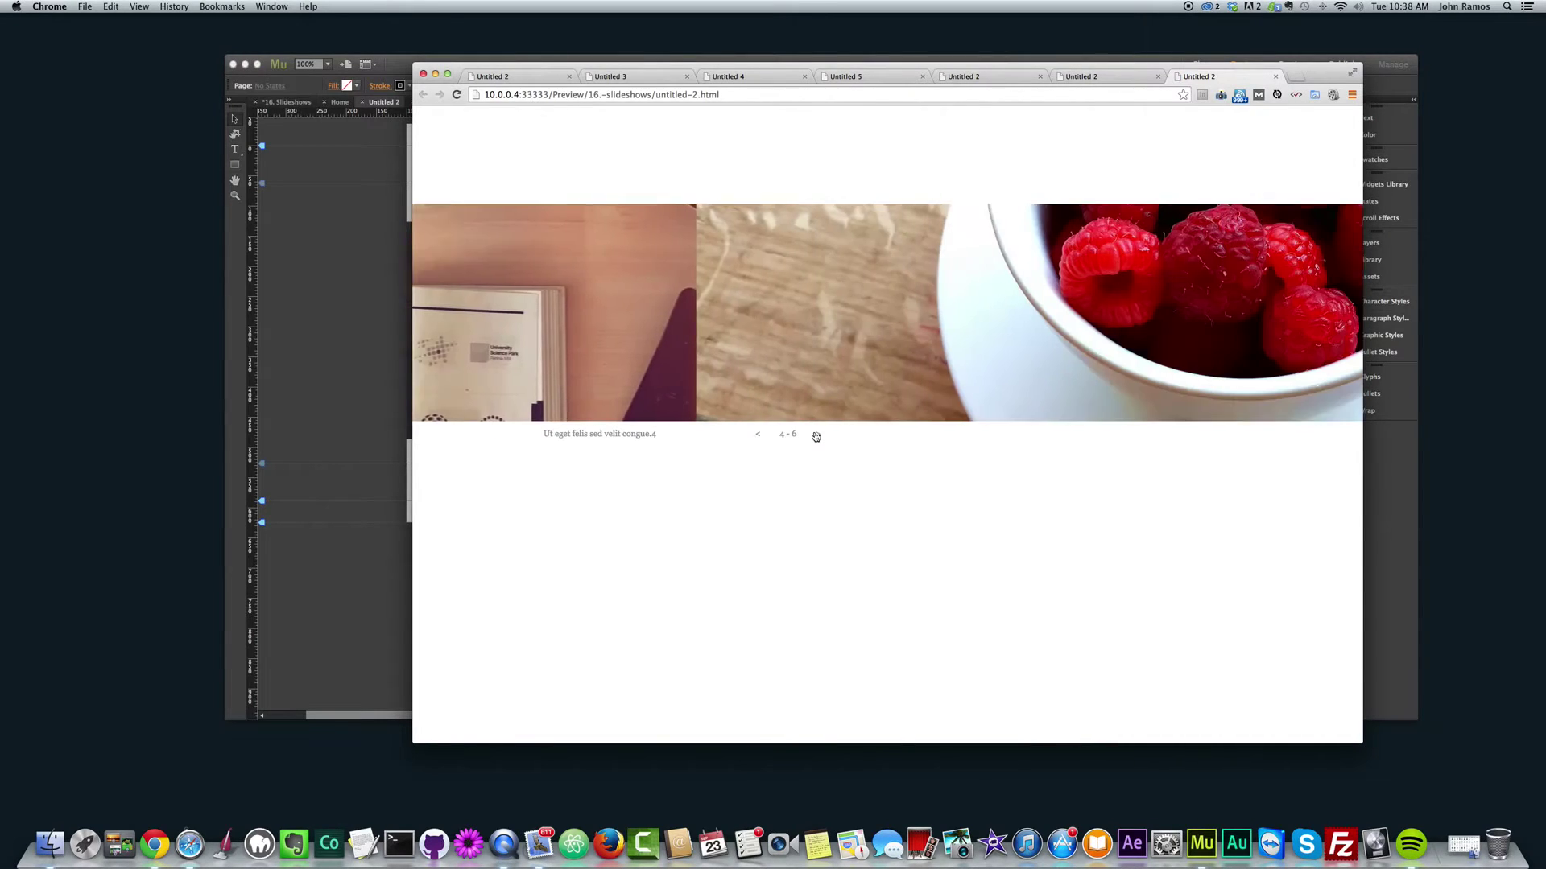
{"action": "left_click", "coordinate": [816, 436]}
{"action": "key", "text": "super+Tab"}
- Change the slideshow's transition style to Vertical in Slideshow Options
{"action": "left_click", "coordinate": [941, 275]}
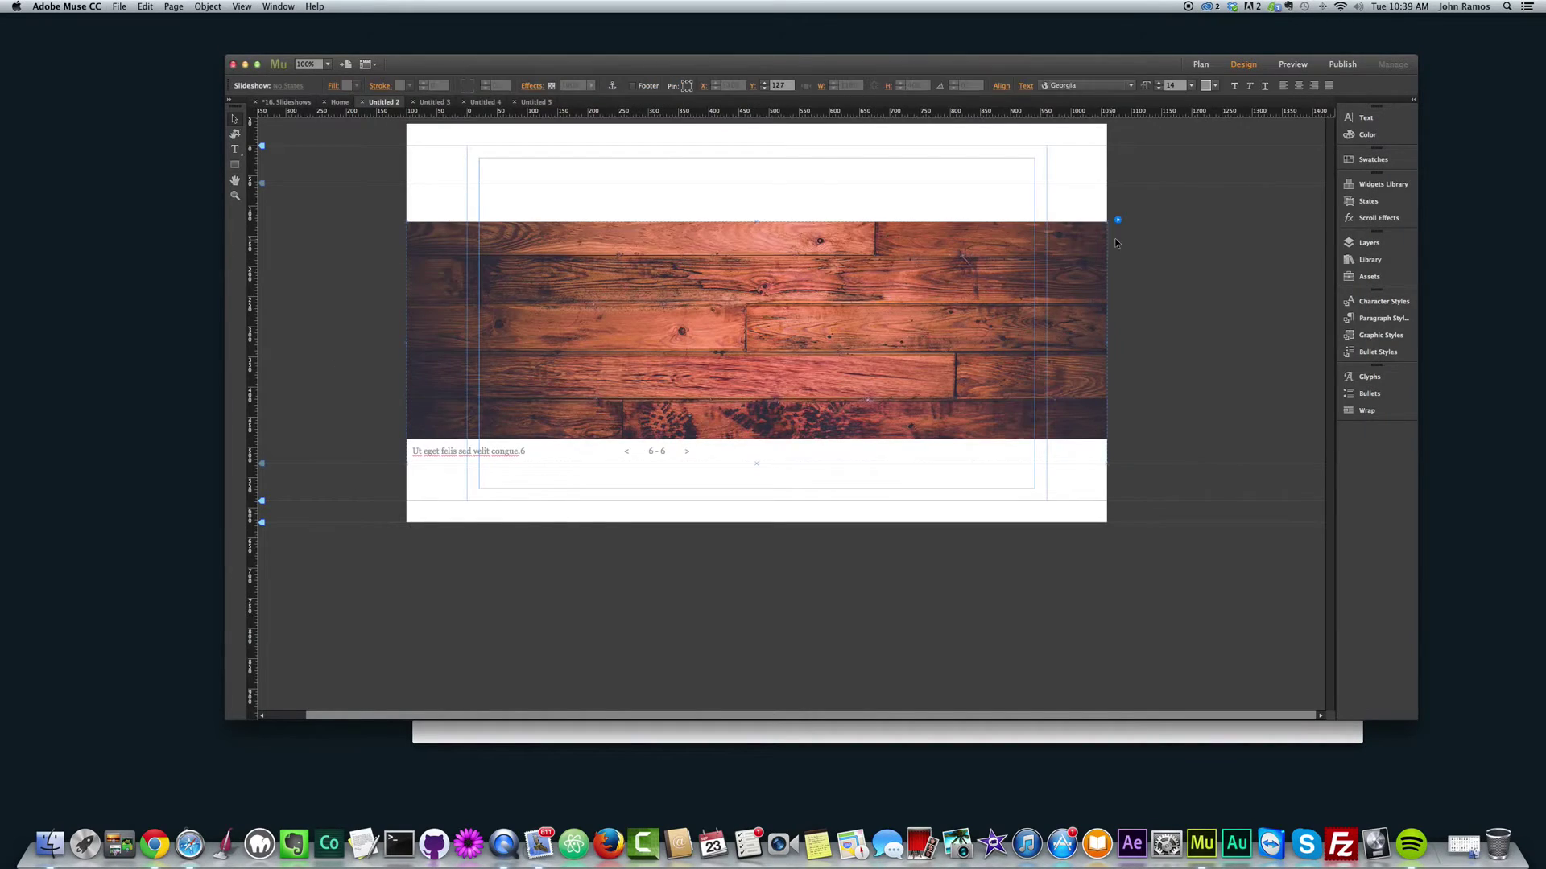
{"action": "left_click", "coordinate": [1118, 217]}
{"action": "left_click", "coordinate": [1244, 286]}
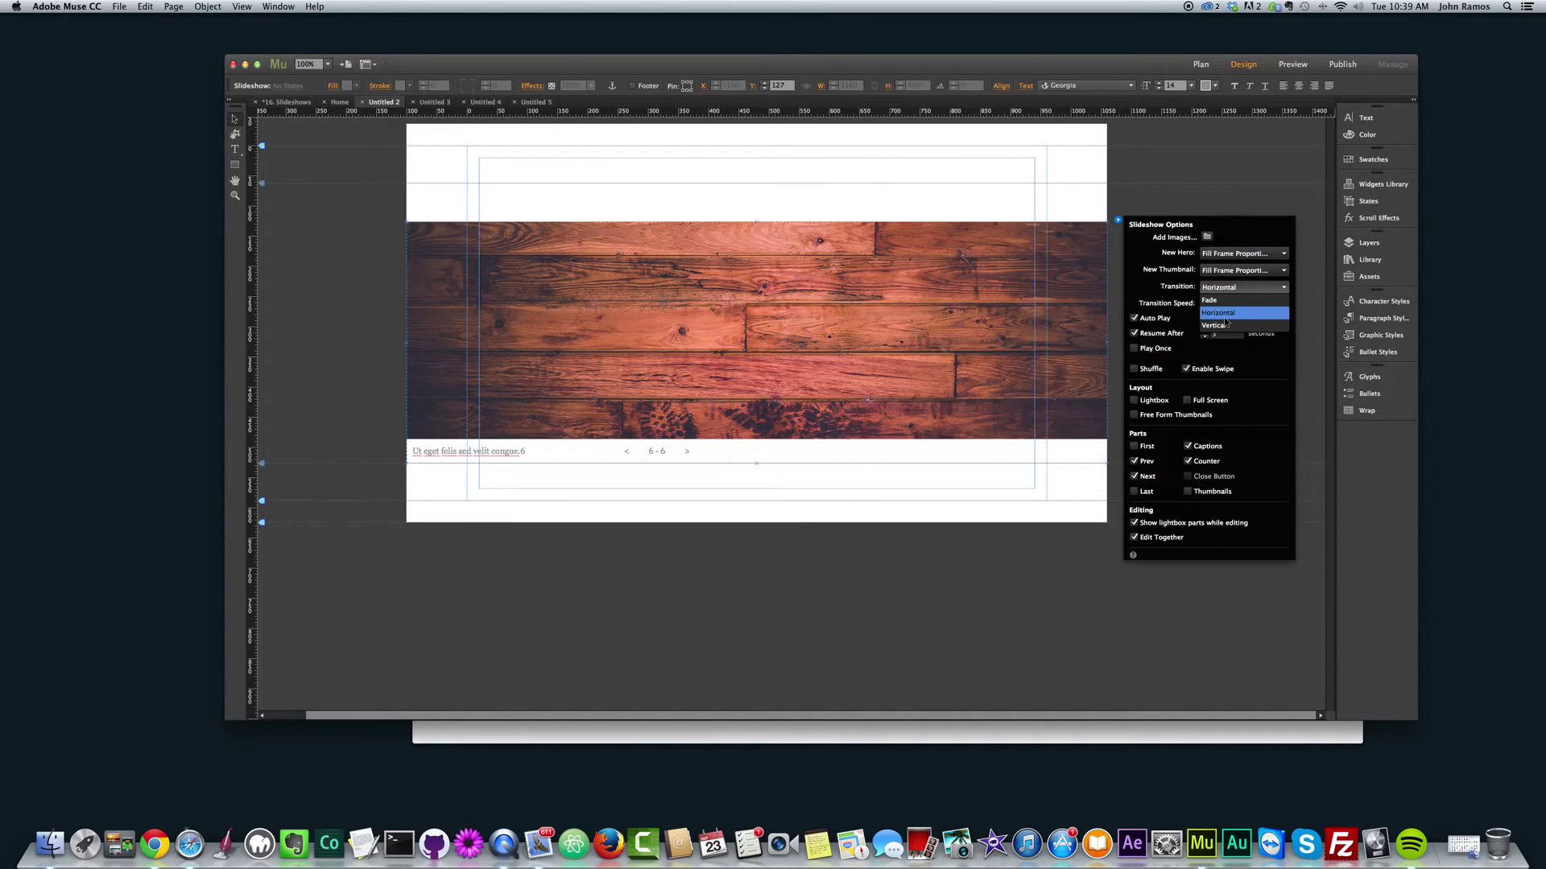
{"action": "left_click", "coordinate": [1220, 326]}
{"action": "left_click", "coordinate": [856, 466]}
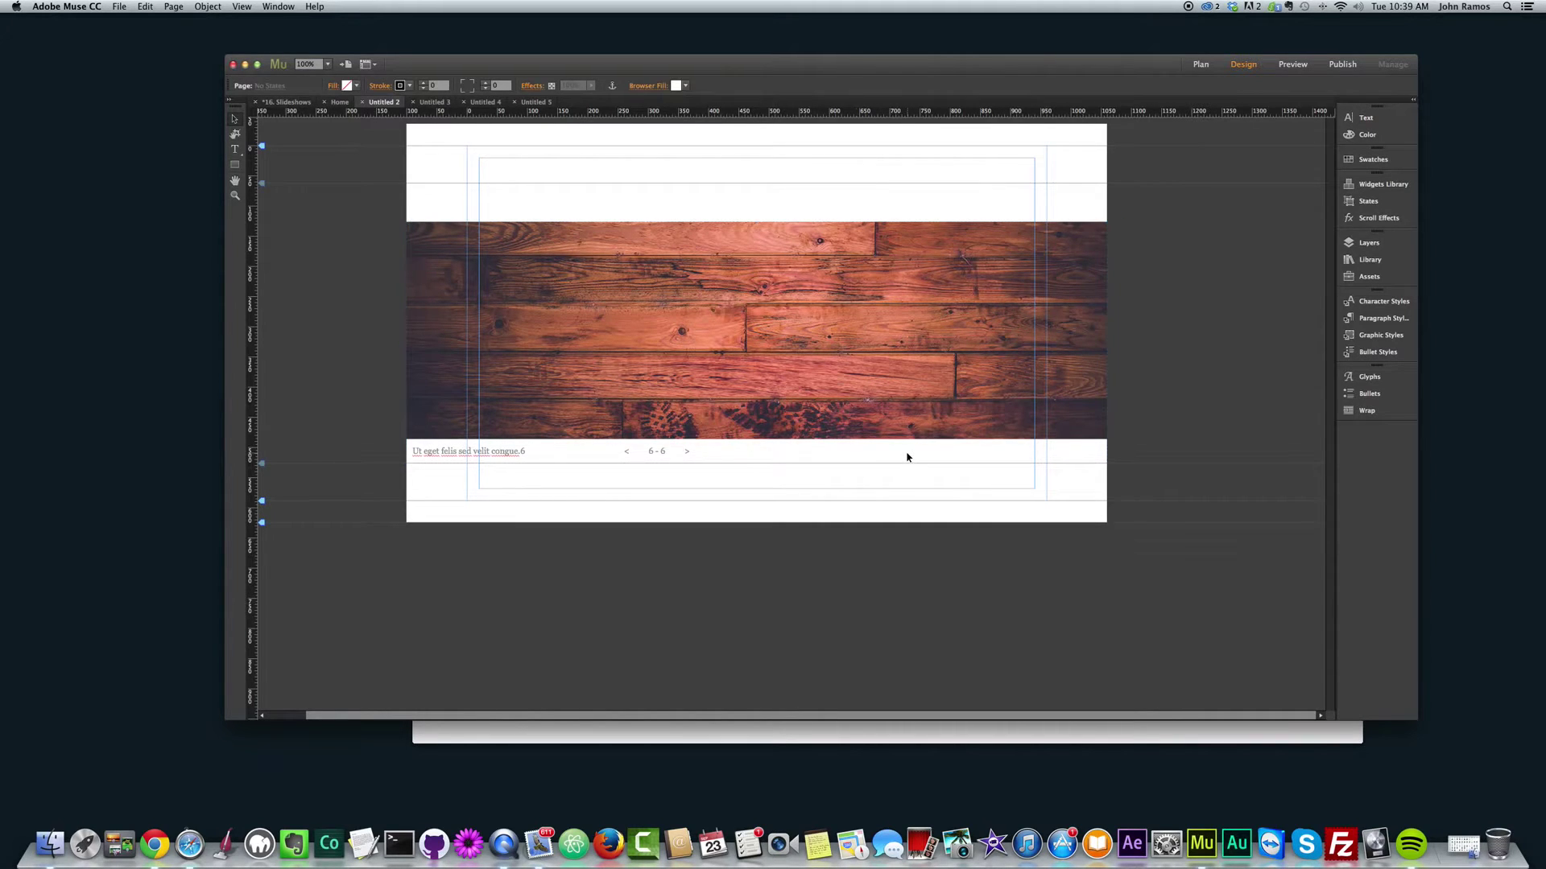
- Preview again in Chrome, stepping through the Vertical transitions to the last slide
{"action": "key", "text": "super+shift+e"}
{"action": "left_click", "coordinate": [817, 435]}
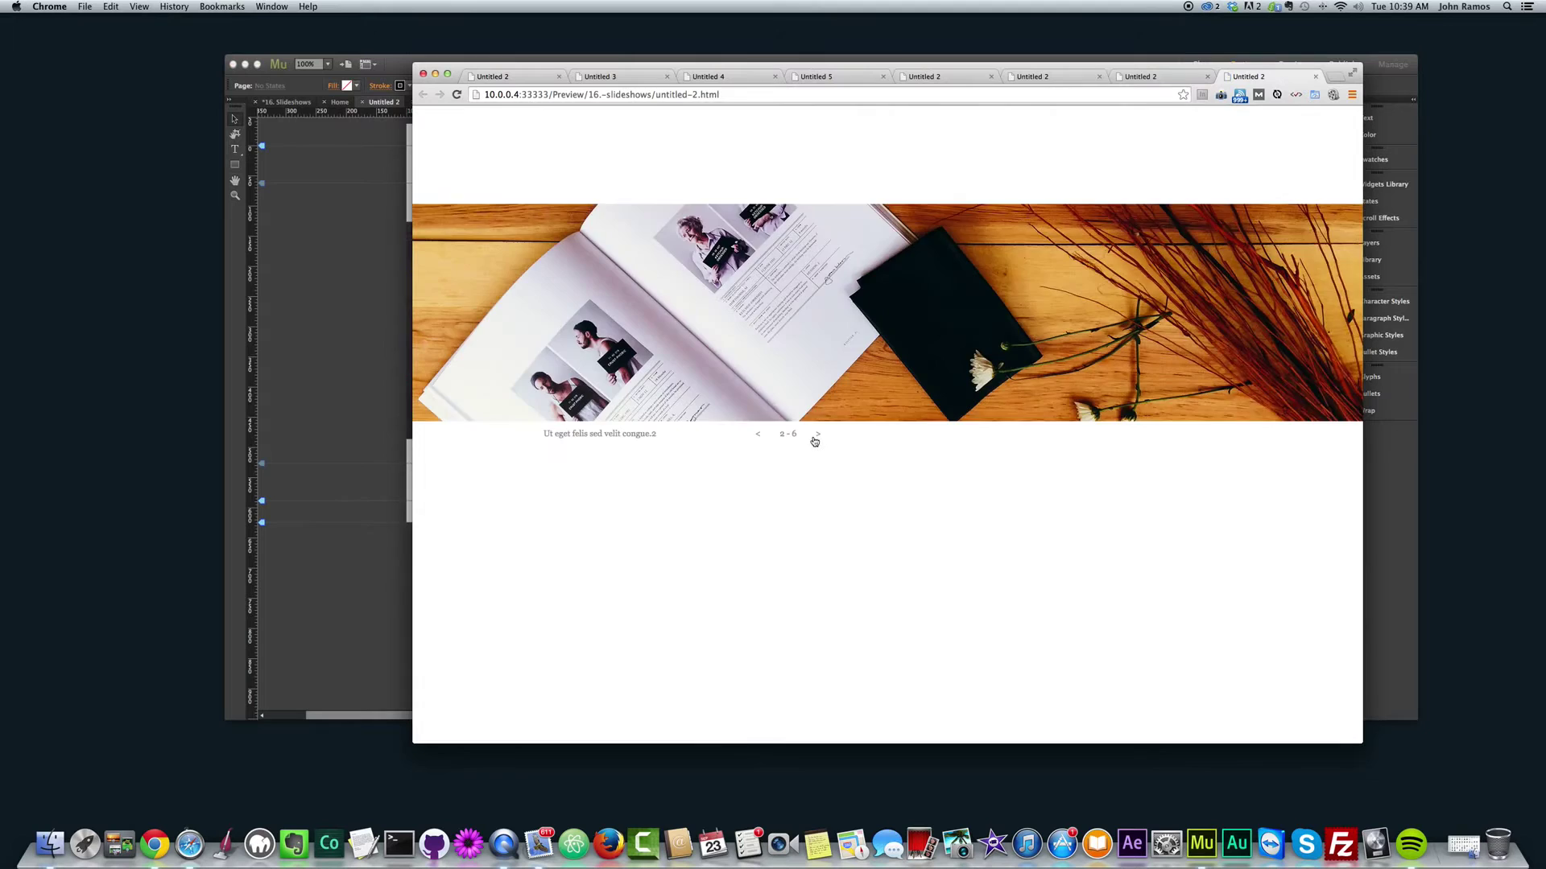
{"action": "left_click", "coordinate": [816, 439]}
{"action": "left_click", "coordinate": [816, 439]}
{"action": "left_click", "coordinate": [816, 439]}
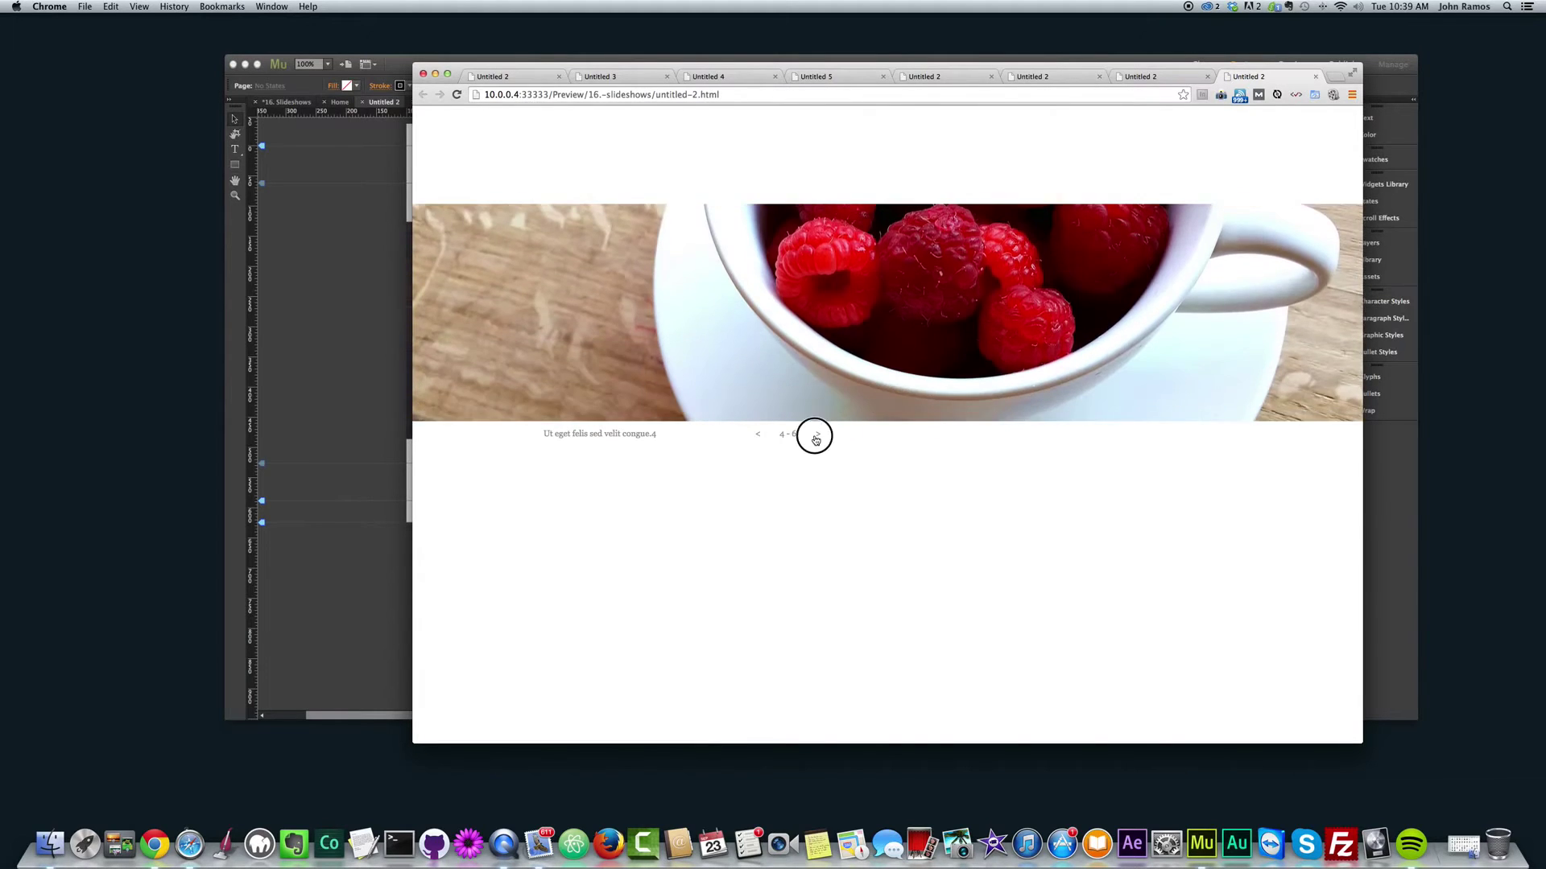
{"action": "left_click", "coordinate": [815, 439]}
{"action": "left_click", "coordinate": [321, 302]}
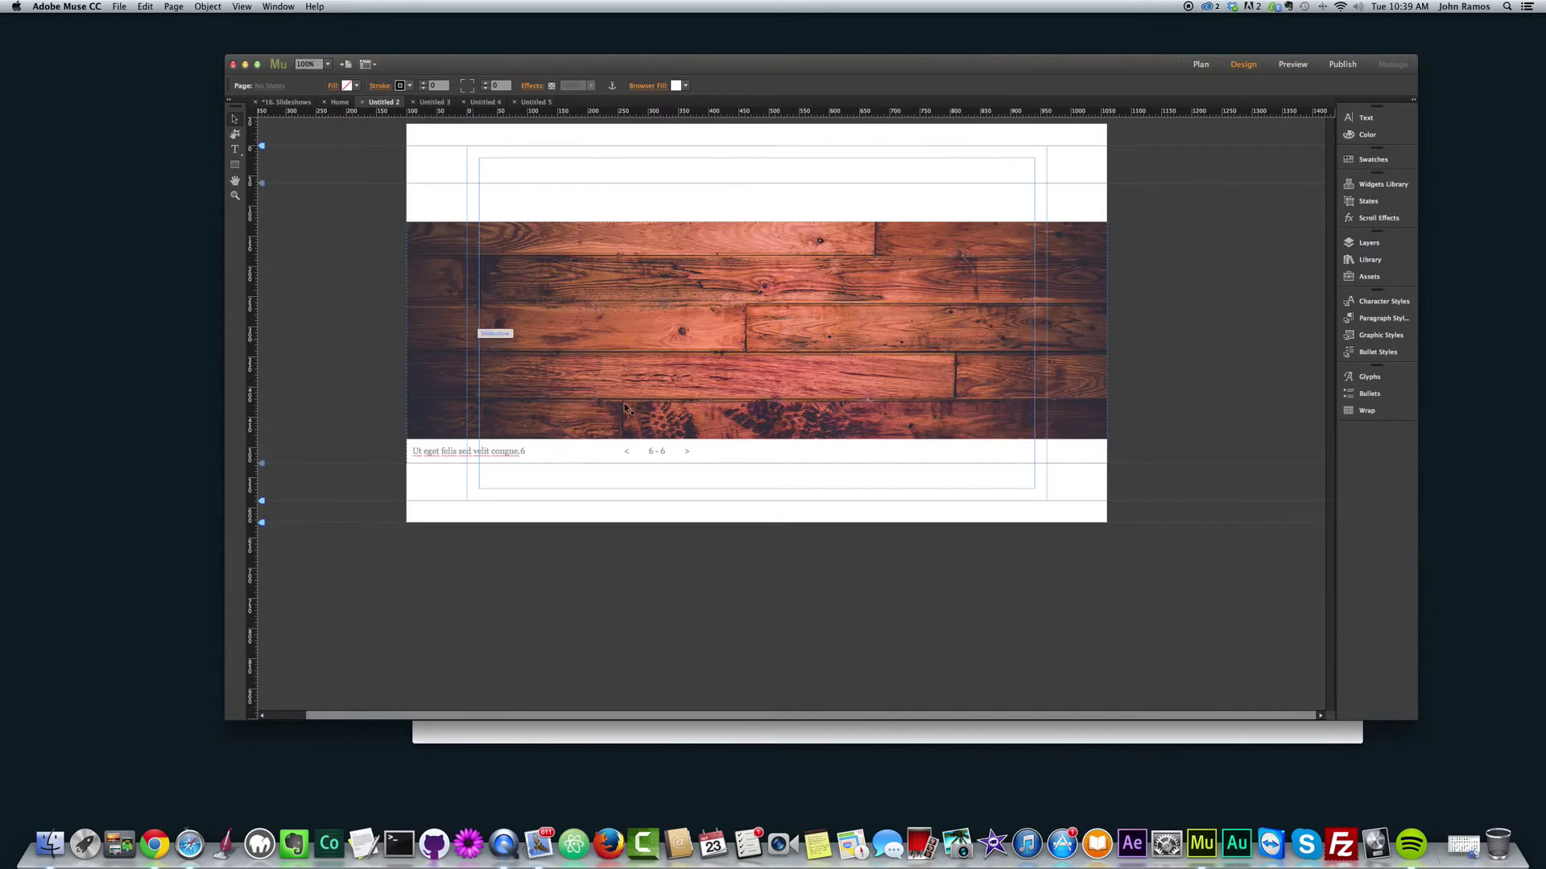
- Set transition speed to 2, auto play to 1 second, and enable Full Screen layout
{"action": "left_click", "coordinate": [1118, 219]}
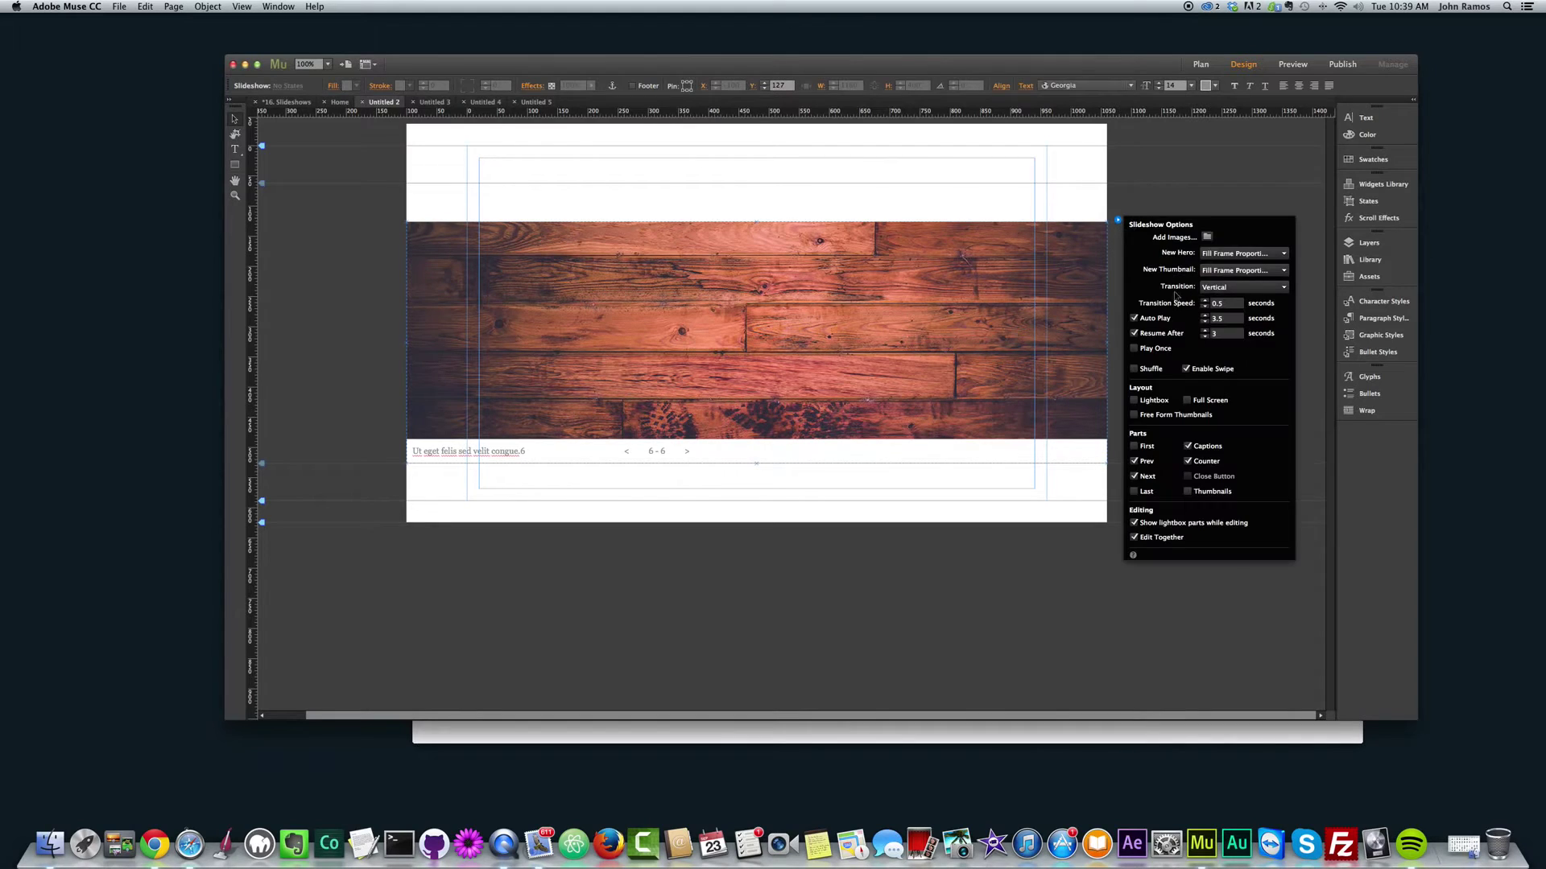
{"action": "double_click", "coordinate": [1231, 304]}
{"action": "type", "text": "2"}
{"action": "left_click", "coordinate": [1134, 319]}
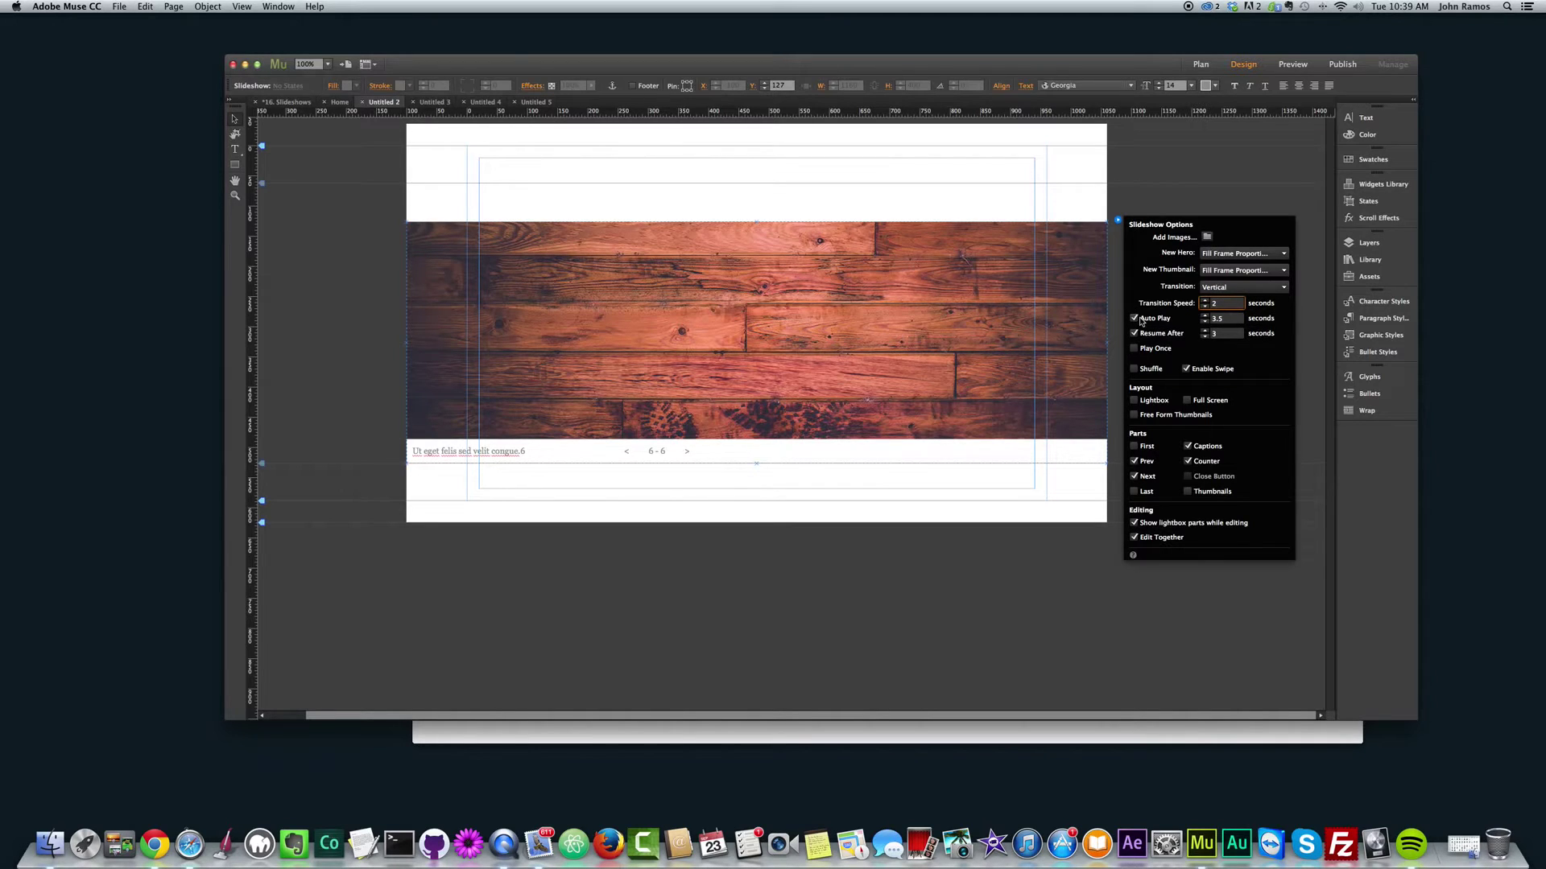
{"action": "double_click", "coordinate": [1234, 318]}
{"action": "left_click", "coordinate": [1187, 401]}
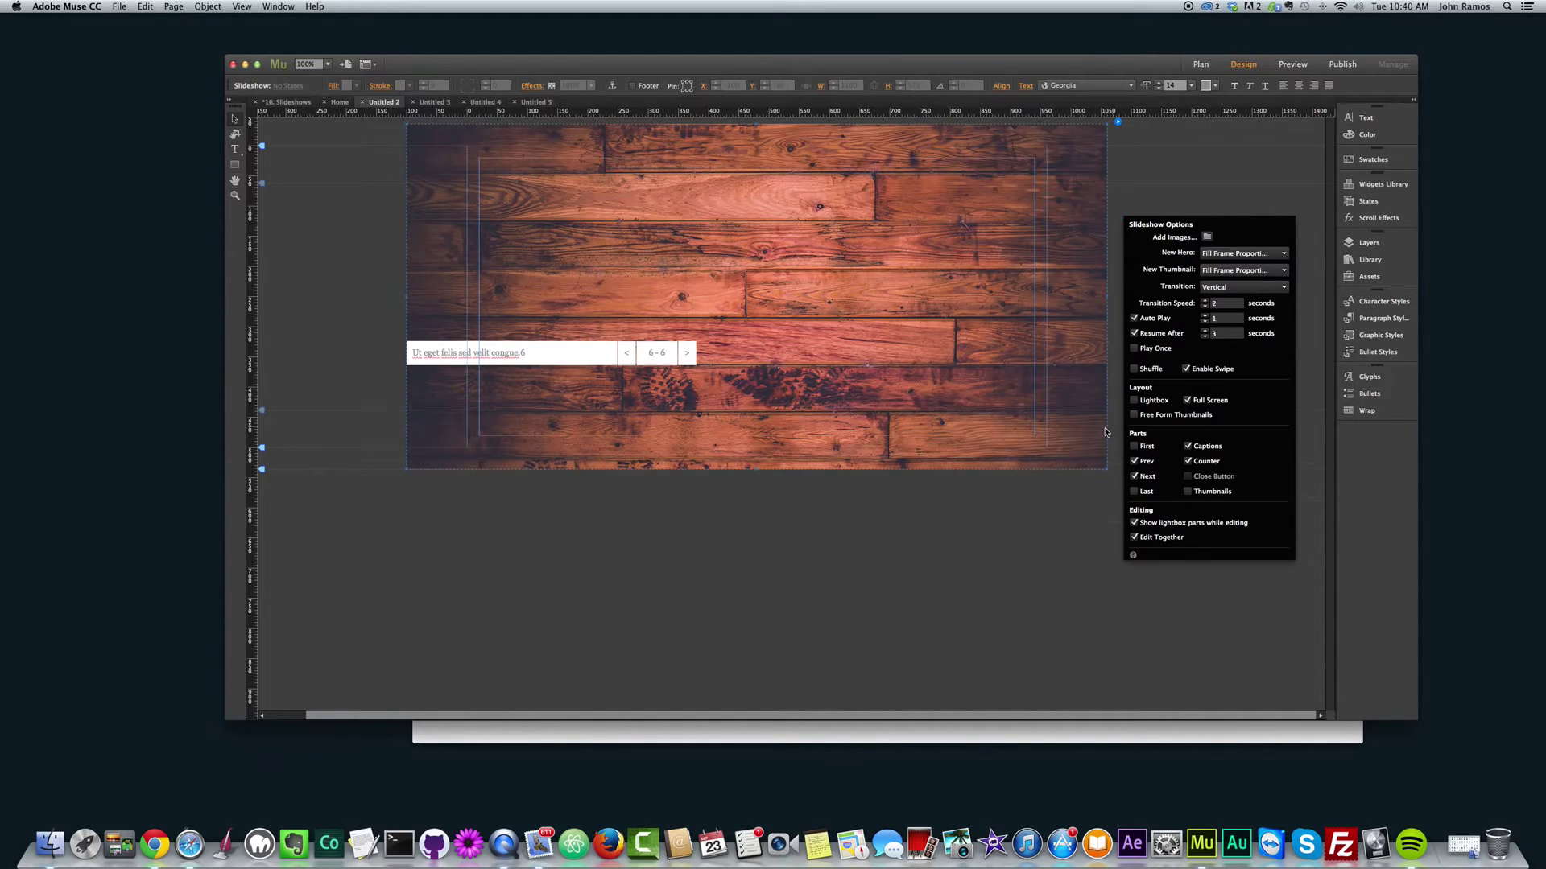
- Deselect the slideshow, preview in Chrome, and advance the full-screen slideshow to slide 4
{"action": "left_click", "coordinate": [1006, 502]}
{"action": "key", "text": "super+shift+e"}
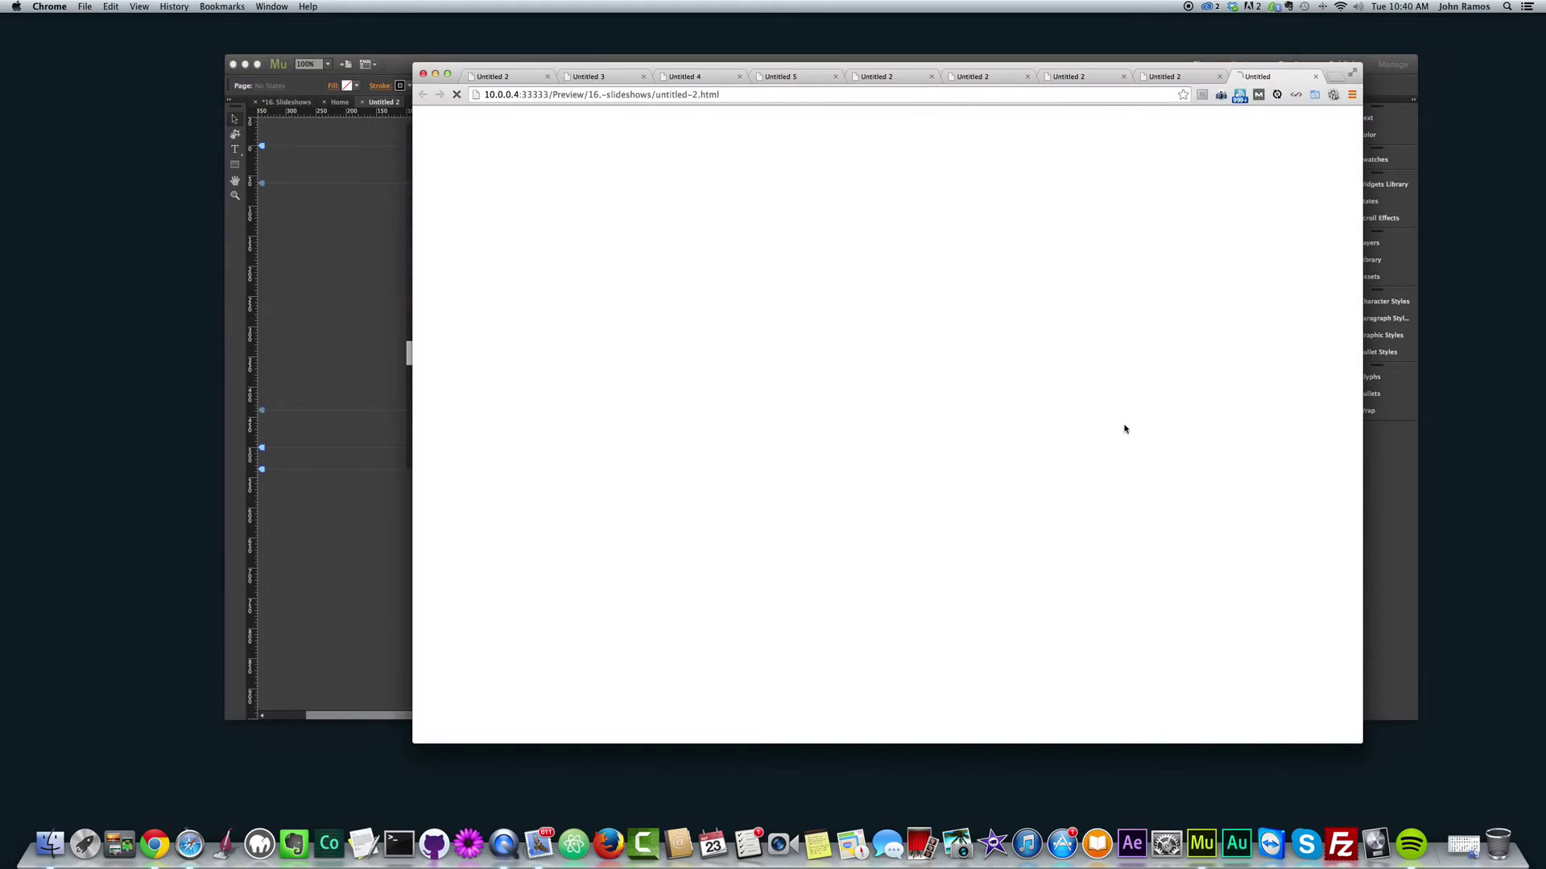
{"action": "left_click", "coordinate": [817, 335]}
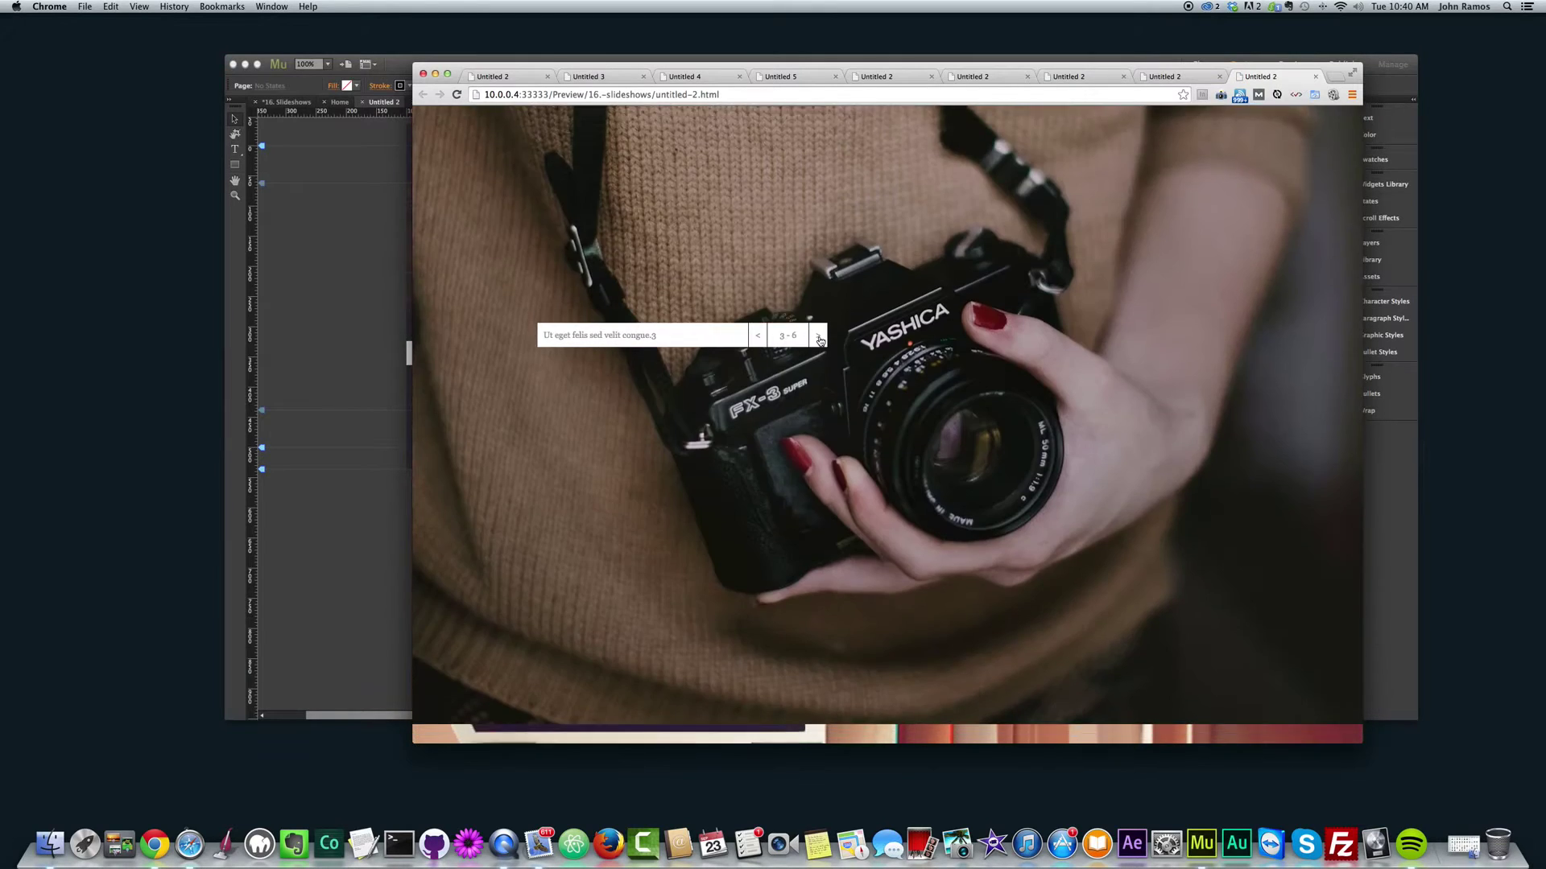
{"action": "left_click", "coordinate": [817, 335]}
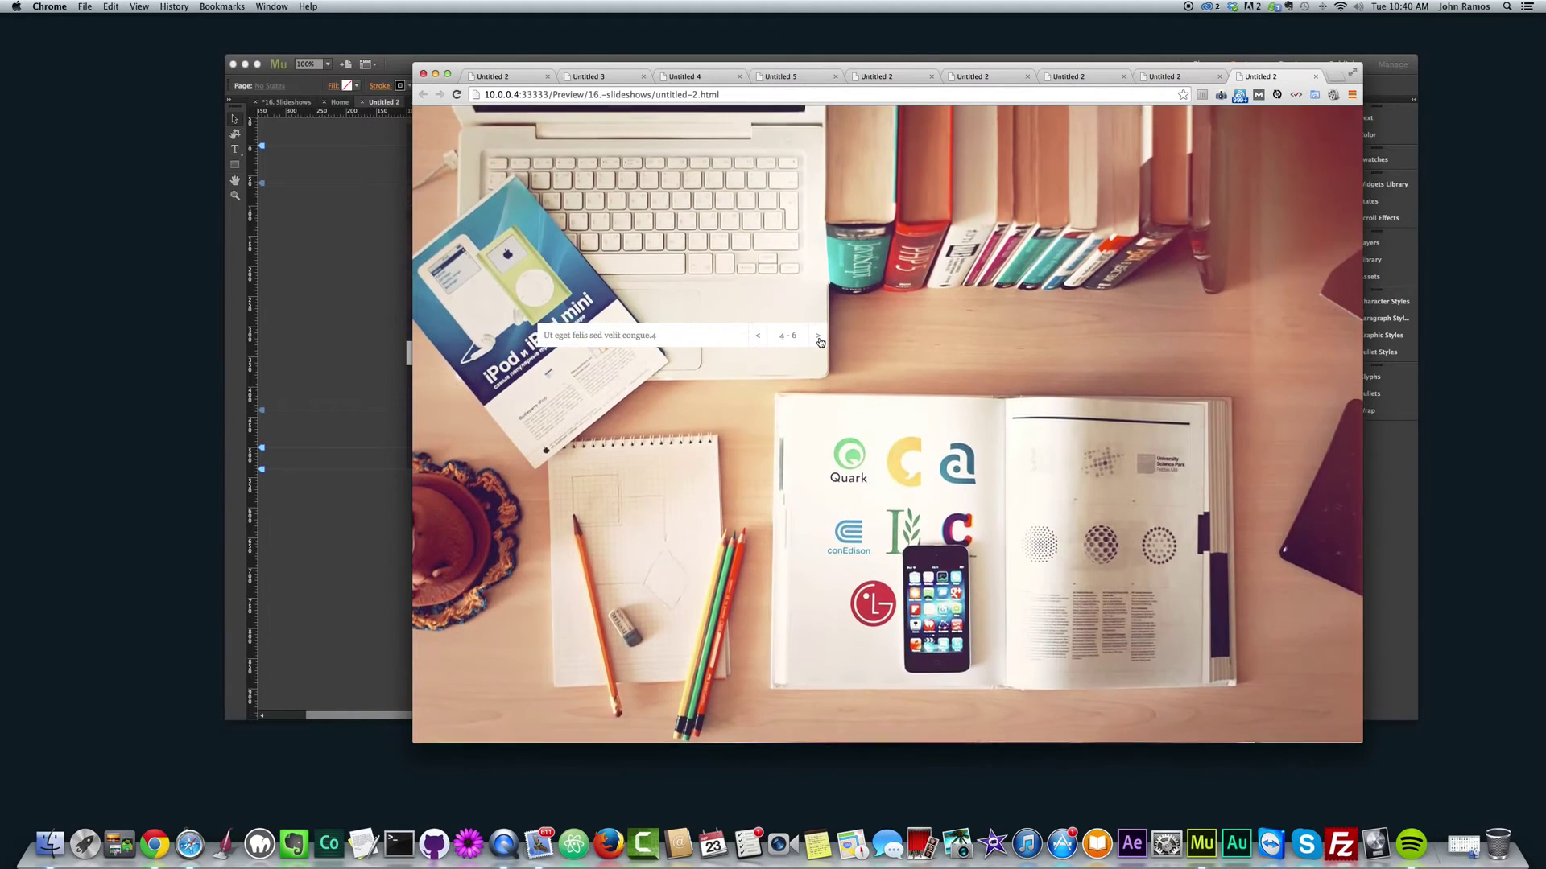
{"action": "left_click", "coordinate": [818, 336]}
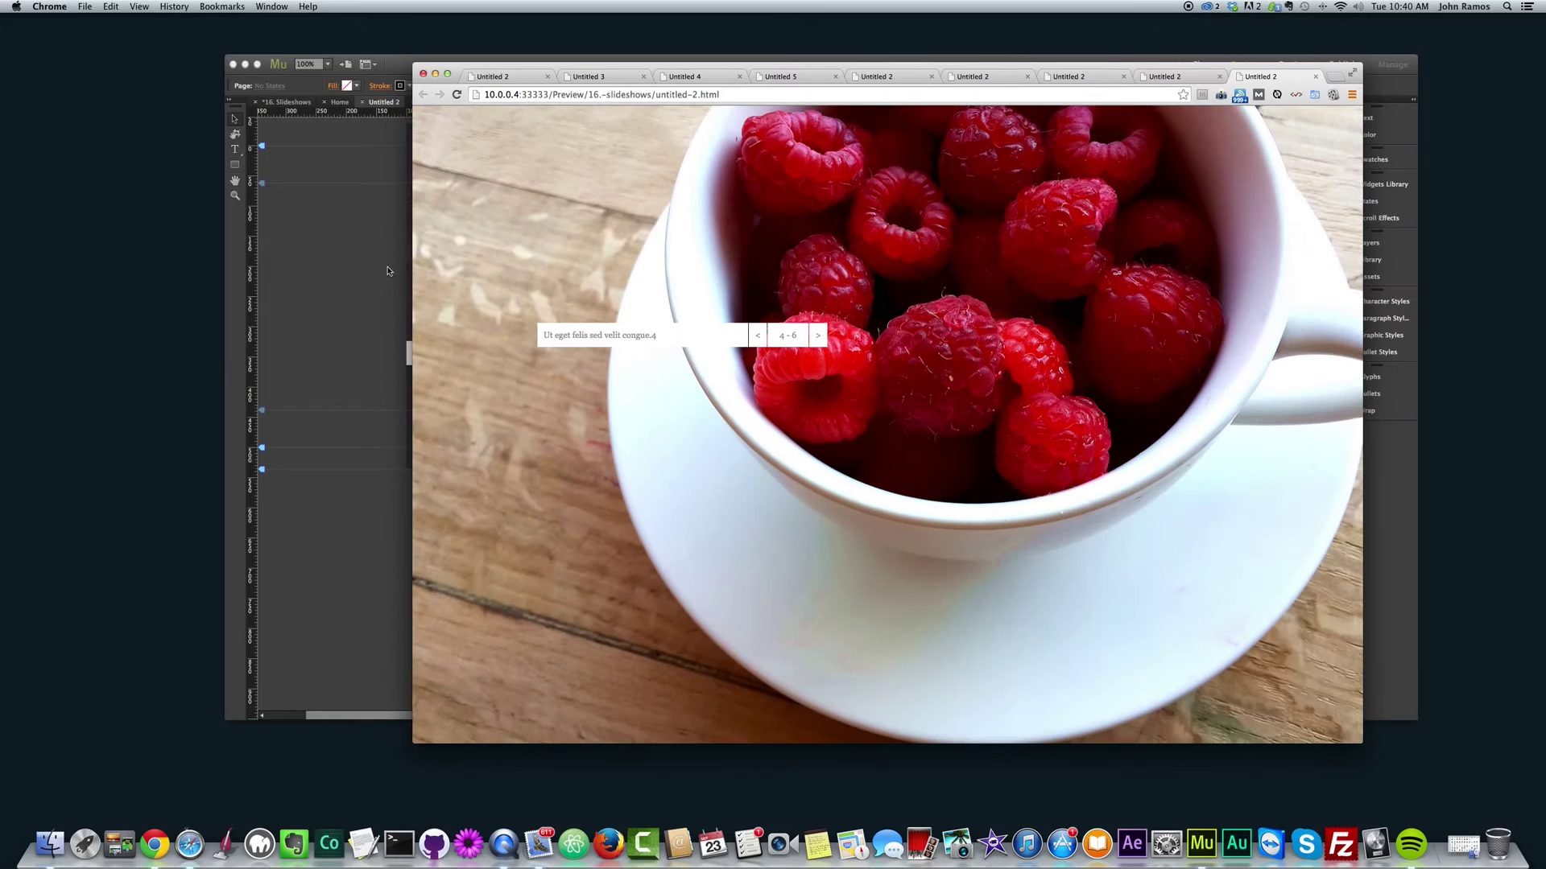
- Edit the transition speed in Slideshow Options and preview the result in Chrome
{"action": "left_click", "coordinate": [340, 293]}
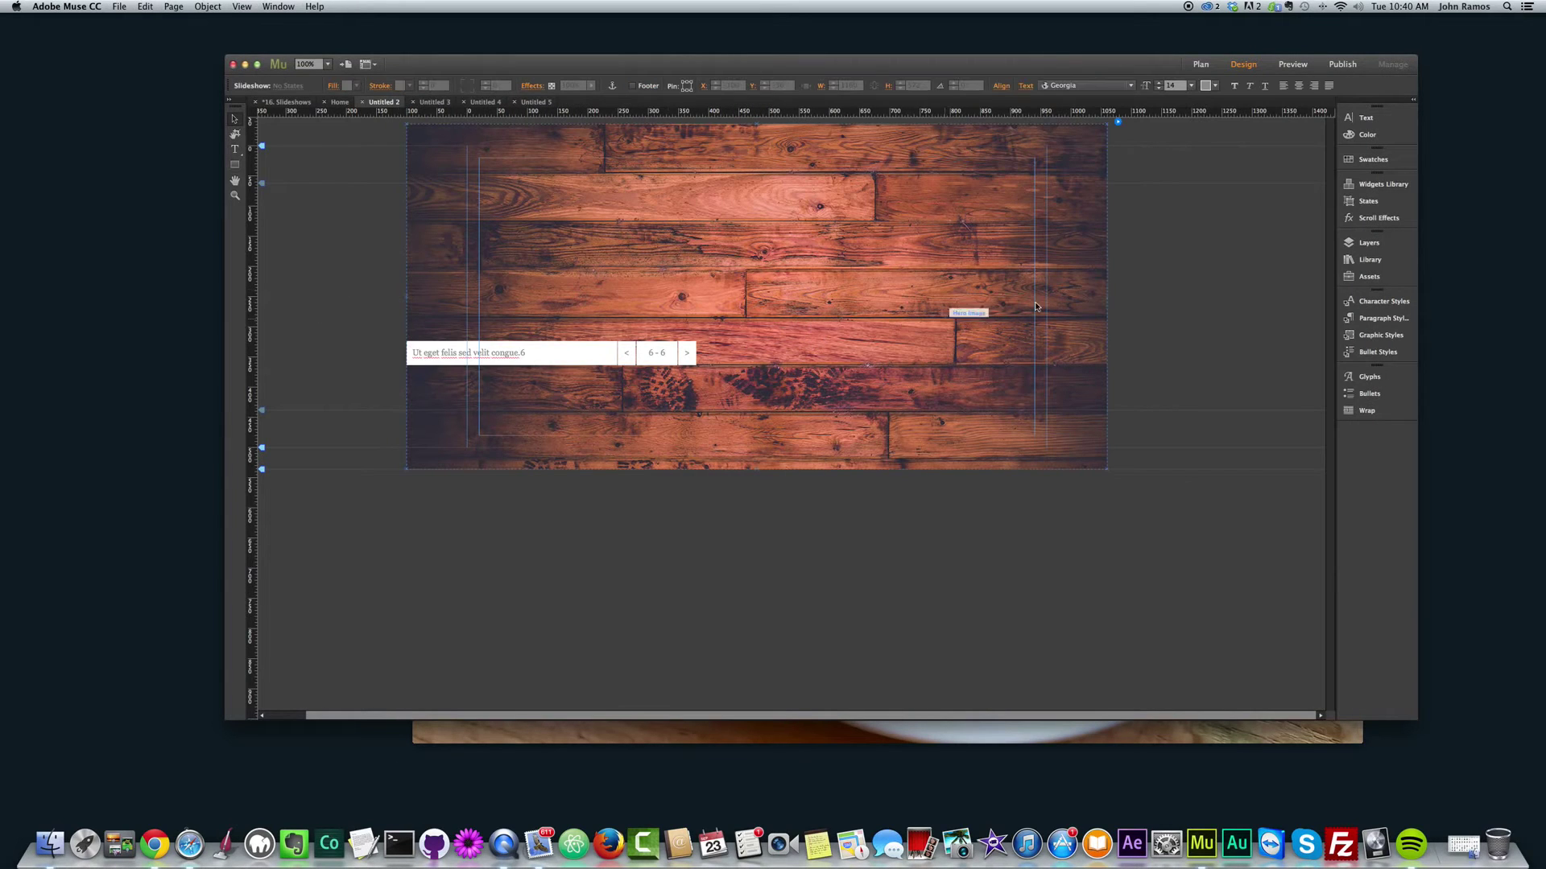
{"action": "left_click", "coordinate": [1118, 122]}
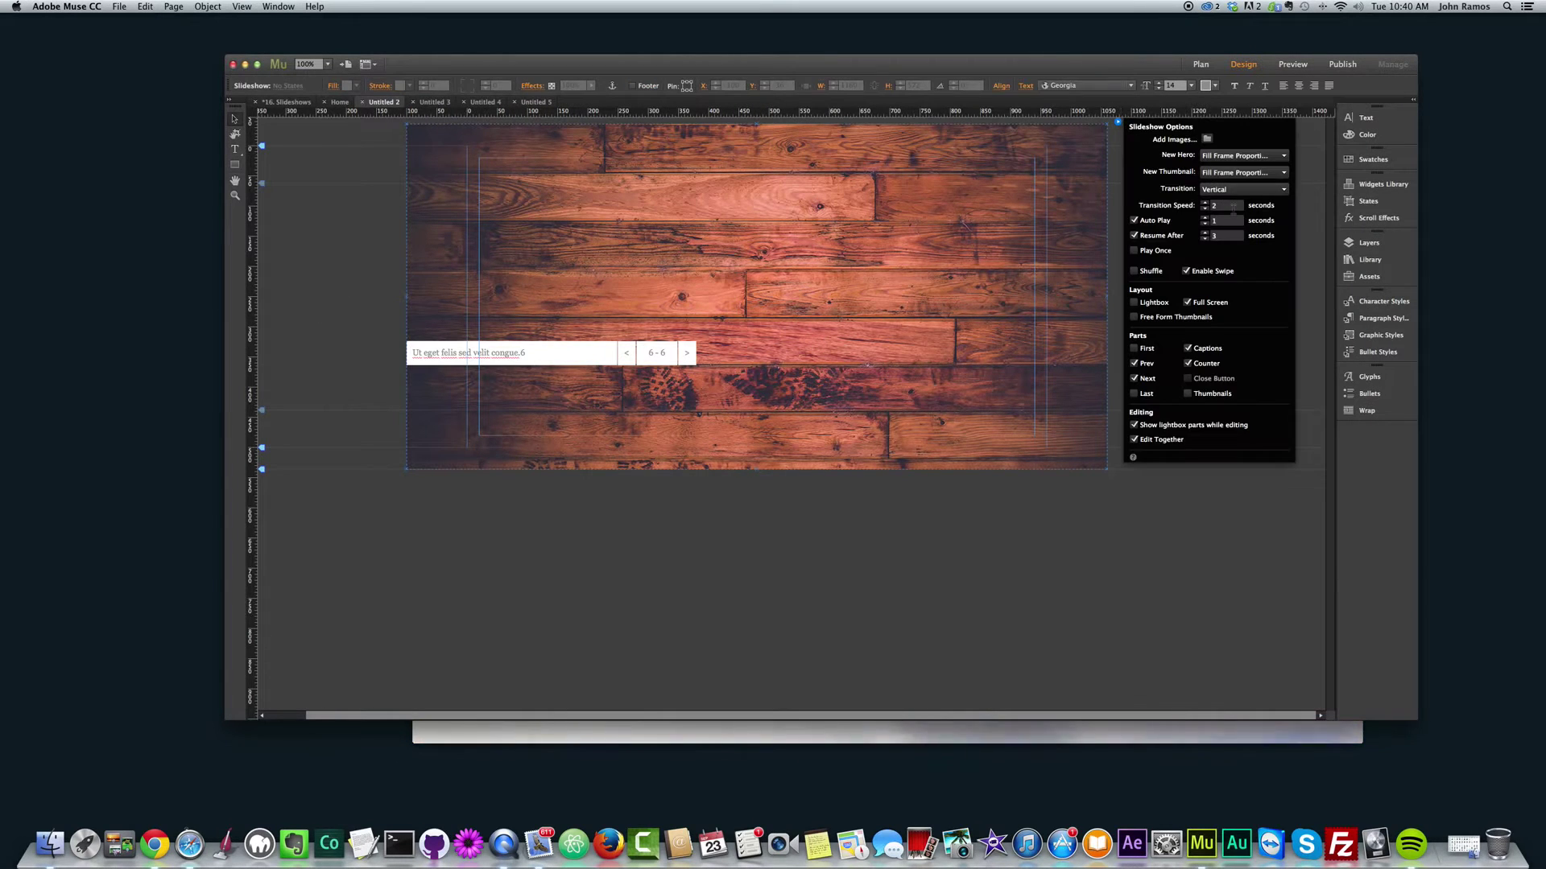
{"action": "left_click", "coordinate": [1207, 203]}
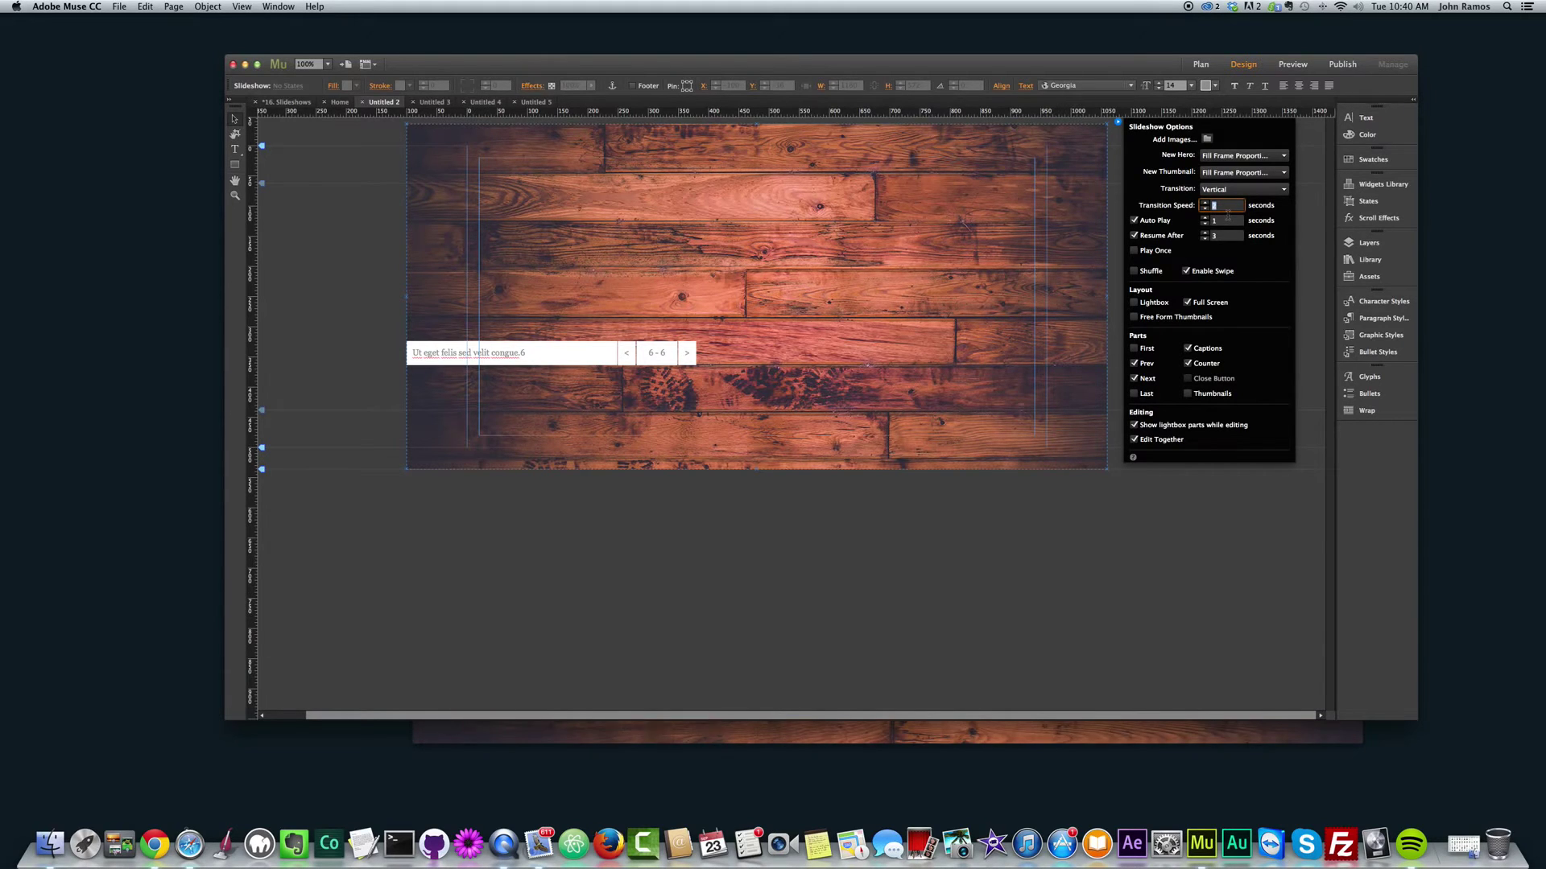
{"action": "left_click", "coordinate": [1061, 537]}
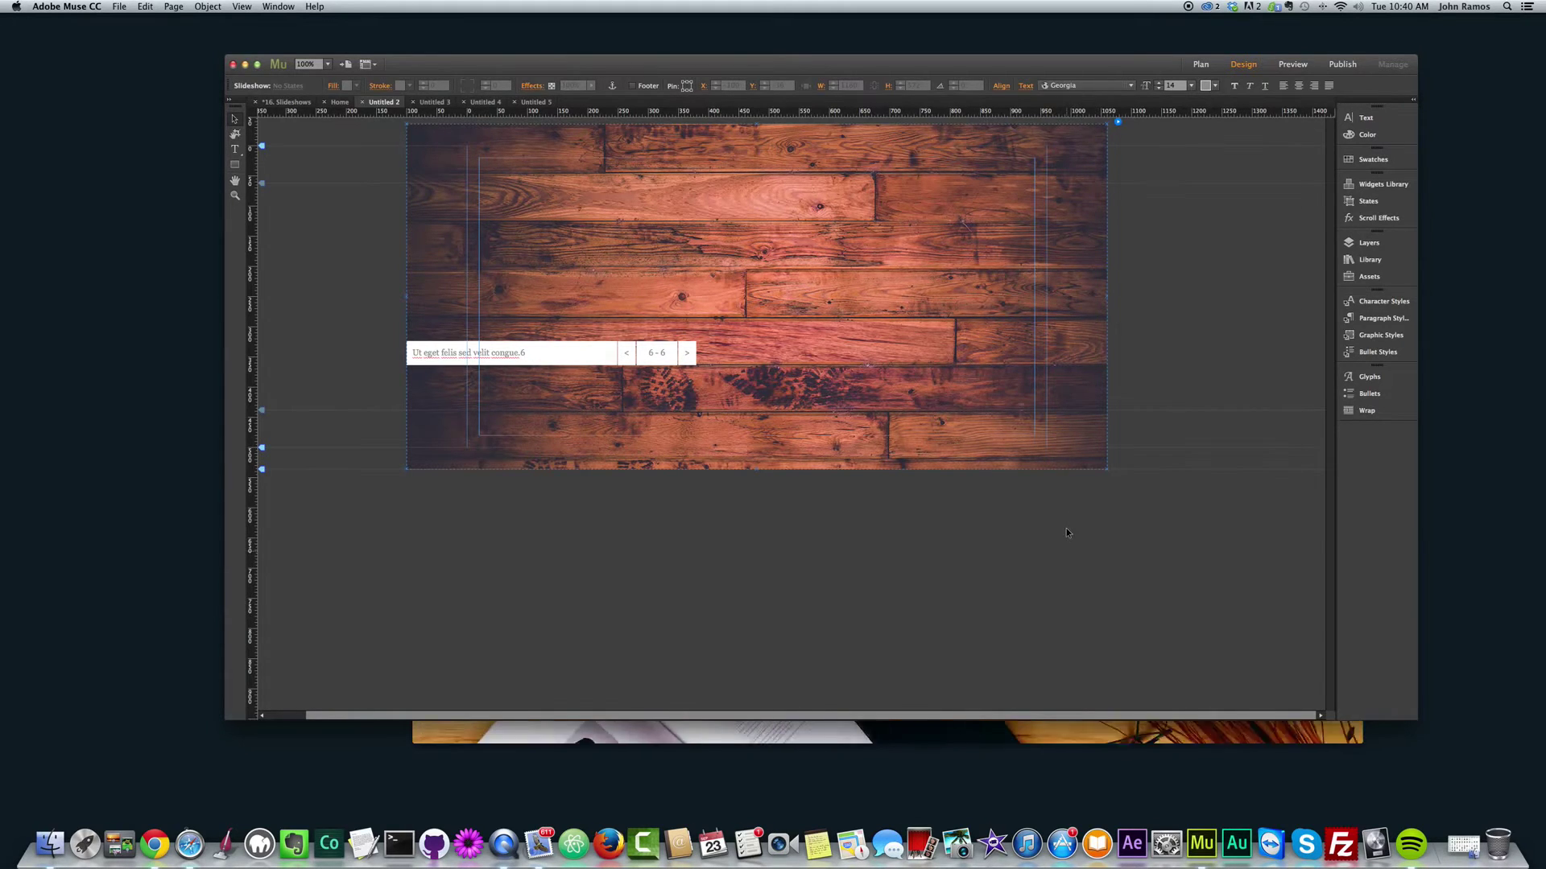
{"action": "key", "text": "super+shift+e"}
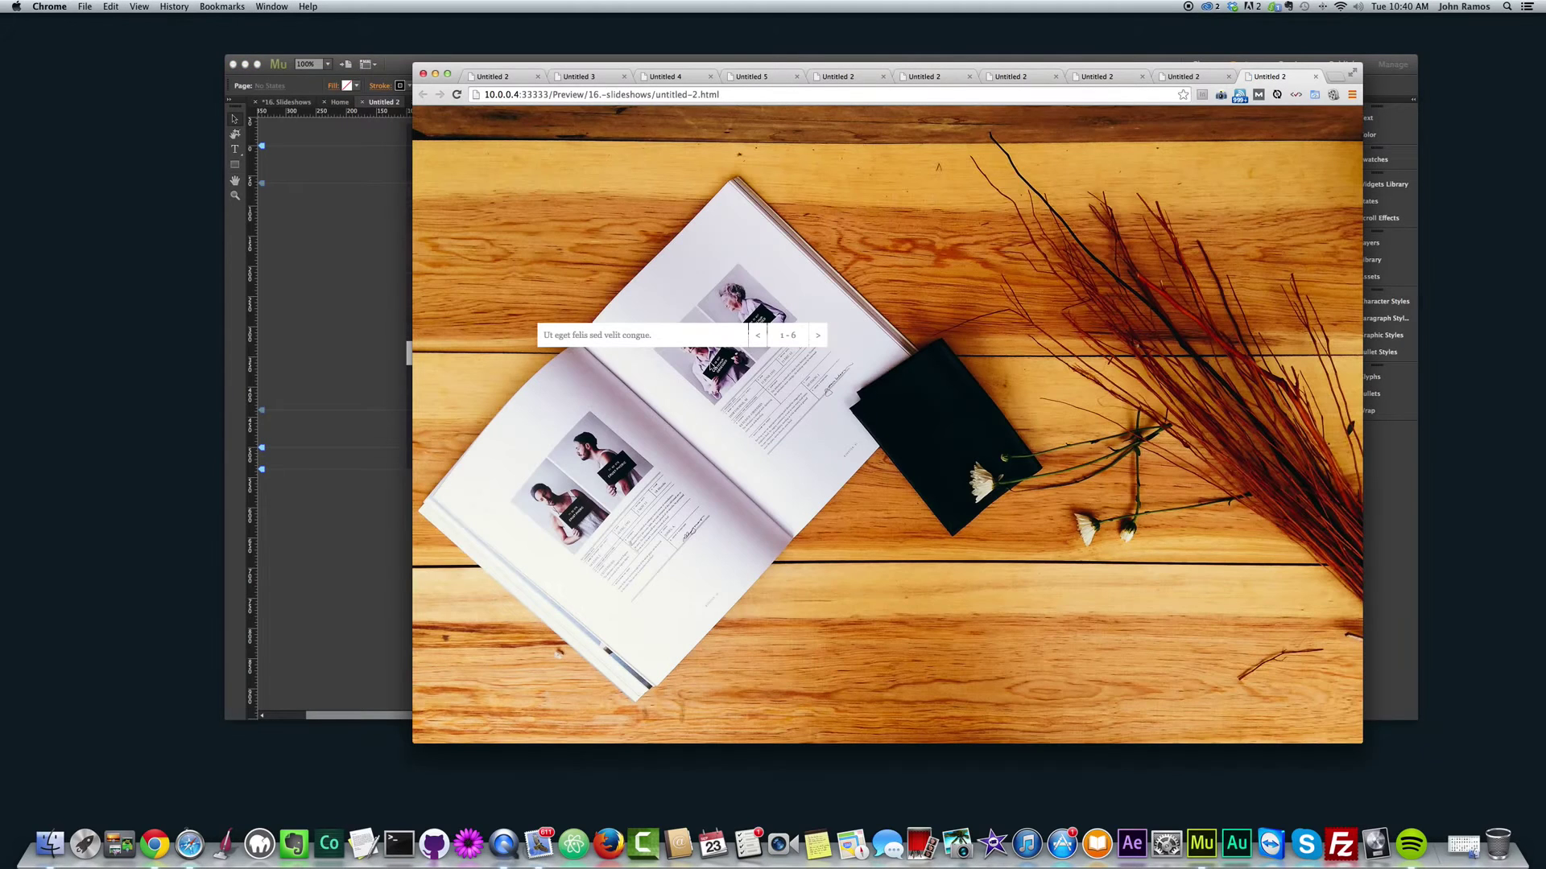
{"action": "left_click", "coordinate": [806, 339]}
{"action": "left_click", "coordinate": [811, 339]}
{"action": "left_click", "coordinate": [816, 340]}
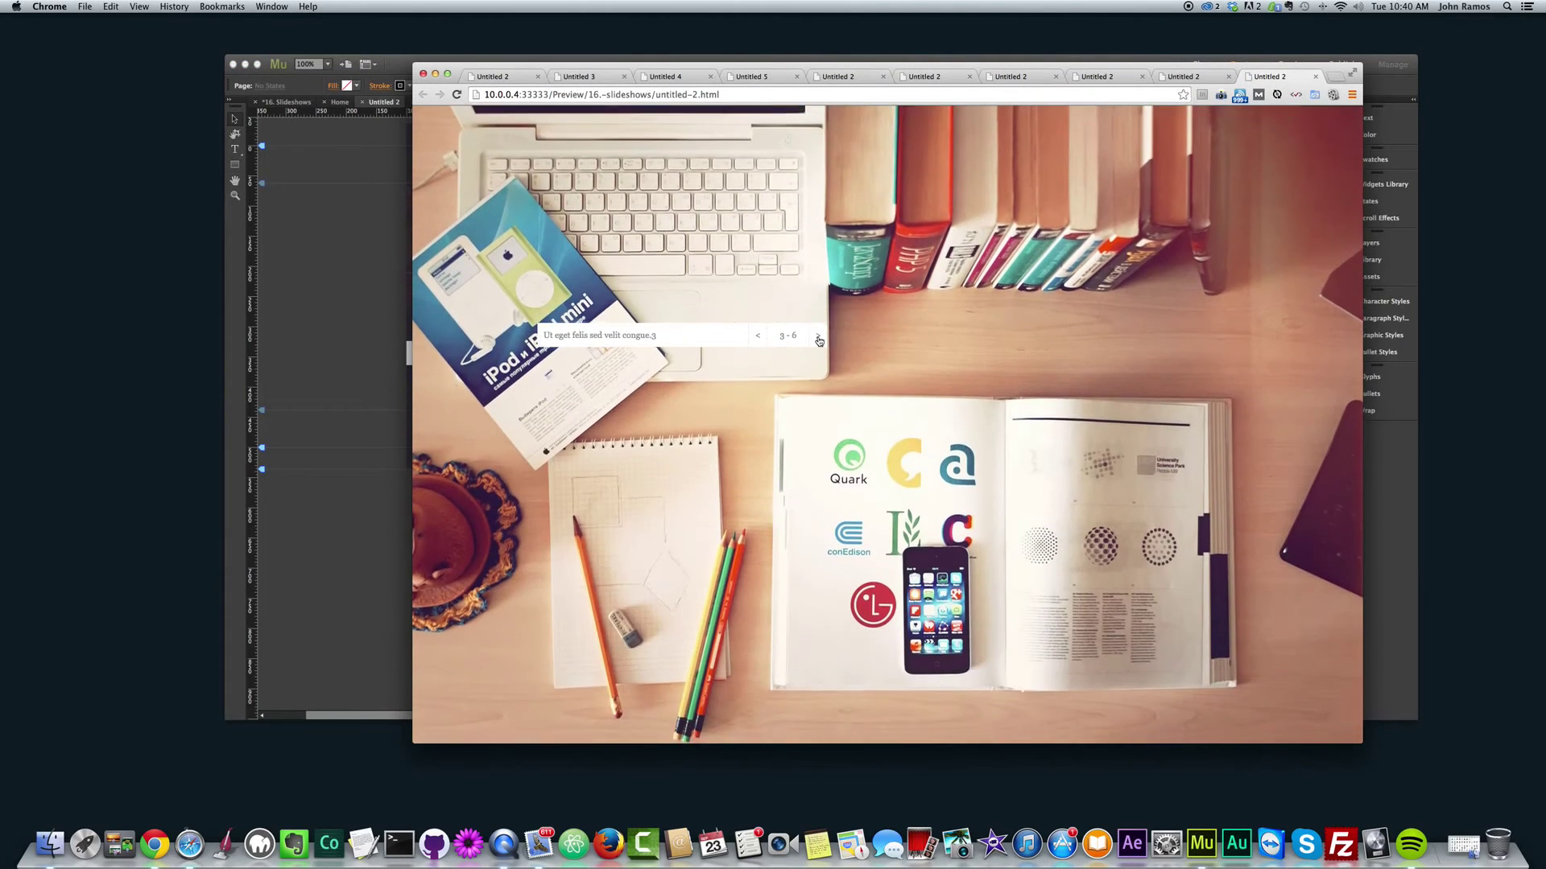
- Set the slideshow's transition speed to 0.5 seconds
{"action": "left_click", "coordinate": [379, 262]}
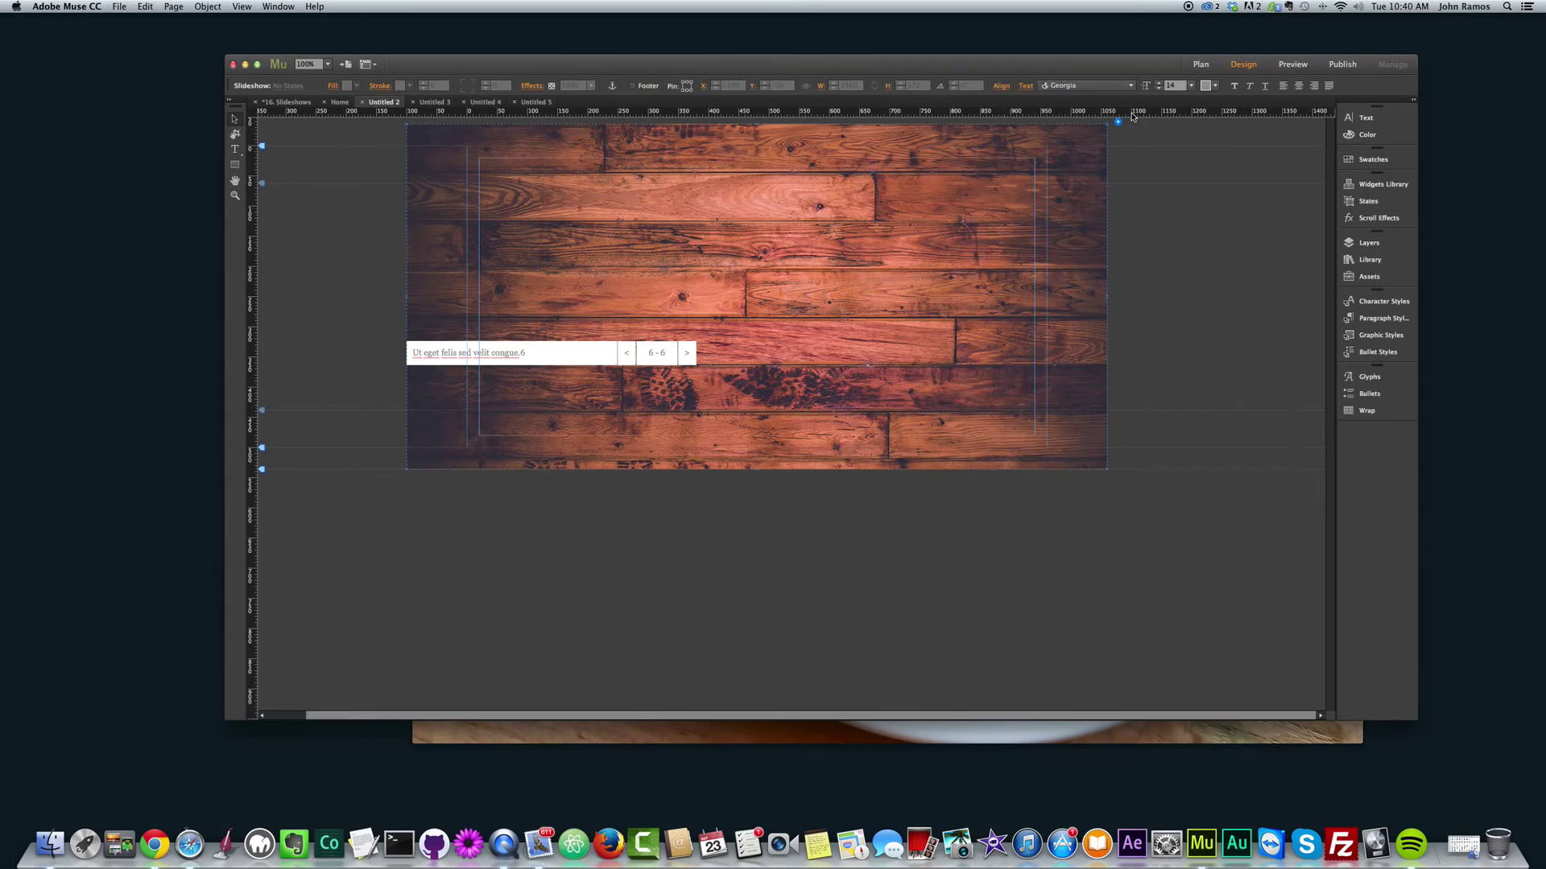
{"action": "left_click", "coordinate": [1118, 123]}
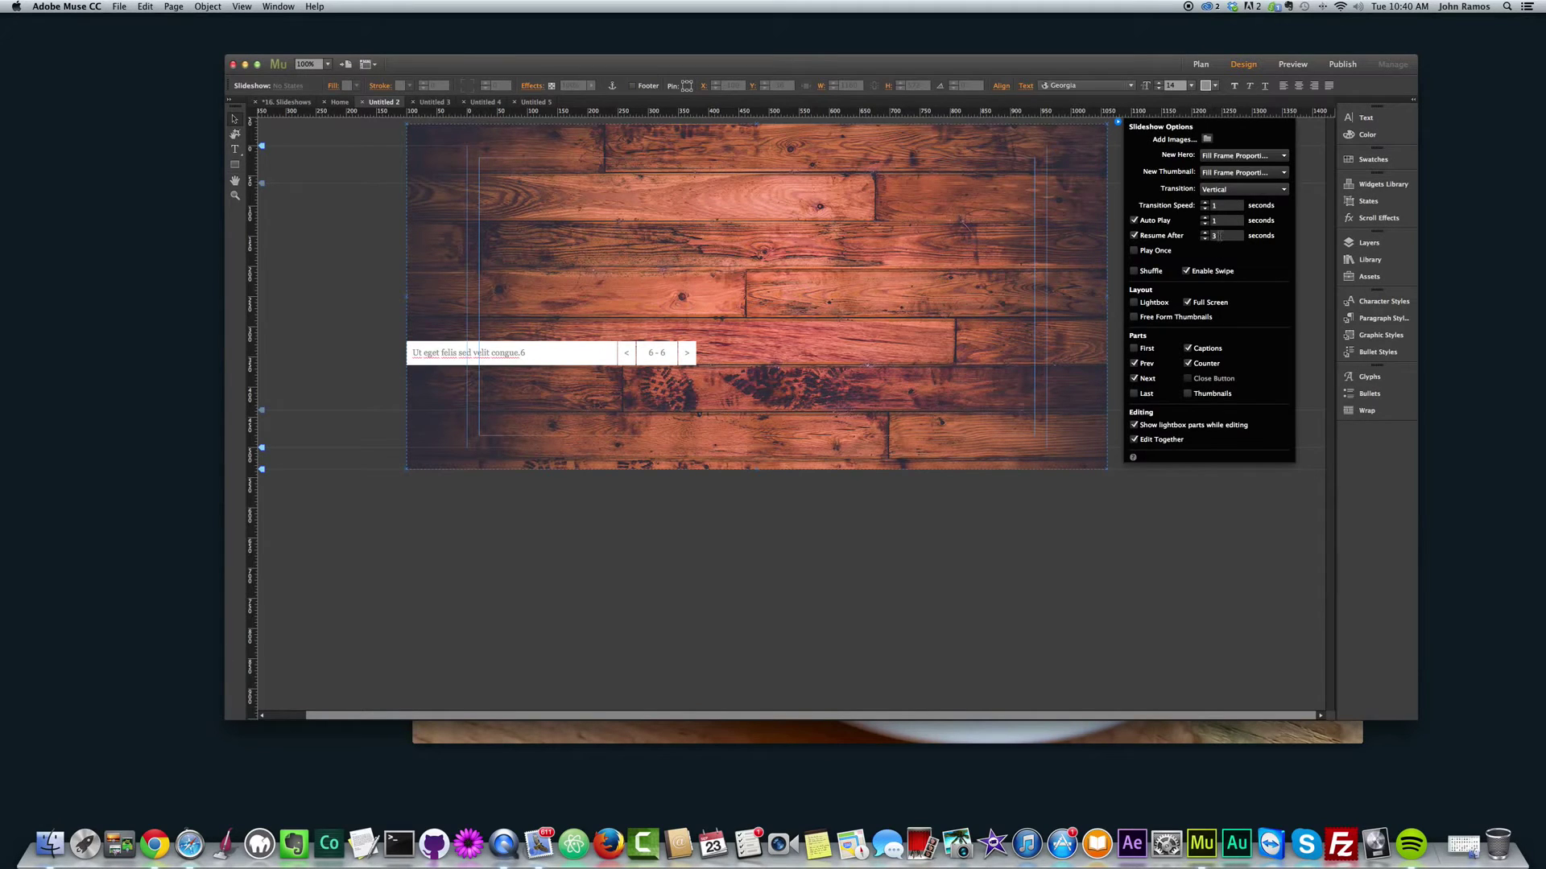
{"action": "left_click", "coordinate": [1213, 205]}
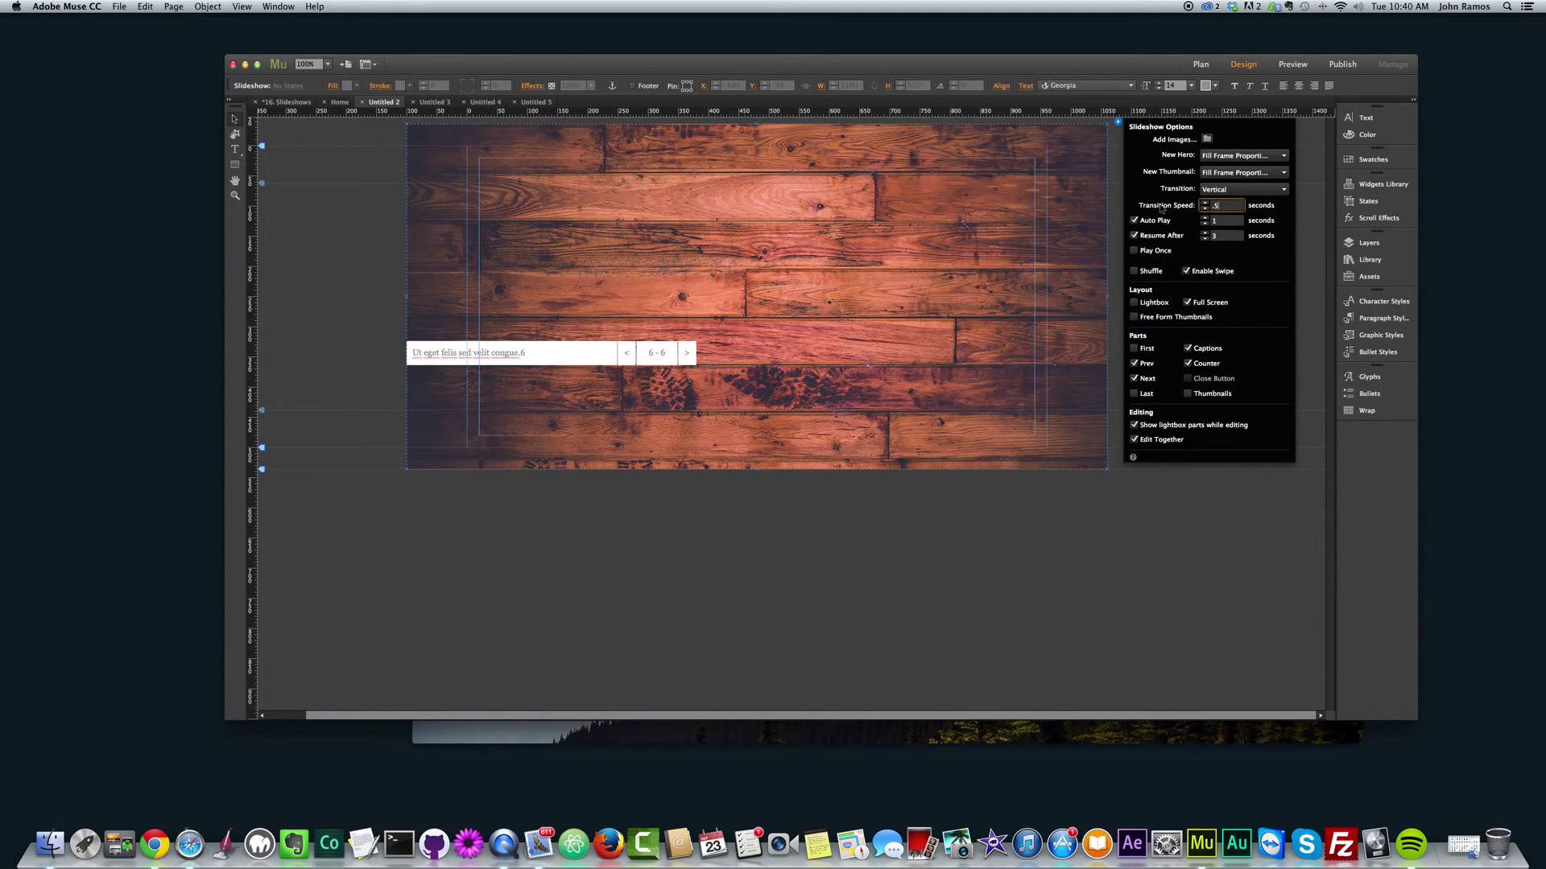
{"action": "key", "text": "Return"}
{"action": "left_click", "coordinate": [1100, 553]}
- Preview the 0.5-second transitions in Chrome, then turn off Full Screen in Slideshow Options
{"action": "key", "text": "super+alt+e"}
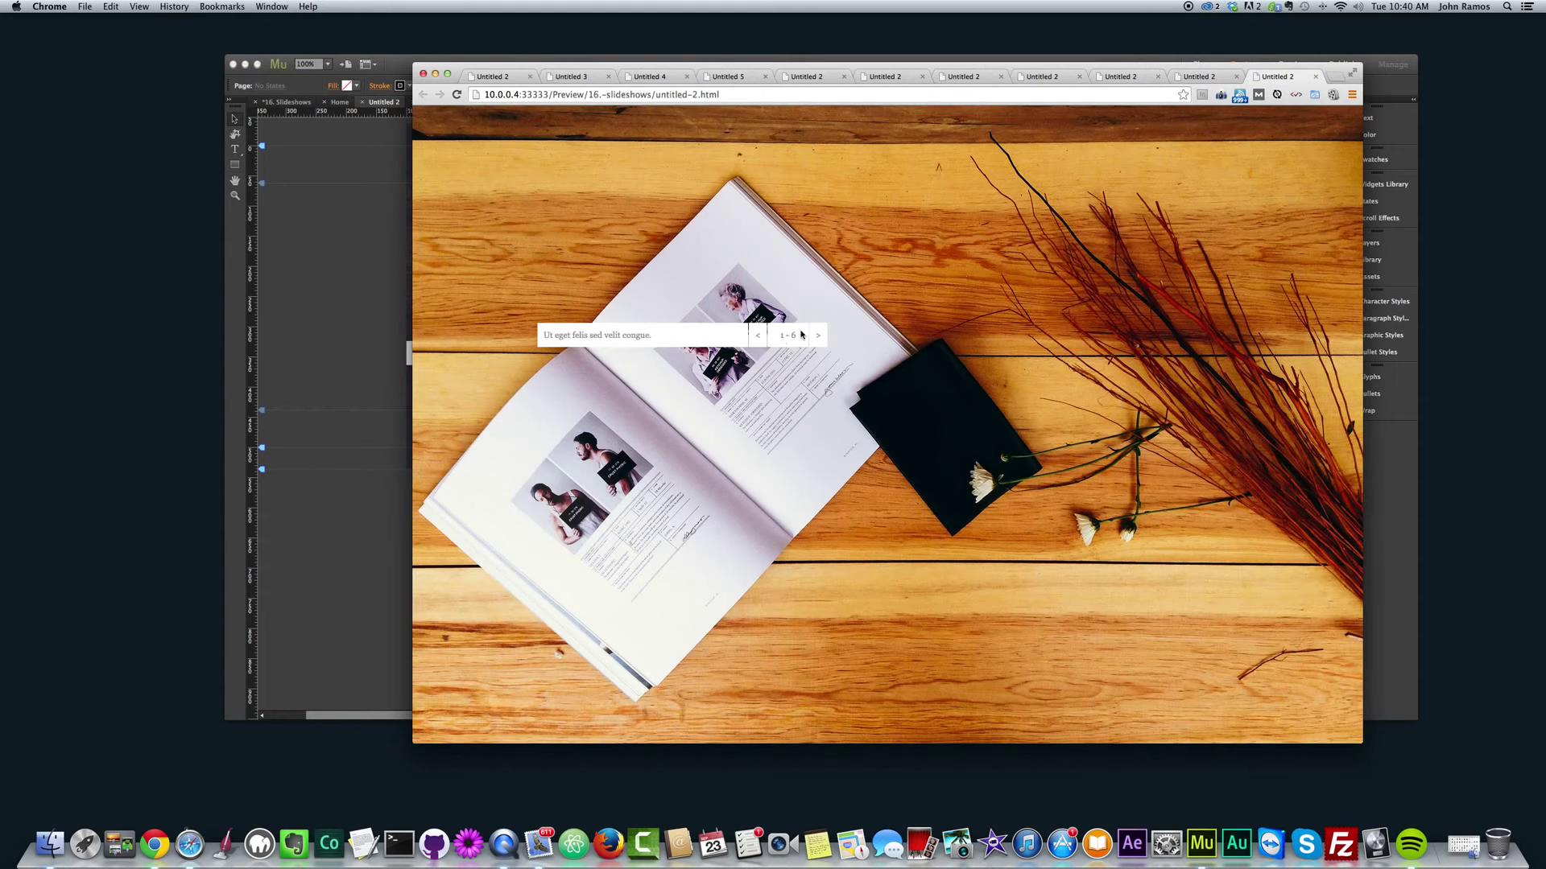
{"action": "left_click", "coordinate": [818, 335]}
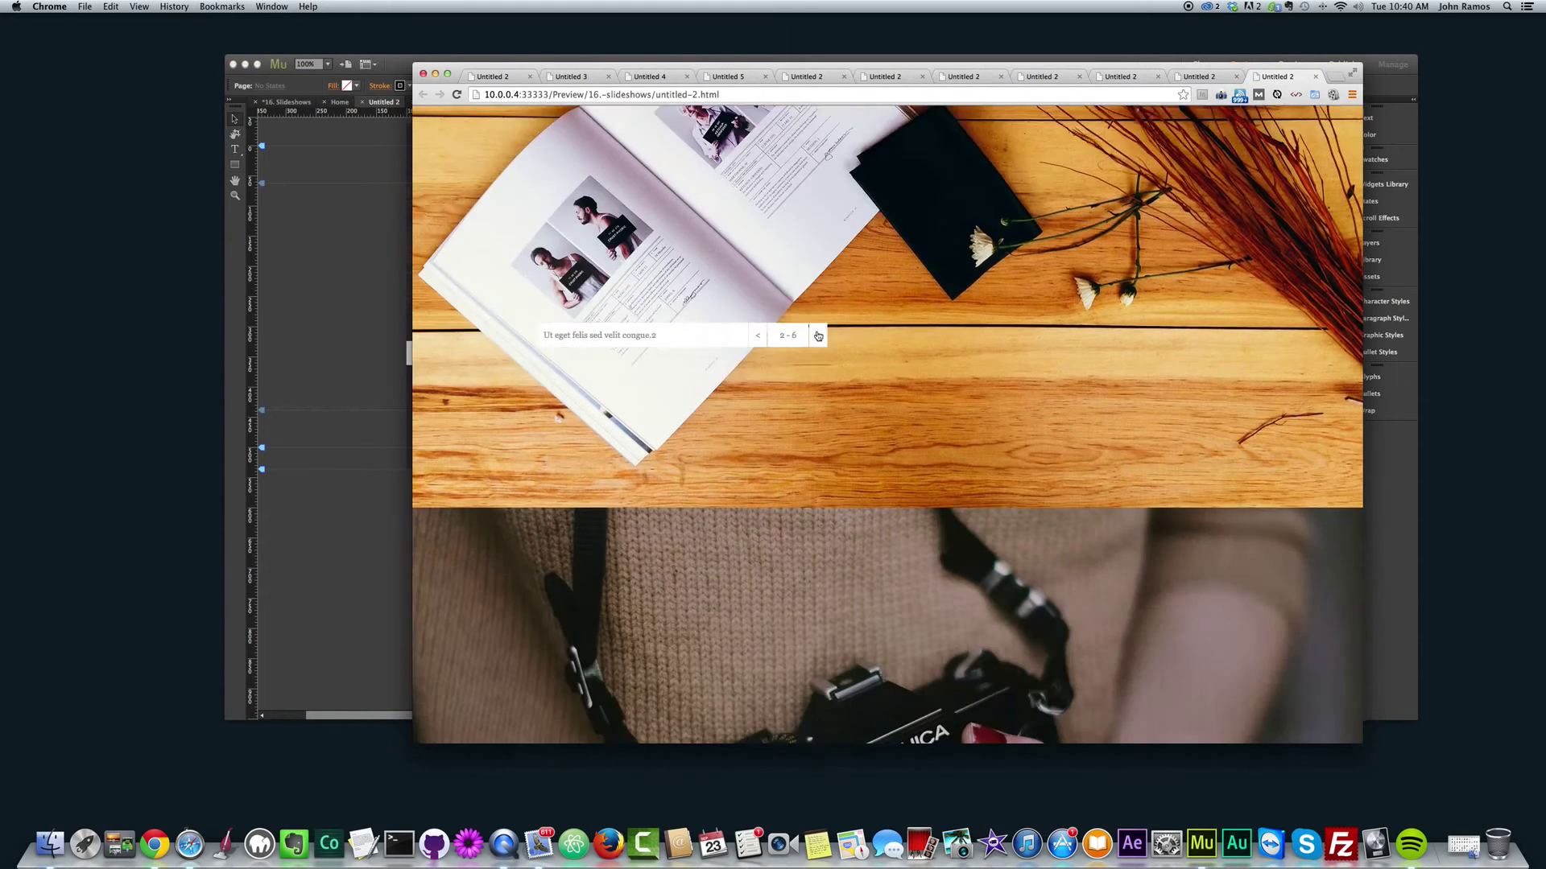
{"action": "left_click", "coordinate": [818, 335]}
{"action": "left_click", "coordinate": [818, 335]}
{"action": "left_click", "coordinate": [818, 336]}
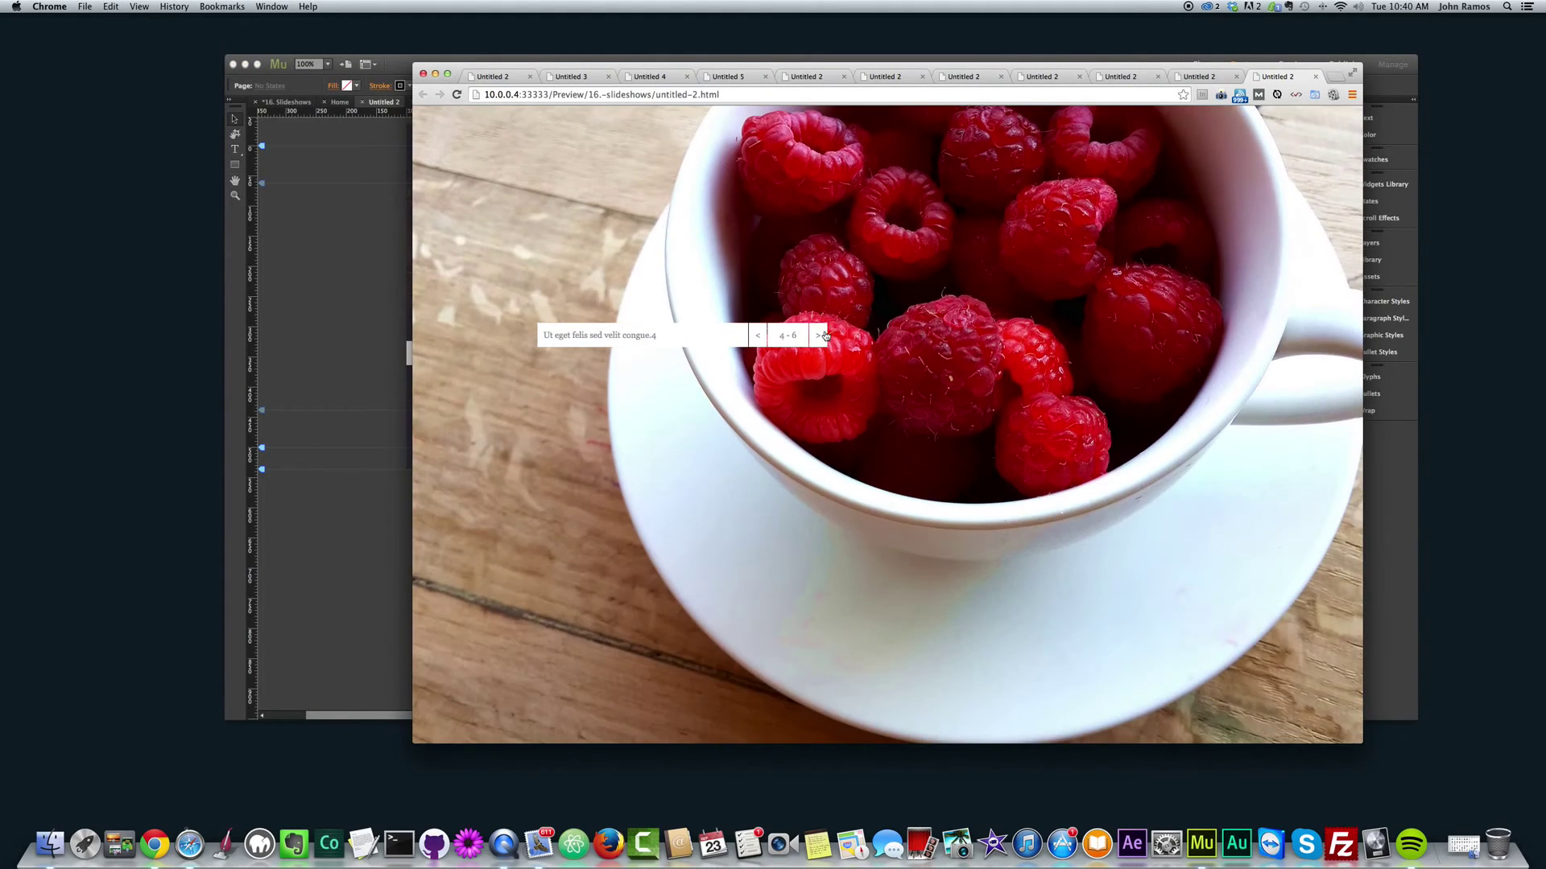
{"action": "key", "text": "super+Tab"}
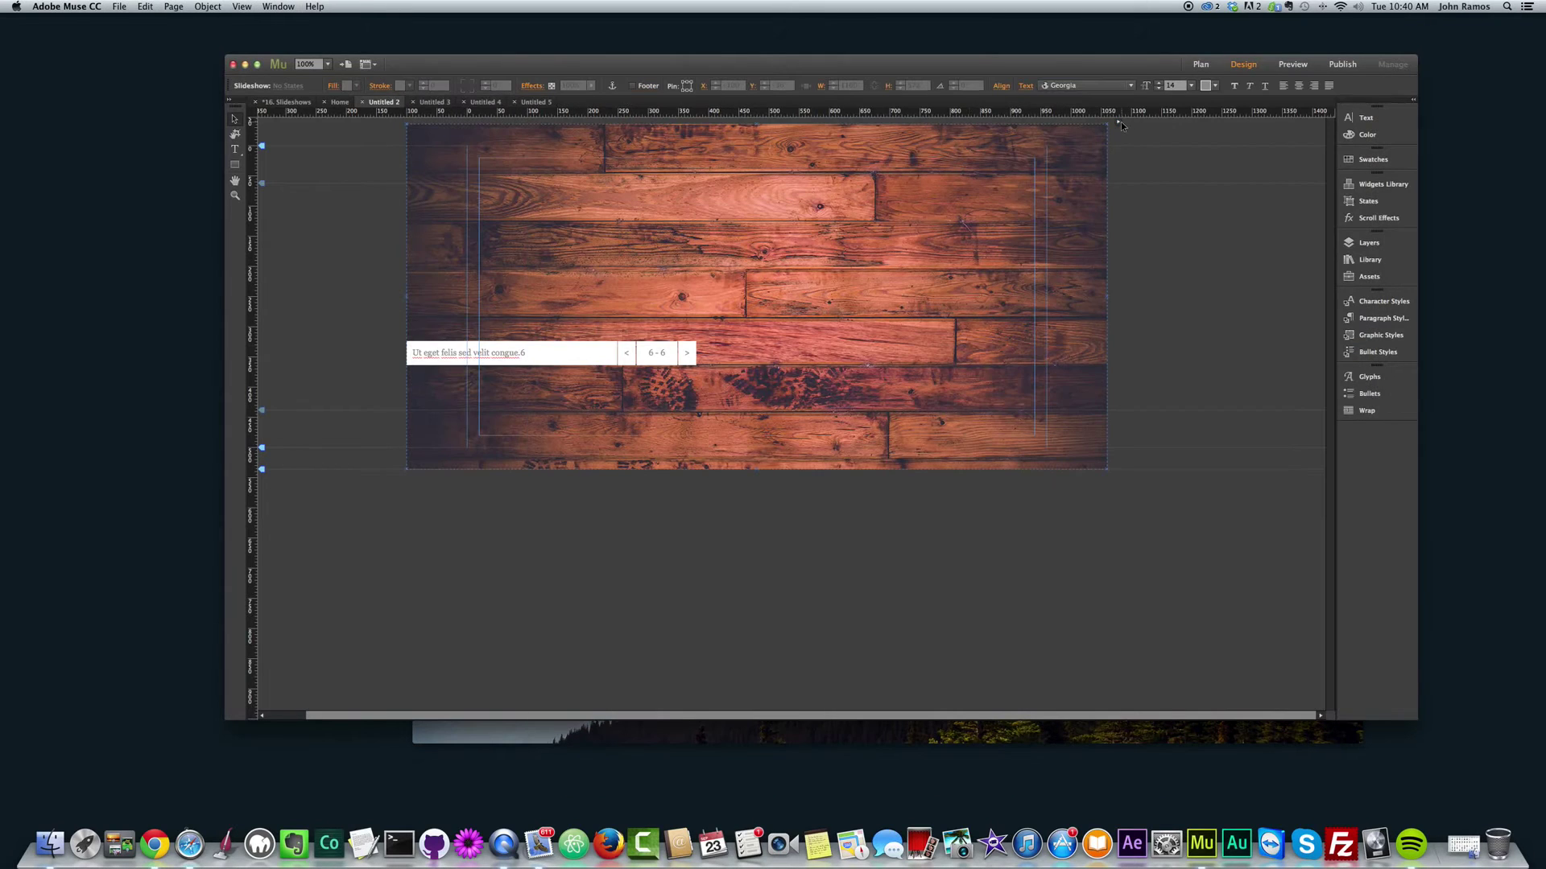
{"action": "left_click", "coordinate": [1119, 124]}
{"action": "left_click", "coordinate": [1186, 302]}
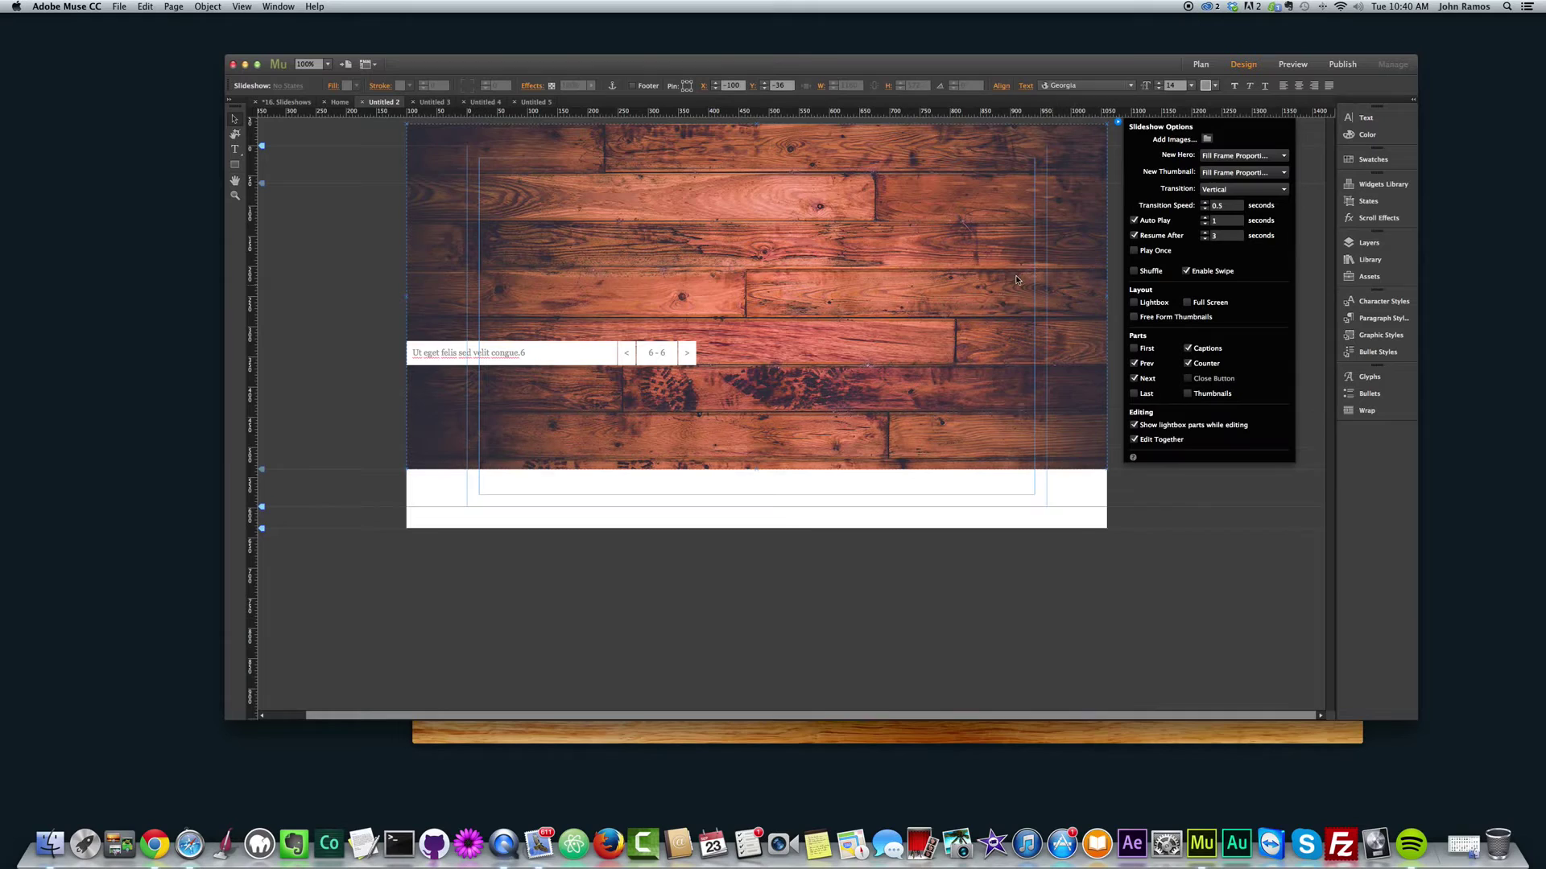
- Shorten the hero image from its top edge and move the caption and navigation frames beneath it
{"action": "left_click", "coordinate": [903, 246]}
{"action": "left_click_drag", "start_coordinate": [757, 124], "coordinate": [758, 236]}
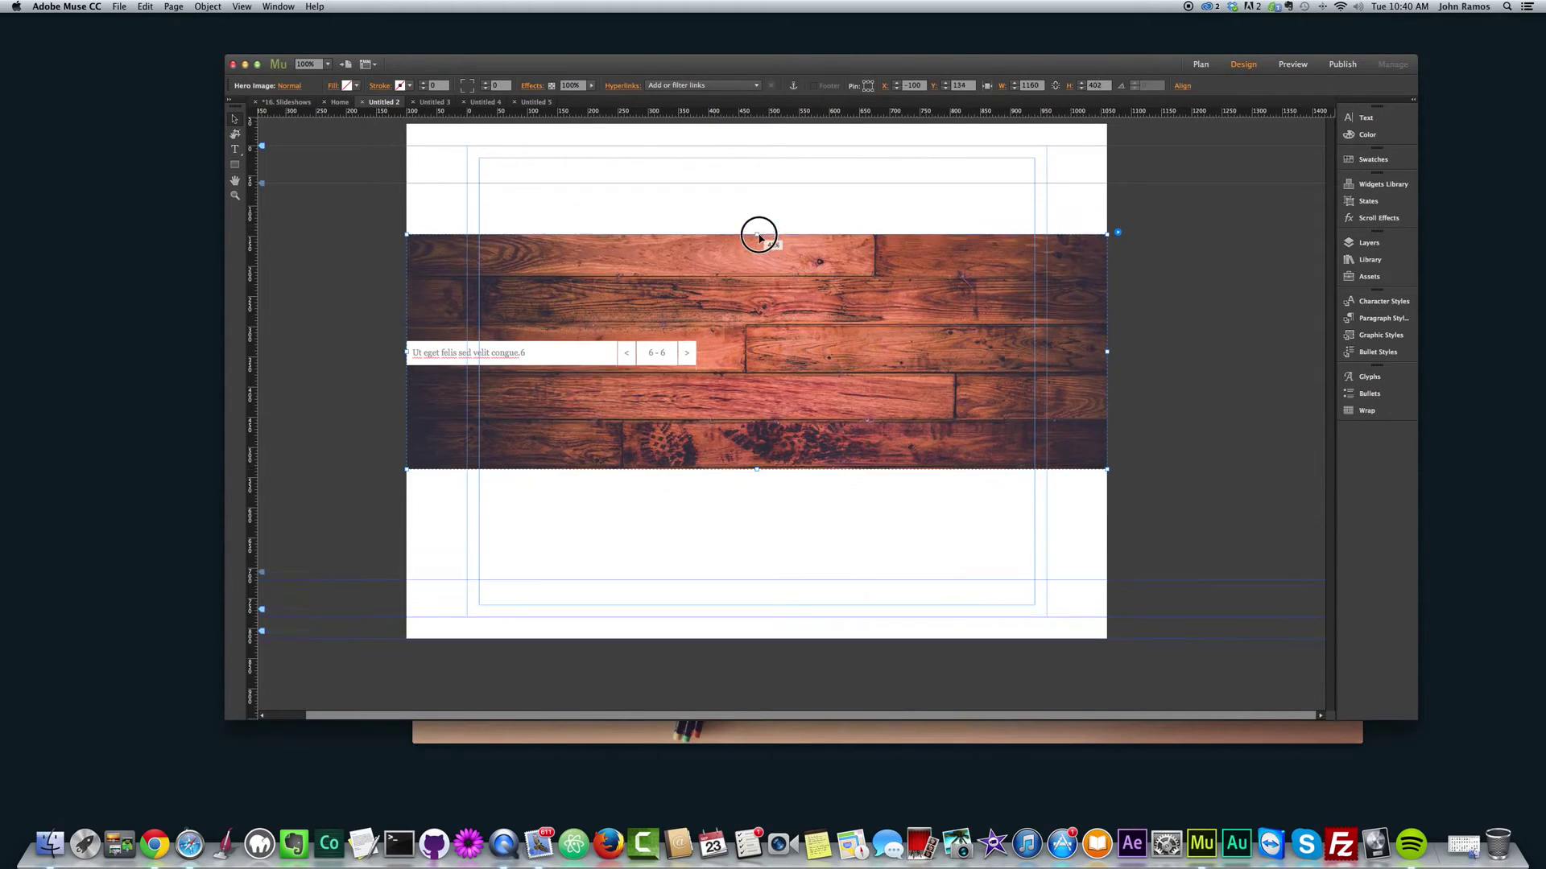
{"action": "left_click_drag", "start_coordinate": [593, 355], "coordinate": [547, 484]}
{"action": "left_click", "coordinate": [612, 355], "text": "shift"}
{"action": "left_click", "coordinate": [317, 407]}
- Preview the shorter slideshow in Chrome and advance one slide
{"action": "key", "text": "super+shift+e"}
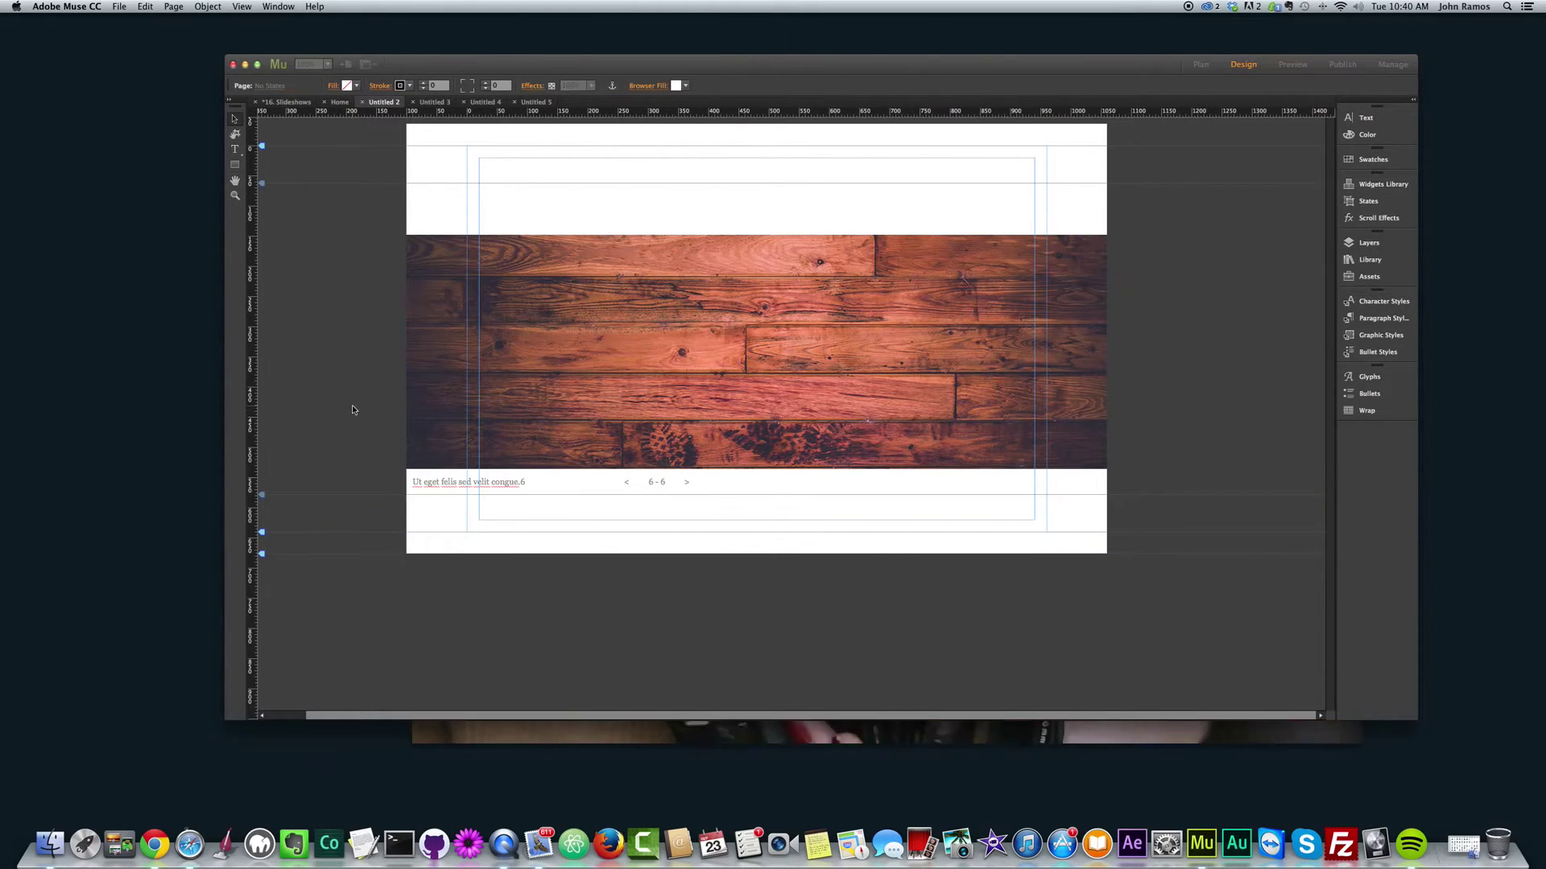
{"action": "left_click", "coordinate": [818, 465]}
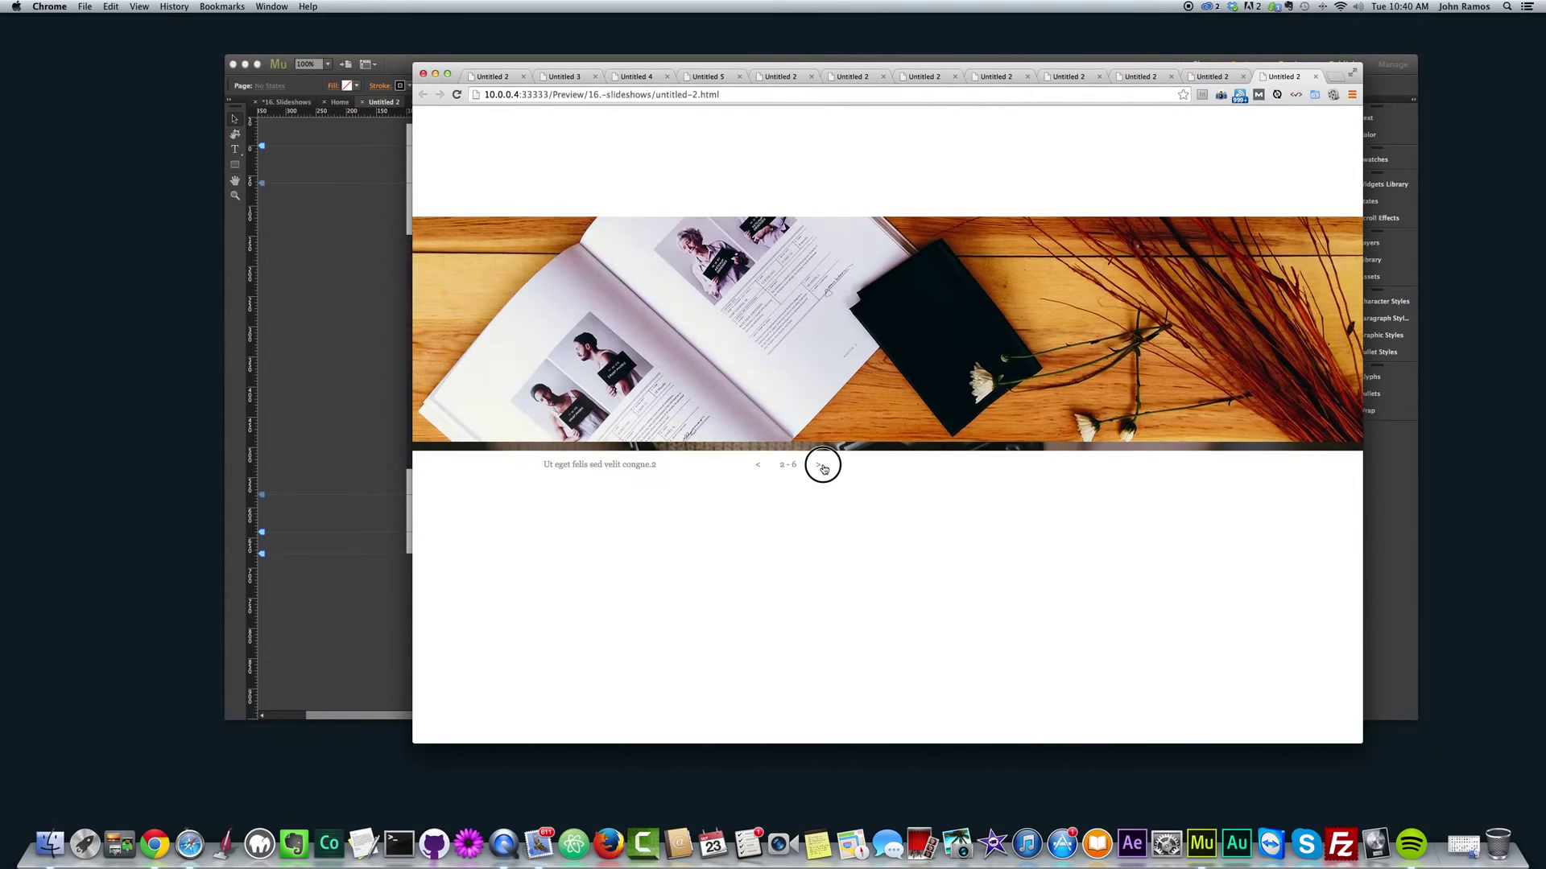
{"action": "left_click", "coordinate": [340, 302]}
- Enable Lightbox layout in the slideshow's options
{"action": "left_click", "coordinate": [1028, 284]}
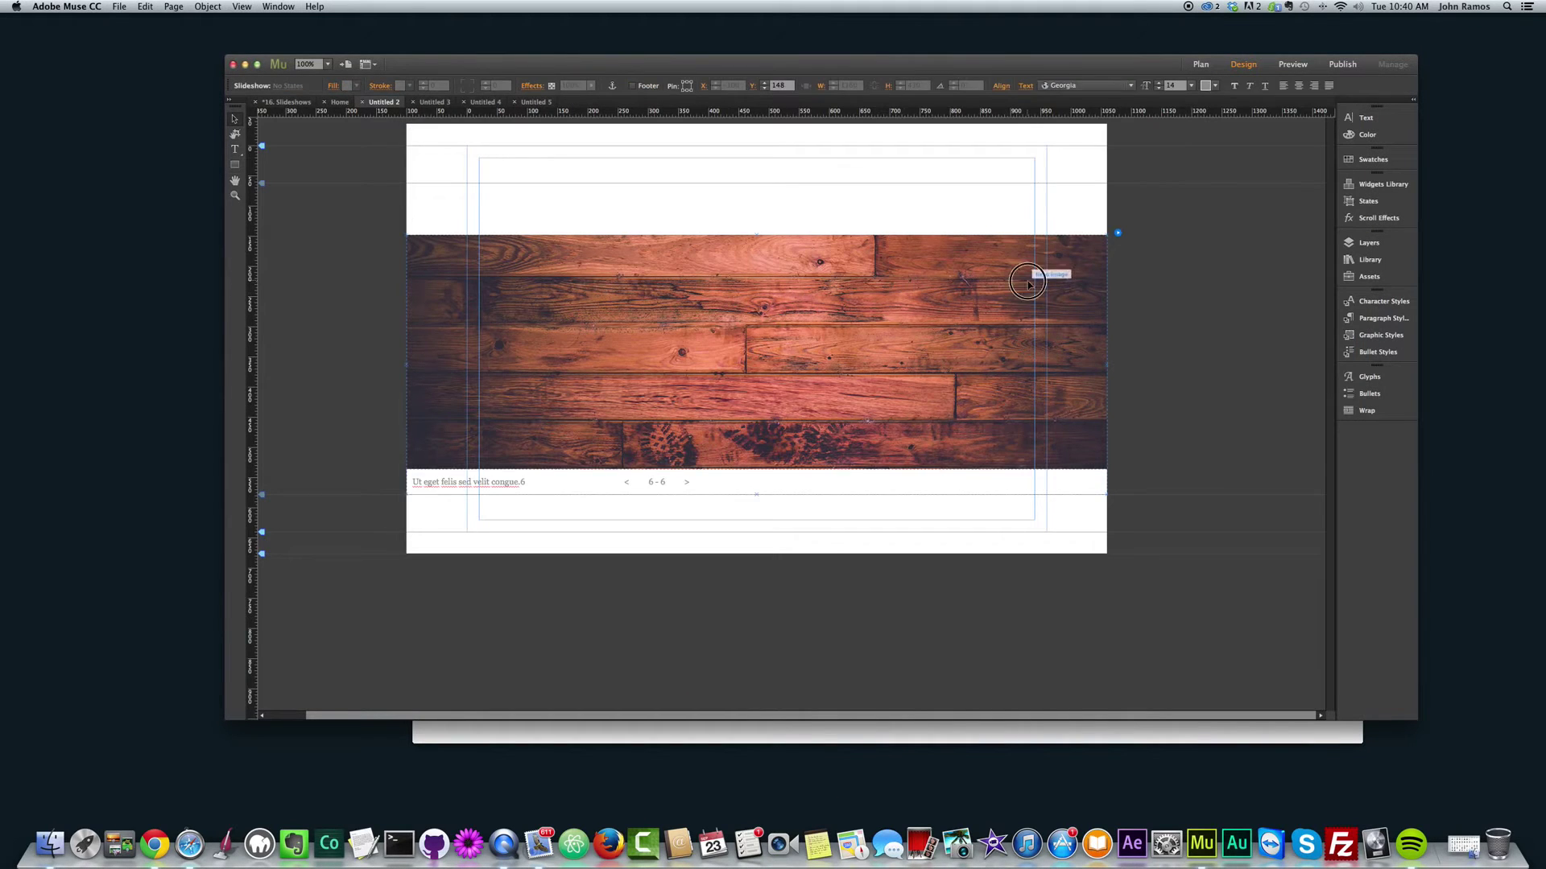
{"action": "left_click", "coordinate": [1117, 232]}
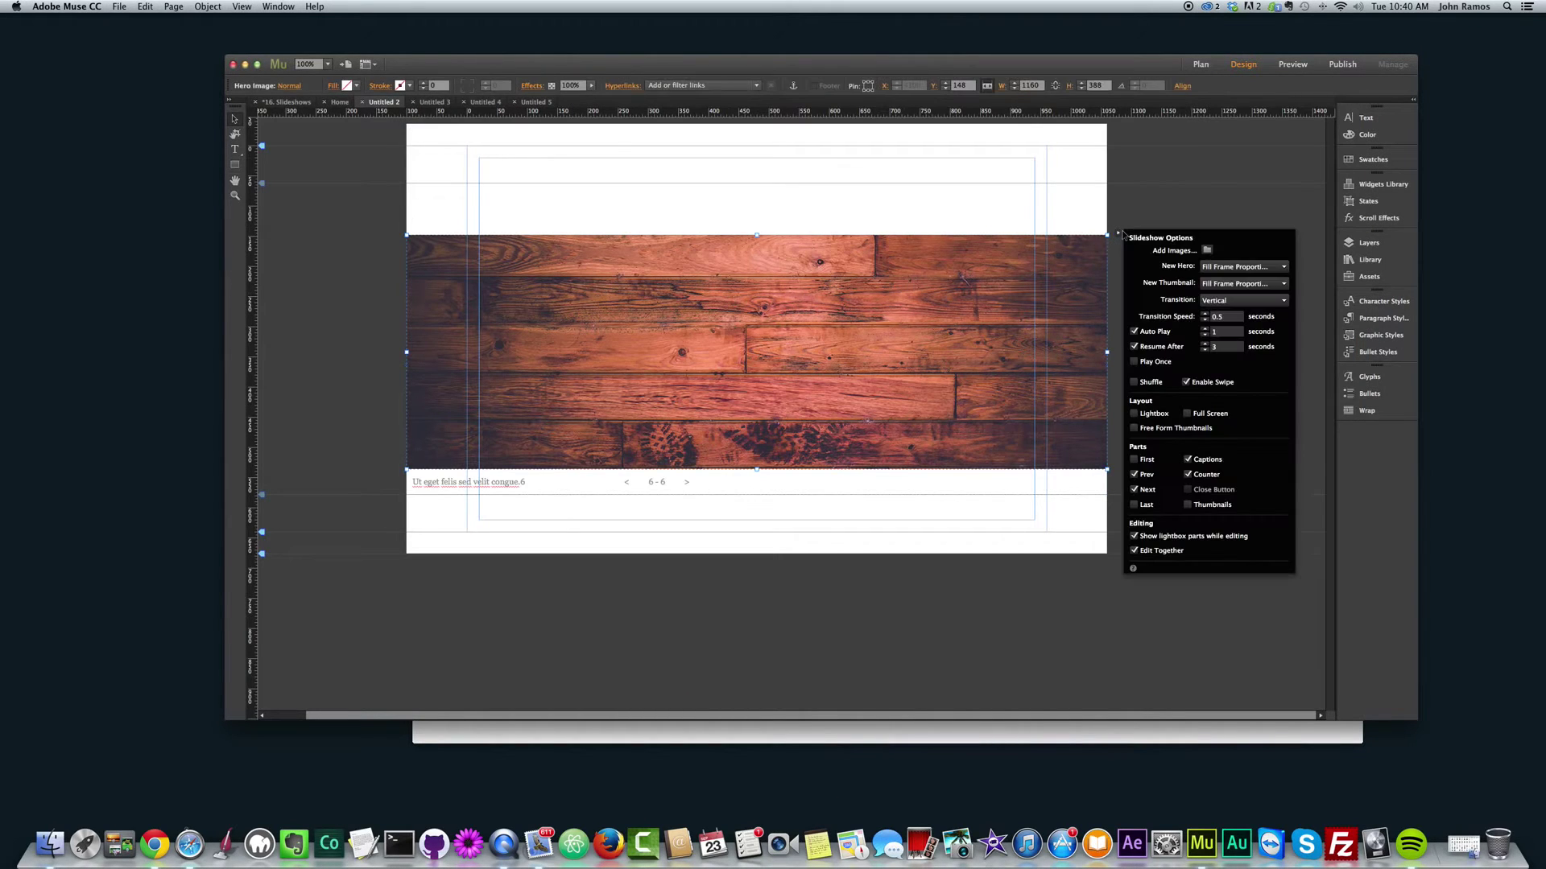
{"action": "left_click", "coordinate": [1135, 414]}
{"action": "left_click", "coordinate": [922, 503]}
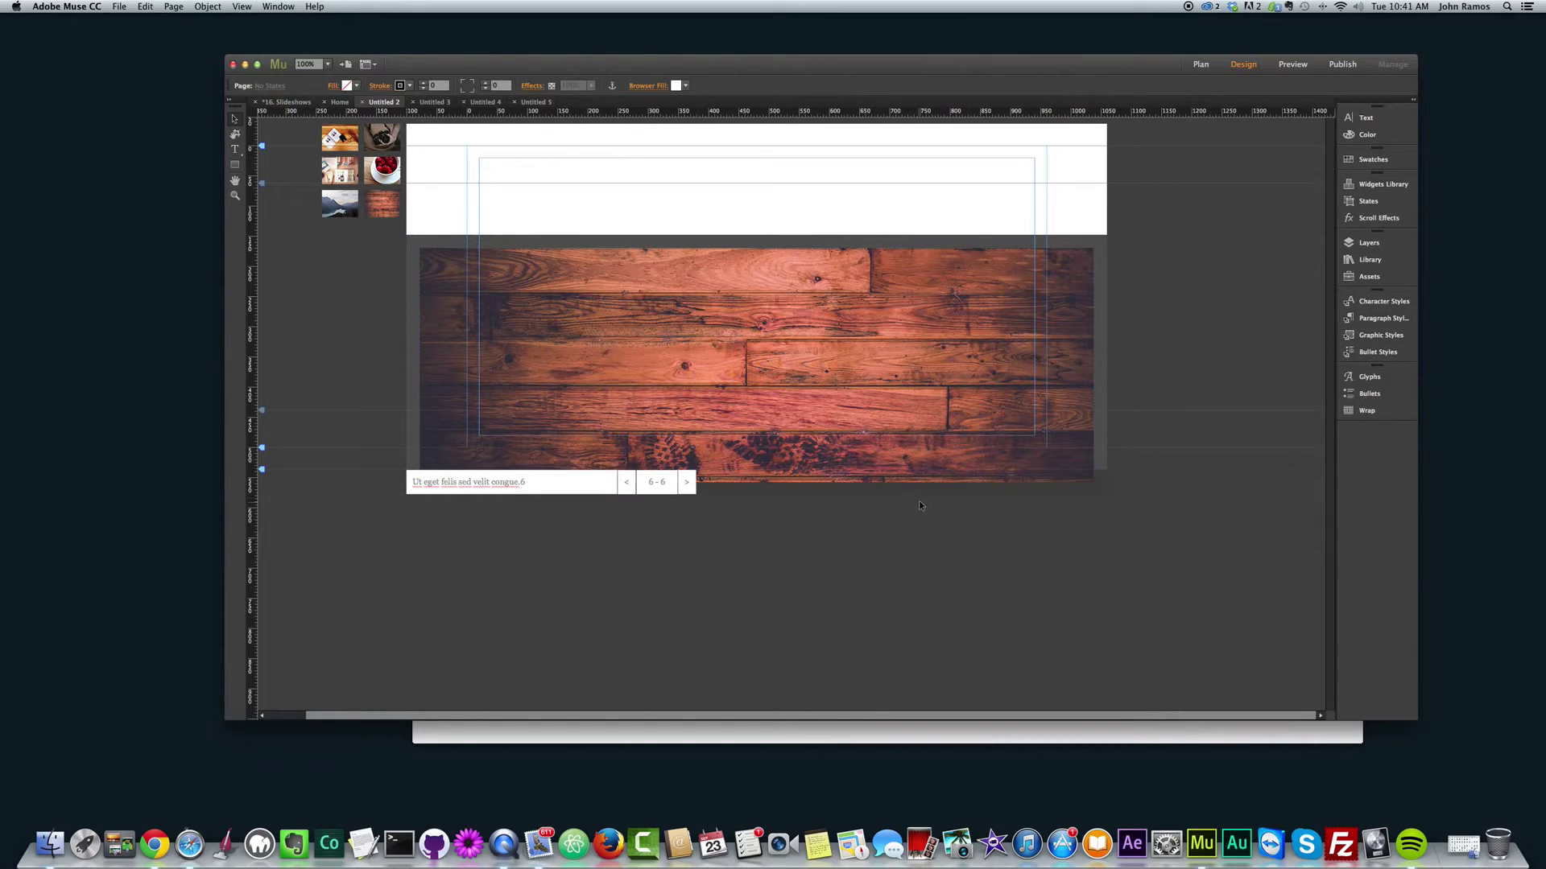
- Click through the thumbnail grid to view each slide, ending on the first
{"action": "left_click", "coordinate": [401, 210]}
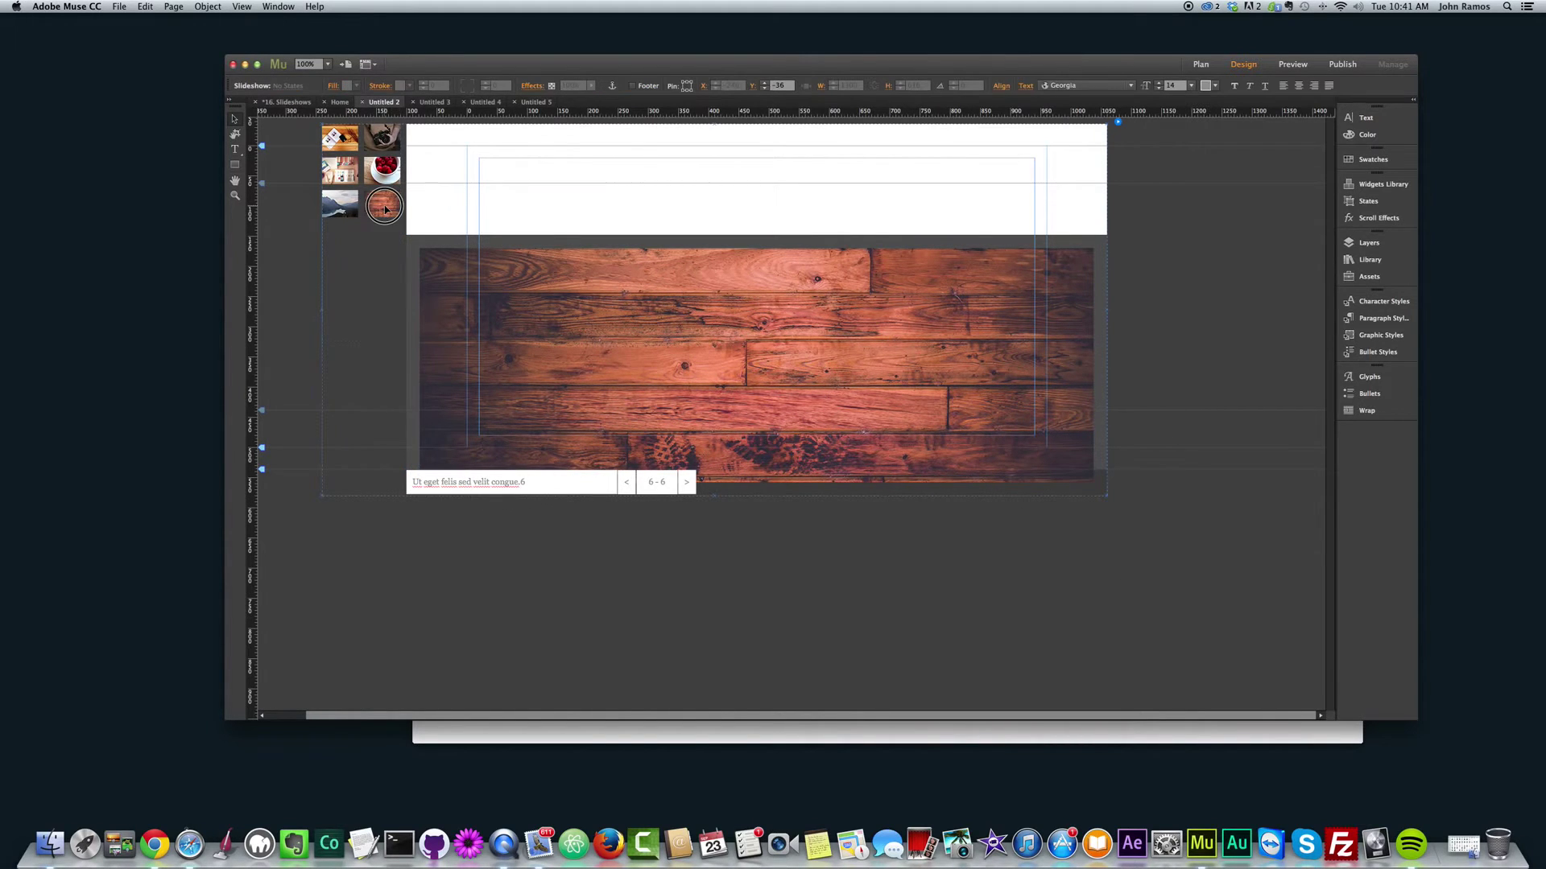
{"action": "left_click", "coordinate": [385, 209]}
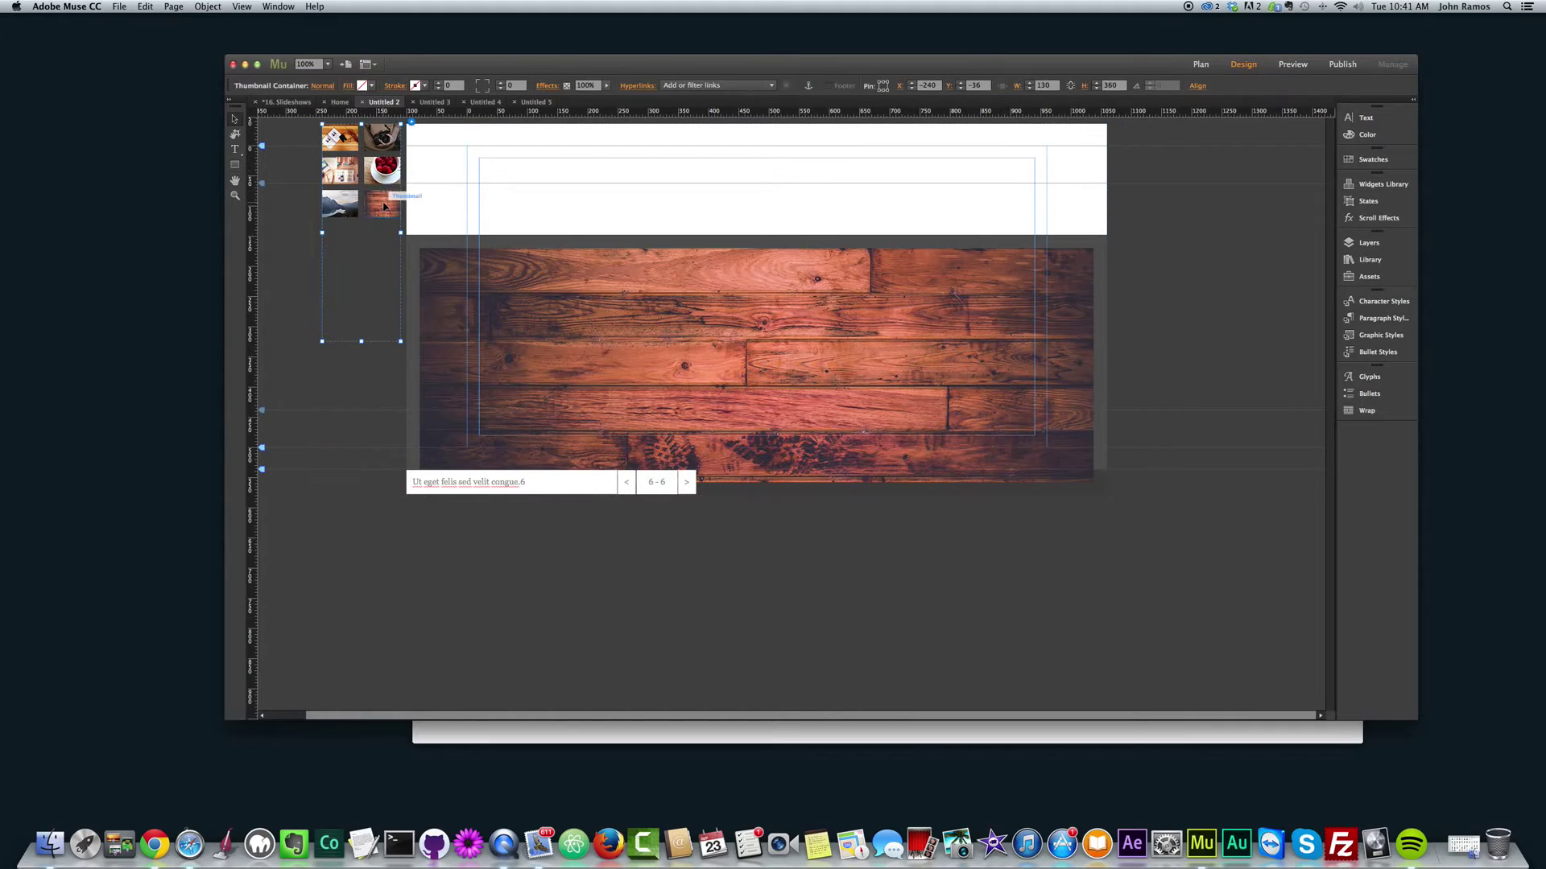
{"action": "left_click", "coordinate": [385, 208]}
{"action": "left_click", "coordinate": [339, 201]}
{"action": "left_click", "coordinate": [345, 173]}
{"action": "left_click", "coordinate": [385, 167]}
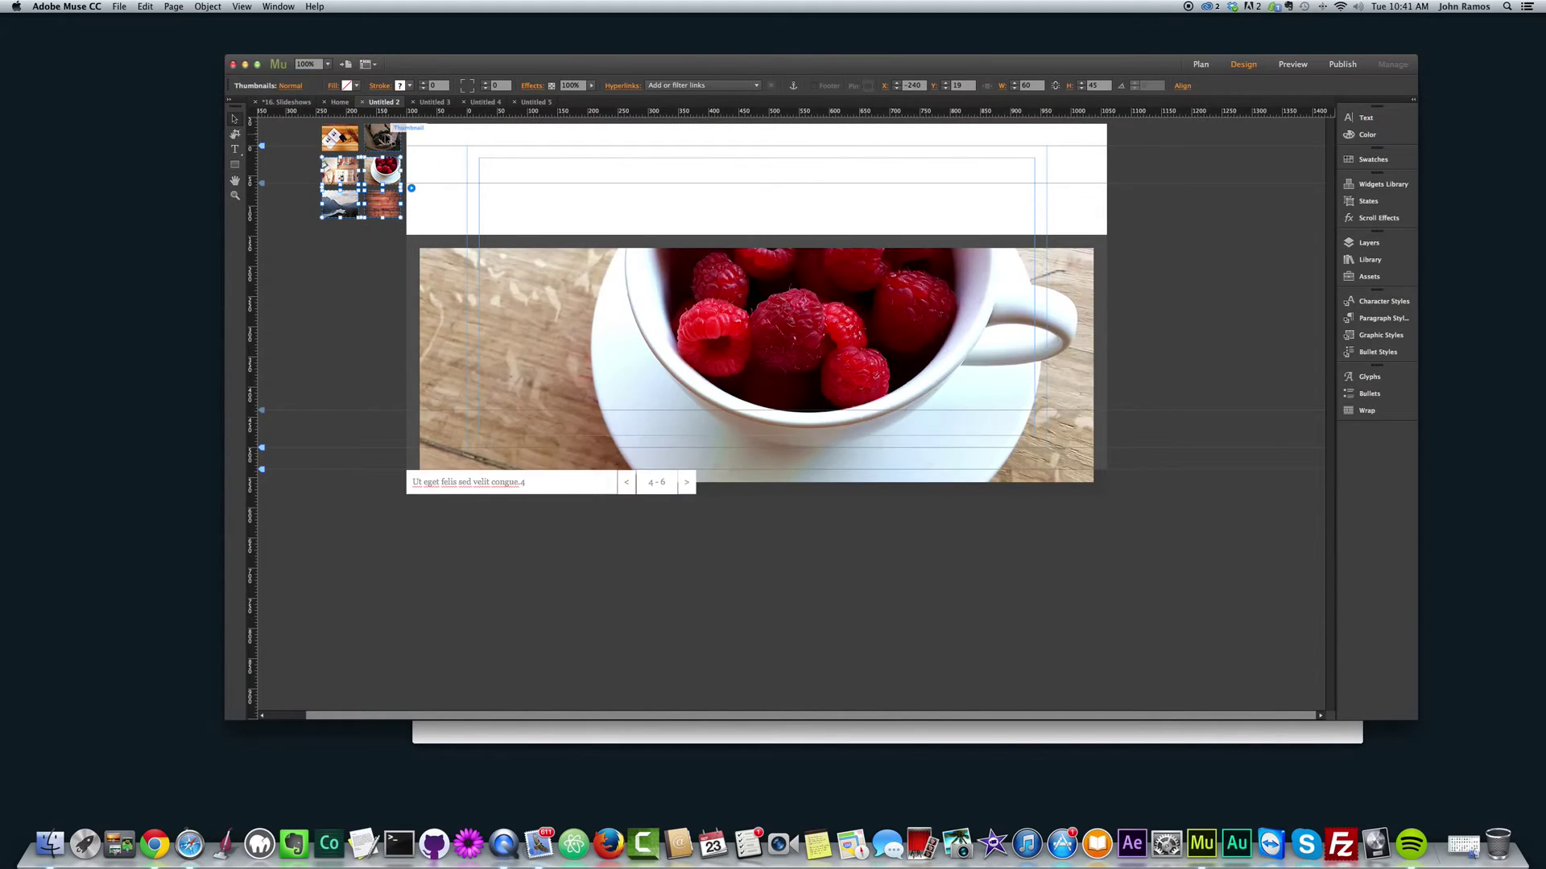
{"action": "left_click", "coordinate": [385, 138]}
{"action": "left_click", "coordinate": [339, 137]}
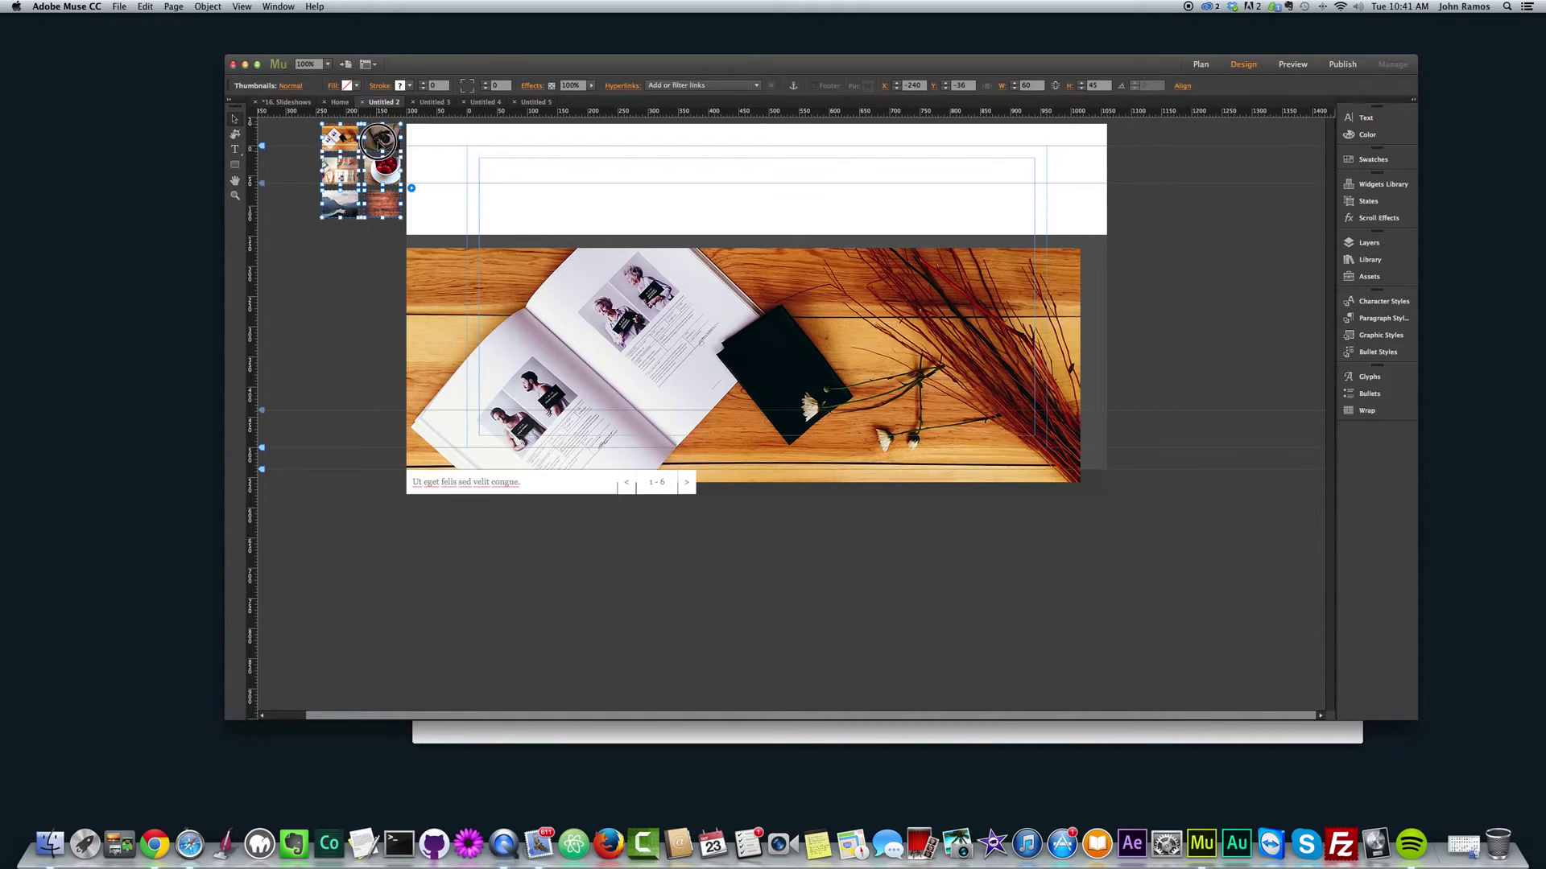
- Move the thumbnail grid into the white header and nudge the slideshow container down
{"action": "key", "text": "Escape"}
{"action": "left_click_drag", "start_coordinate": [360, 274], "coordinate": [506, 304]}
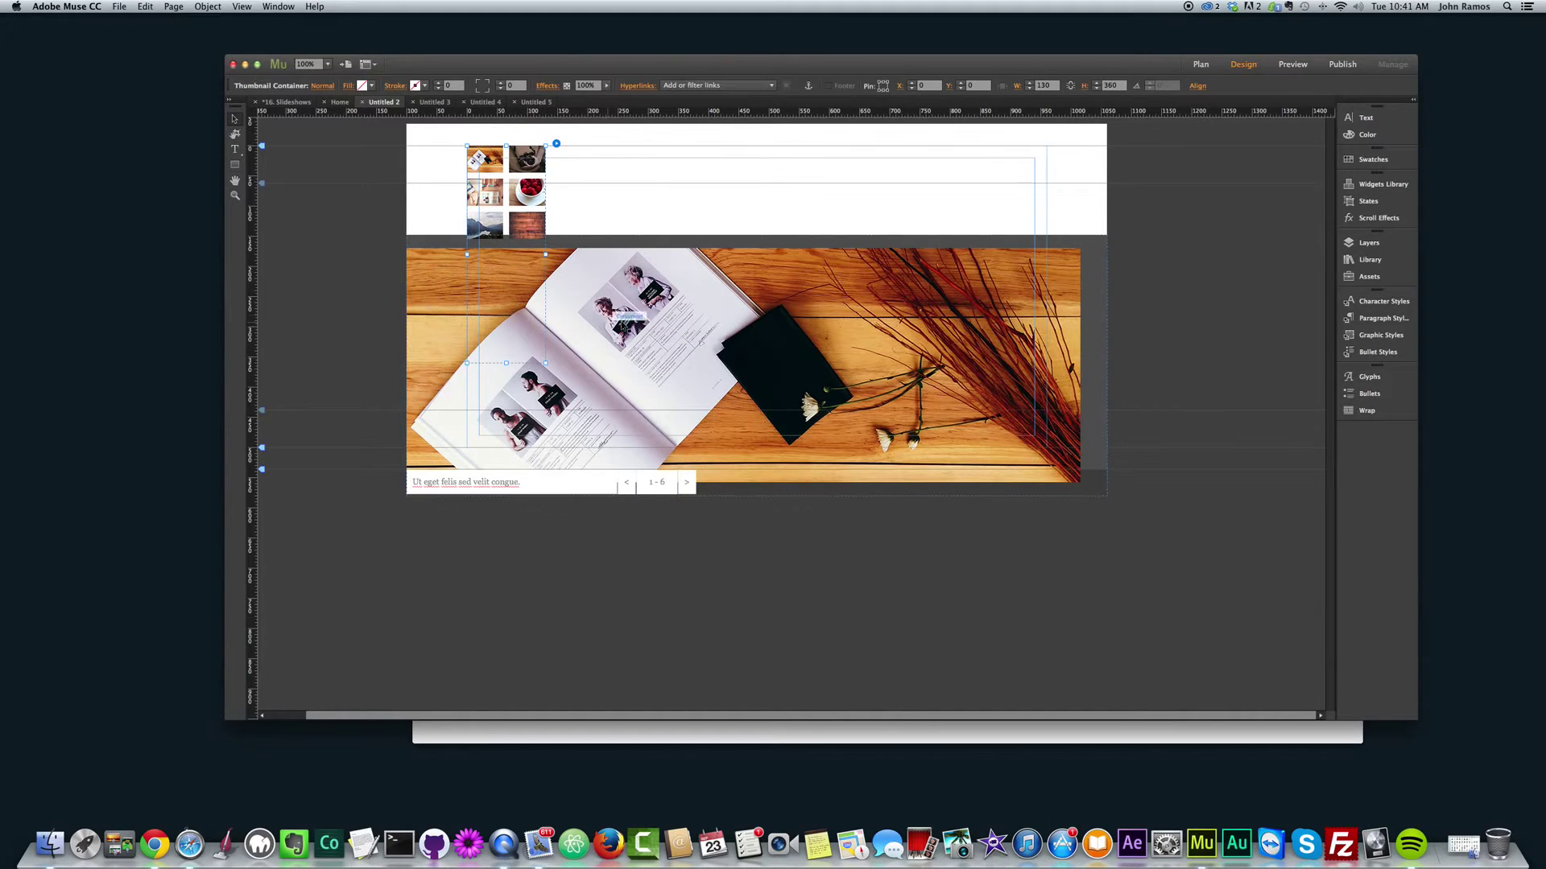
{"action": "key", "text": "Escape"}
{"action": "left_click_drag", "start_coordinate": [724, 311], "coordinate": [725, 323]}
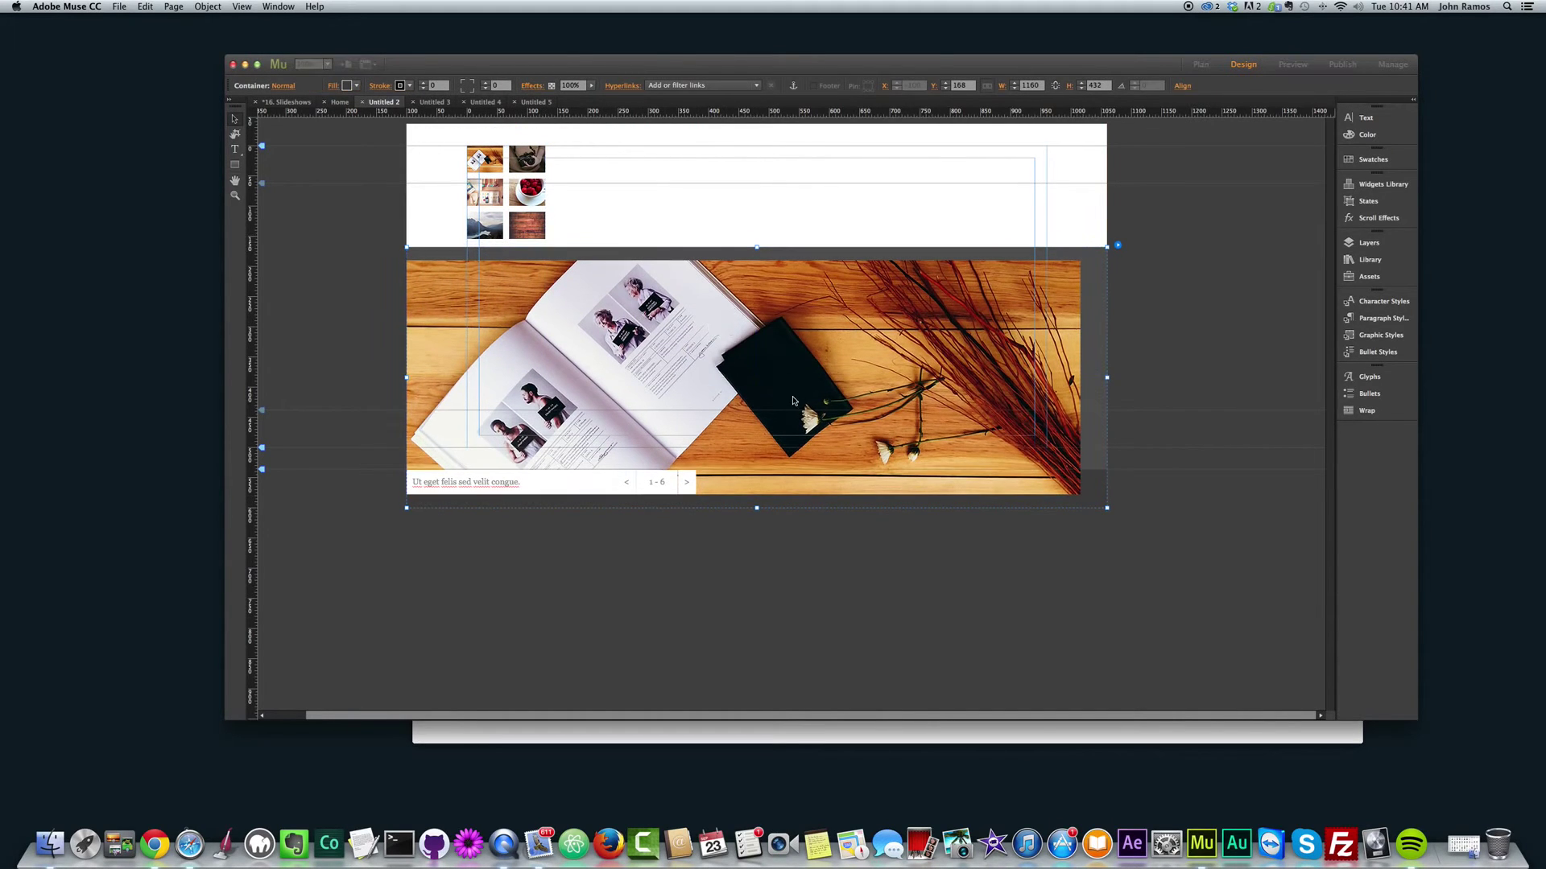
- Preview in Chrome, opening and closing the lightbox from the raspberry and mountain thumbnails
{"action": "key", "text": "super+shift+e"}
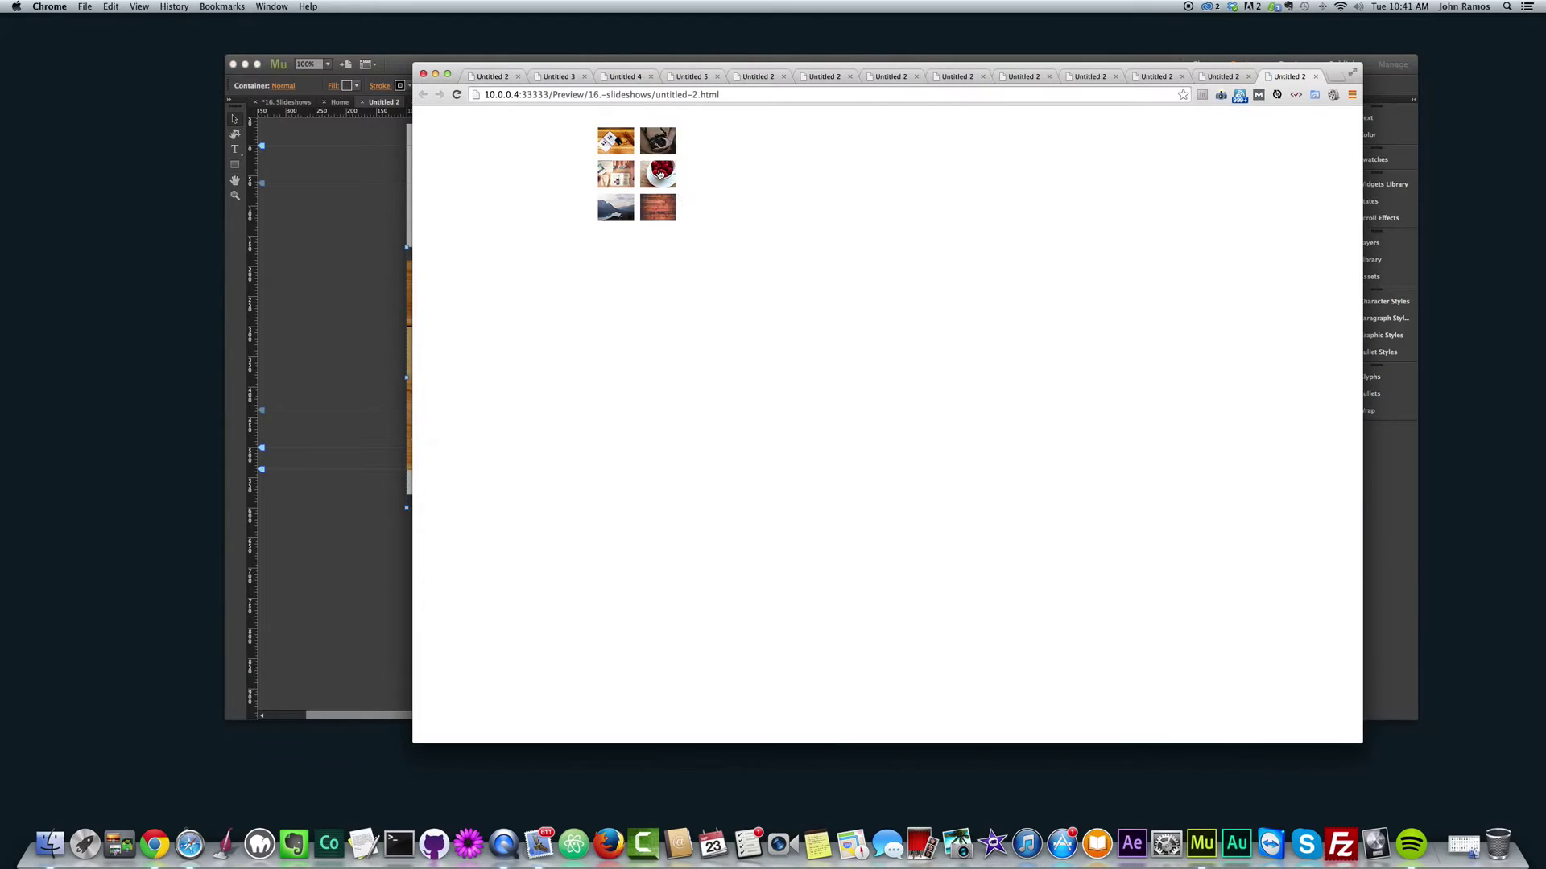
{"action": "left_click", "coordinate": [660, 173]}
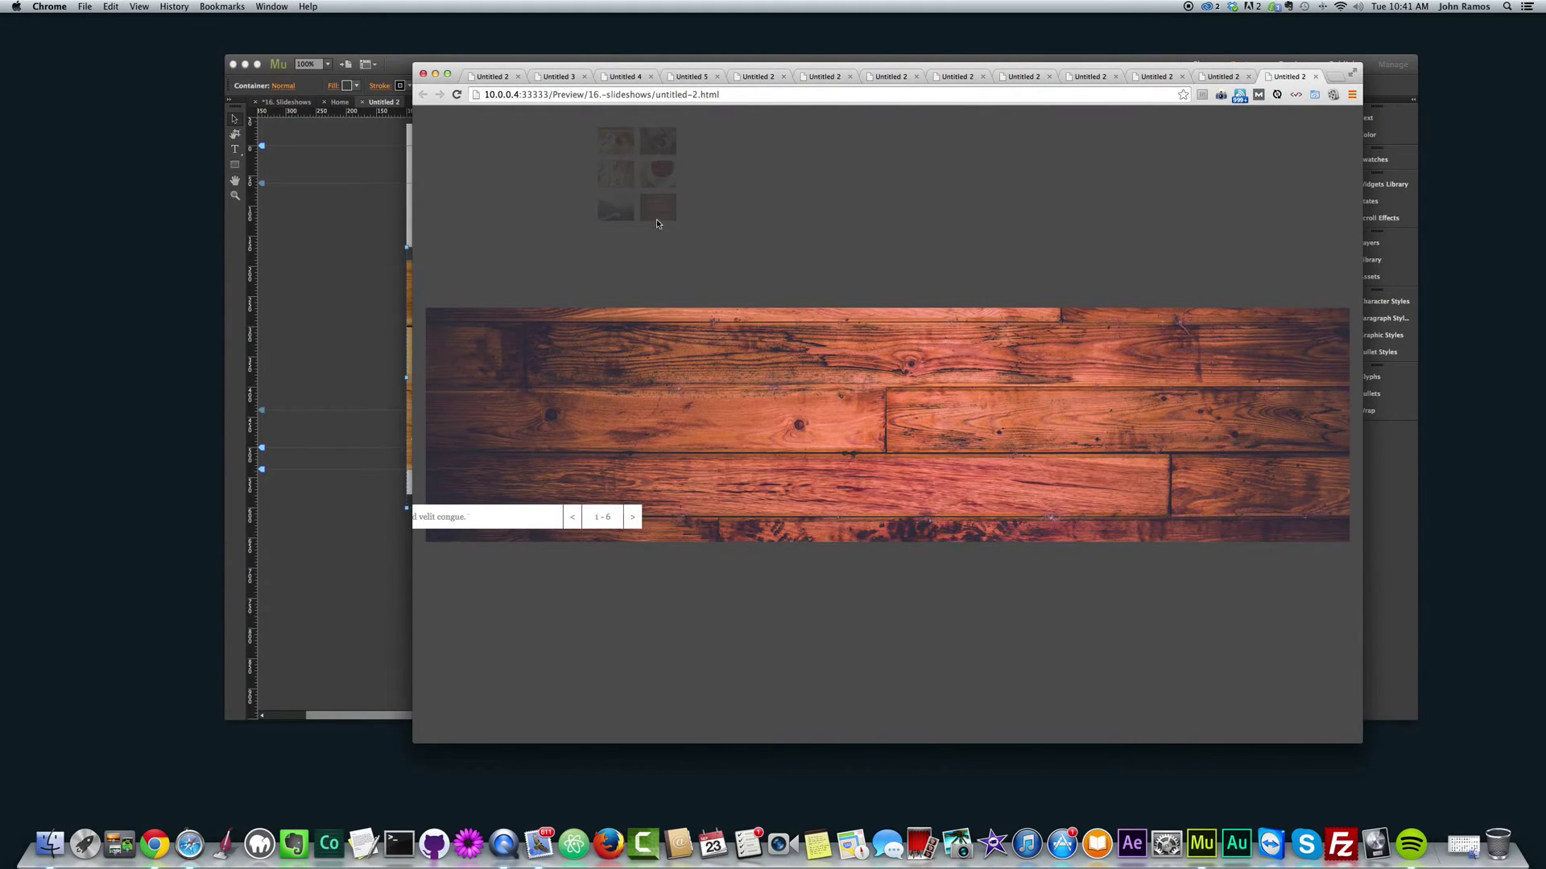
{"action": "left_click", "coordinate": [656, 219]}
{"action": "left_click", "coordinate": [614, 209]}
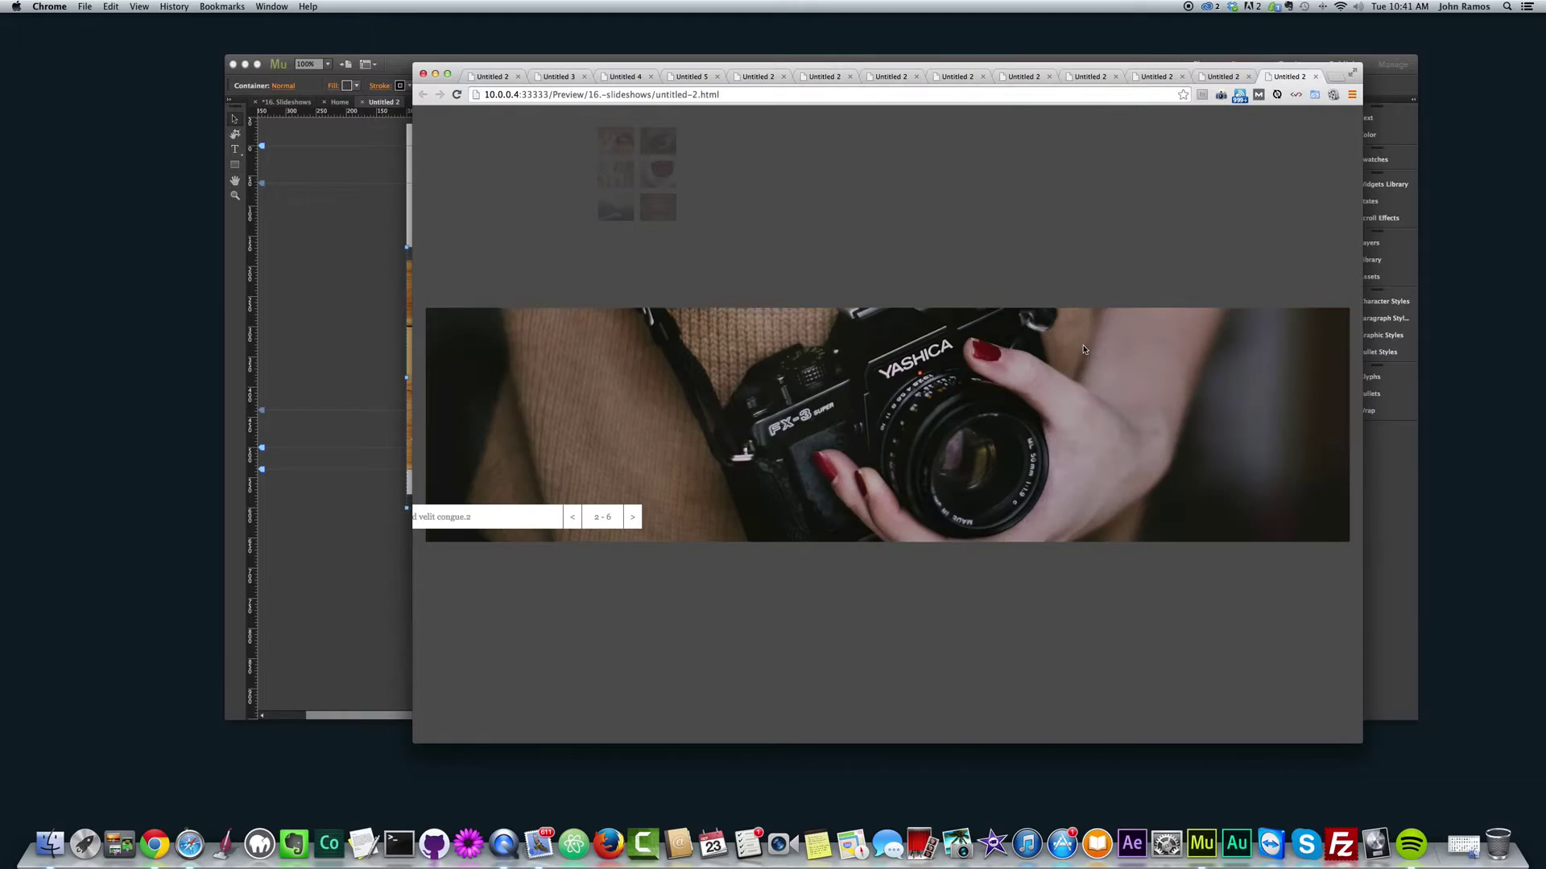
{"action": "left_click", "coordinate": [668, 167]}
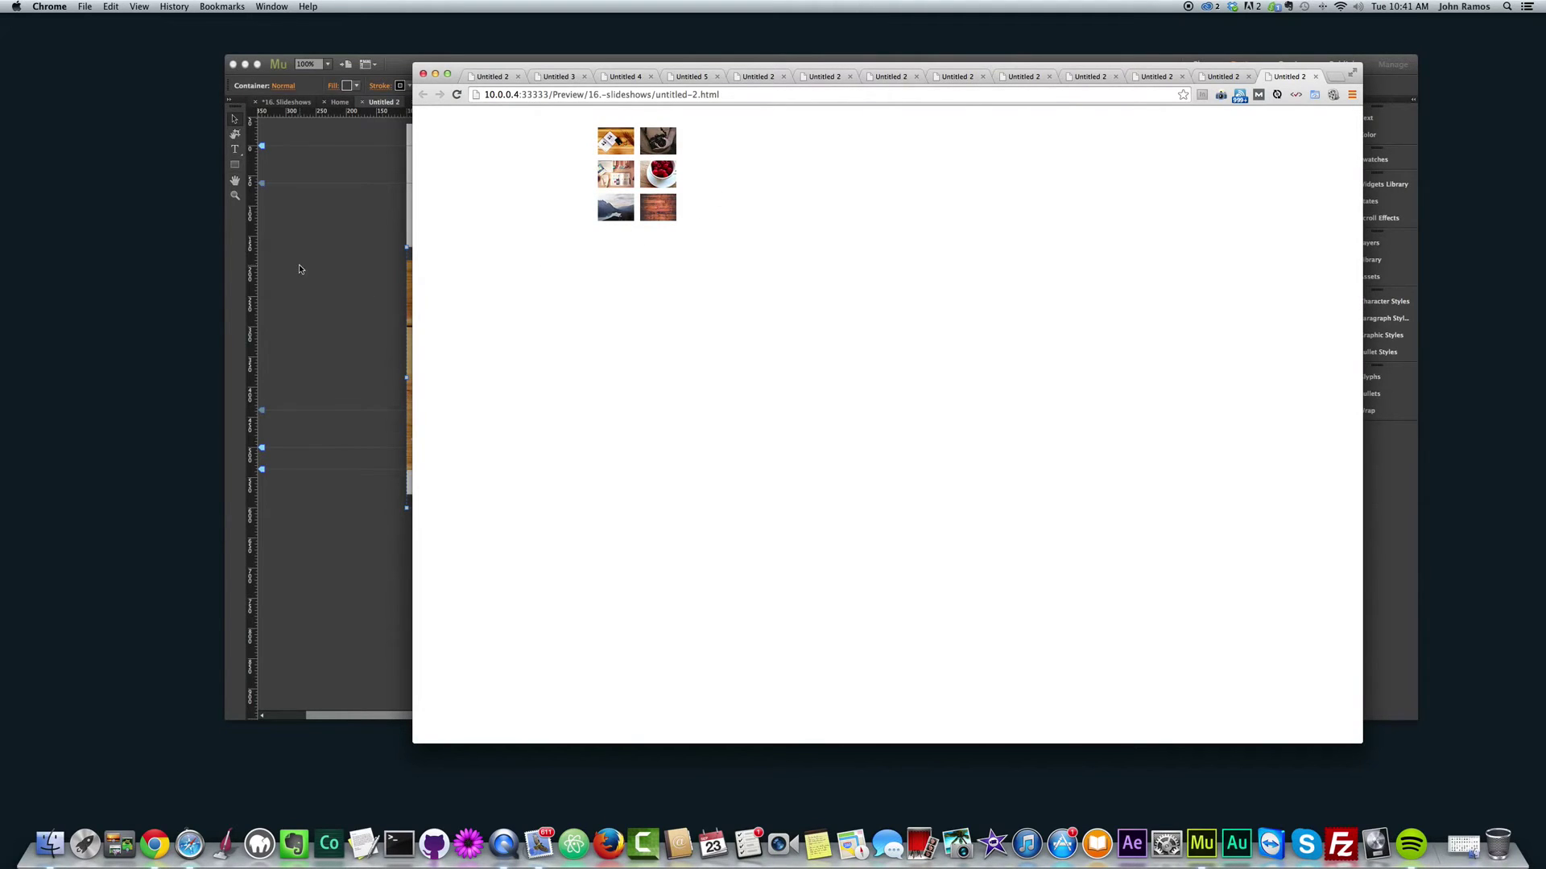
{"action": "left_click", "coordinate": [299, 269]}
{"action": "left_click", "coordinate": [1118, 144]}
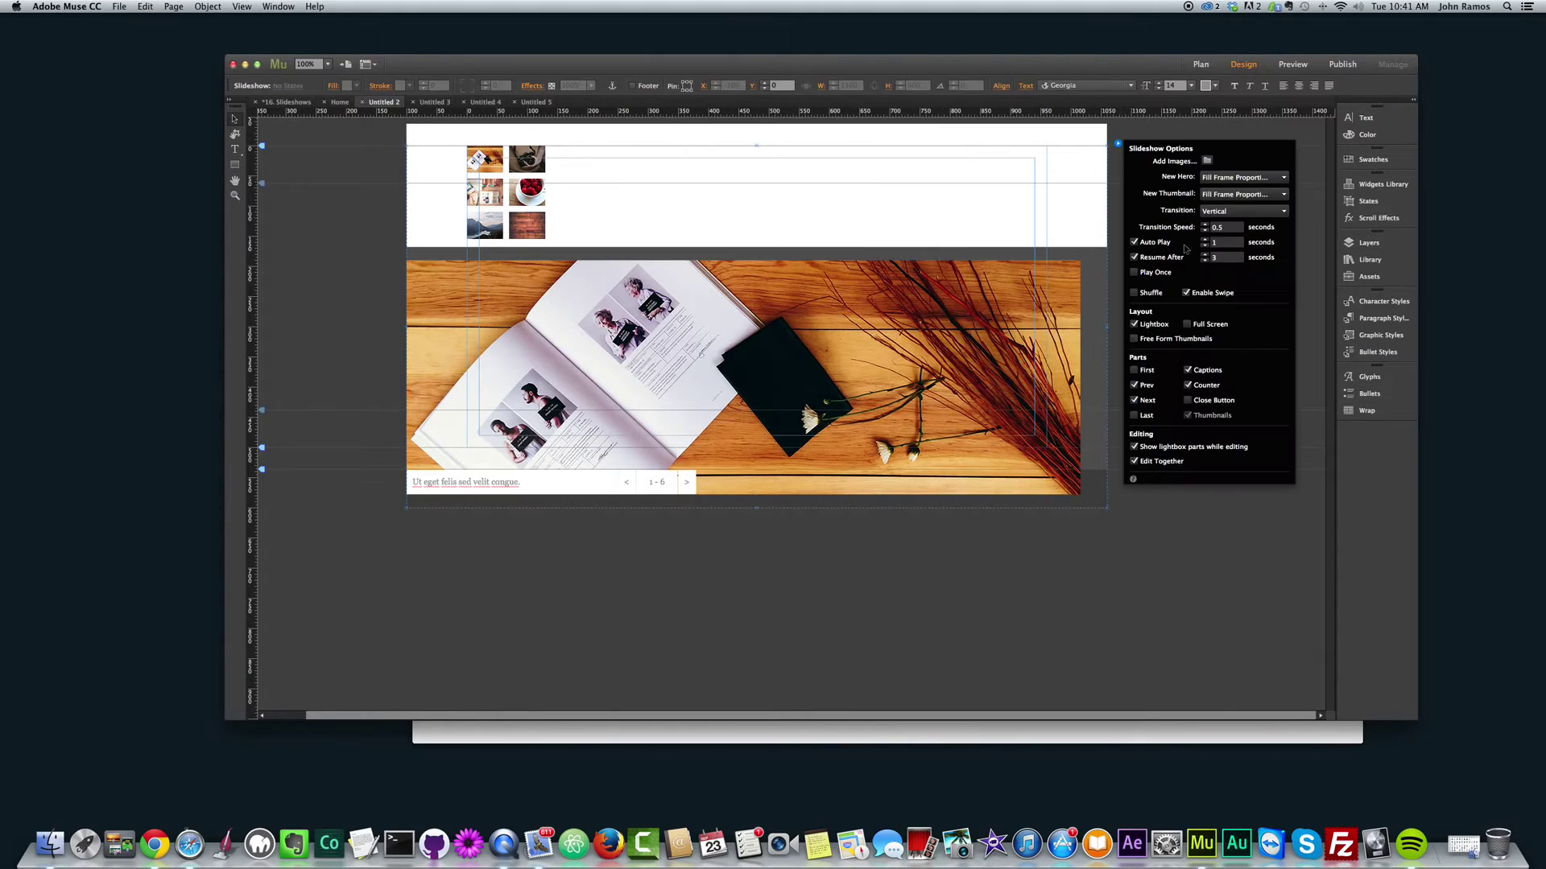
{"action": "left_click", "coordinate": [1134, 325]}
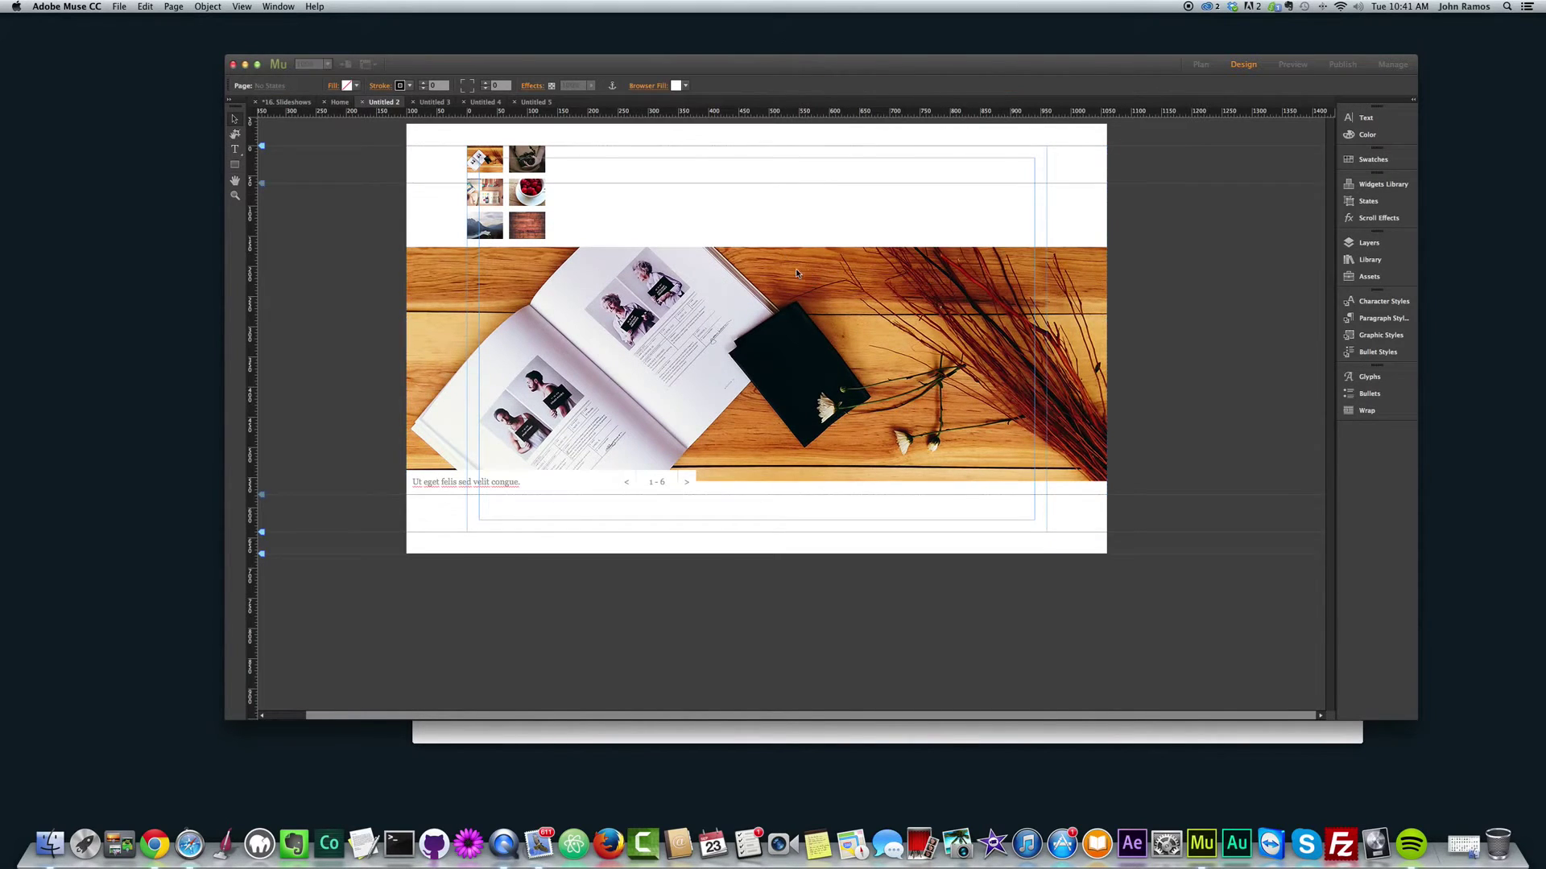
{"action": "key", "text": "super+shift+e"}
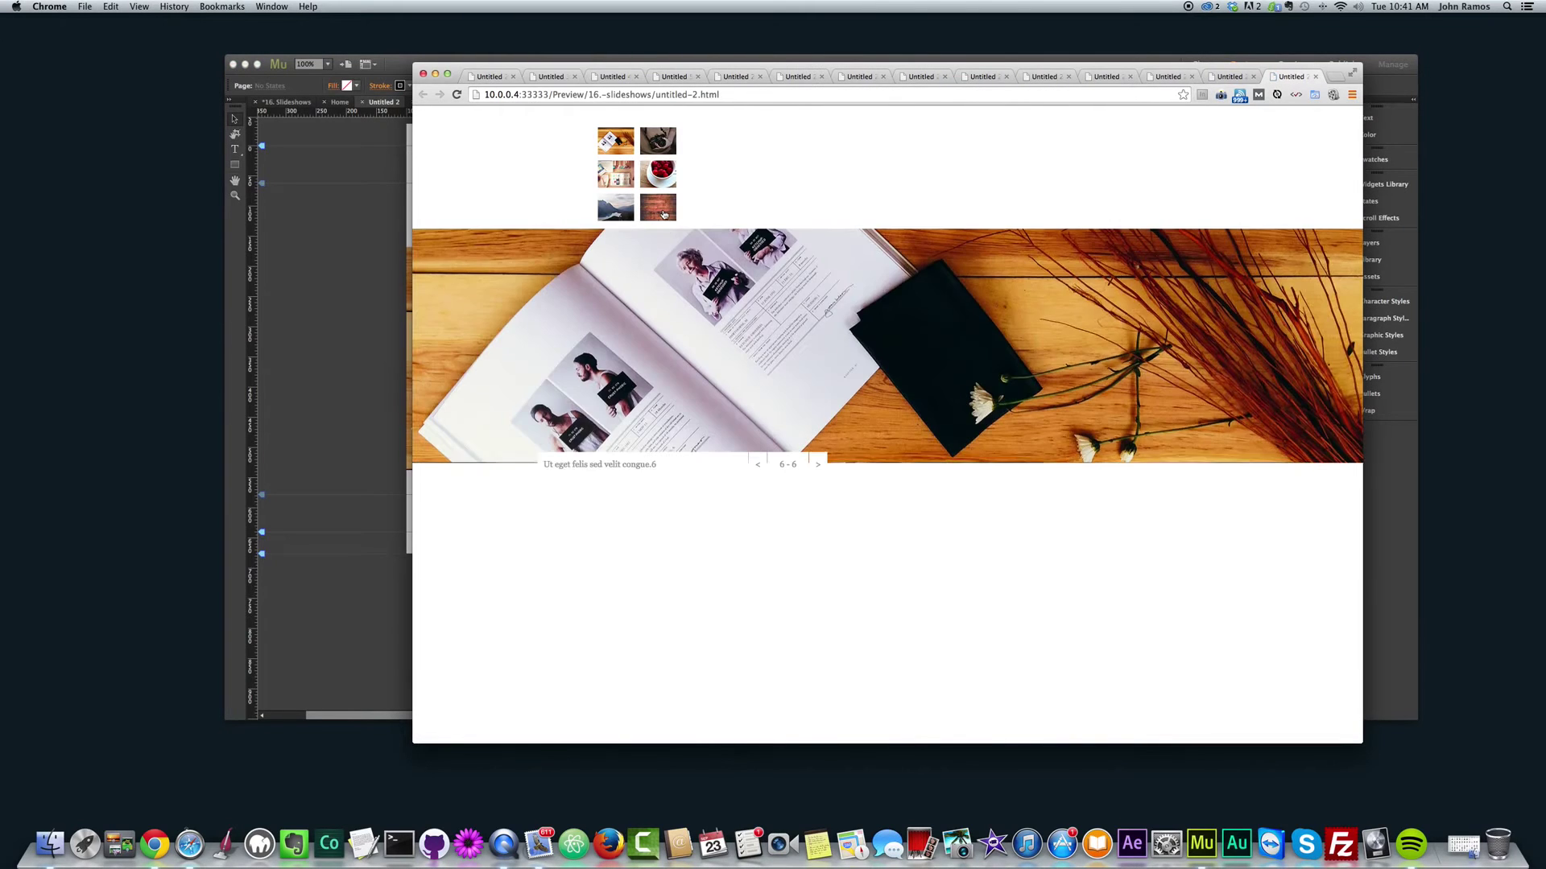
{"action": "left_click", "coordinate": [658, 207]}
{"action": "left_click", "coordinate": [661, 185]}
{"action": "left_click", "coordinate": [622, 206]}
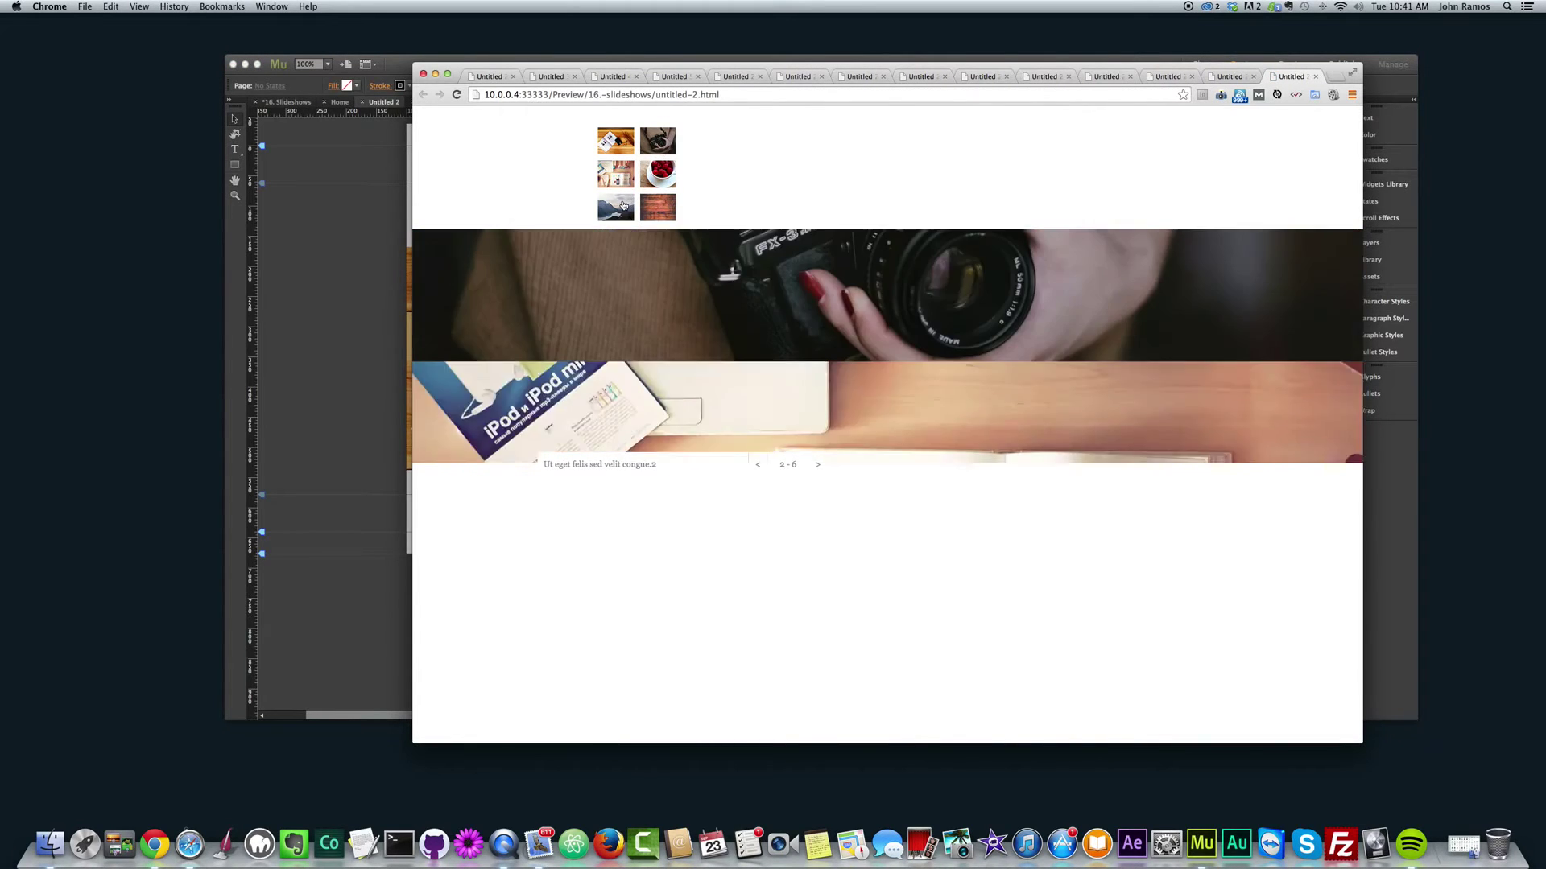
{"action": "left_click", "coordinate": [616, 179]}
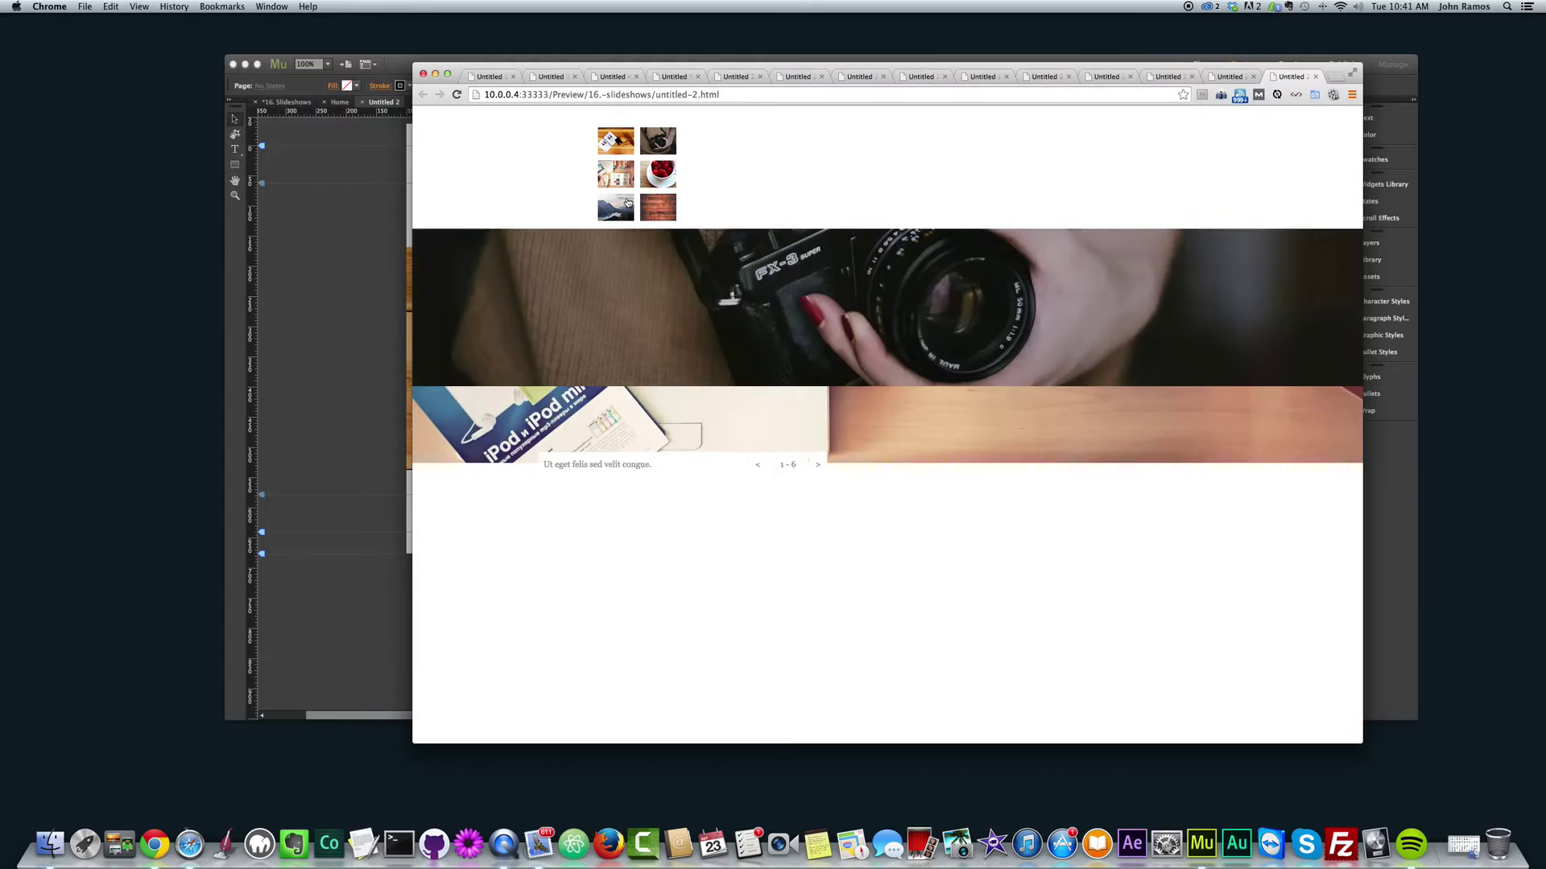
{"action": "left_click", "coordinate": [660, 185]}
{"action": "left_click", "coordinate": [391, 265]}
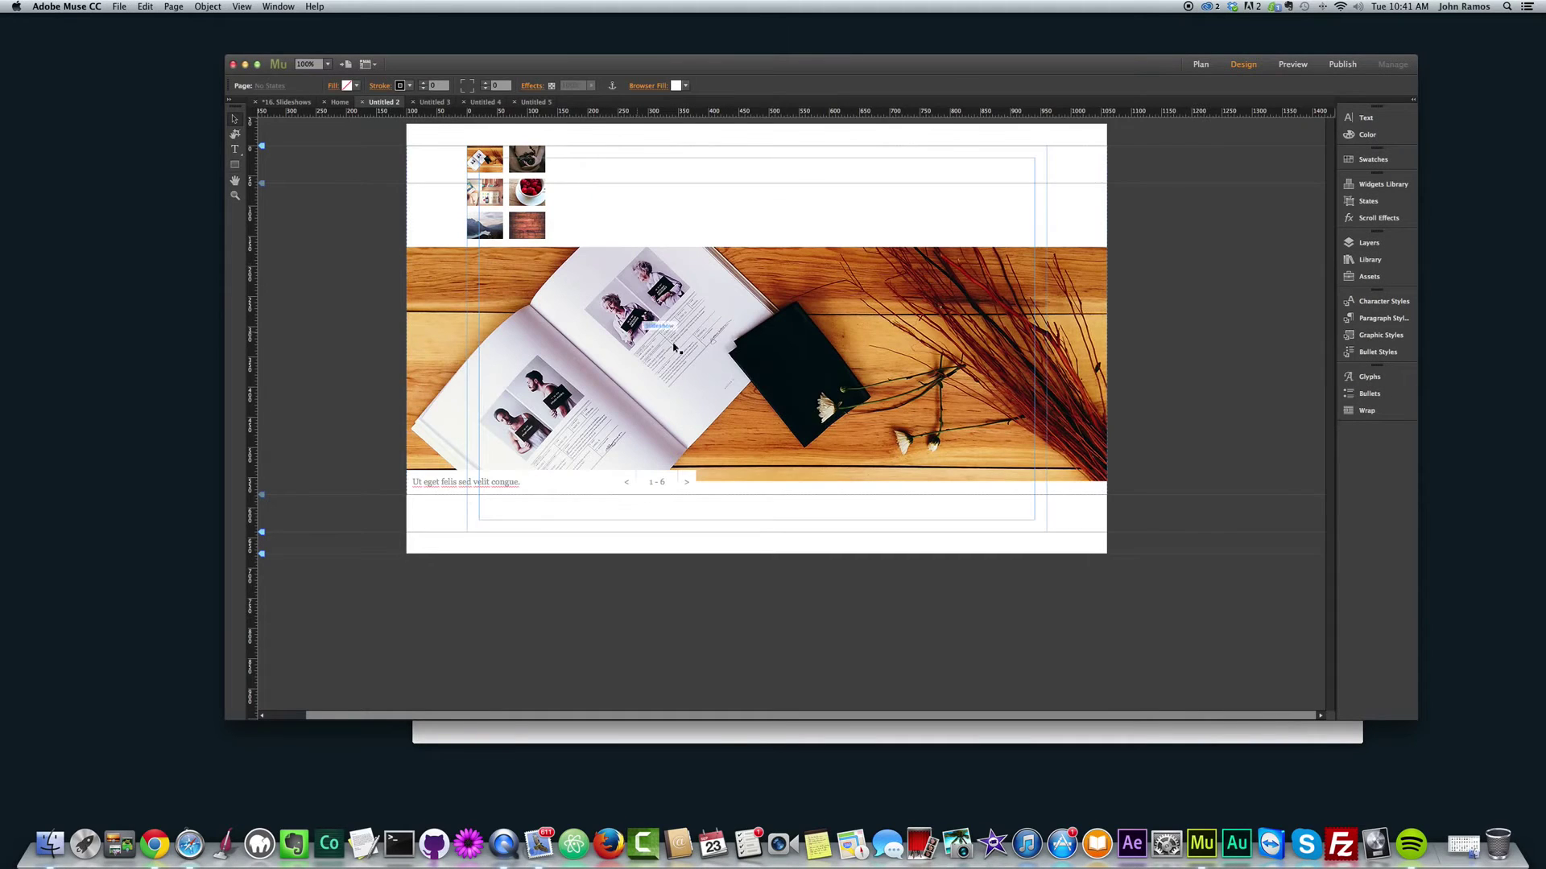
{"action": "left_click", "coordinate": [723, 349]}
{"action": "left_click", "coordinate": [202, 6]}
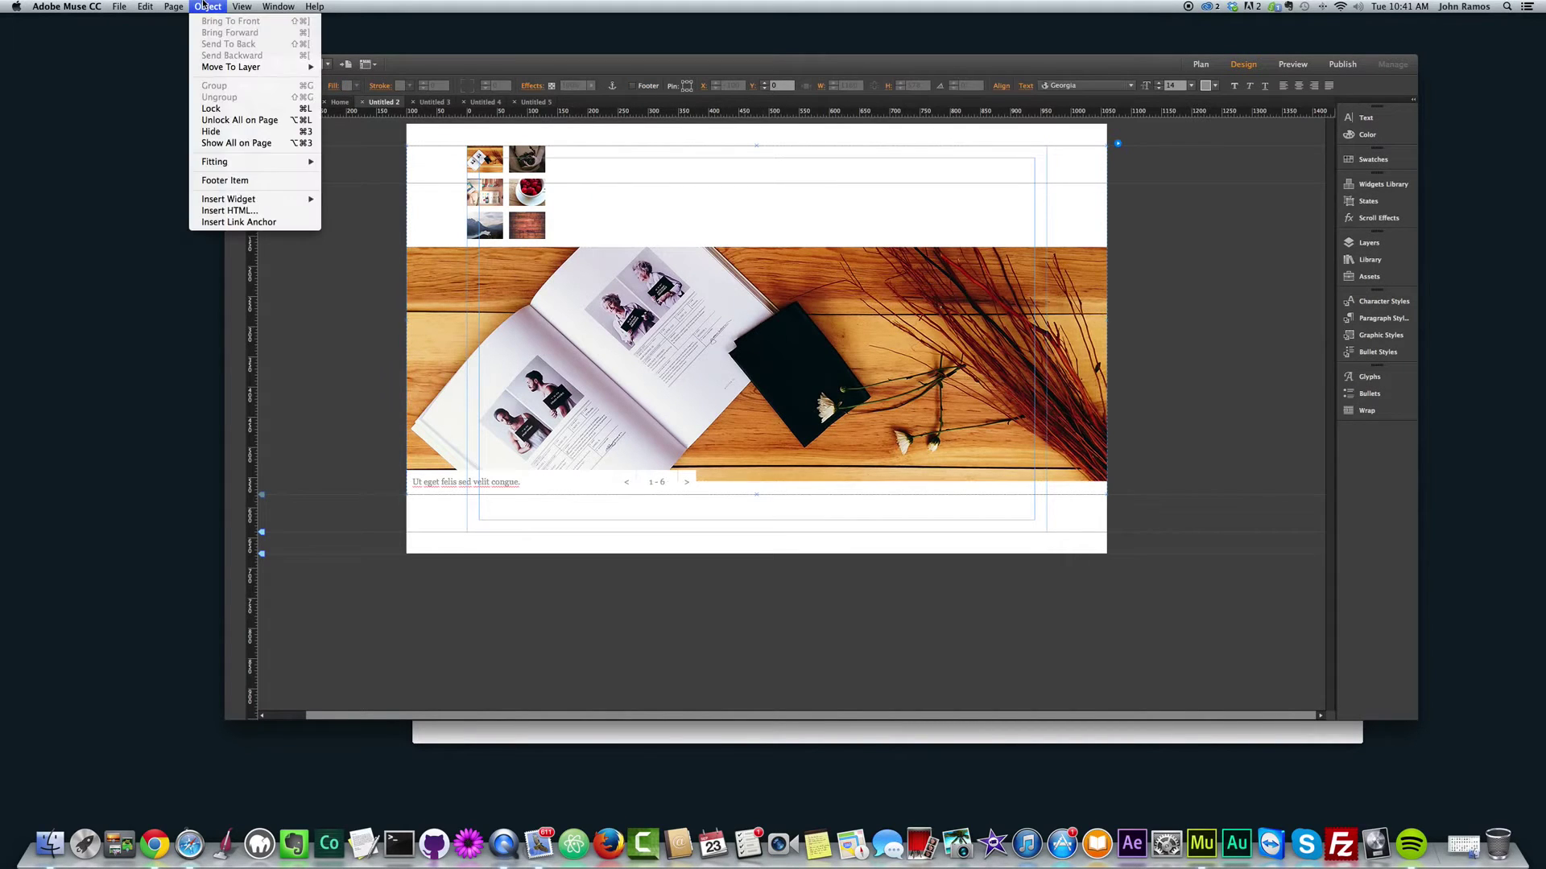
{"action": "mouse_move", "coordinate": [241, 199]}
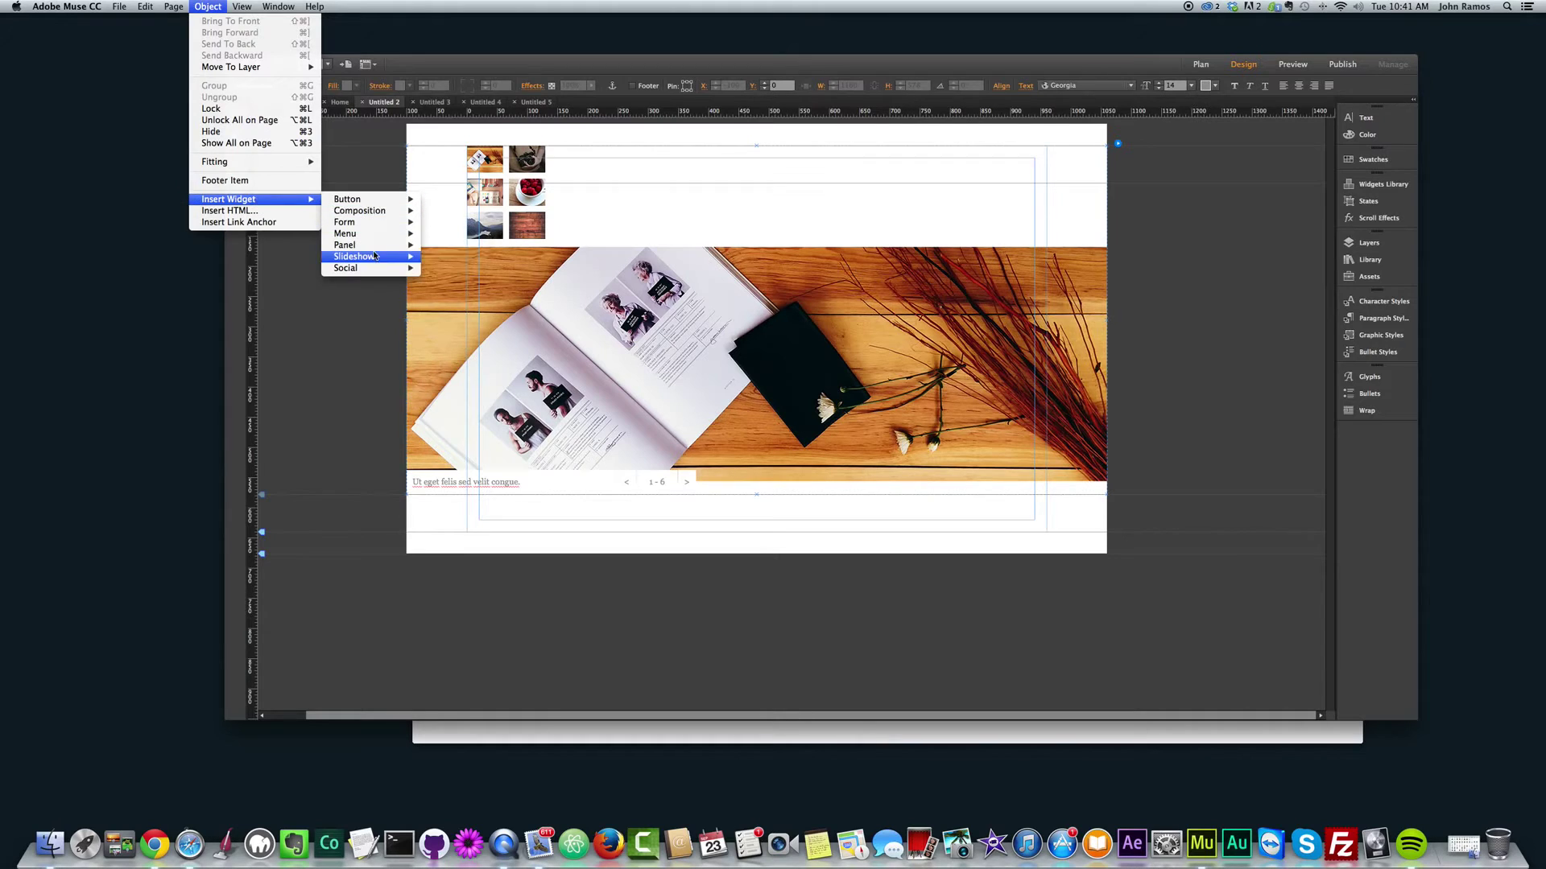
{"action": "mouse_move", "coordinate": [378, 256]}
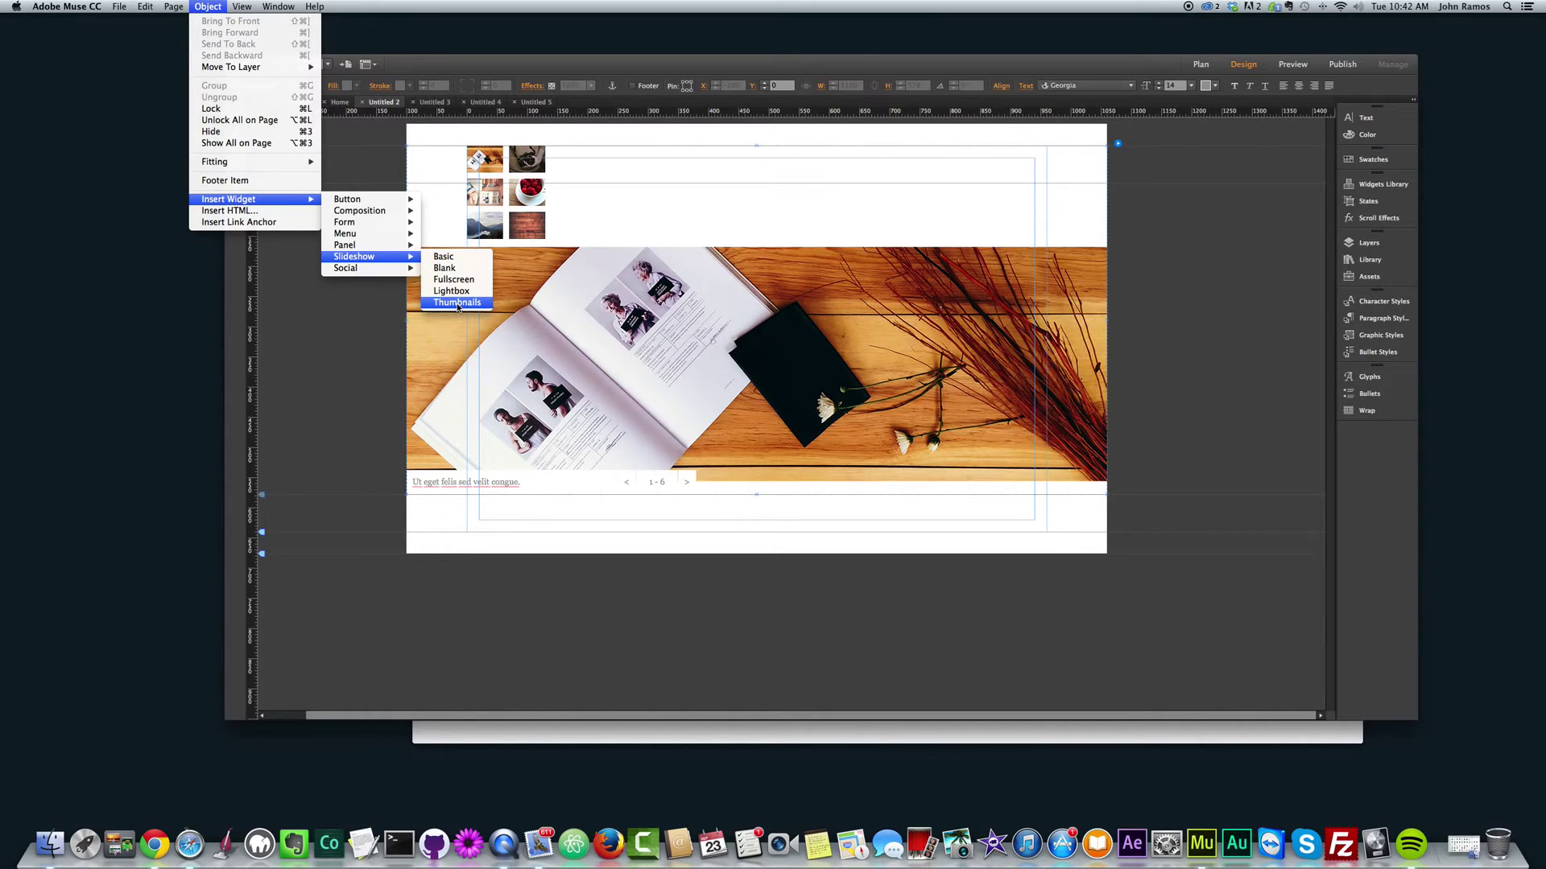
{"action": "left_click", "coordinate": [794, 234]}
{"action": "left_click", "coordinate": [972, 276]}
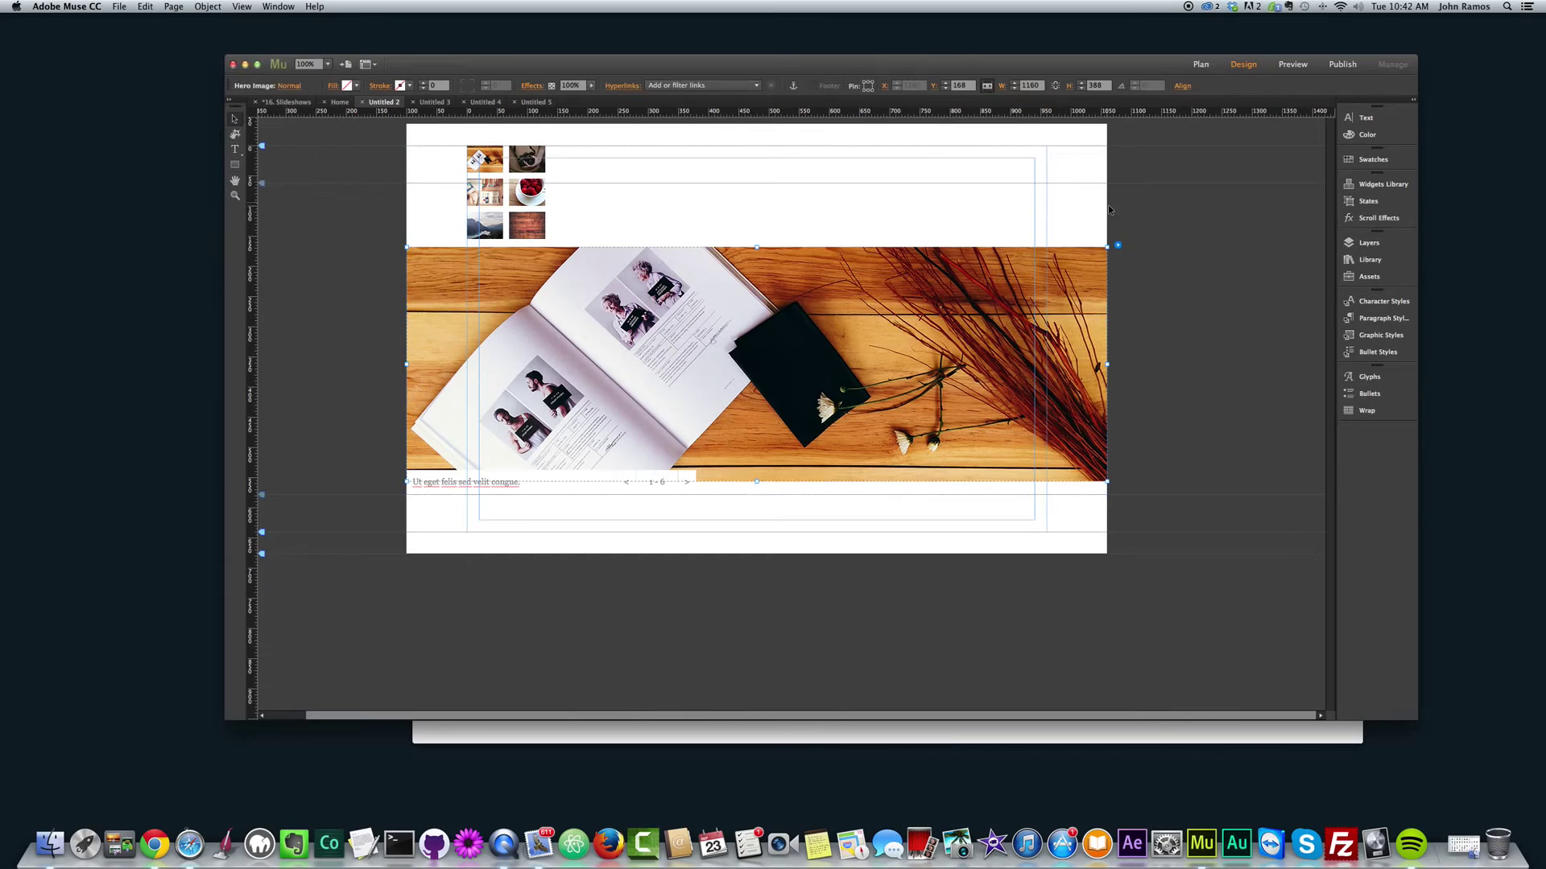
{"action": "left_click", "coordinate": [1117, 246]}
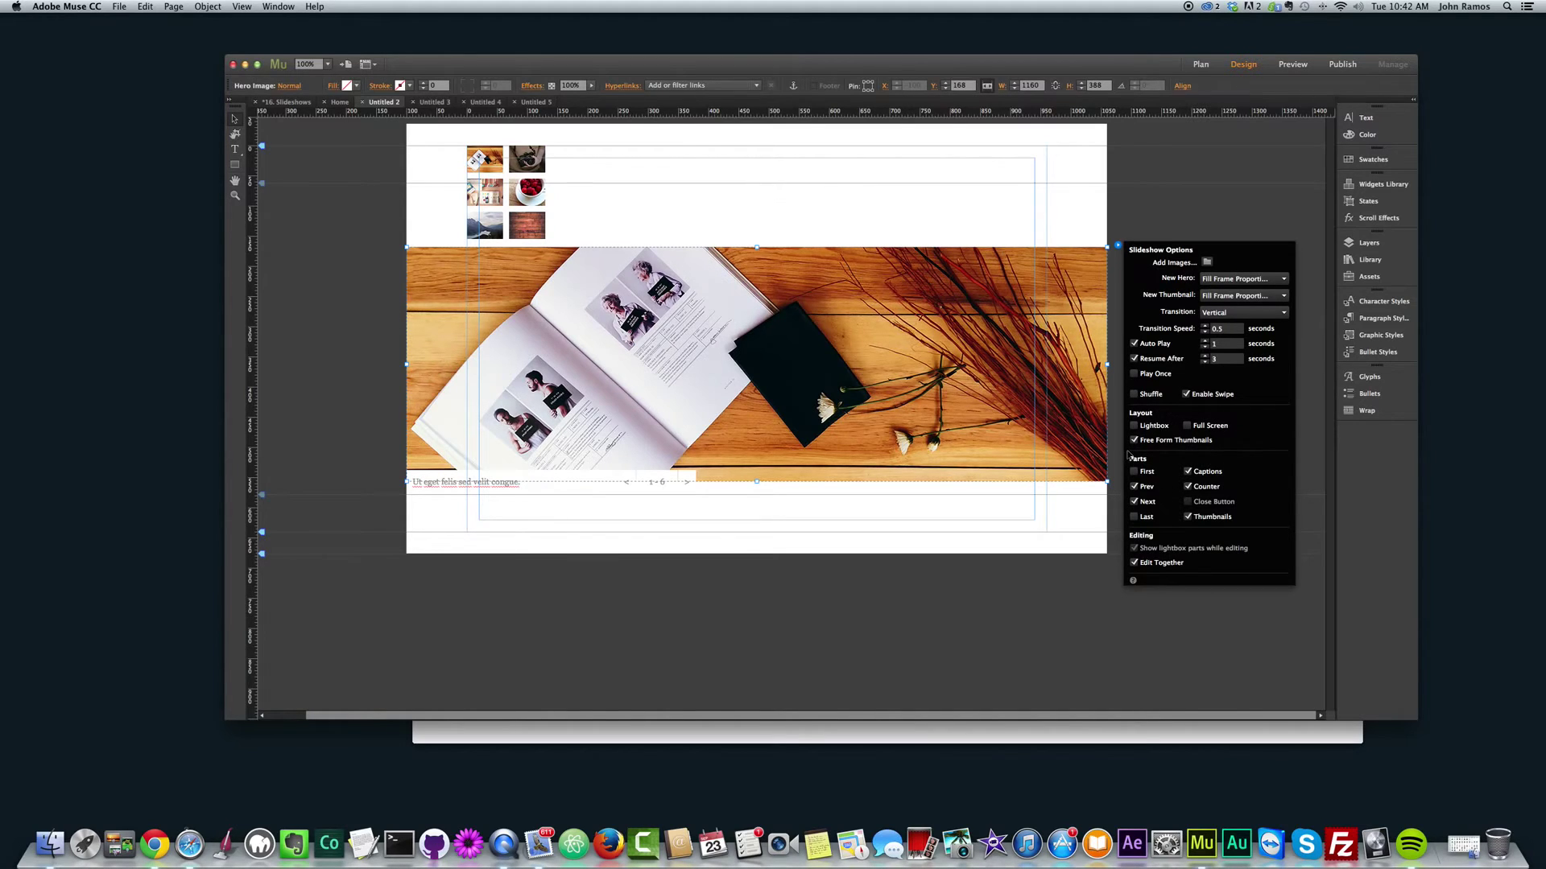
- Select the caption, arrows and 1-6 counter parts below the slideshow
{"action": "left_click", "coordinate": [869, 199]}
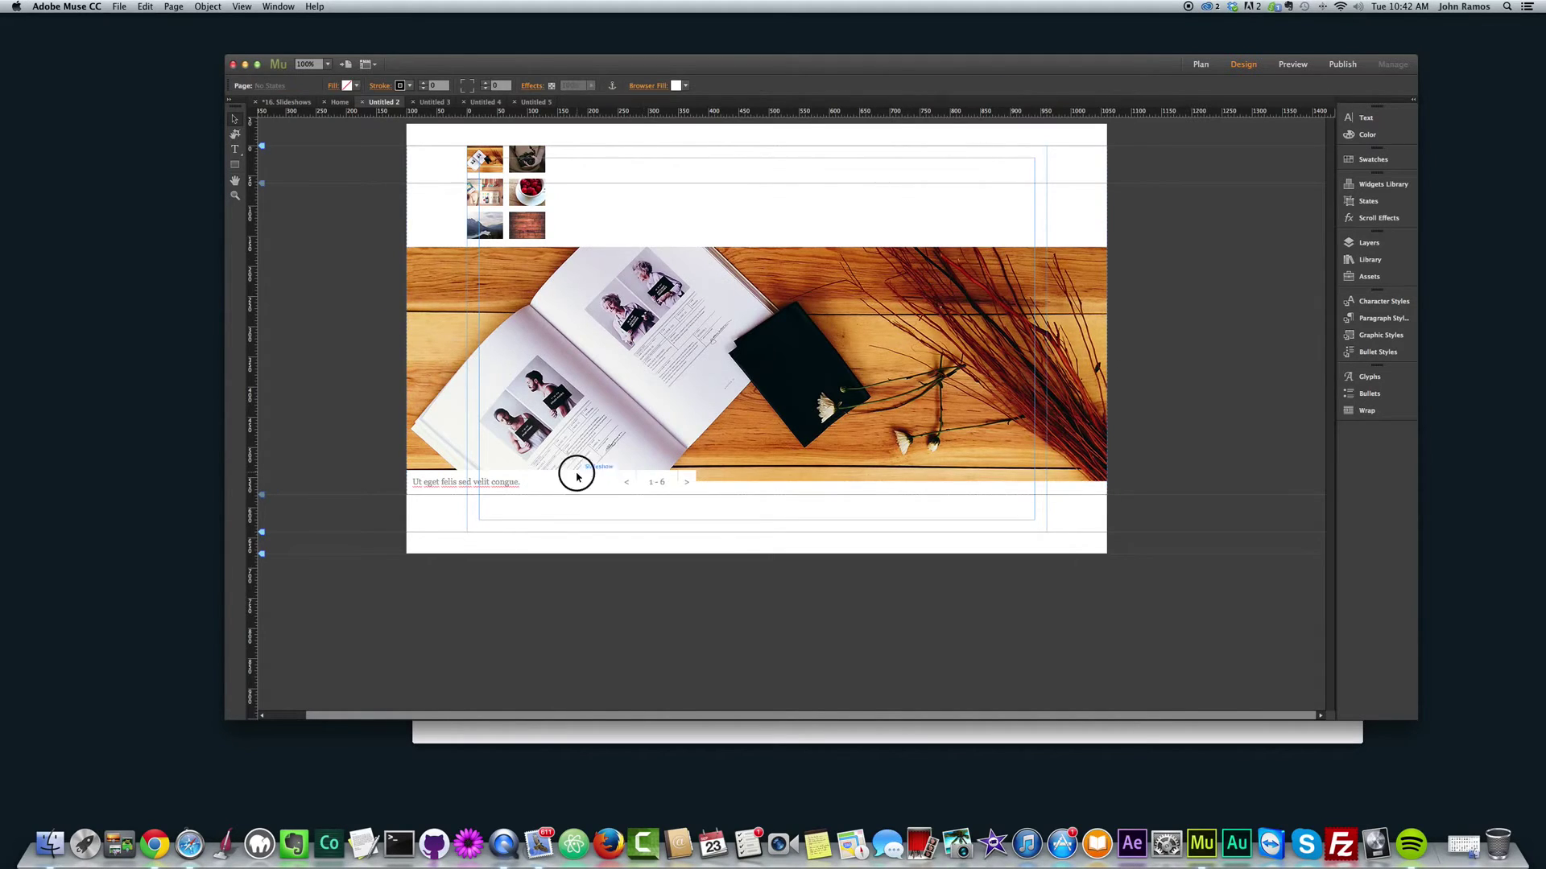
{"action": "left_click", "coordinate": [577, 477]}
{"action": "left_click", "coordinate": [656, 483]}
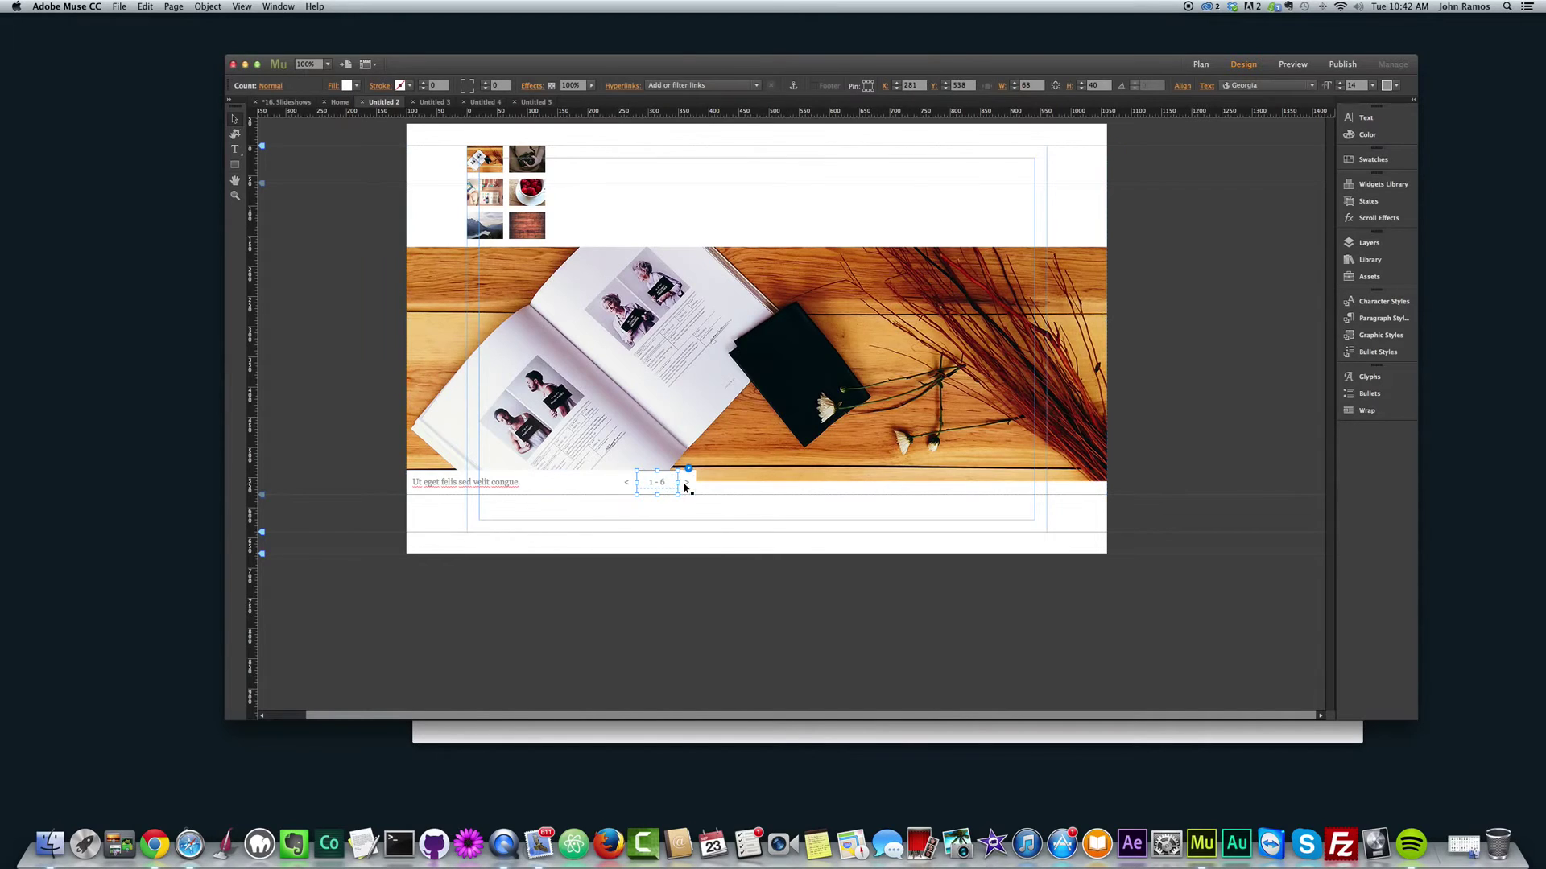
{"action": "left_click", "coordinate": [686, 484]}
{"action": "left_click", "coordinate": [625, 486]}
{"action": "left_click", "coordinate": [594, 486]}
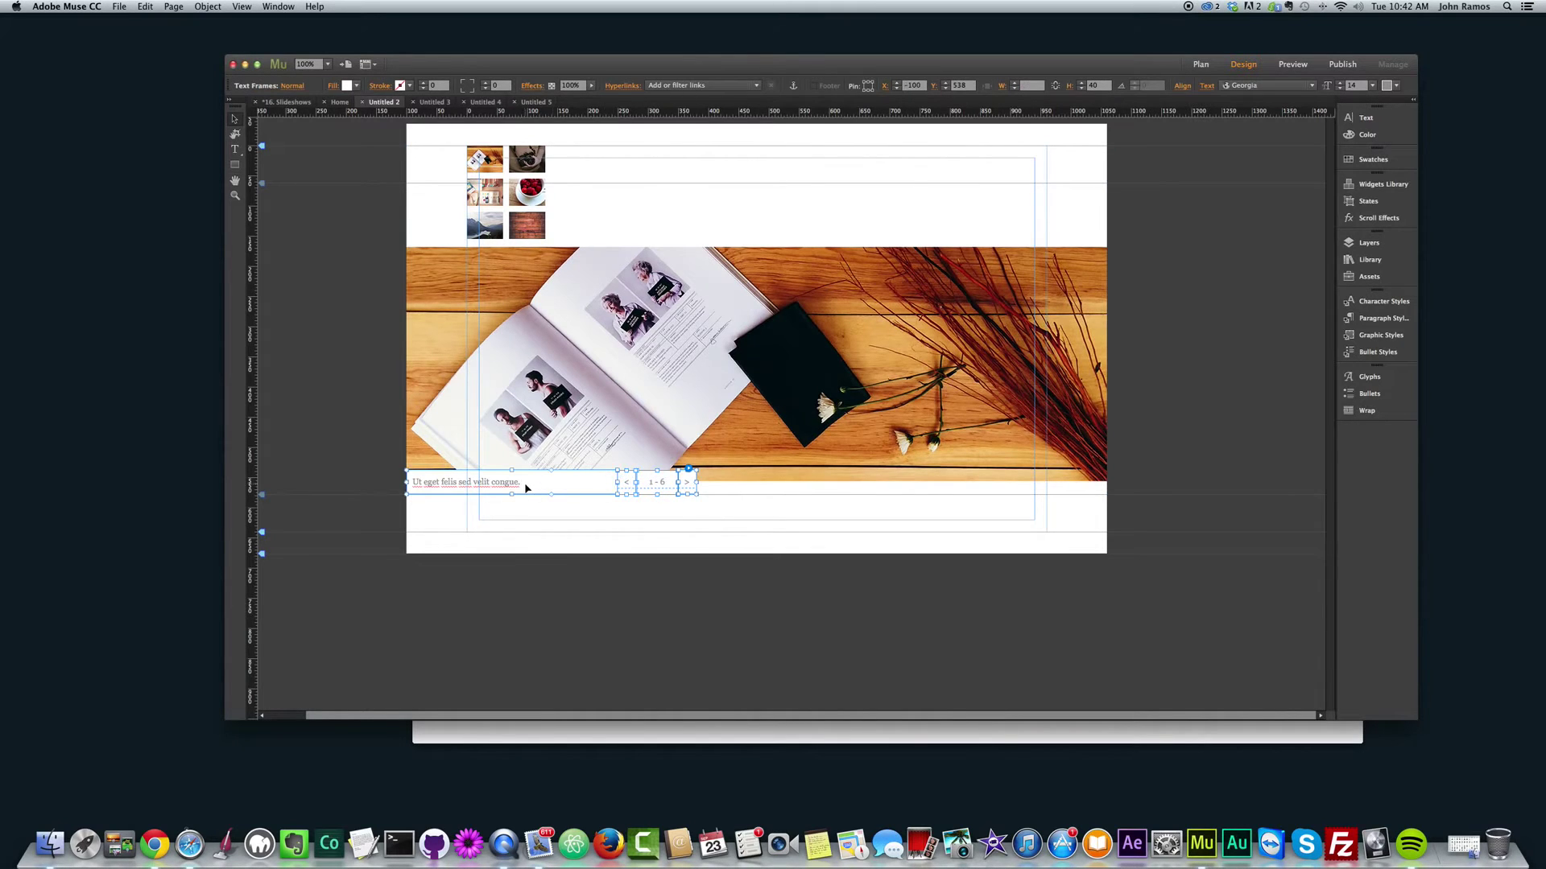
{"action": "left_click", "coordinate": [688, 483]}
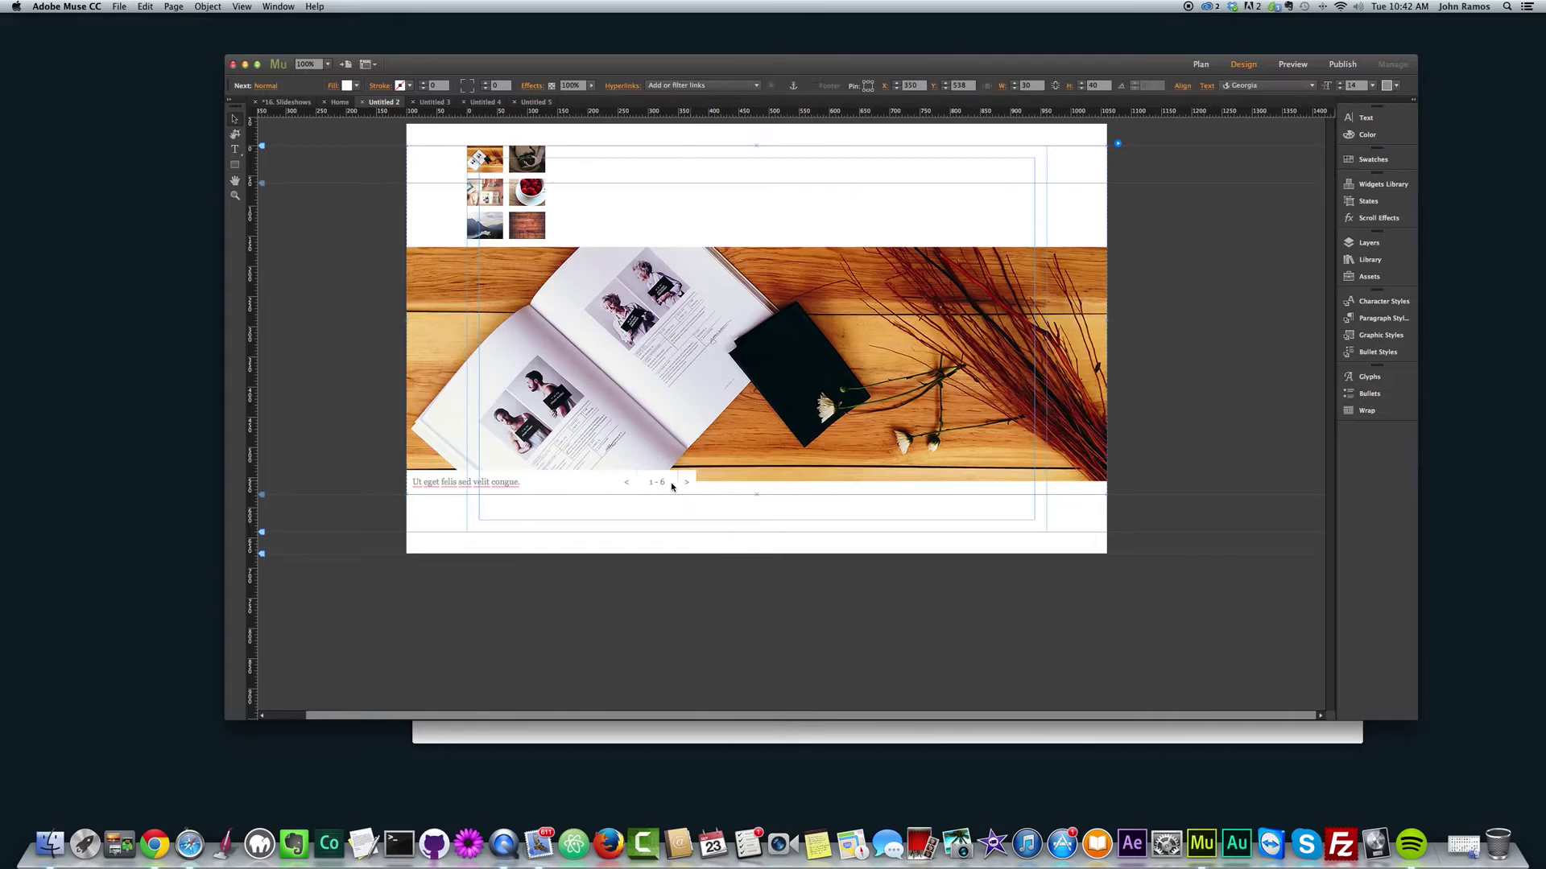
{"action": "left_click", "coordinate": [629, 485]}
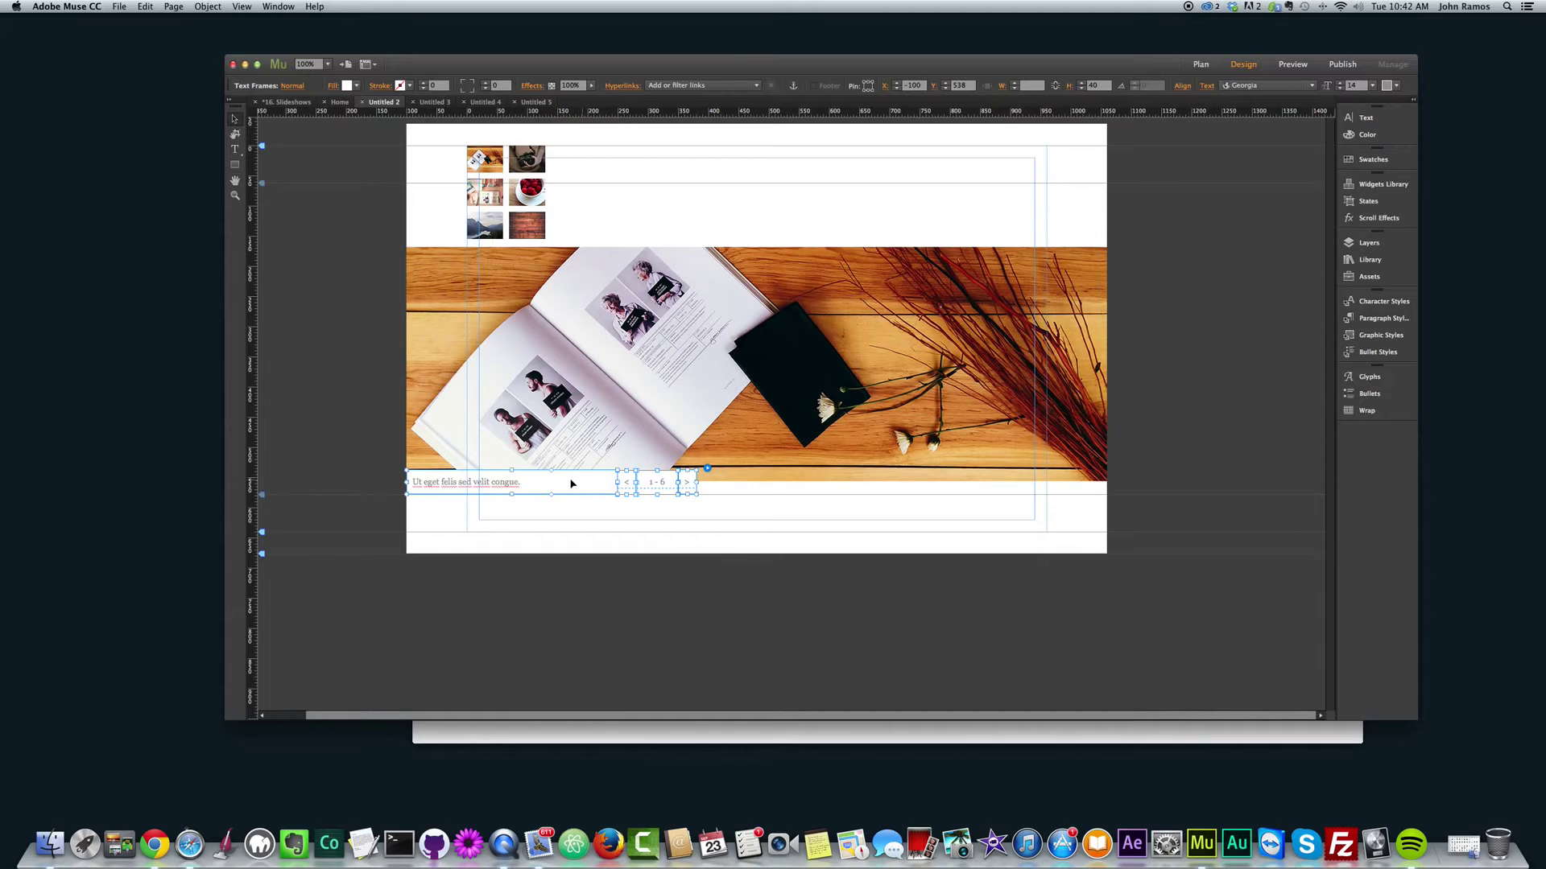
- Drag the caption and counter bar onto the image, then move the group to the page top
{"action": "left_click_drag", "start_coordinate": [551, 486], "coordinate": [628, 403]}
{"action": "left_click", "coordinate": [716, 531]}
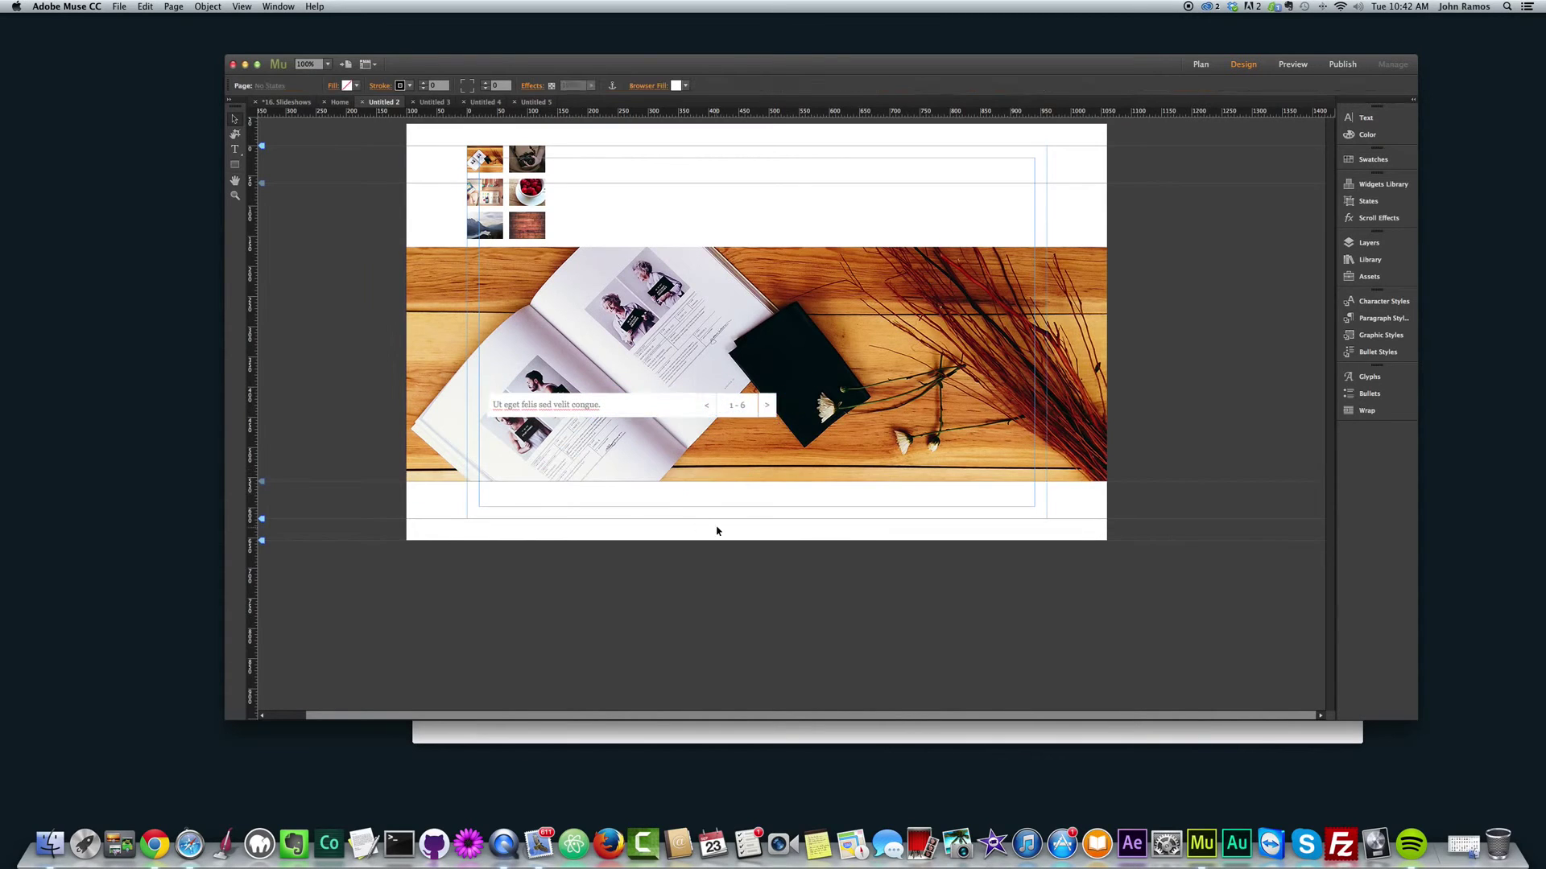
{"action": "left_click", "coordinate": [642, 408]}
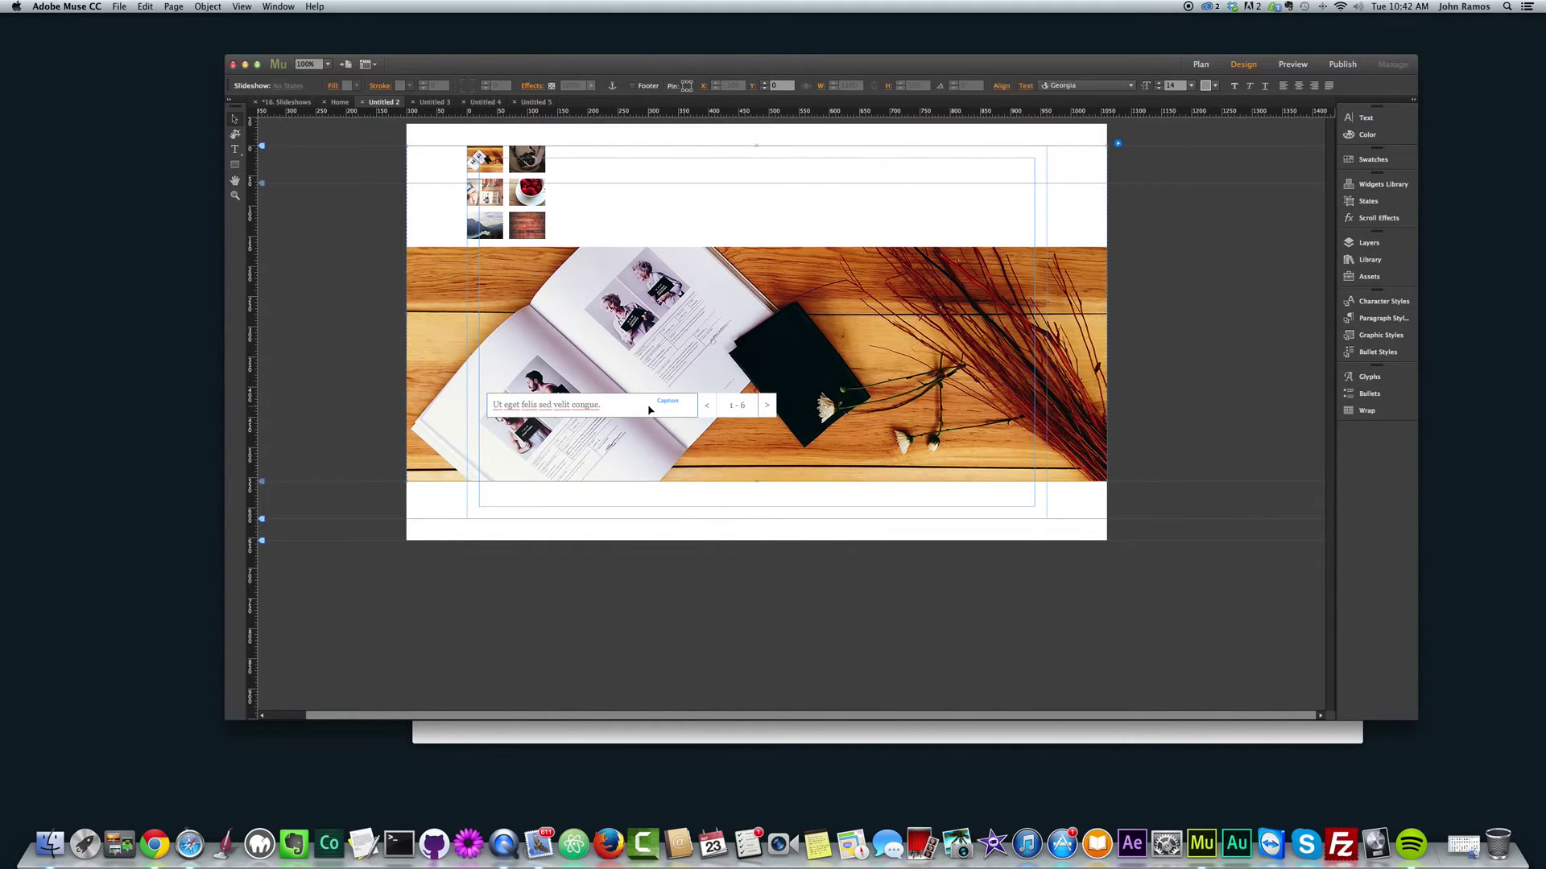
{"action": "left_click", "coordinate": [650, 411]}
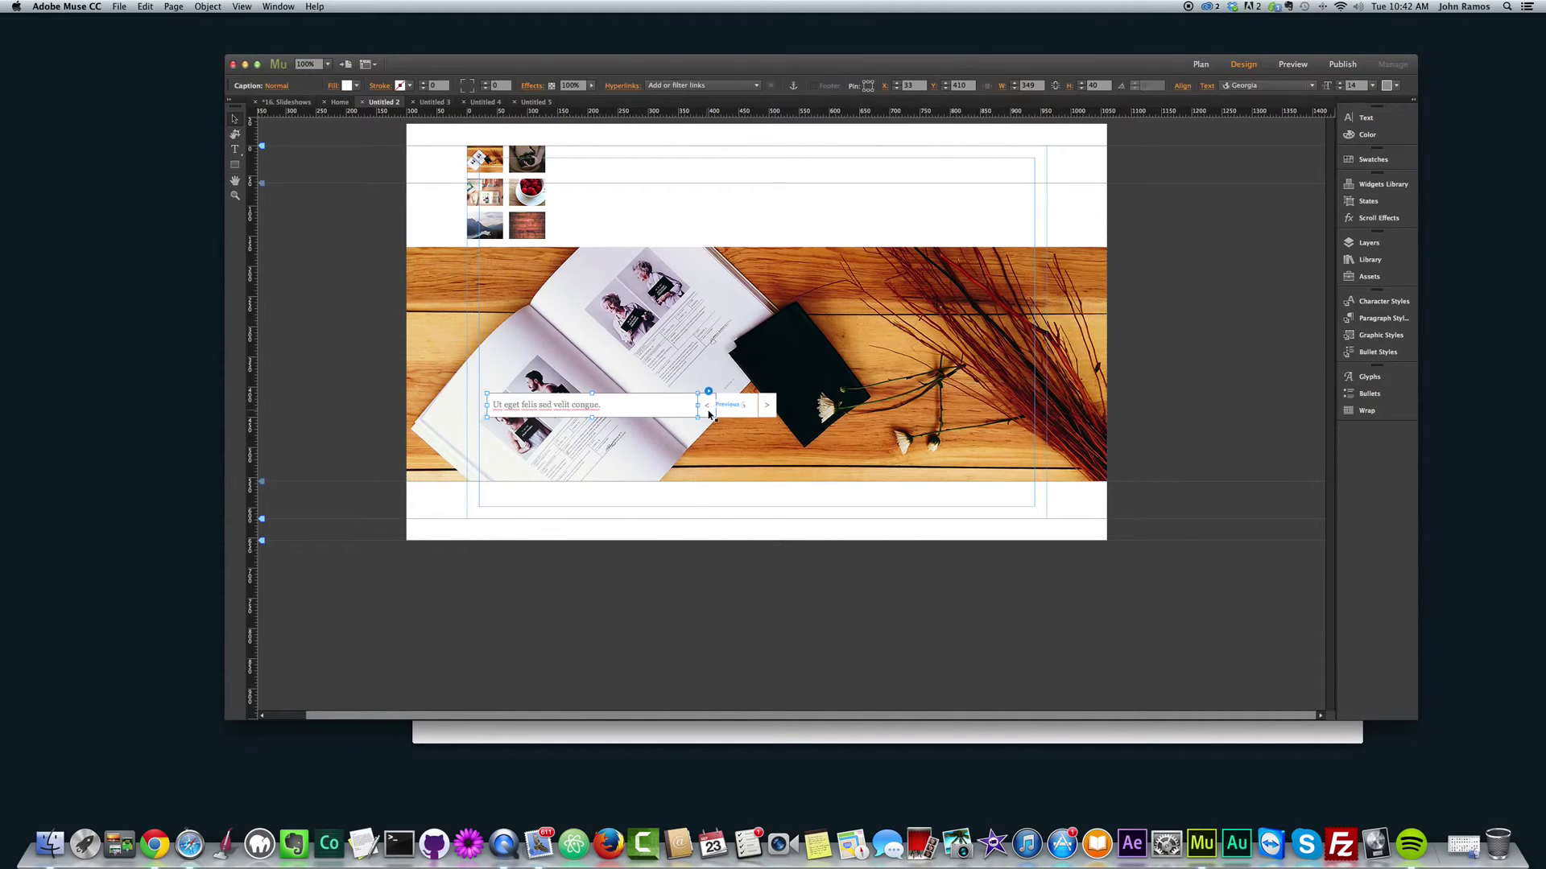
{"action": "left_click", "coordinate": [767, 404]}
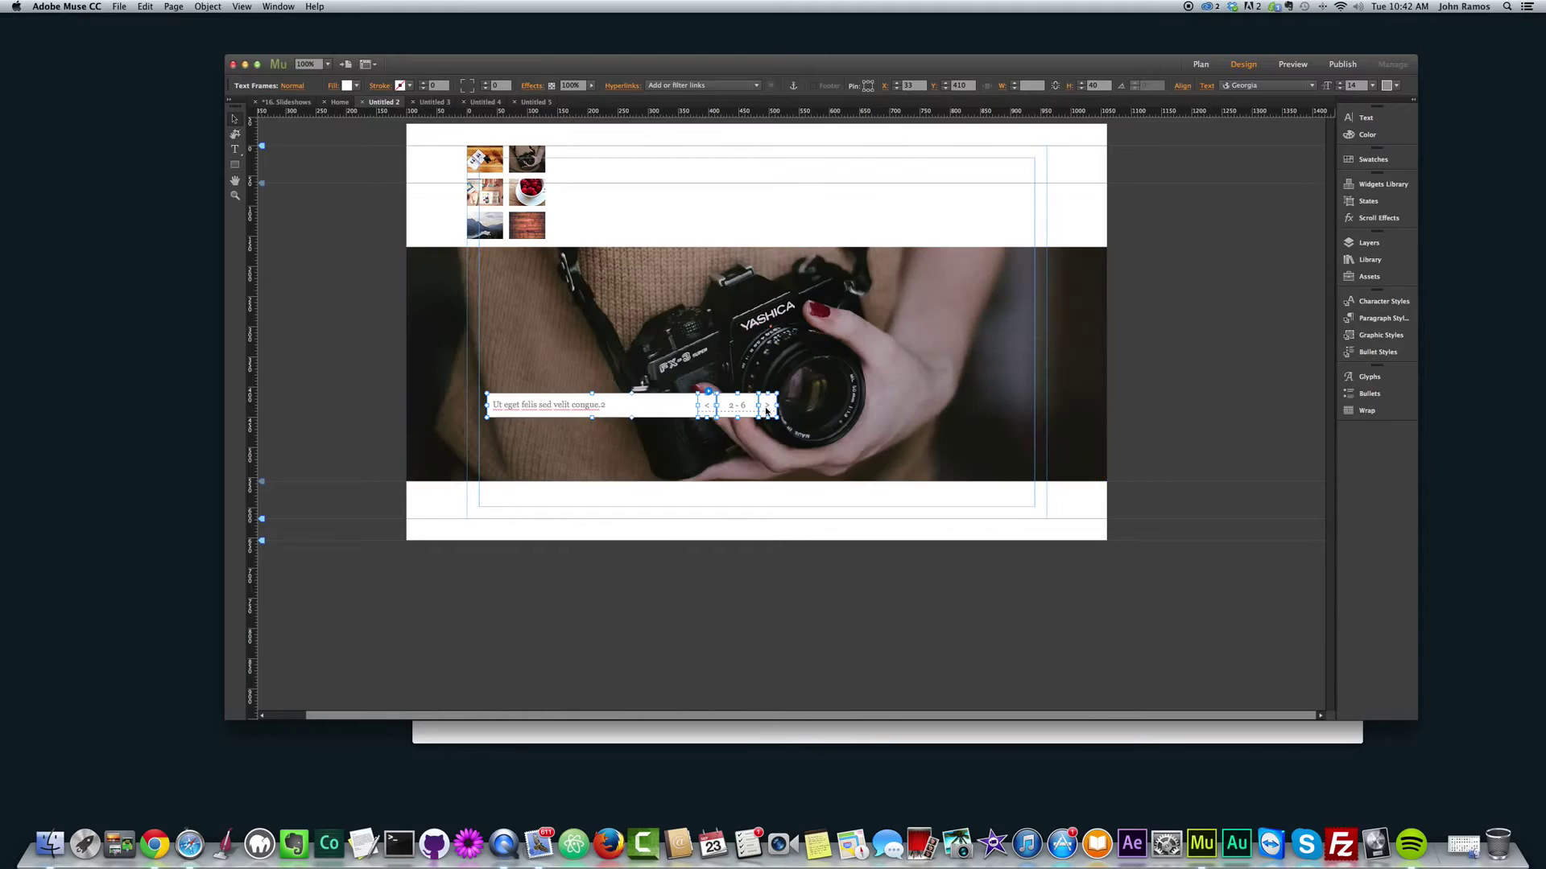
{"action": "left_click", "coordinate": [600, 408]}
{"action": "left_click", "coordinate": [710, 408]}
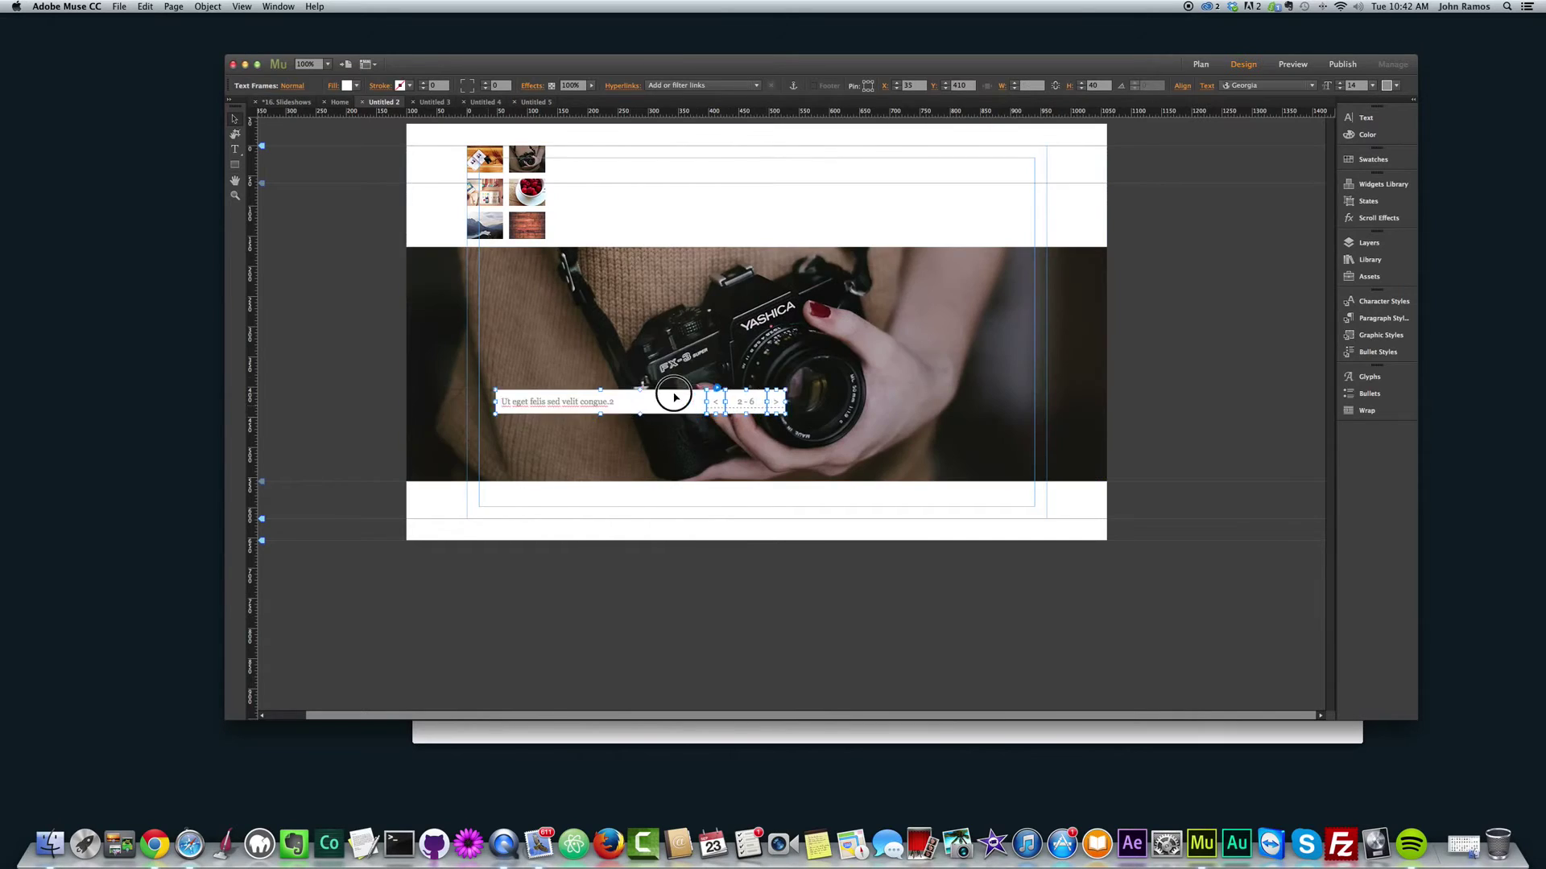
{"action": "left_click_drag", "start_coordinate": [672, 397], "coordinate": [889, 173]}
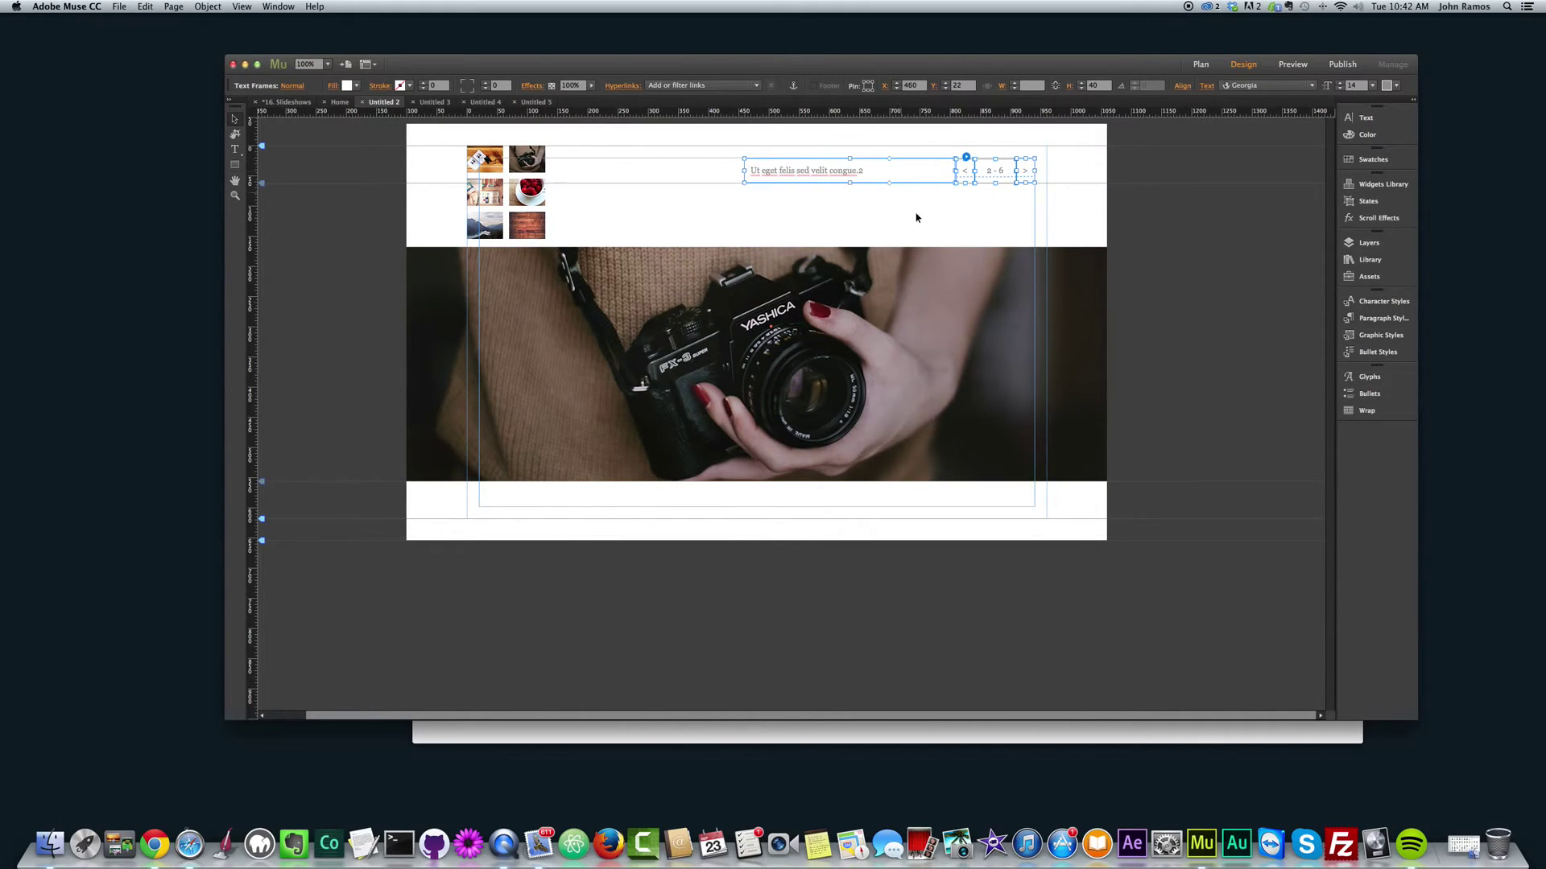
- Preview the page in Chrome and step through a slide
{"action": "key", "text": "super+alt+e"}
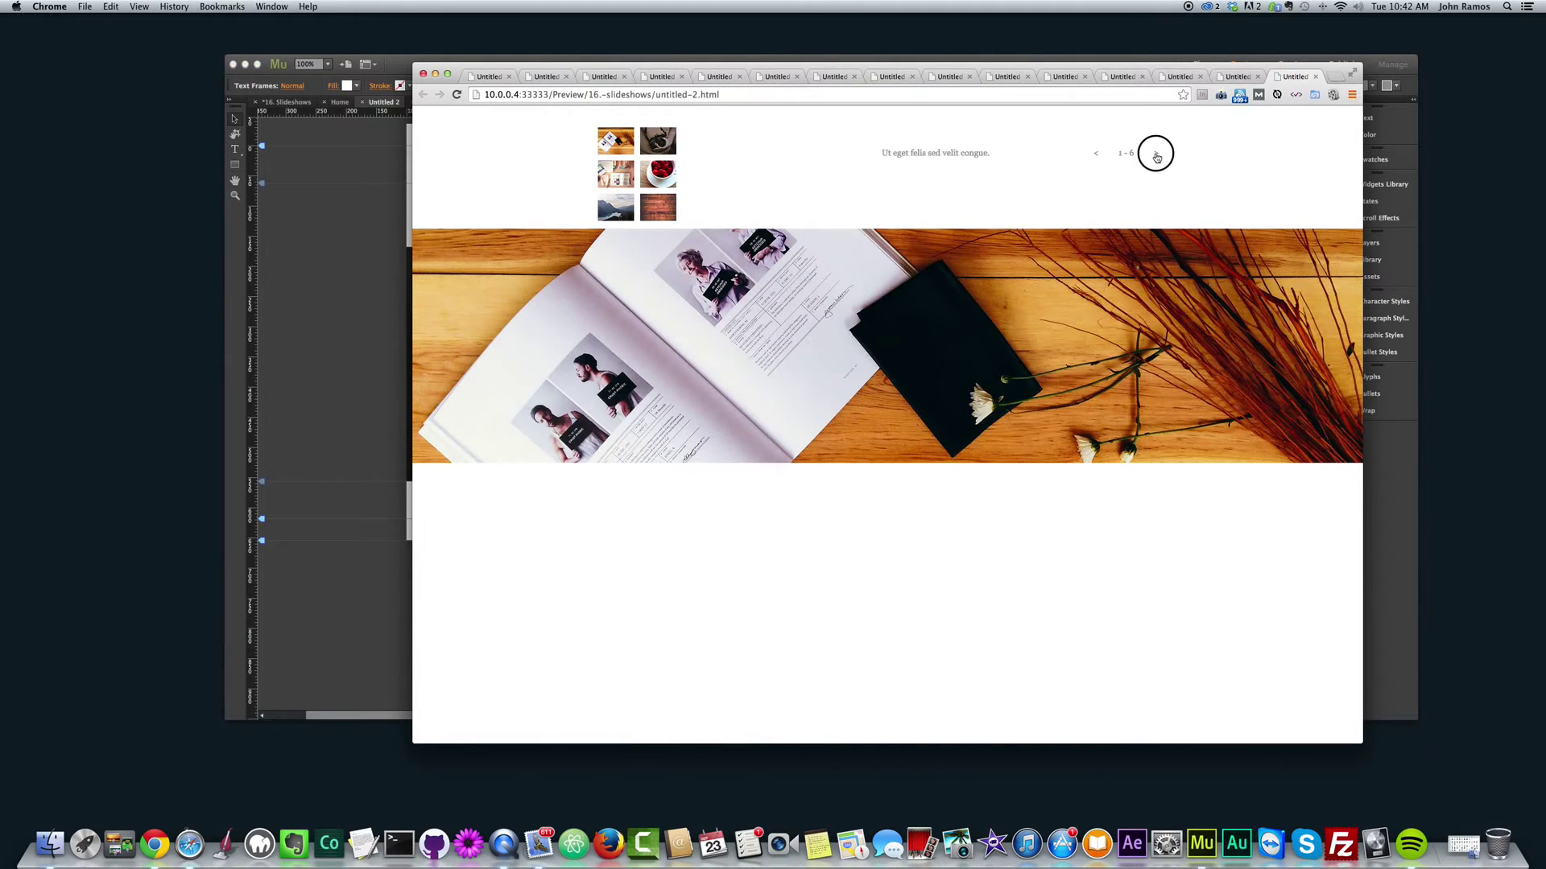
{"action": "left_click", "coordinate": [1156, 157]}
{"action": "key", "text": "super+Tab"}
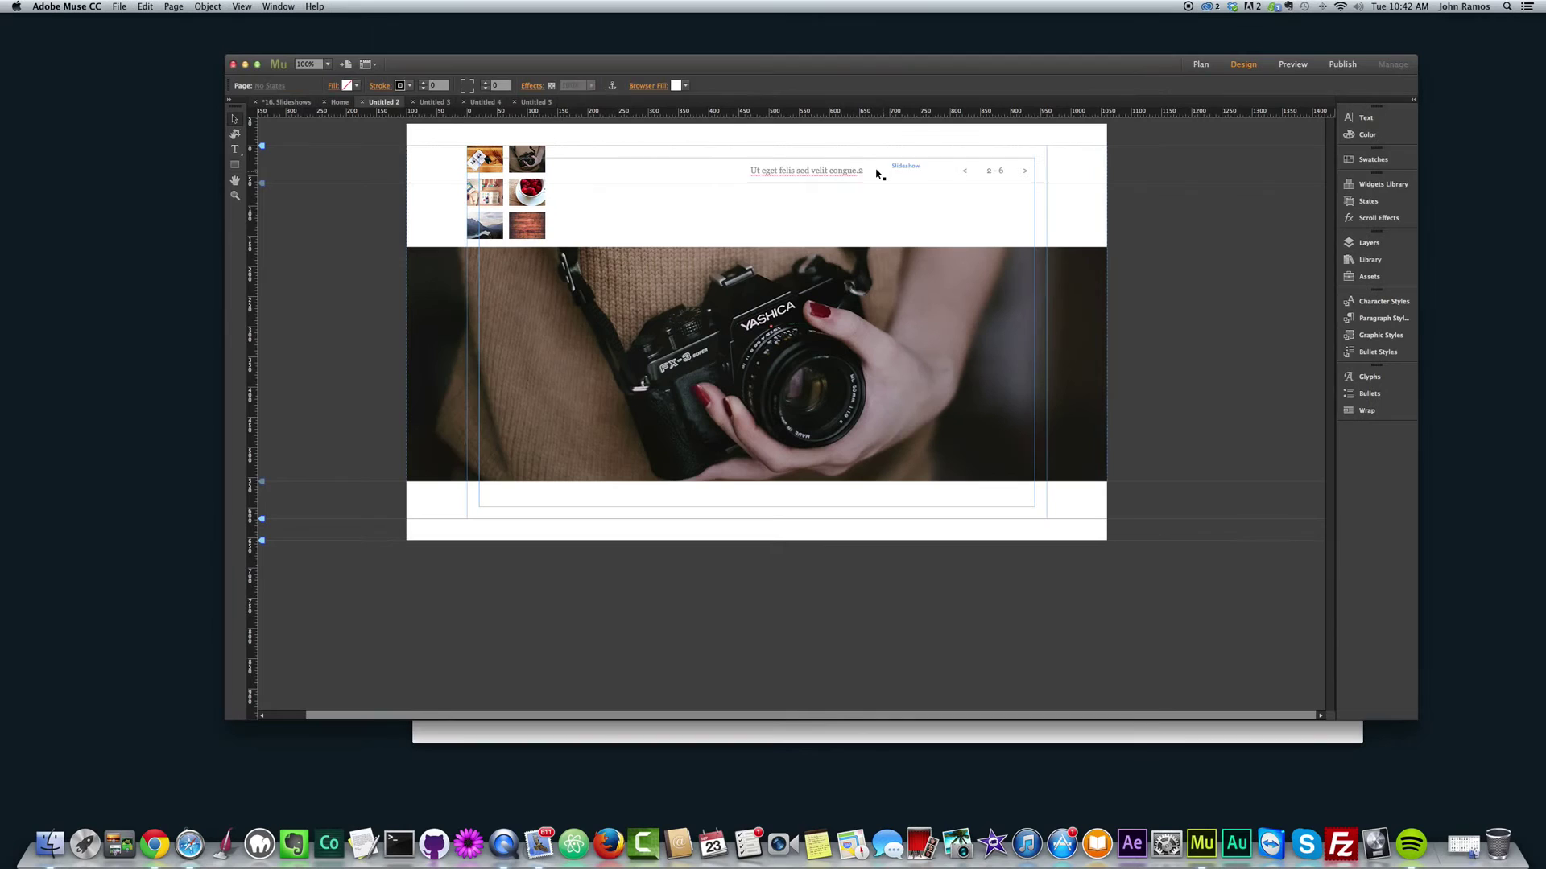
- Move the caption and counter group to the bottom-left edge of the photo
{"action": "left_click", "coordinate": [877, 173]}
{"action": "left_click", "coordinate": [964, 171]}
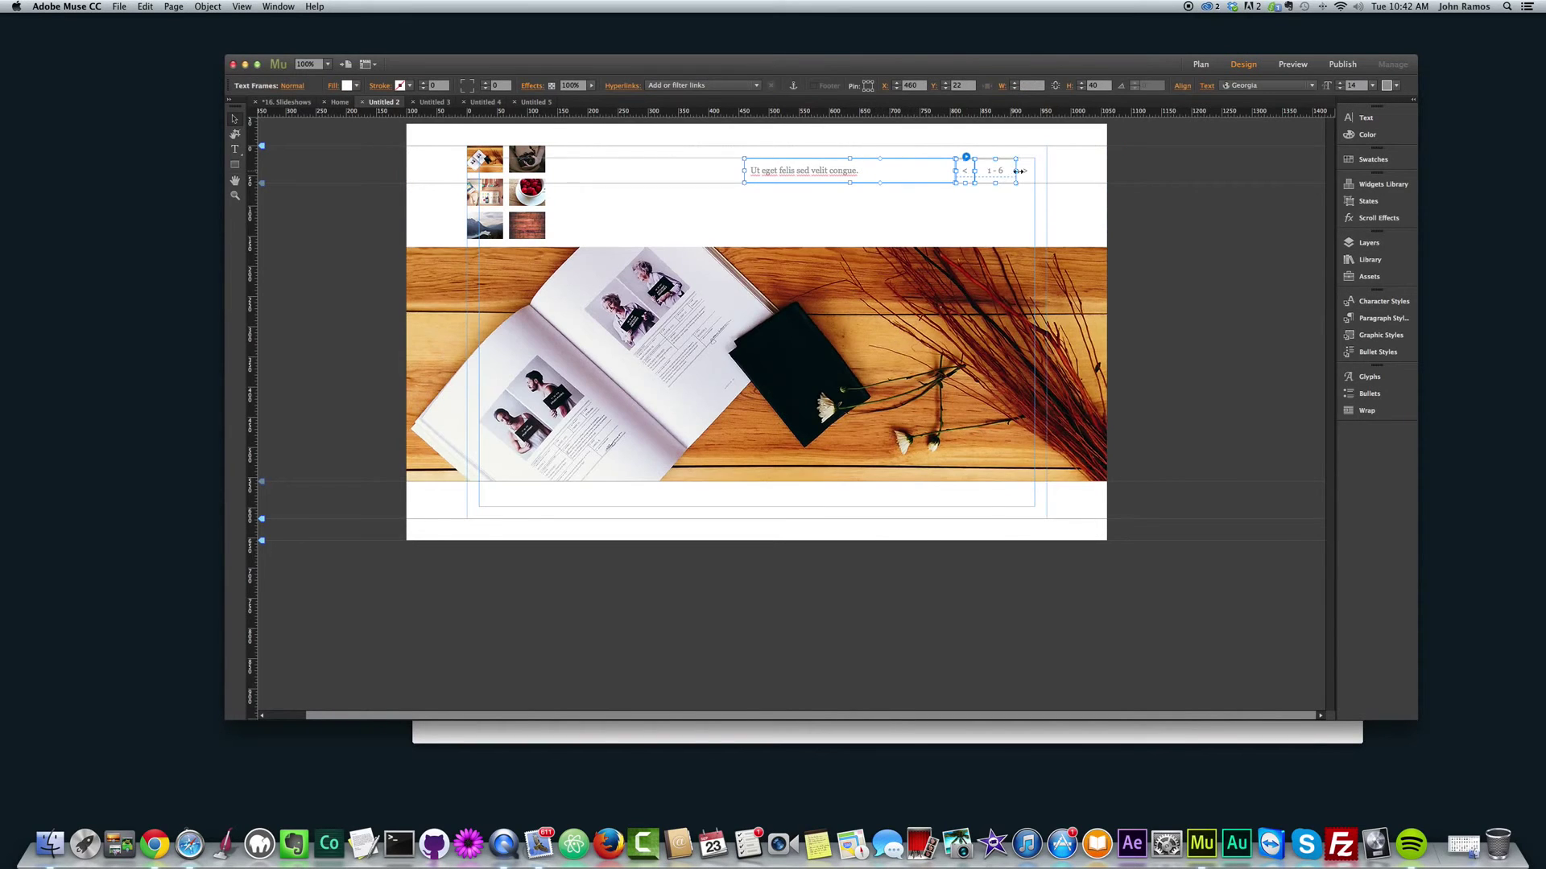
{"action": "left_click", "coordinate": [1027, 172]}
{"action": "left_click_drag", "start_coordinate": [829, 172], "coordinate": [556, 469]}
{"action": "left_click", "coordinate": [337, 393]}
- Preview again in Chrome and advance the slideshow once
{"action": "key", "text": "super+shift+e"}
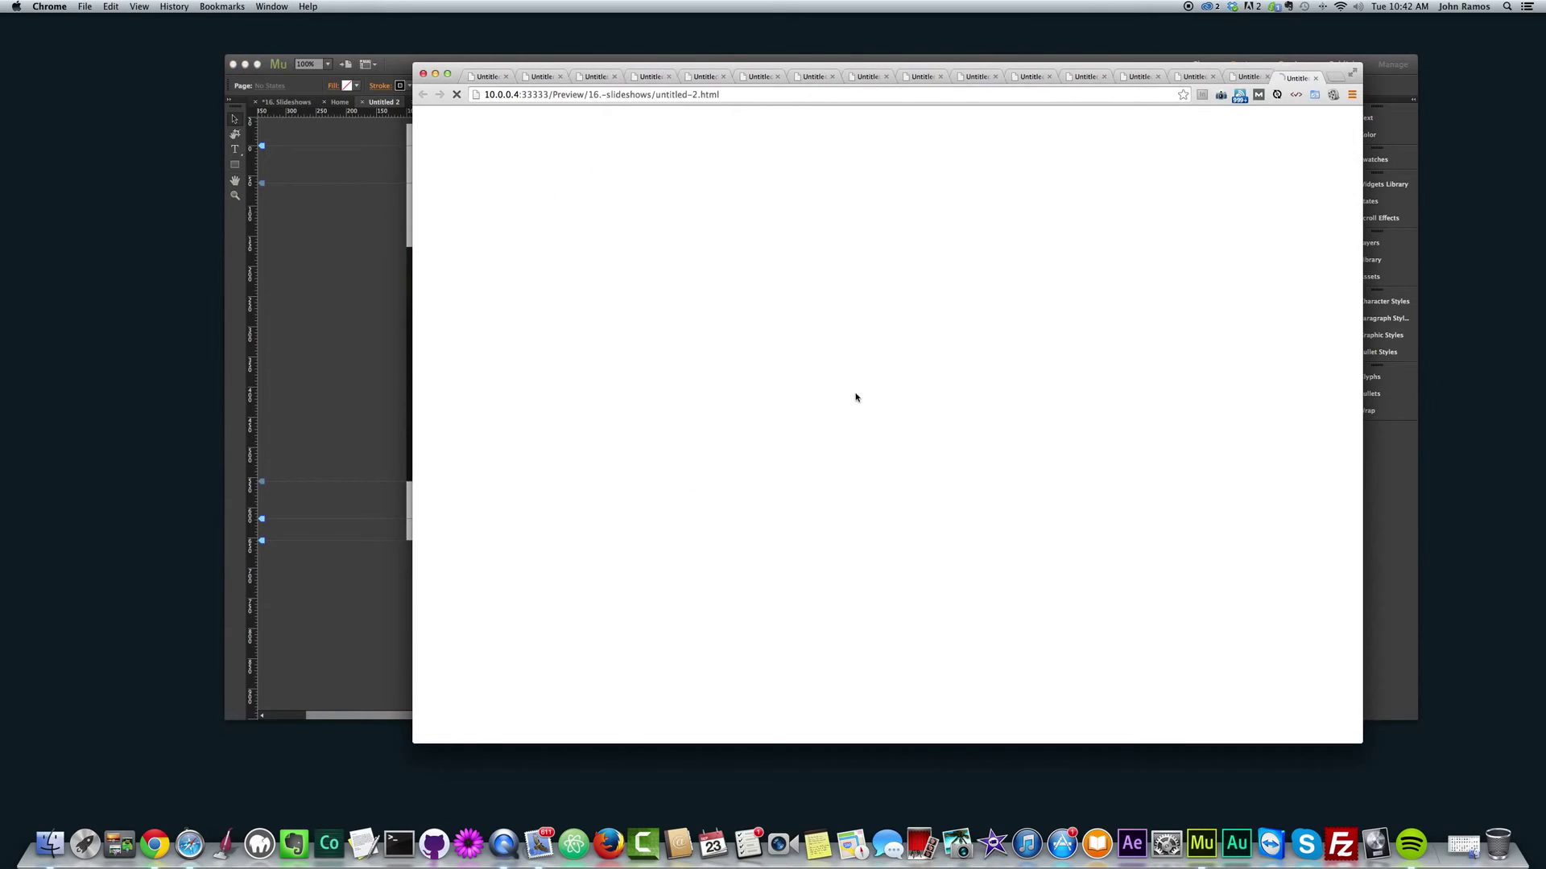
{"action": "left_click", "coordinate": [879, 454]}
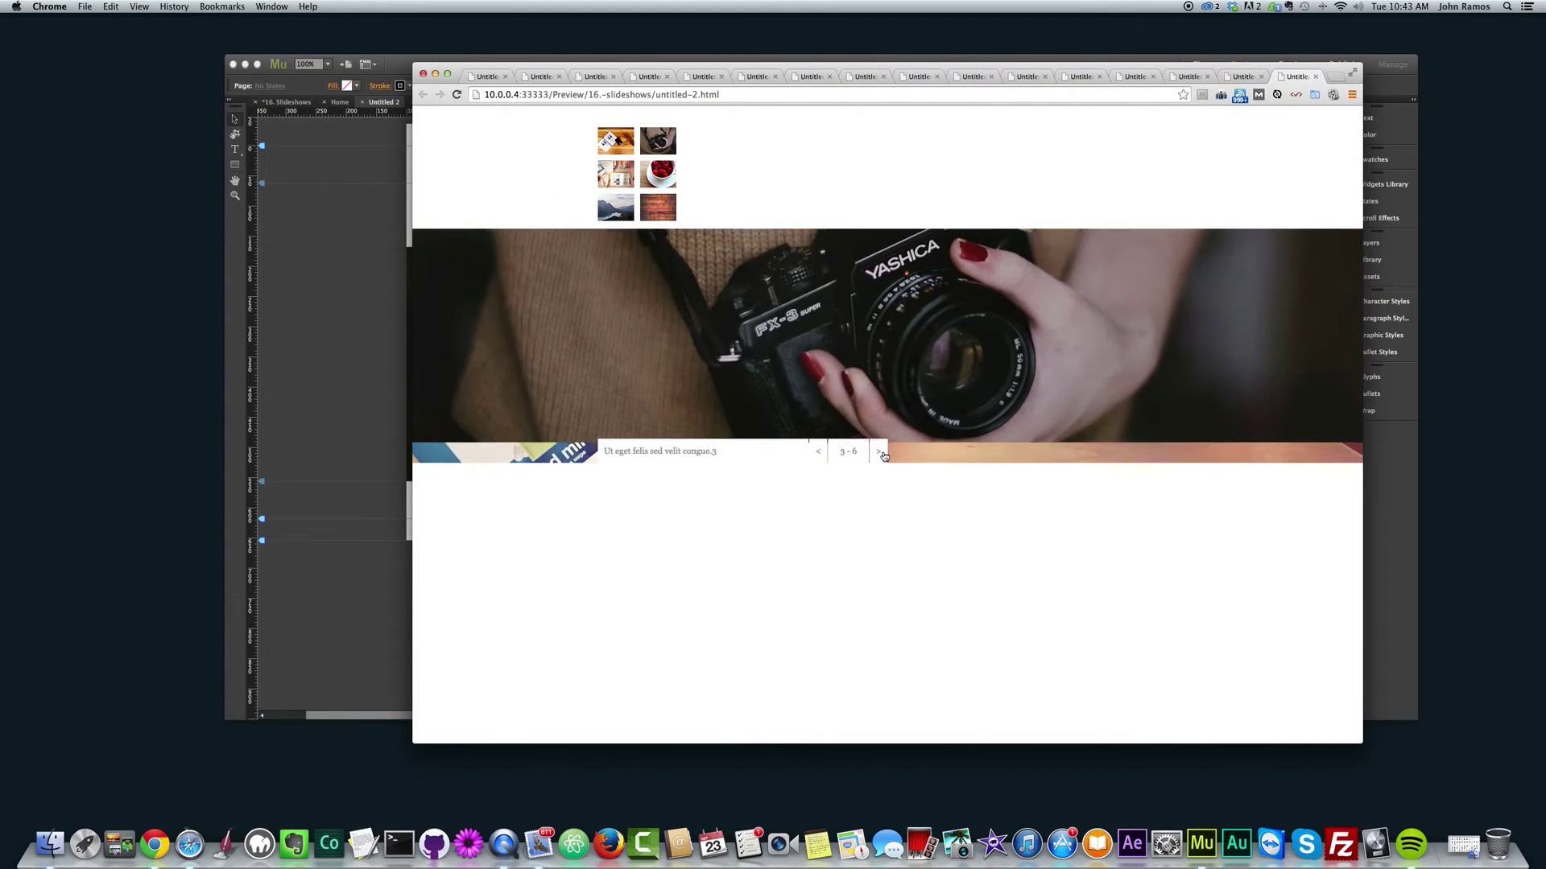
{"action": "left_click", "coordinate": [345, 346]}
- Select all the caption text and set its font to Lobster
{"action": "left_click", "coordinate": [581, 469]}
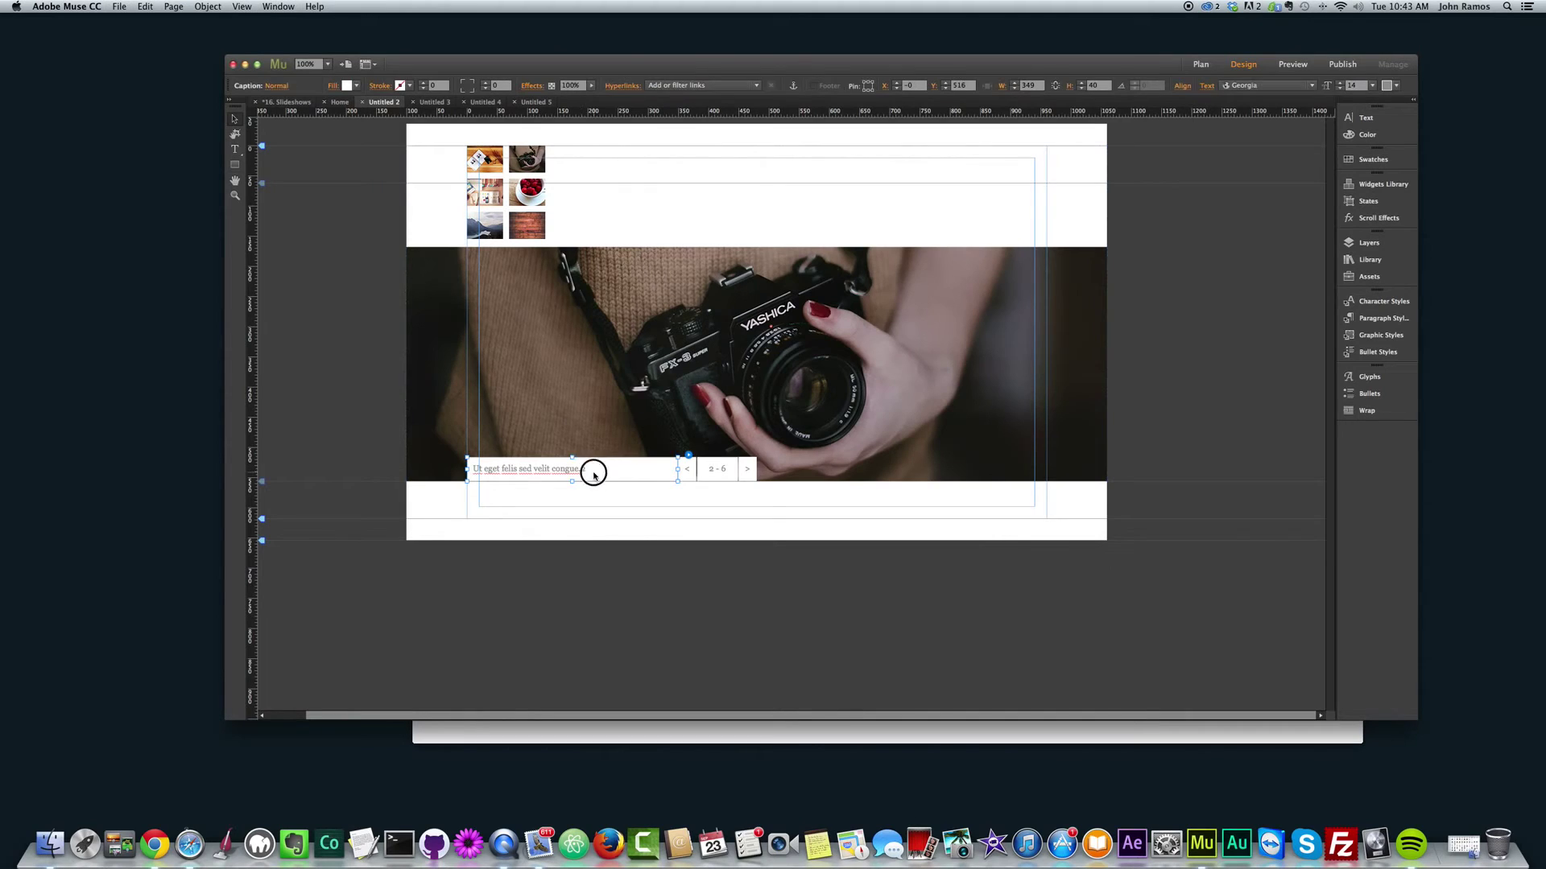
{"action": "left_click", "coordinate": [604, 466]}
{"action": "left_click_drag", "start_coordinate": [604, 466], "coordinate": [456, 455]}
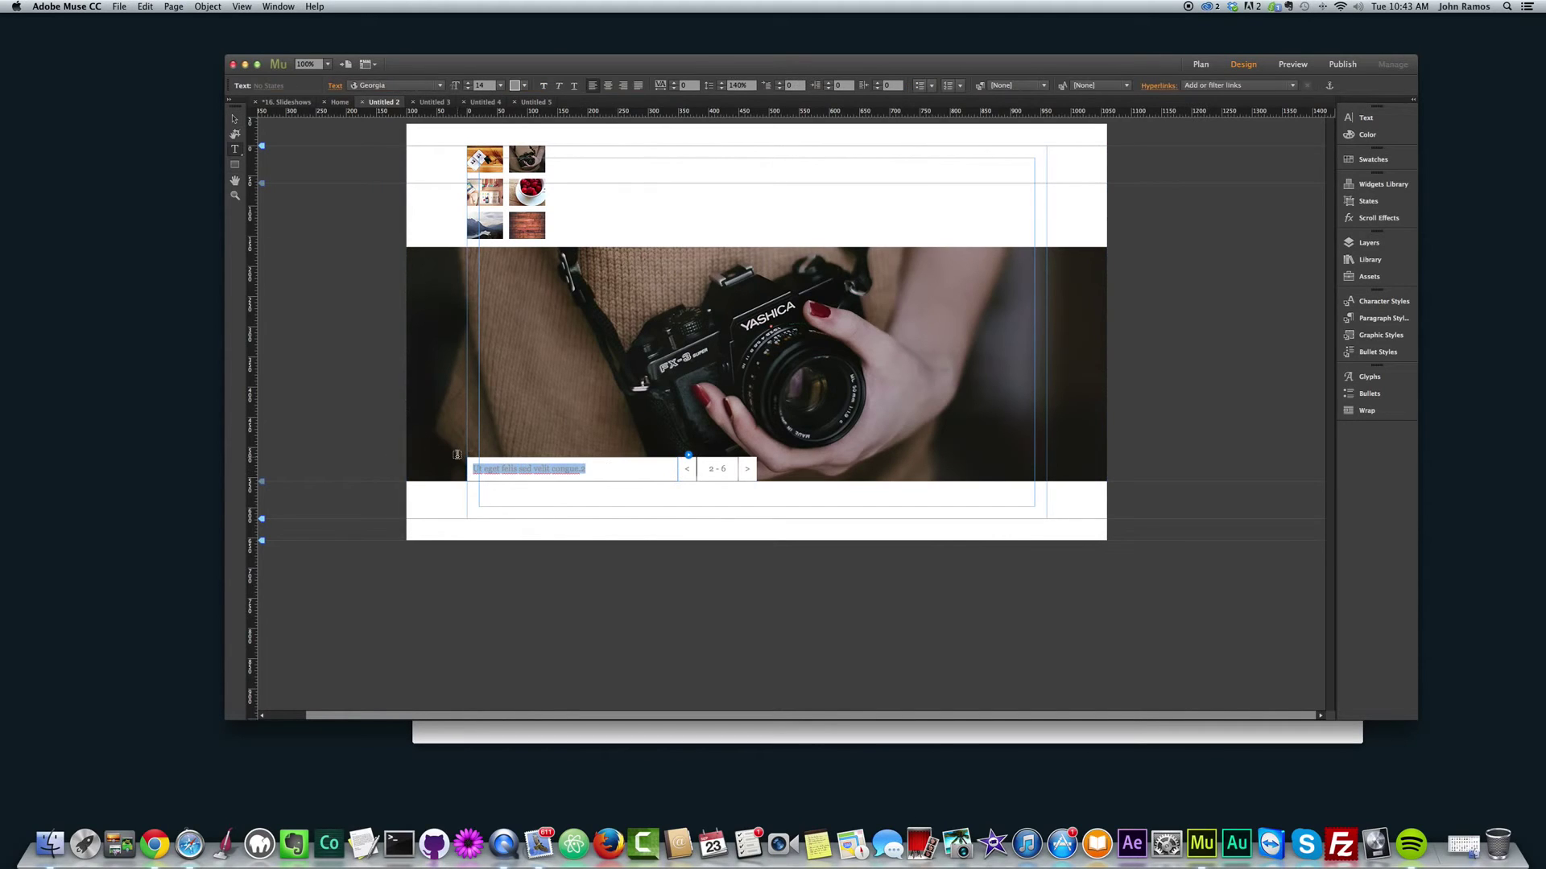
{"action": "left_click", "coordinate": [439, 85]}
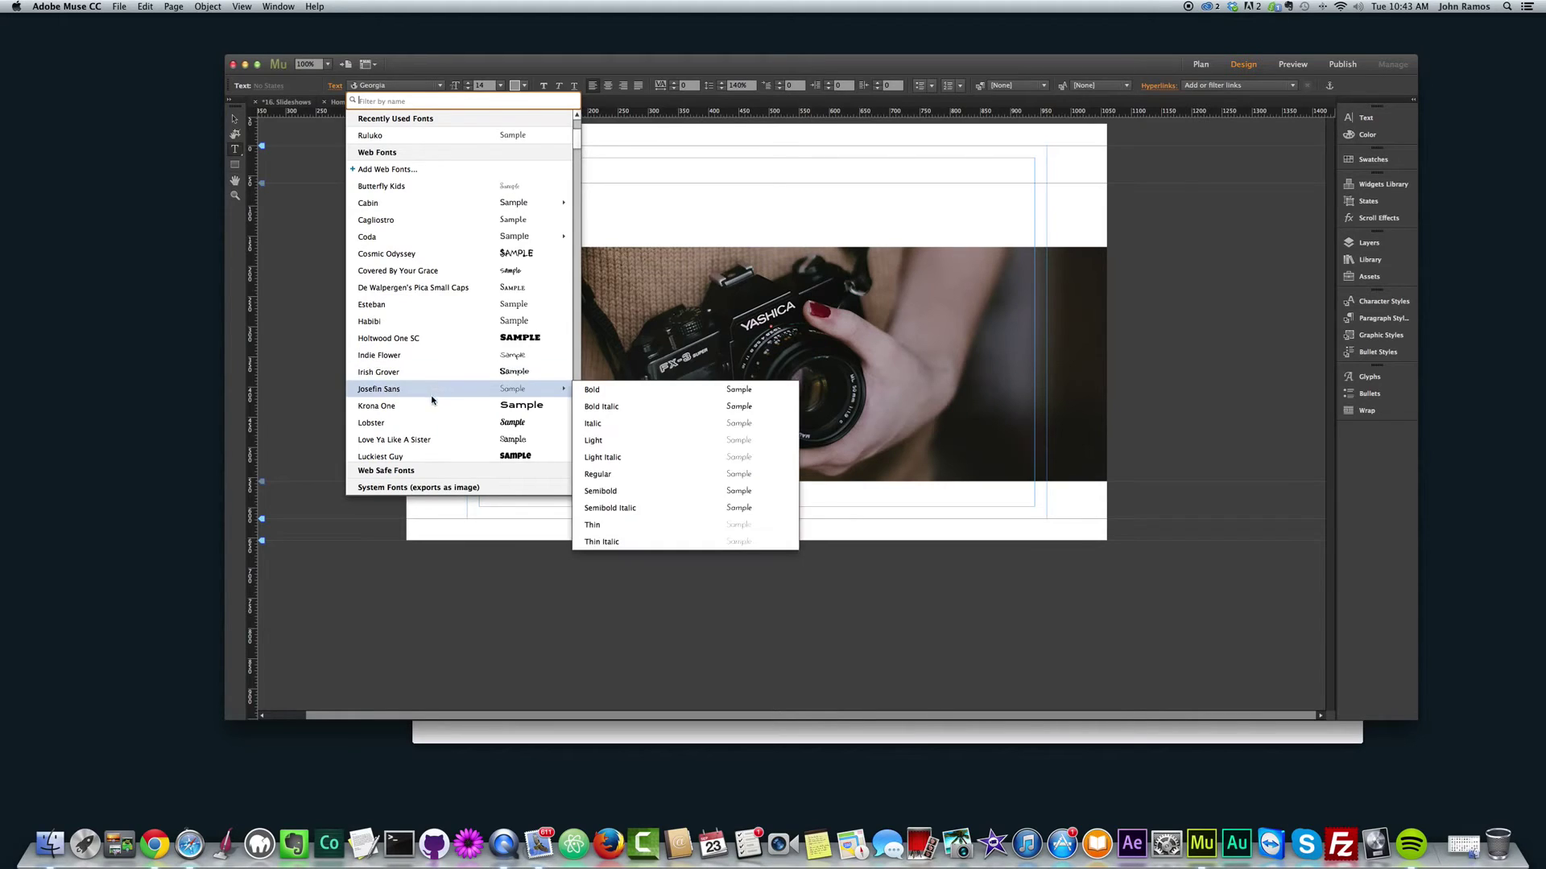
{"action": "left_click", "coordinate": [425, 426]}
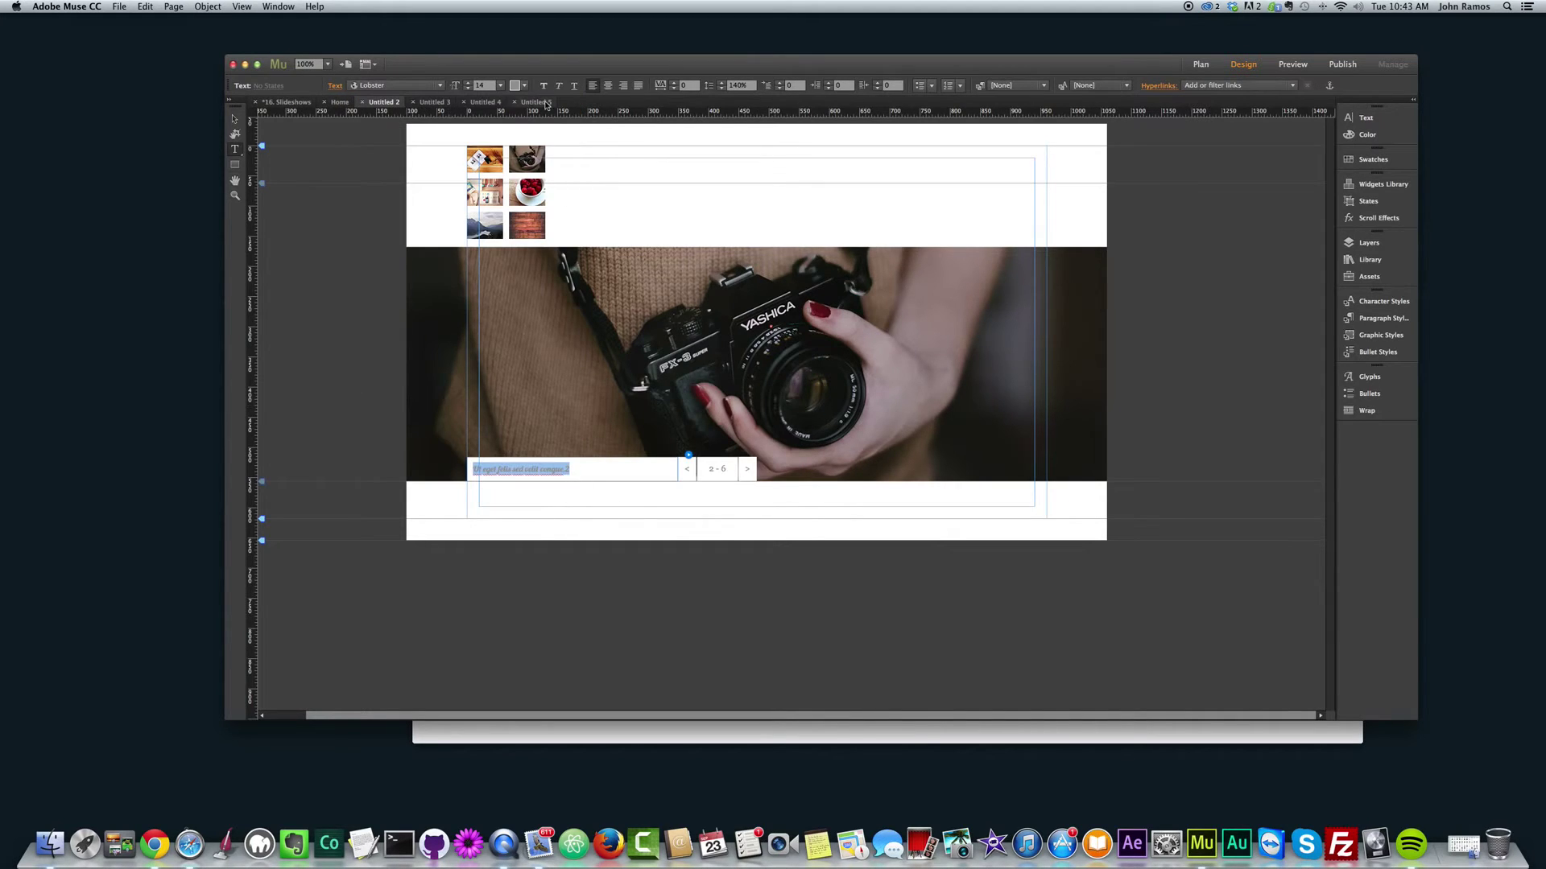
- Try caption sizes 36 and 18 and blue colour, settling on 24 pt
{"action": "left_click", "coordinate": [498, 85]}
{"action": "left_click", "coordinate": [510, 229]}
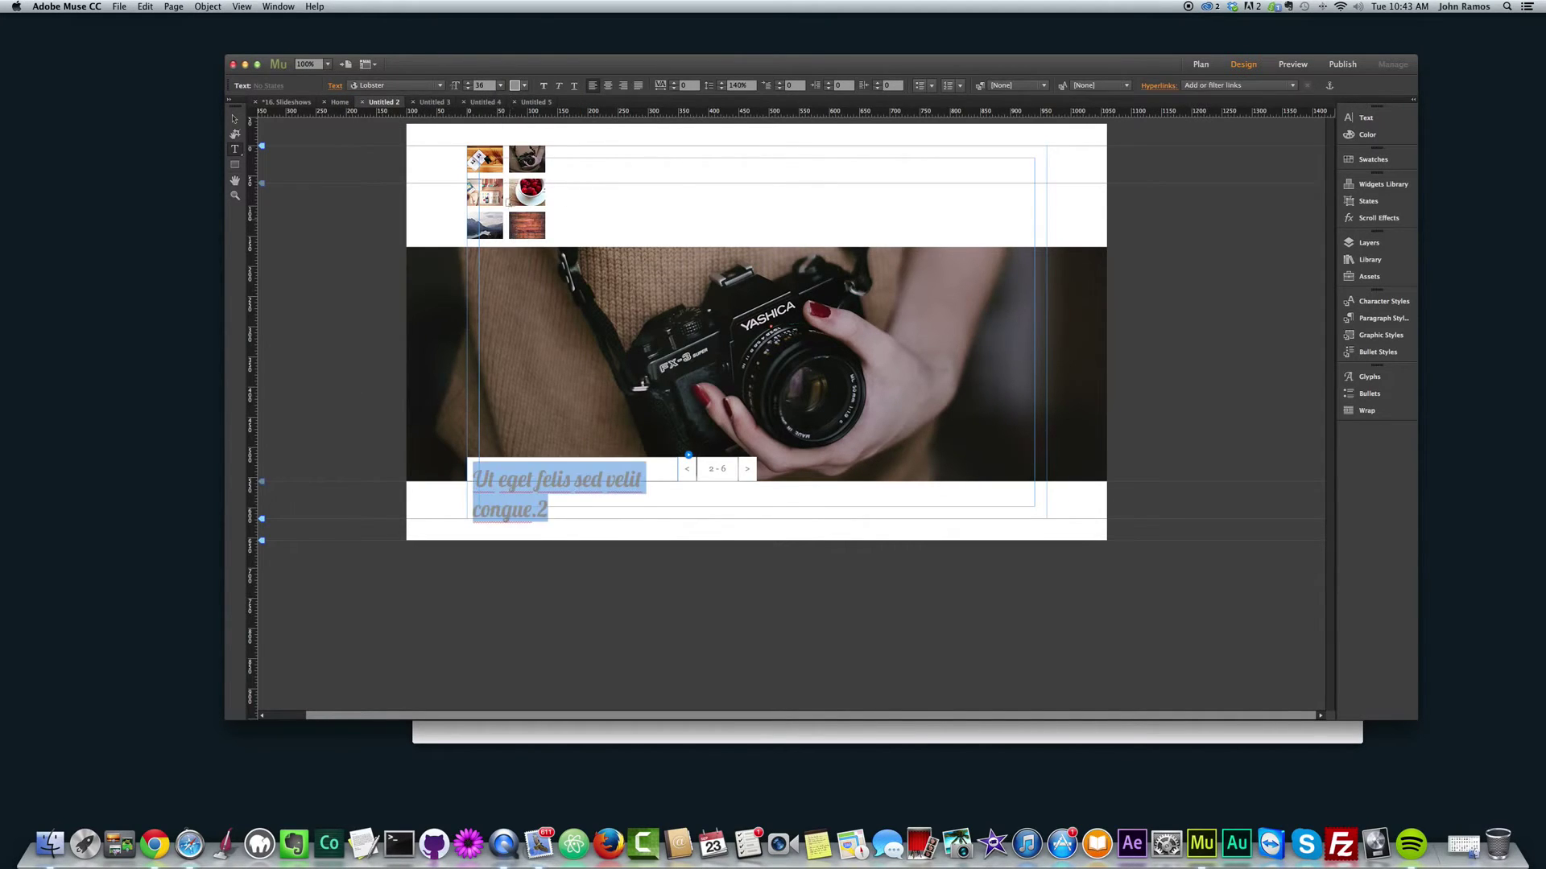
{"action": "left_click", "coordinate": [500, 85]}
{"action": "left_click", "coordinate": [512, 192]}
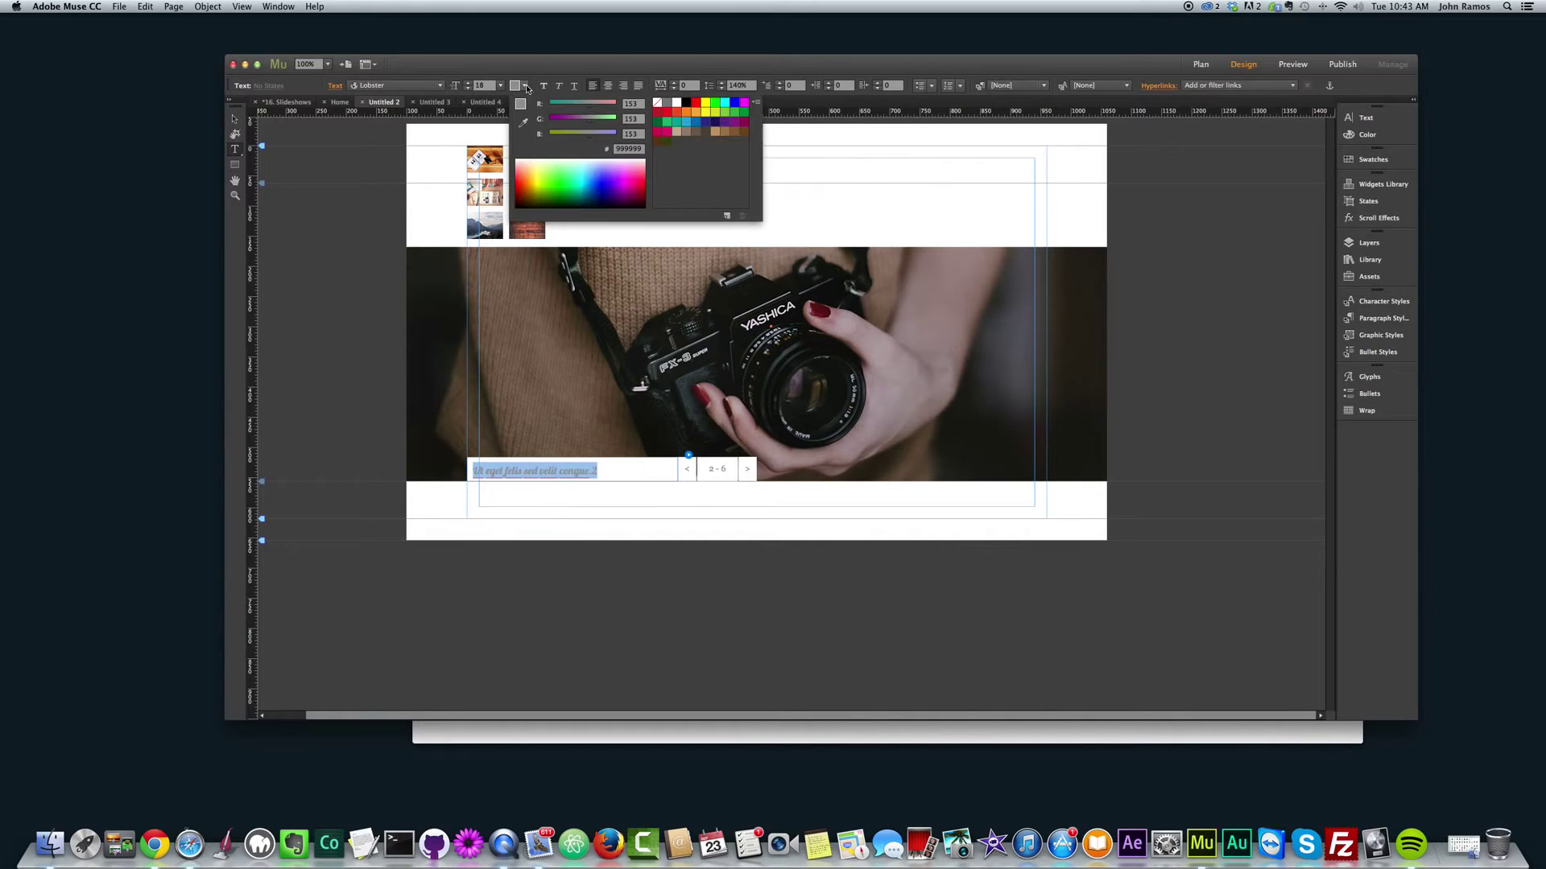
{"action": "left_click", "coordinate": [686, 121]}
{"action": "left_click", "coordinate": [500, 85]}
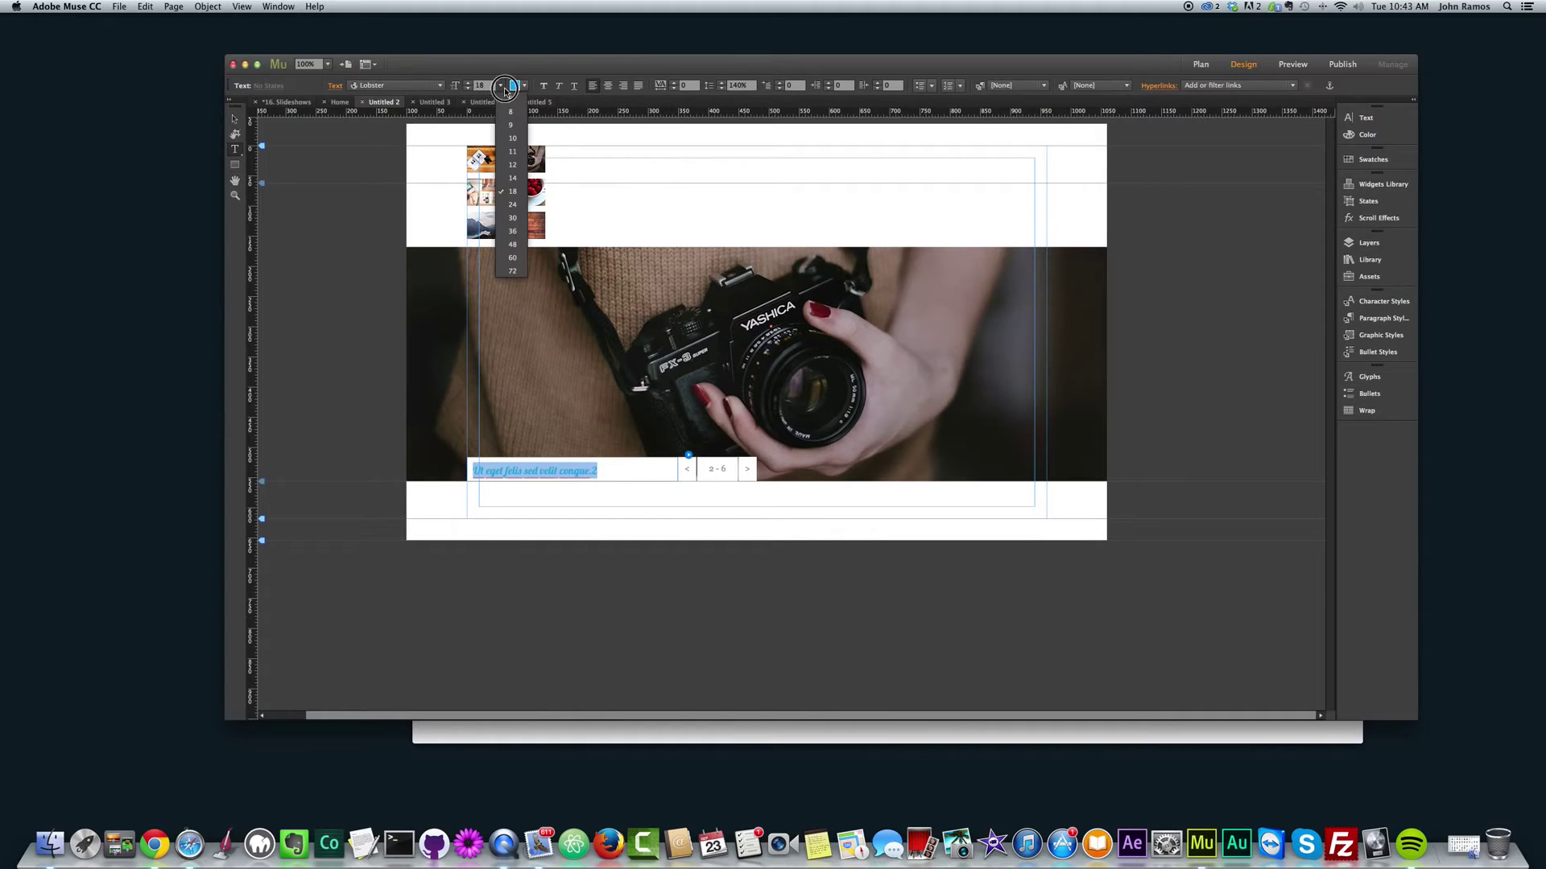
{"action": "left_click", "coordinate": [512, 205]}
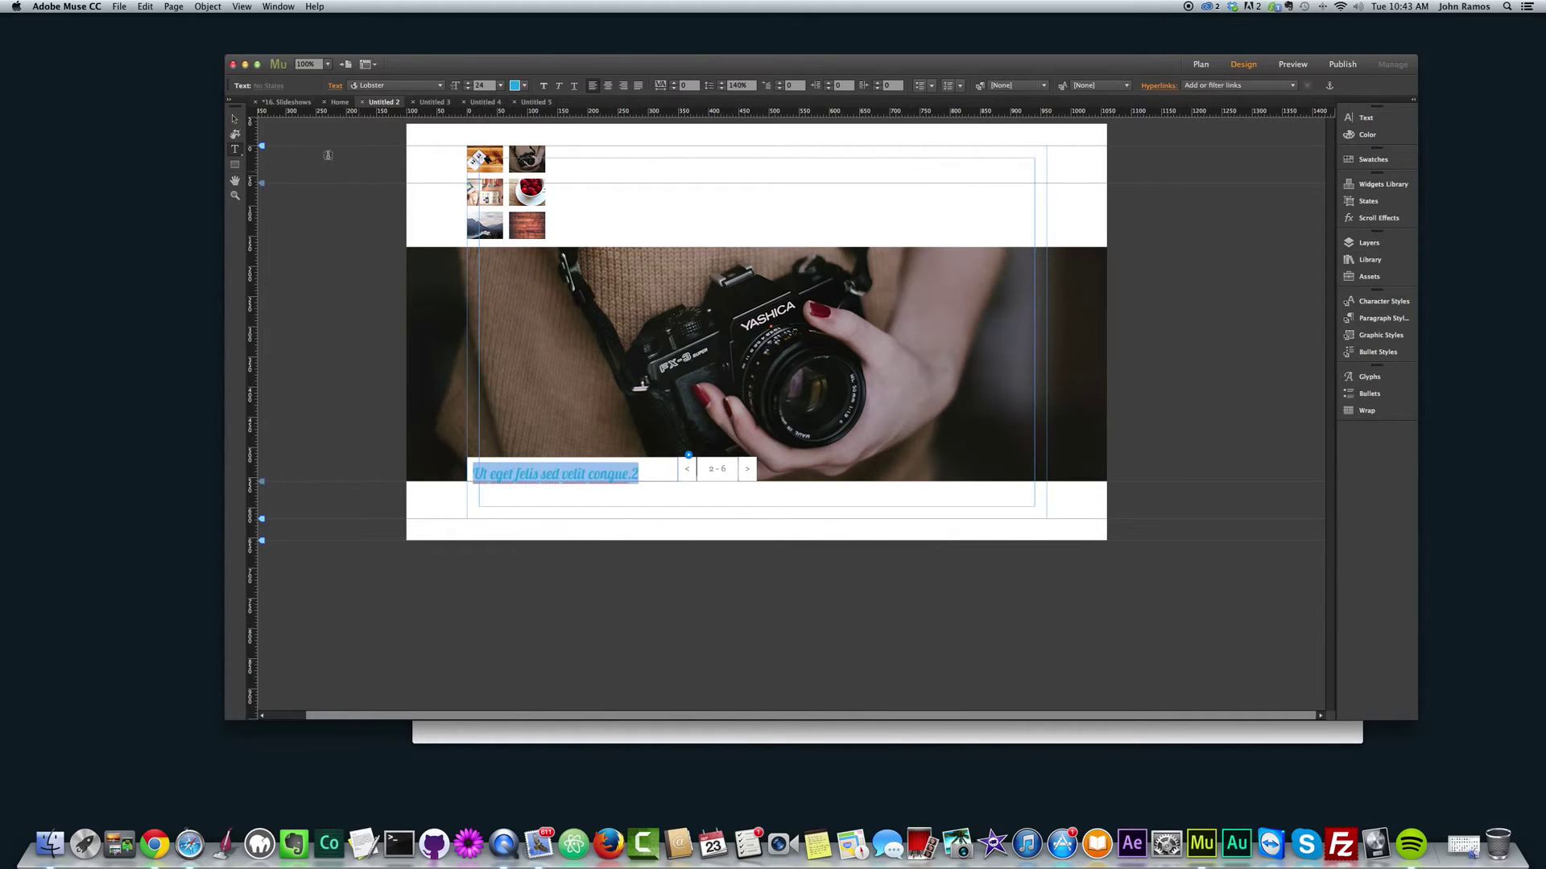
{"action": "left_click", "coordinate": [236, 120]}
- Make the caption box taller and turn all its text white
{"action": "left_click", "coordinate": [573, 469]}
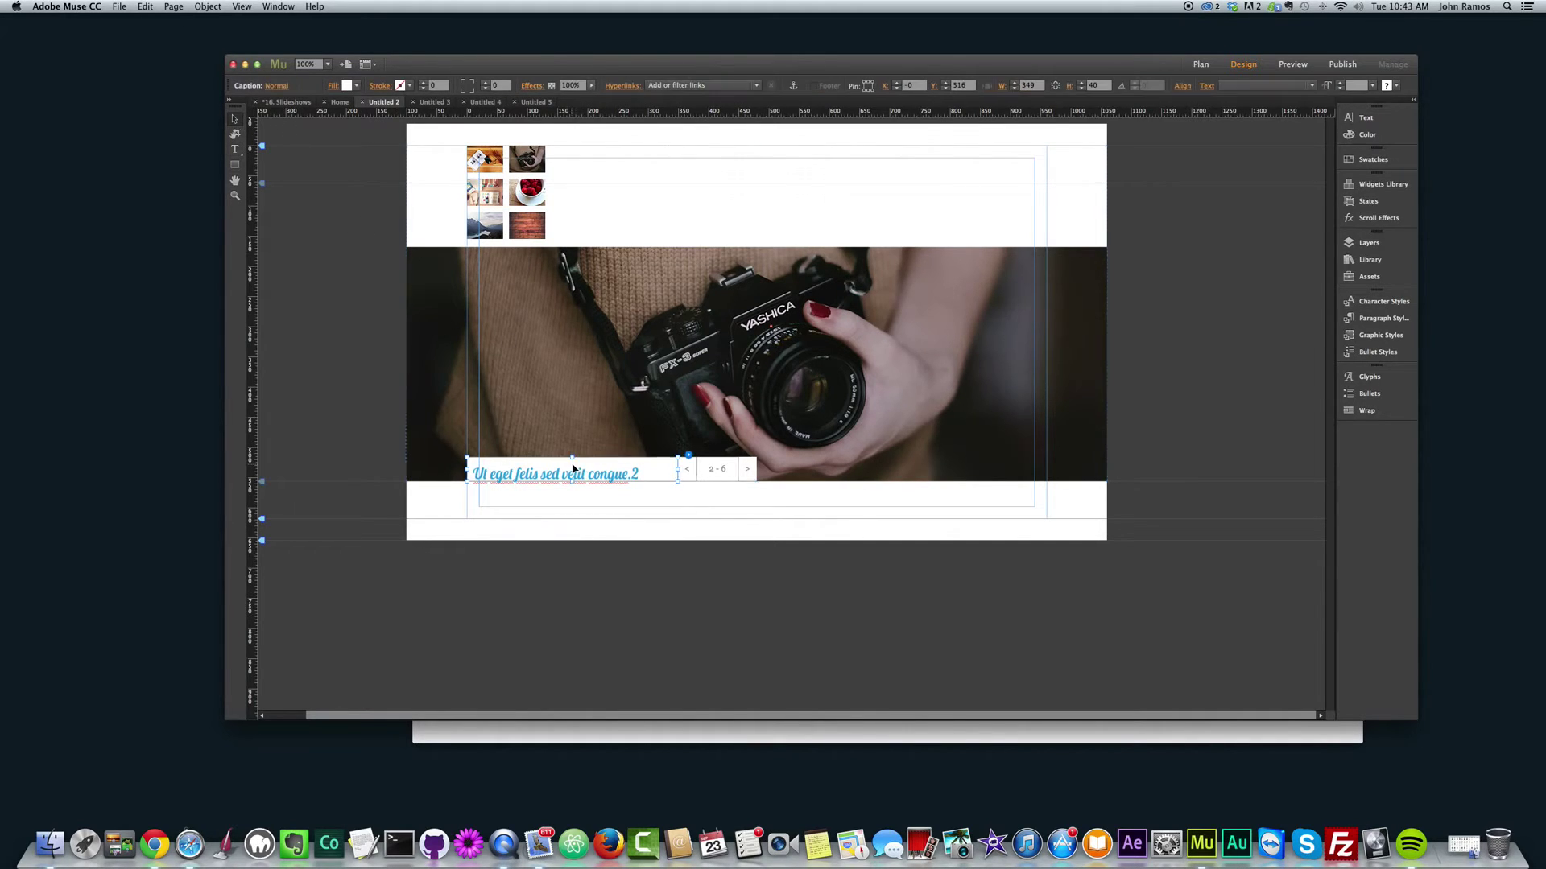
{"action": "mouse_move", "coordinate": [570, 459]}
{"action": "left_mouse_down"}
{"action": "mouse_move", "coordinate": [563, 442]}
{"action": "mouse_move", "coordinate": [578, 442]}
{"action": "left_mouse_up"}
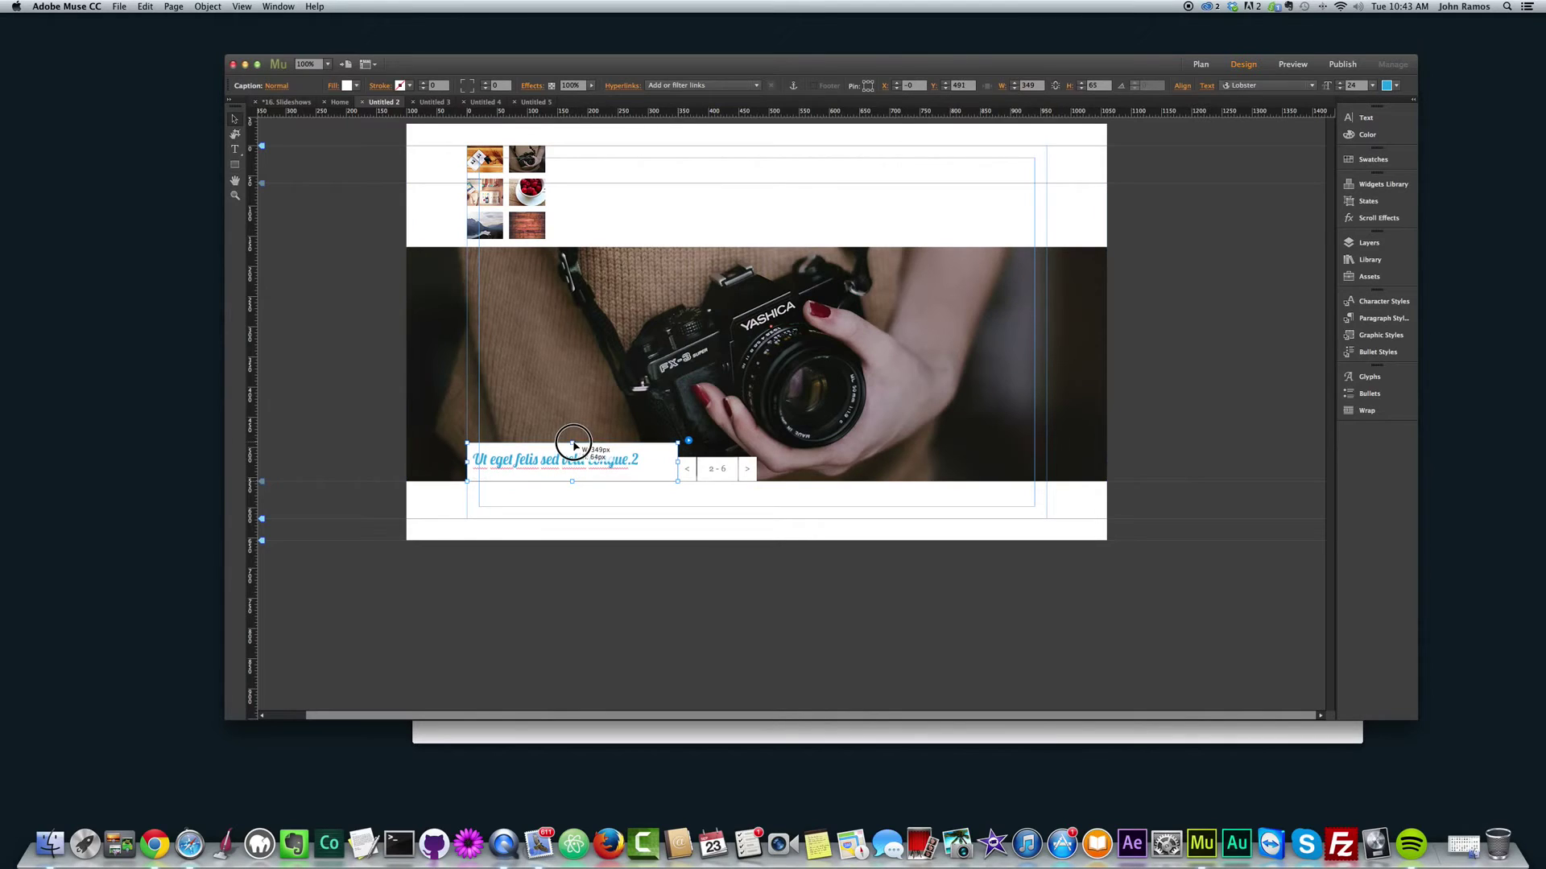
{"action": "double_click", "coordinate": [597, 456]}
{"action": "key", "text": "super+a"}
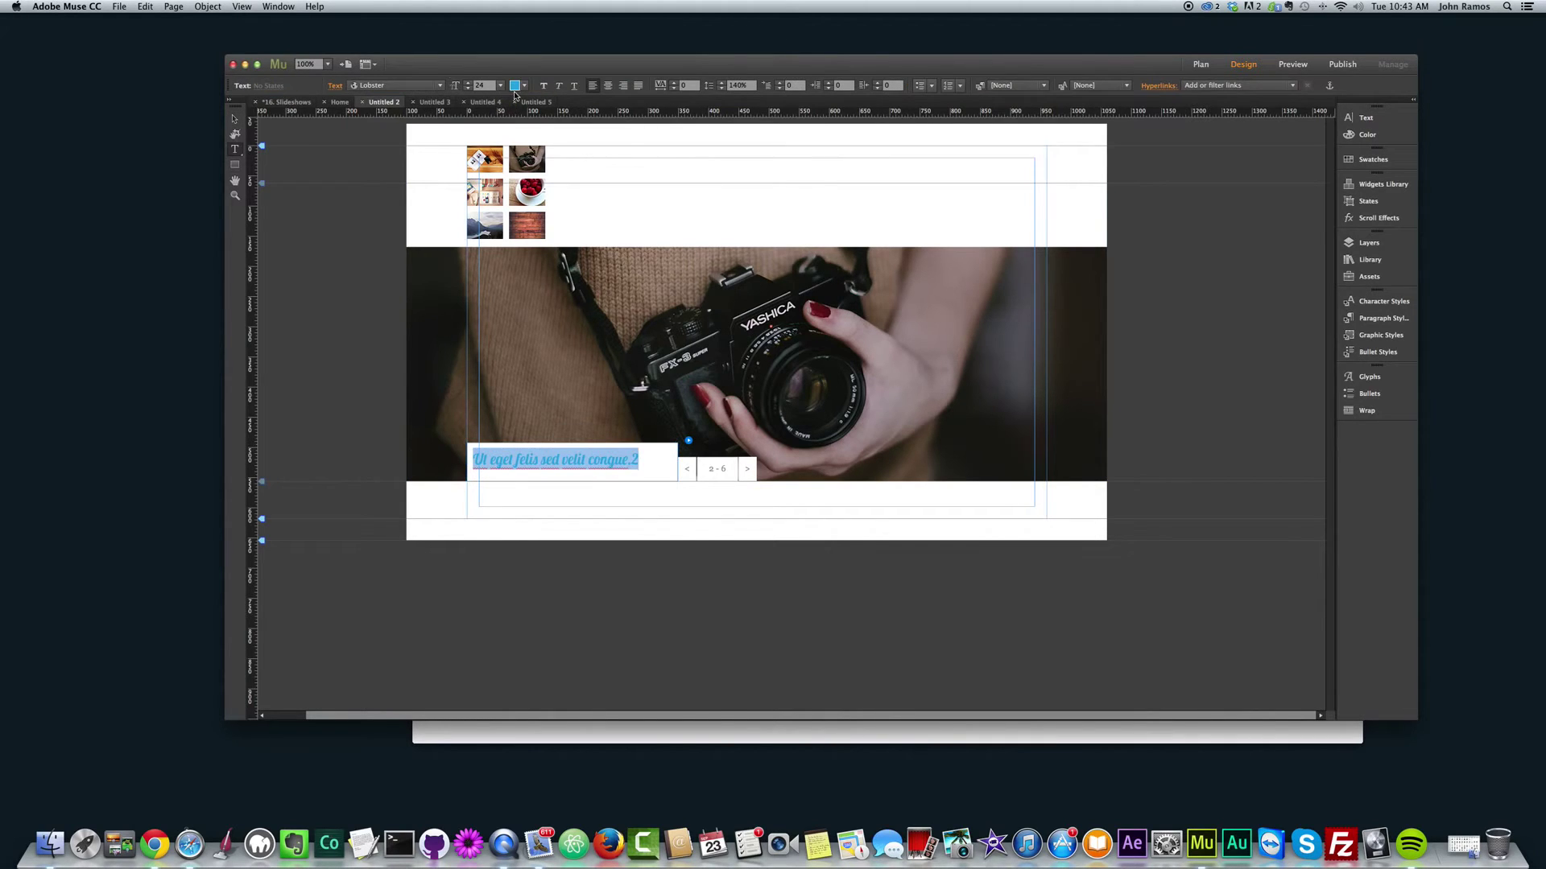
{"action": "left_click", "coordinate": [524, 86]}
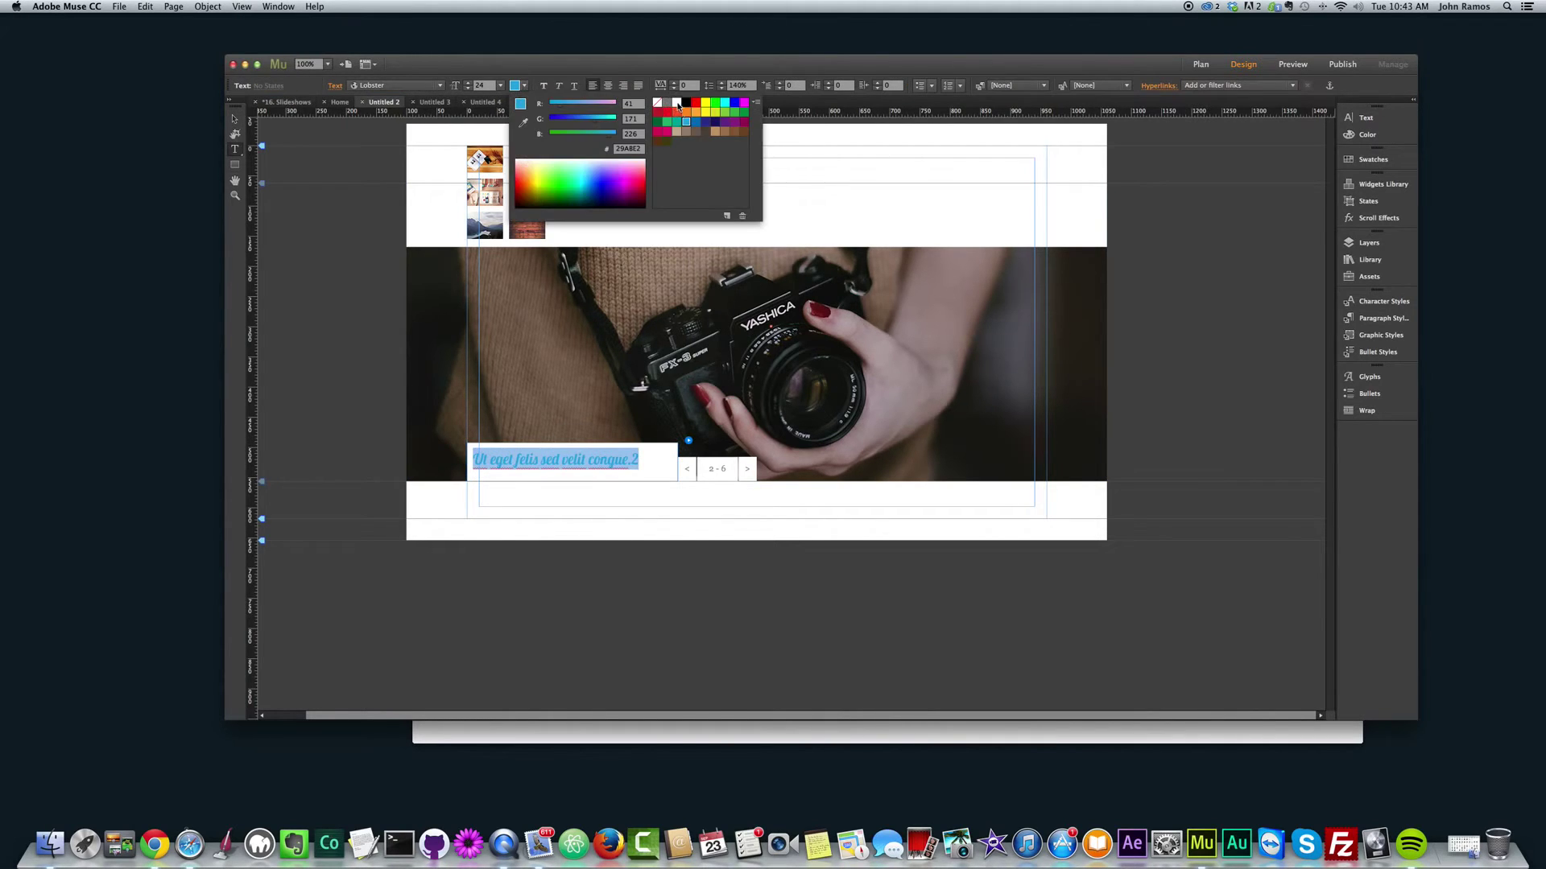
{"action": "left_click", "coordinate": [677, 105]}
{"action": "left_click", "coordinate": [234, 118]}
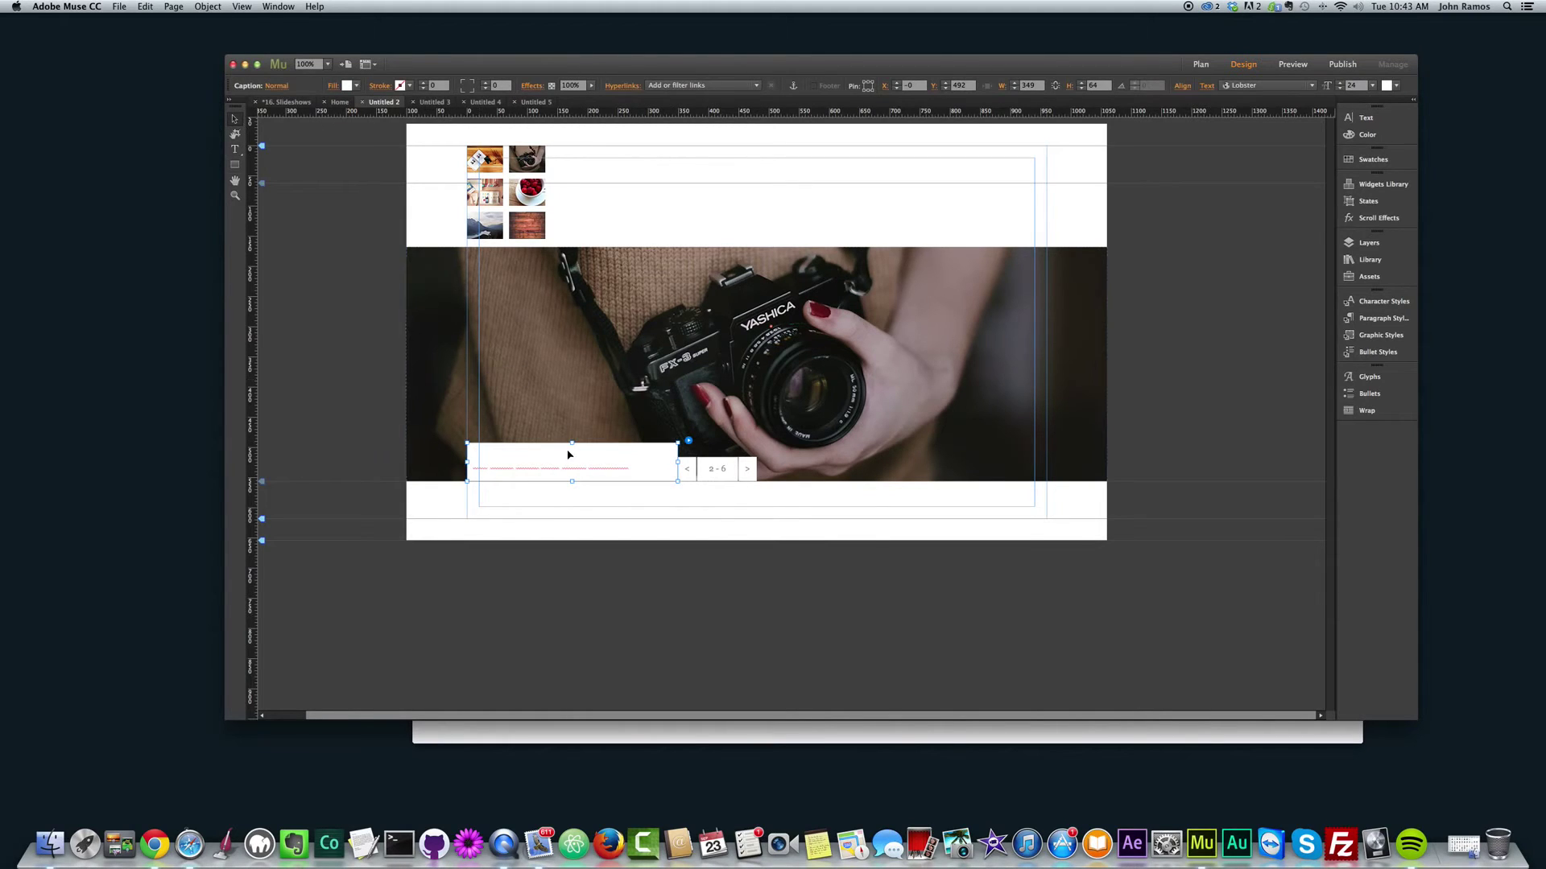
- Fill the caption box with black
{"action": "left_click", "coordinate": [361, 85]}
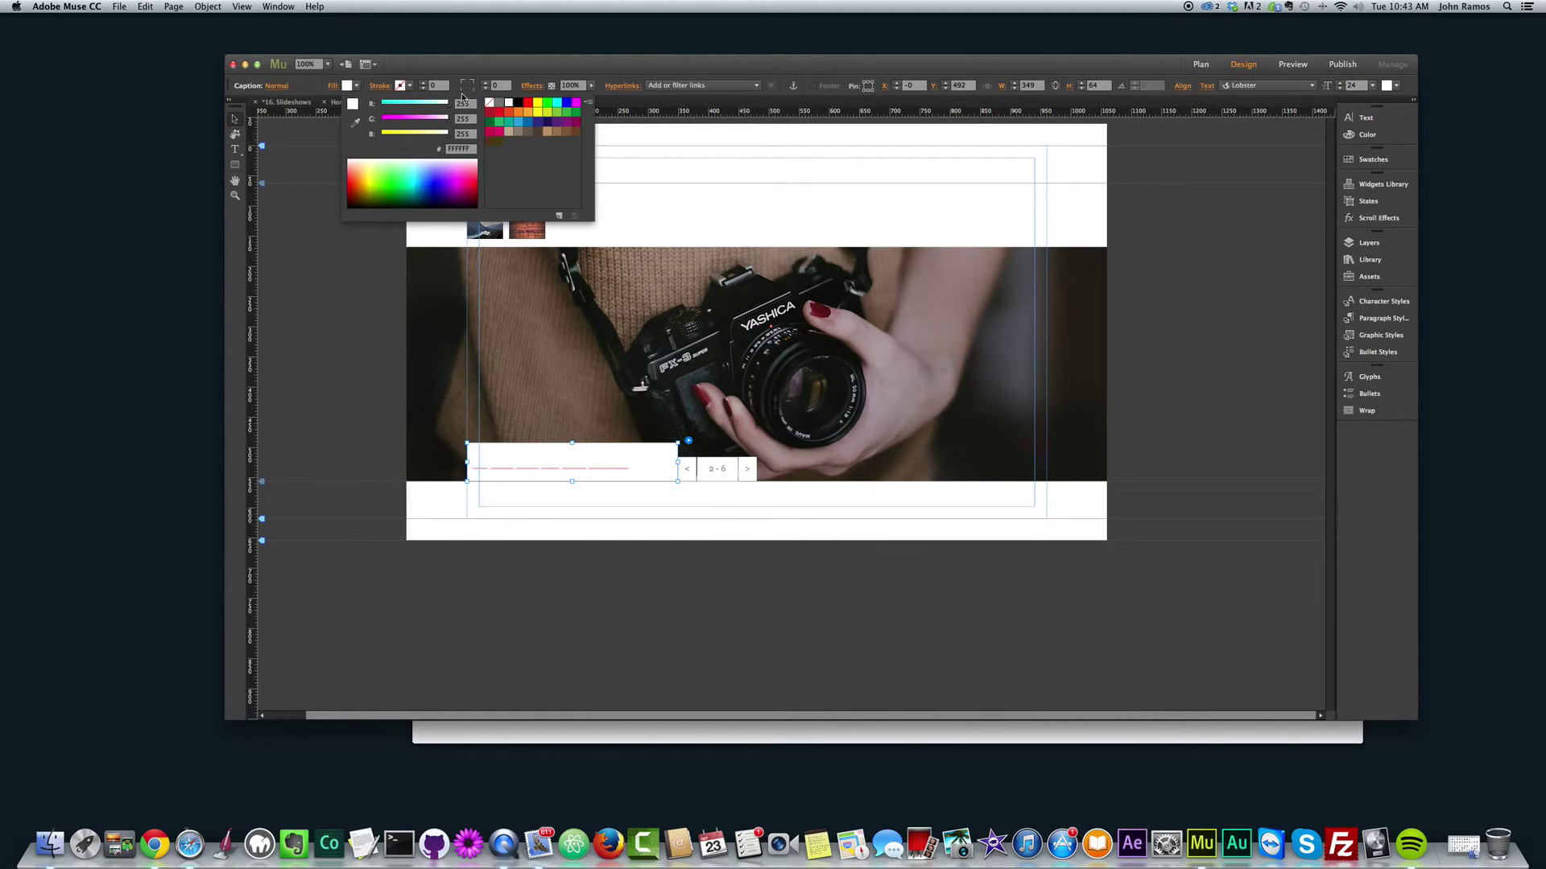
{"action": "left_click", "coordinate": [519, 102]}
{"action": "left_click", "coordinate": [518, 355]}
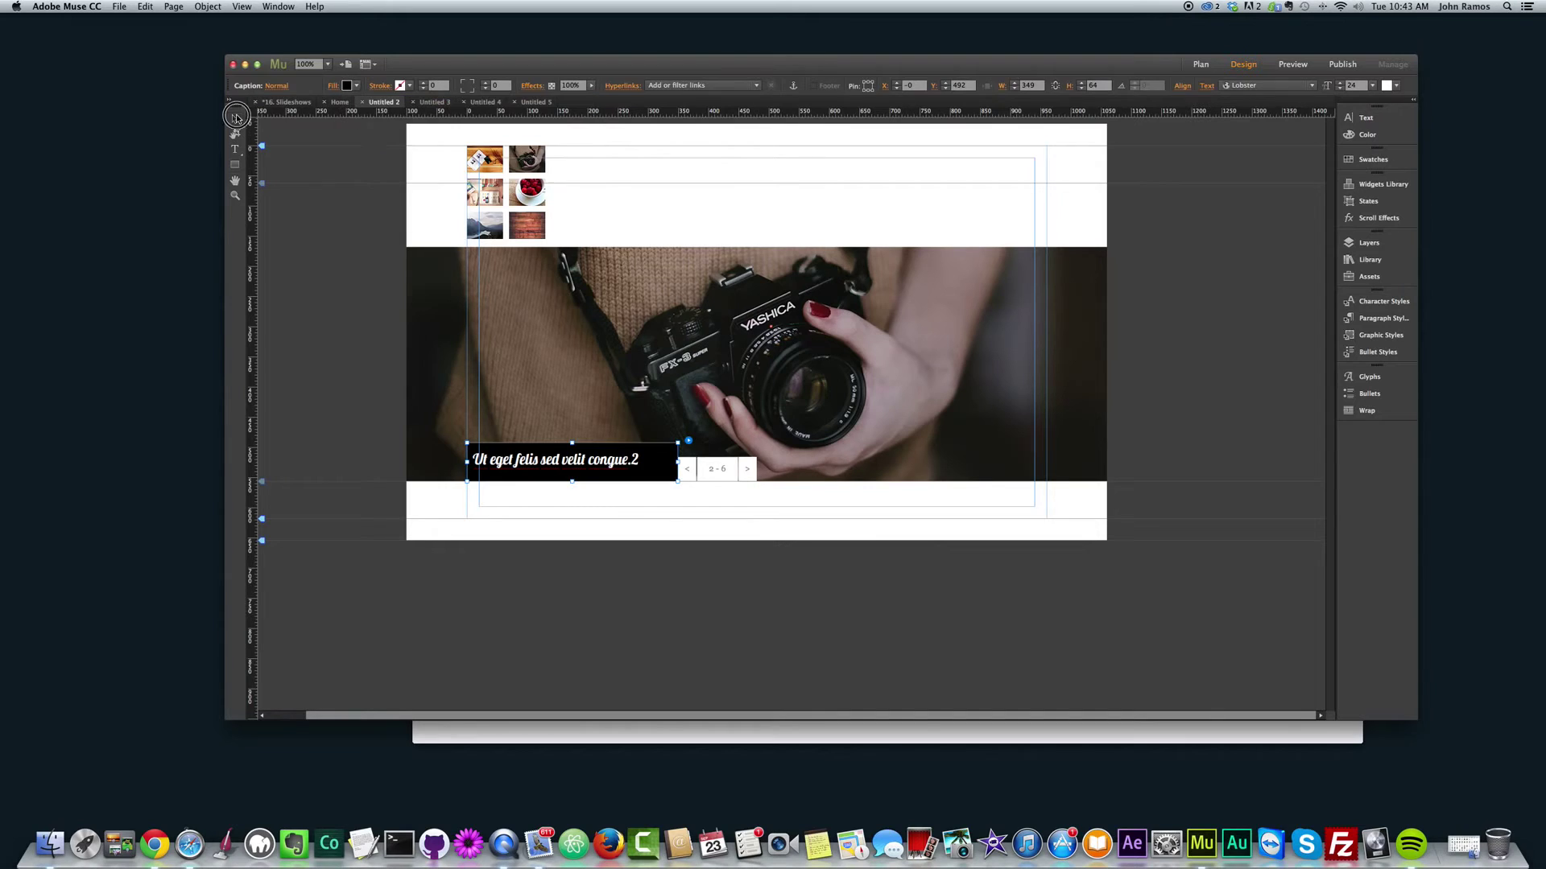
- Select all the 1-6 counter text and set its font to Lobster
{"action": "left_click", "coordinate": [689, 468]}
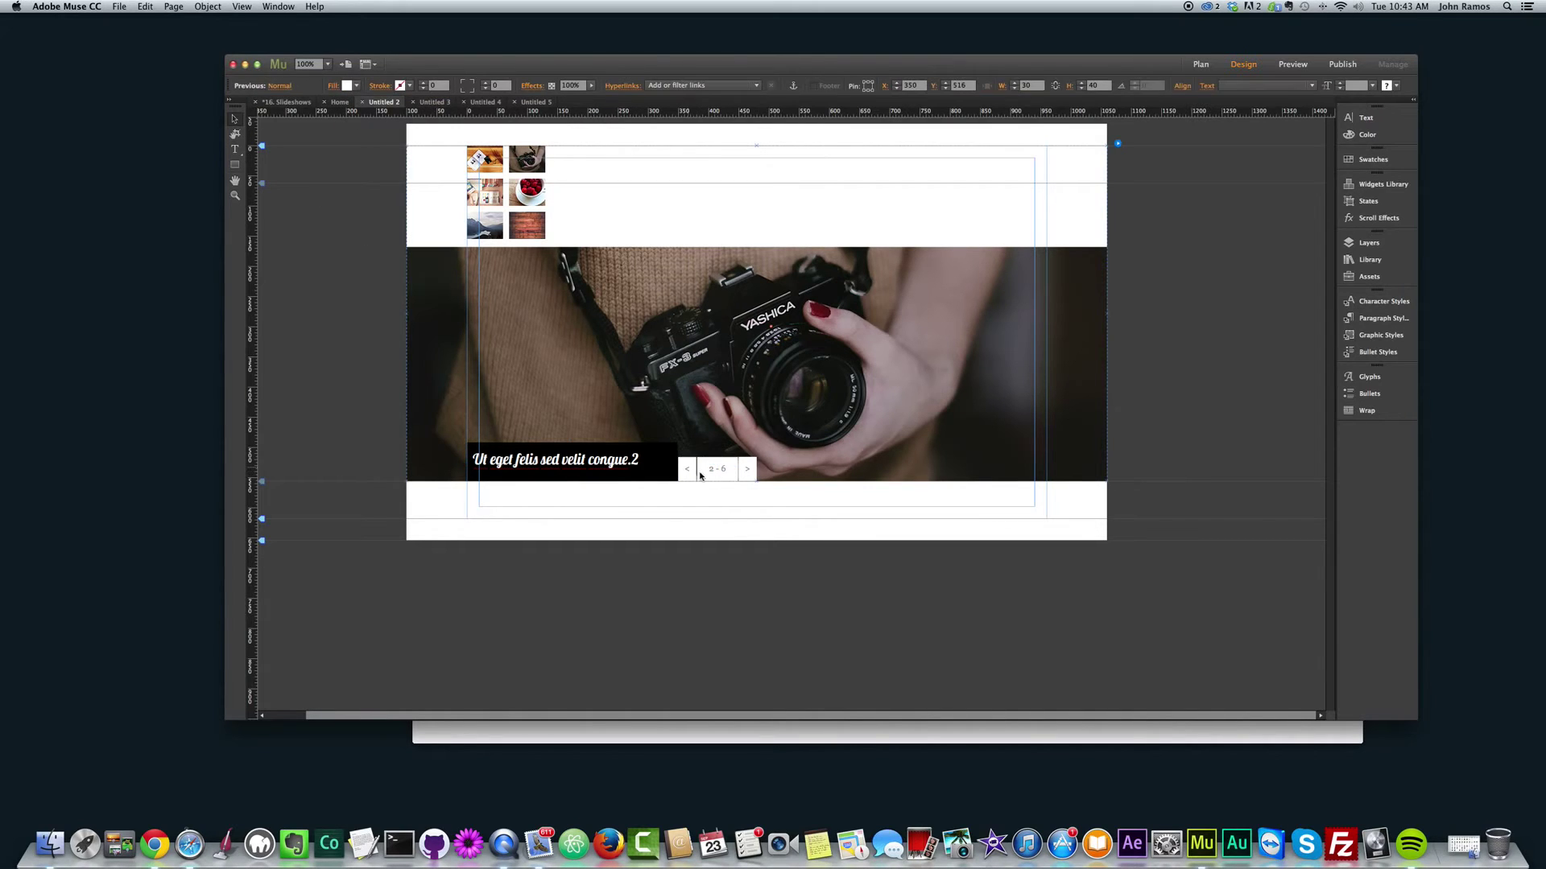
{"action": "left_click", "coordinate": [694, 475]}
{"action": "left_click", "coordinate": [716, 471]}
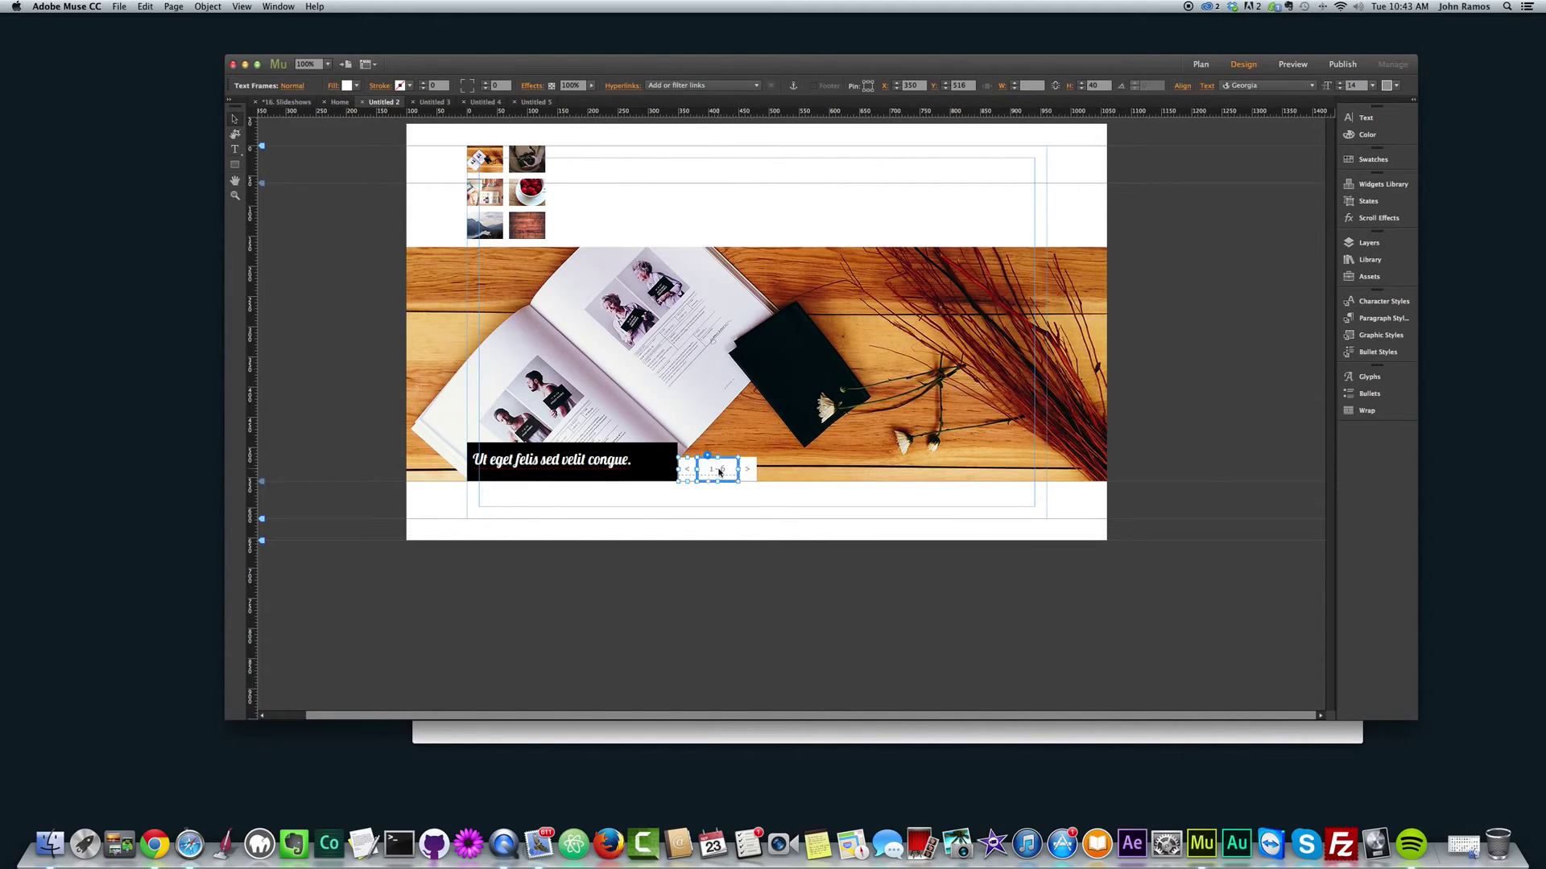
{"action": "double_click", "coordinate": [724, 467]}
{"action": "key", "text": "super+a"}
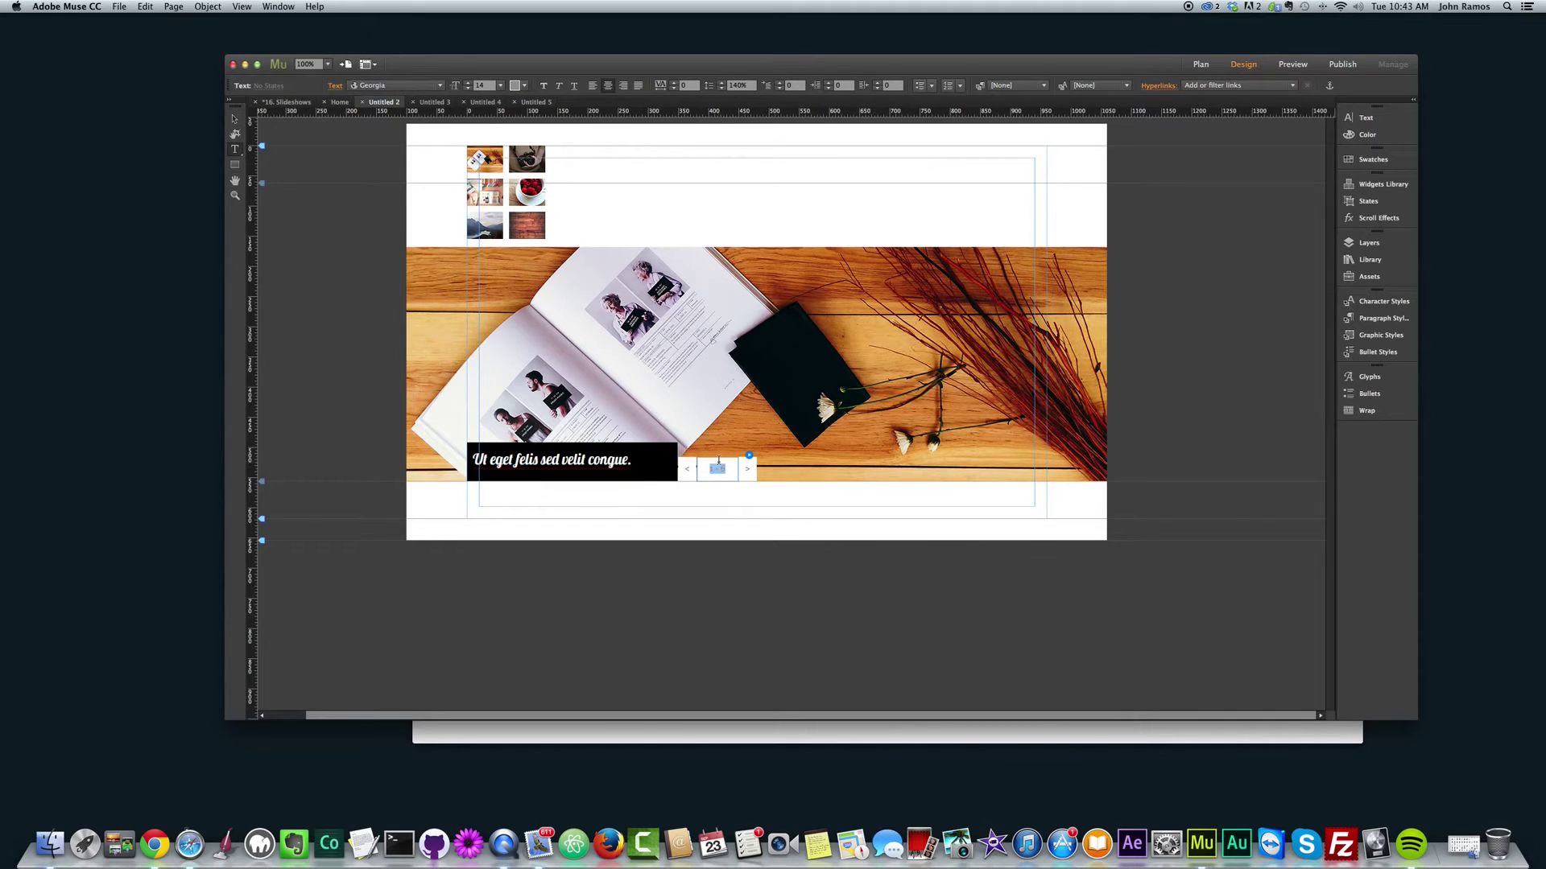
{"action": "left_click", "coordinate": [441, 85]}
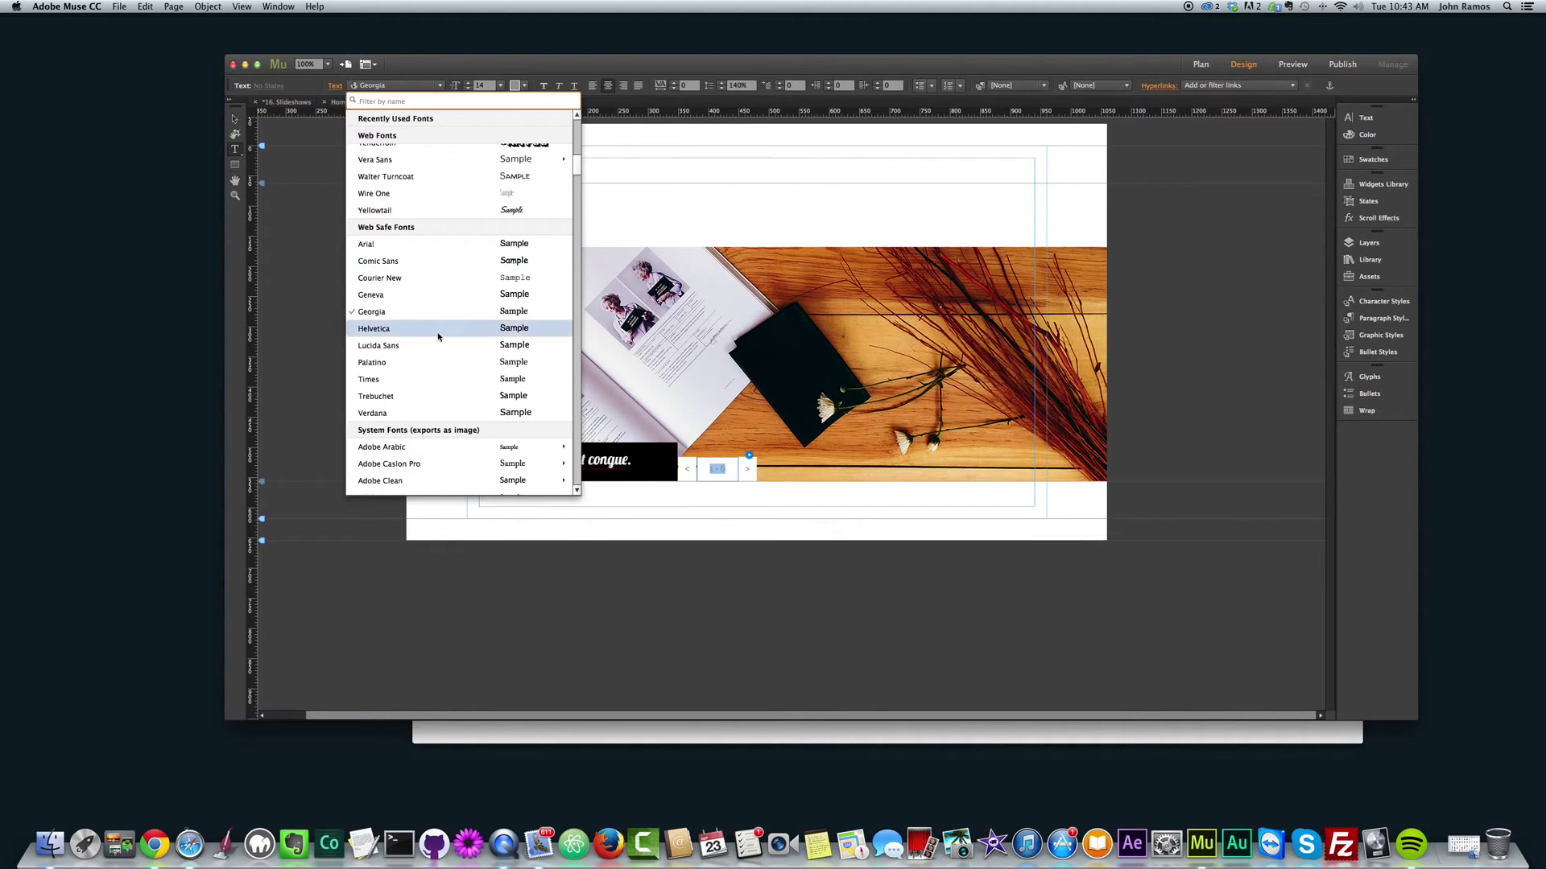
{"action": "scroll", "coordinate": [414, 201], "scroll_direction": "up", "scroll_amount": 3}
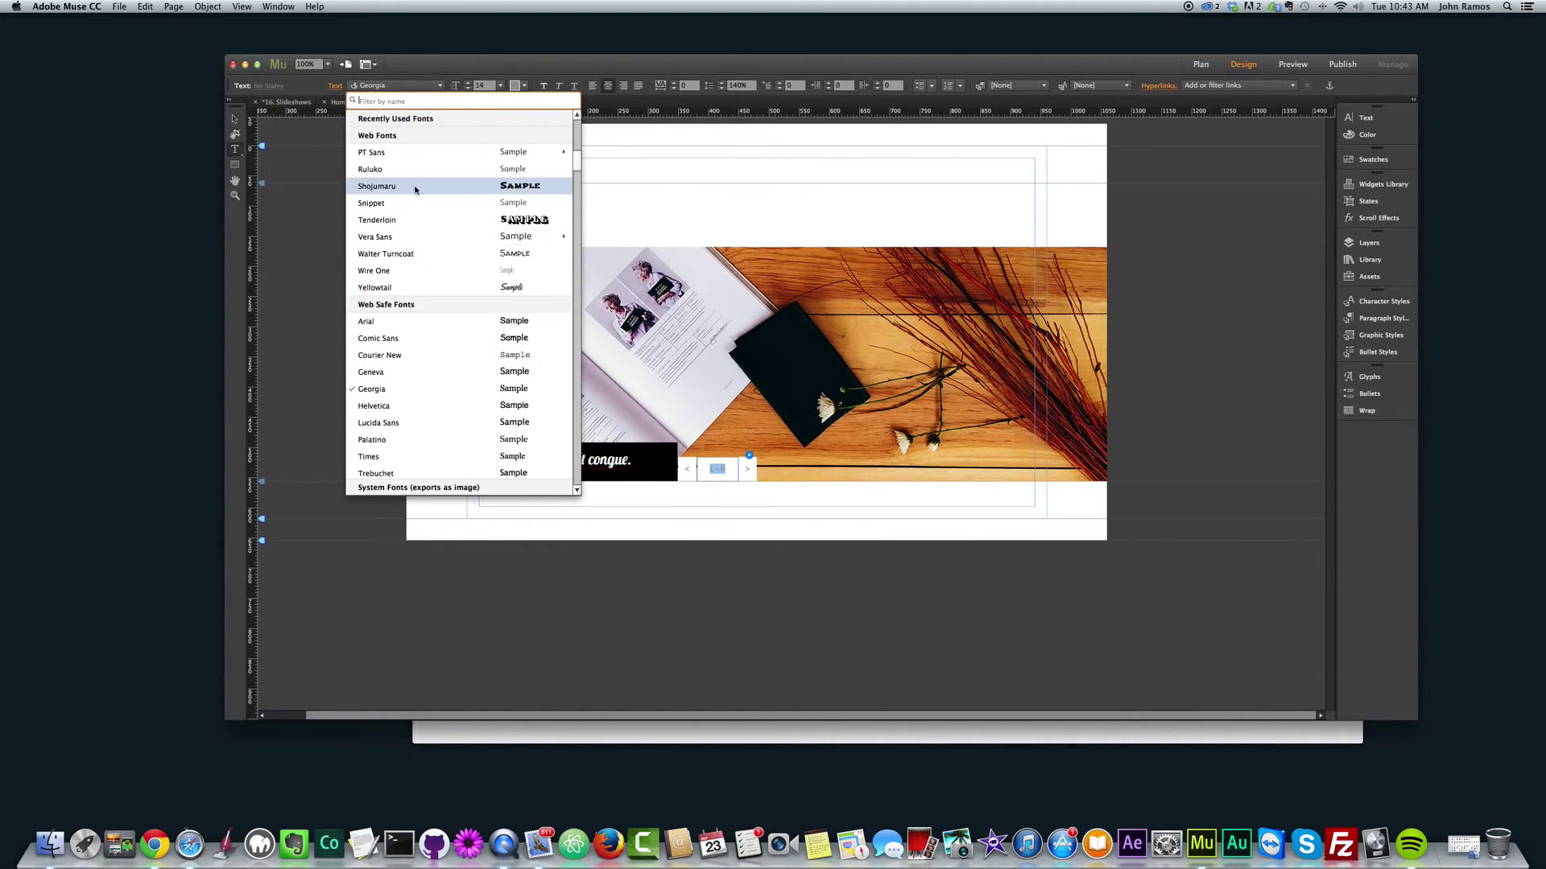
{"action": "scroll", "coordinate": [414, 201], "scroll_direction": "up", "scroll_amount": 3}
{"action": "left_click", "coordinate": [414, 218]}
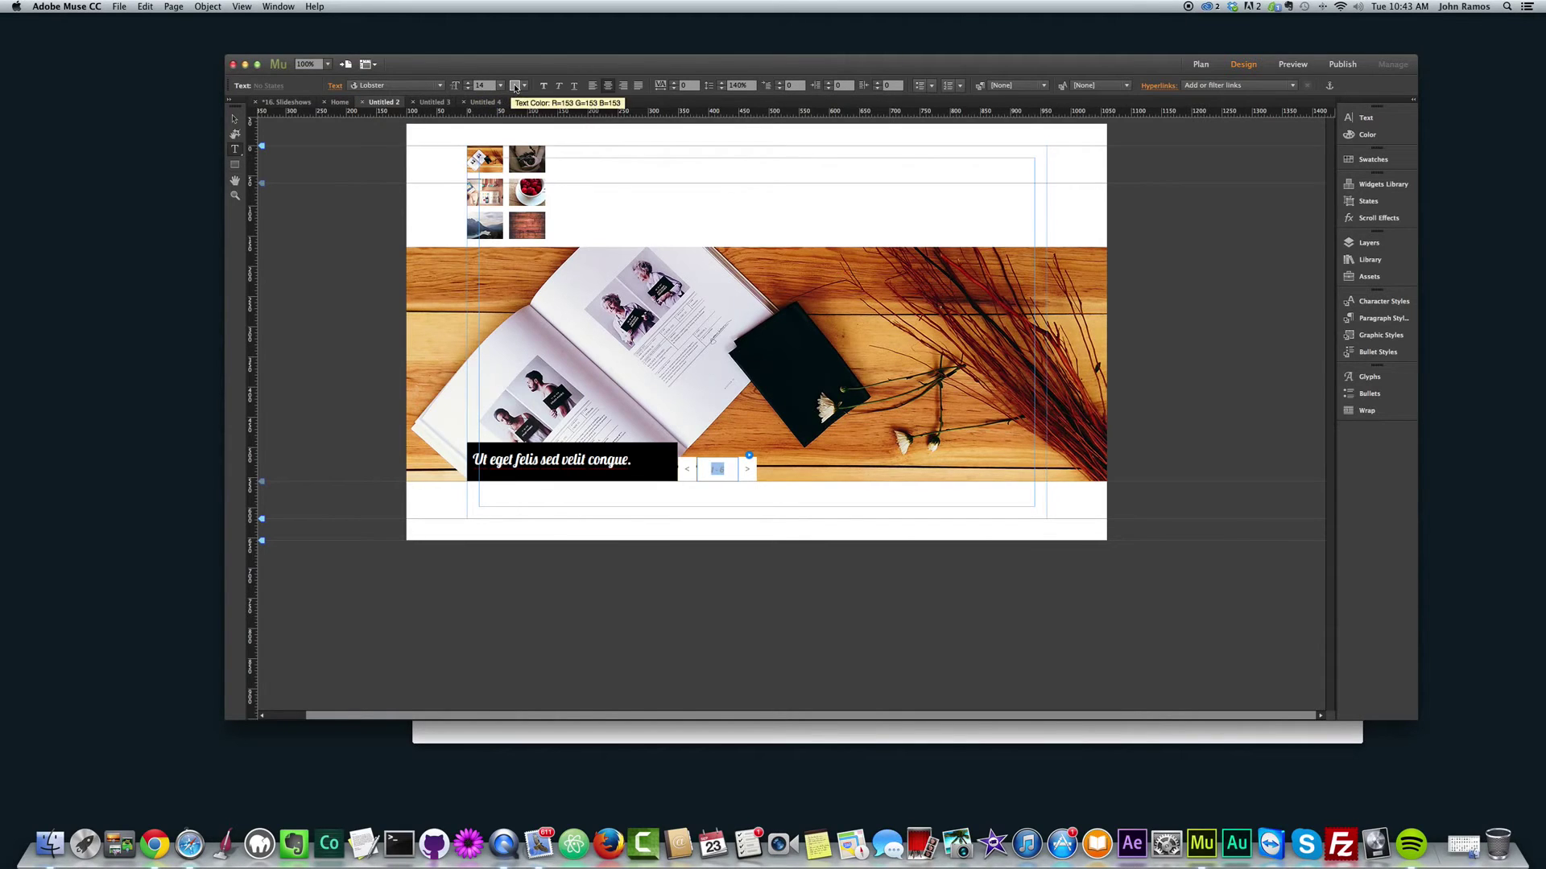
- Make the counter text white at size 18
{"action": "left_click", "coordinate": [515, 85]}
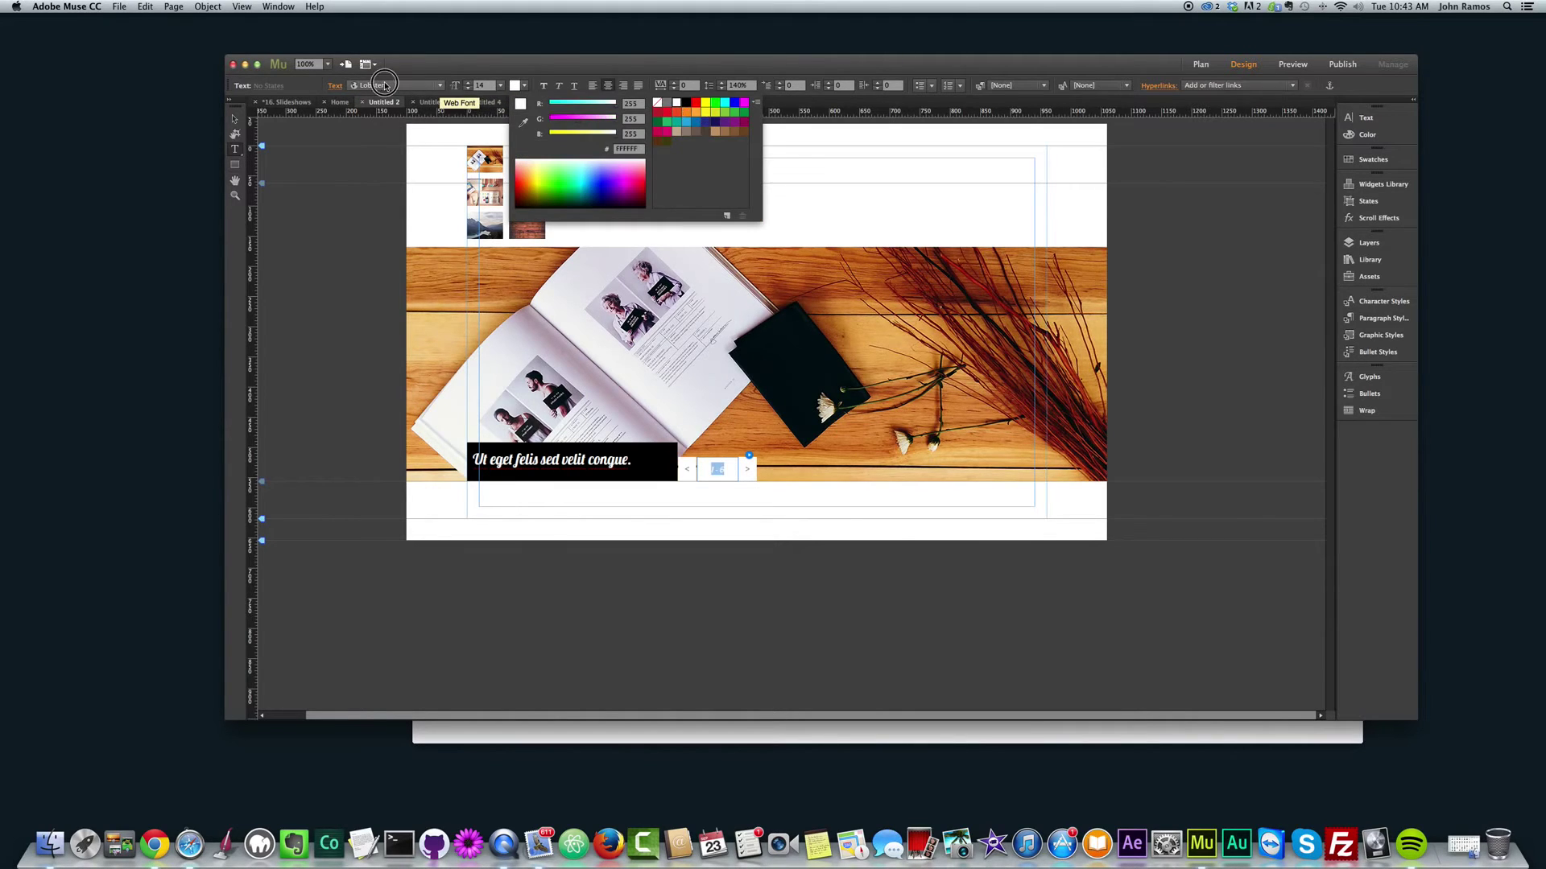
{"action": "left_click", "coordinate": [384, 86]}
{"action": "left_click", "coordinate": [440, 86]}
{"action": "left_click", "coordinate": [467, 94]}
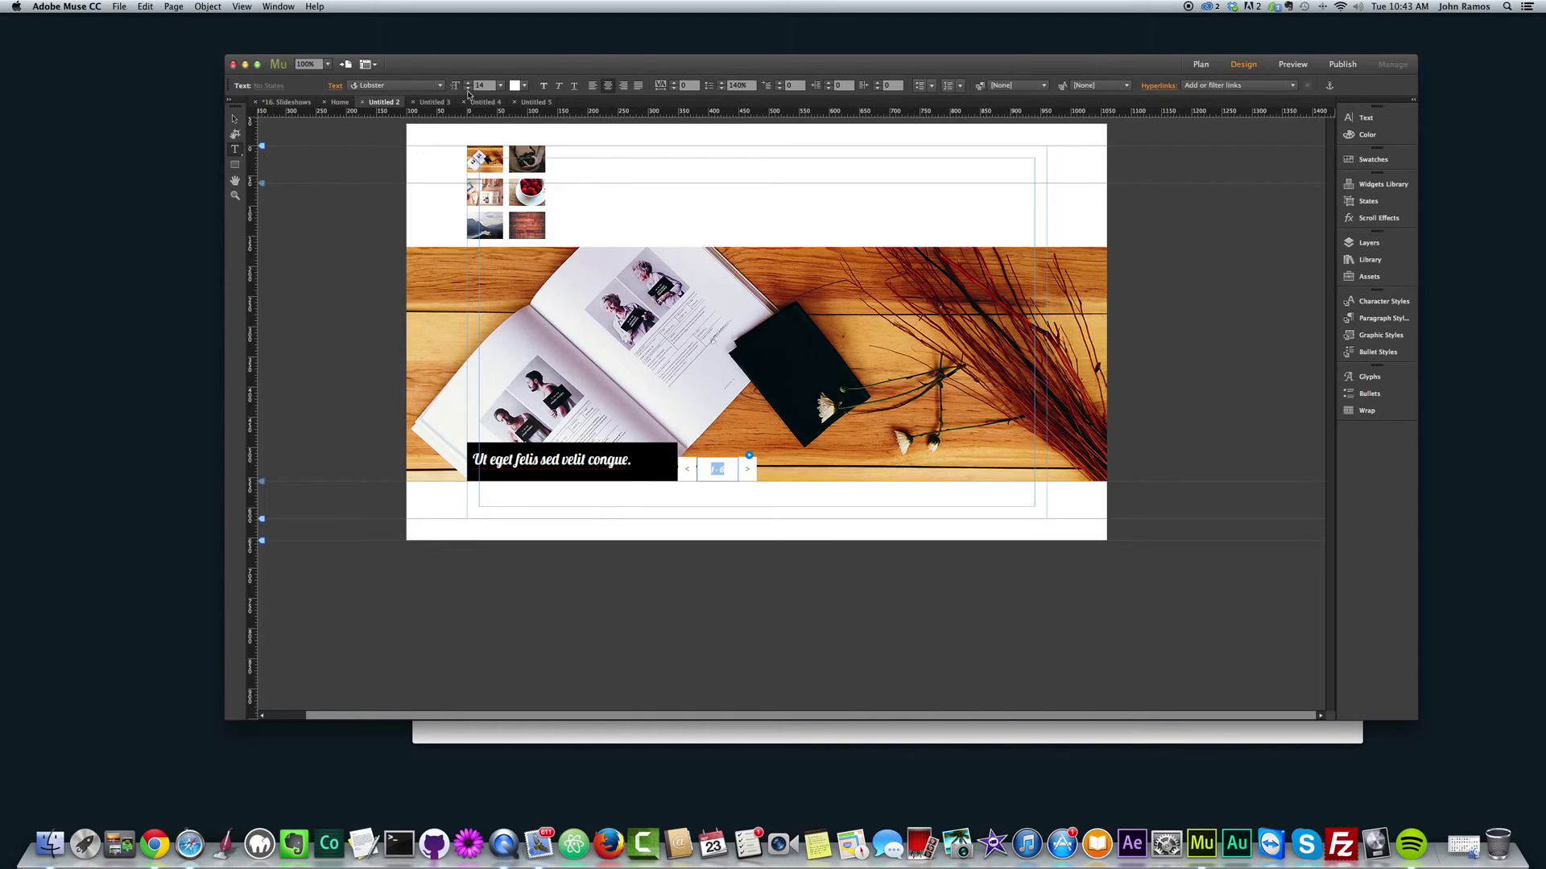
{"action": "left_click", "coordinate": [499, 85]}
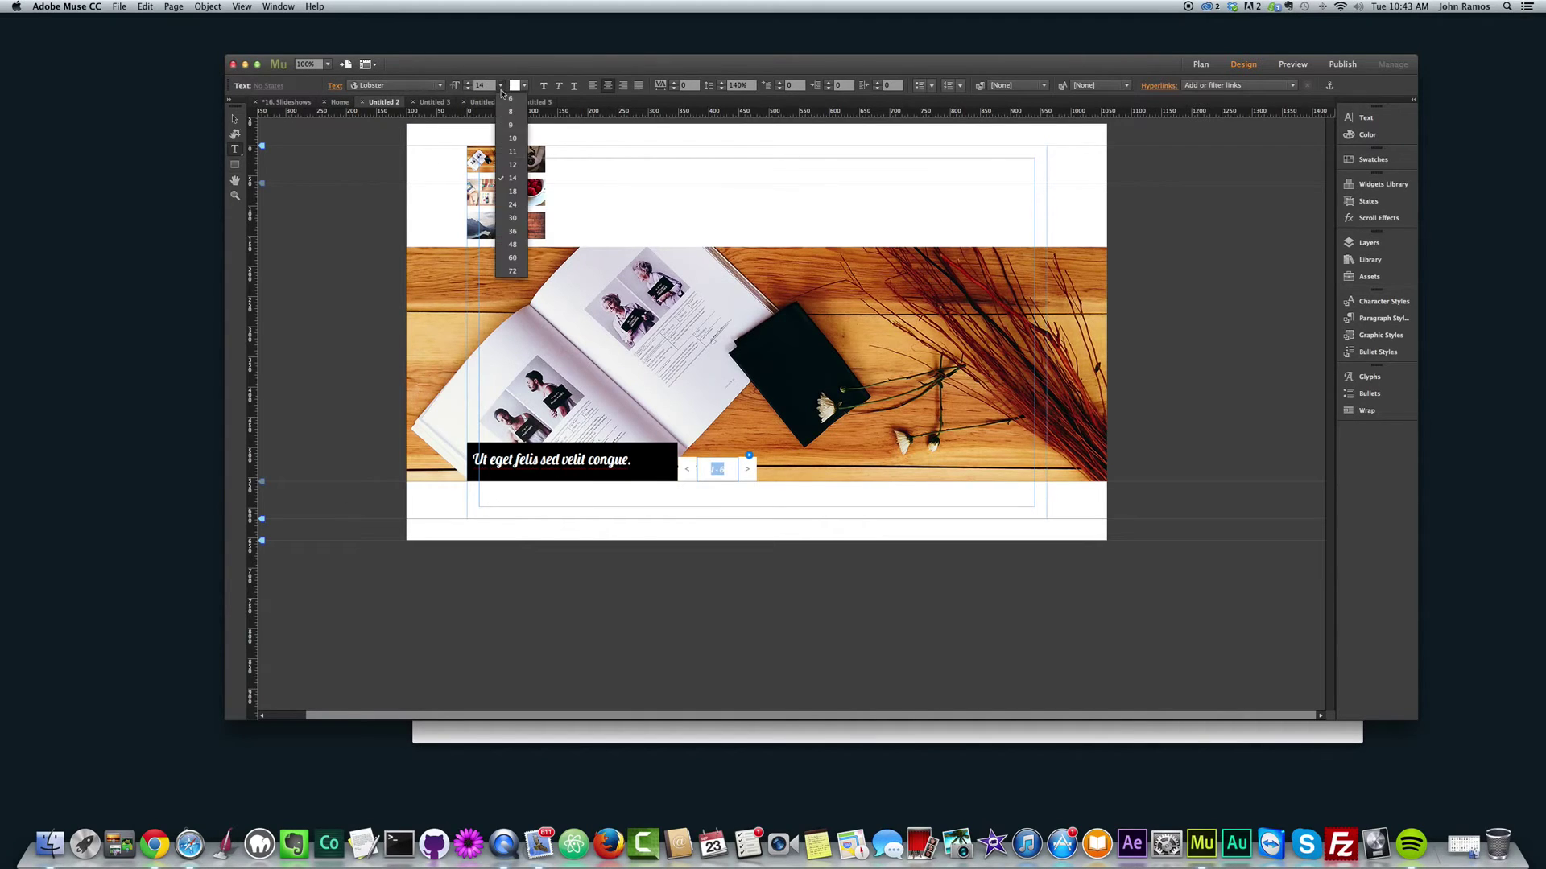
{"action": "left_click", "coordinate": [511, 191]}
- Fill the counter box with black
{"action": "left_click", "coordinate": [234, 118]}
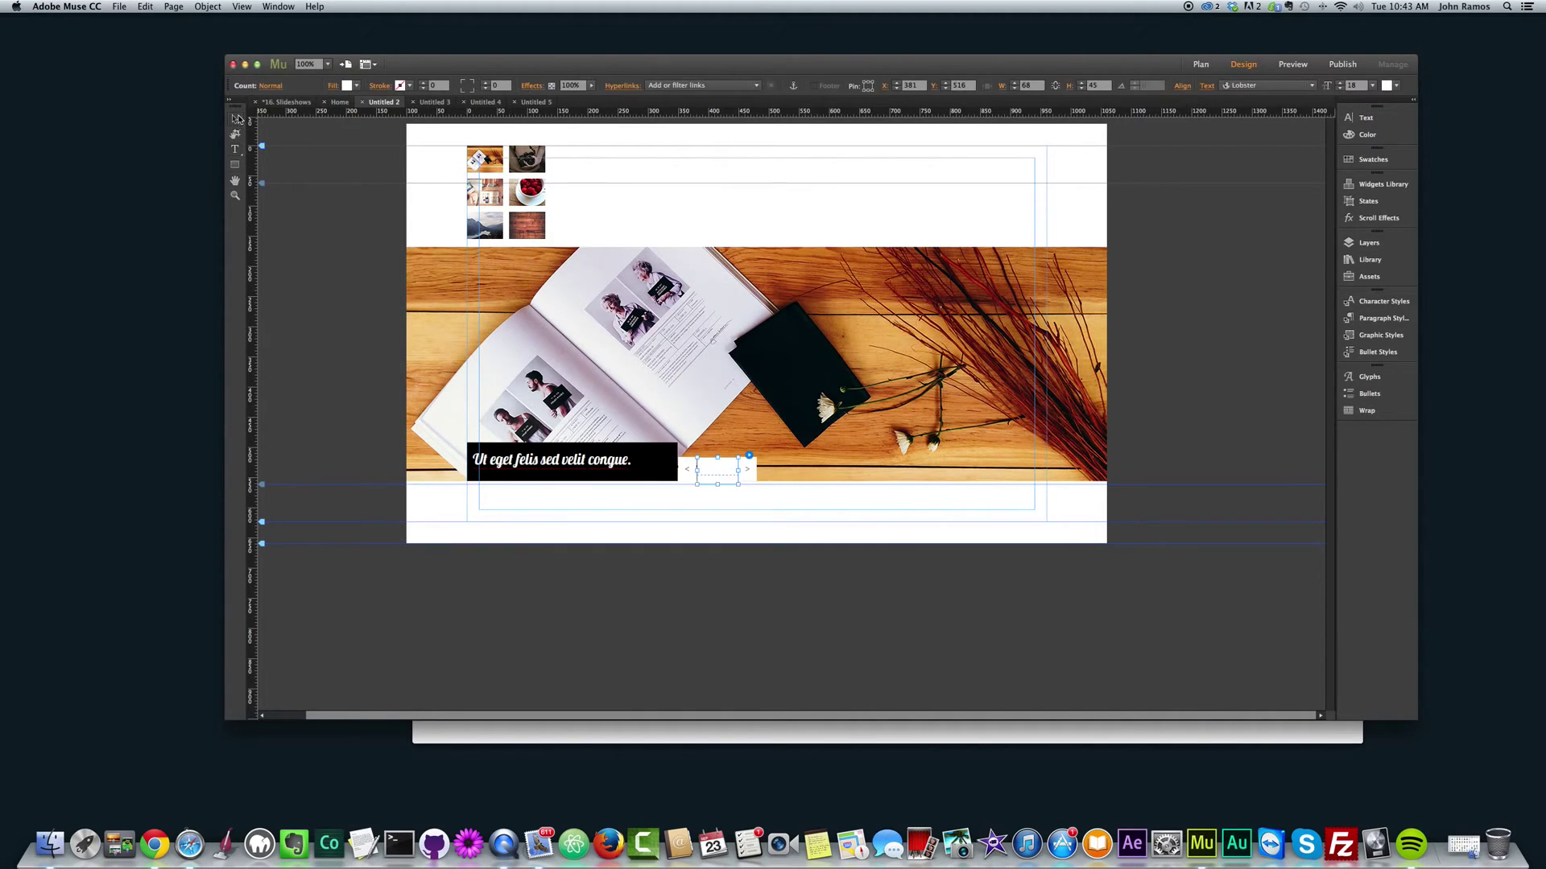
{"action": "left_click", "coordinate": [347, 85]}
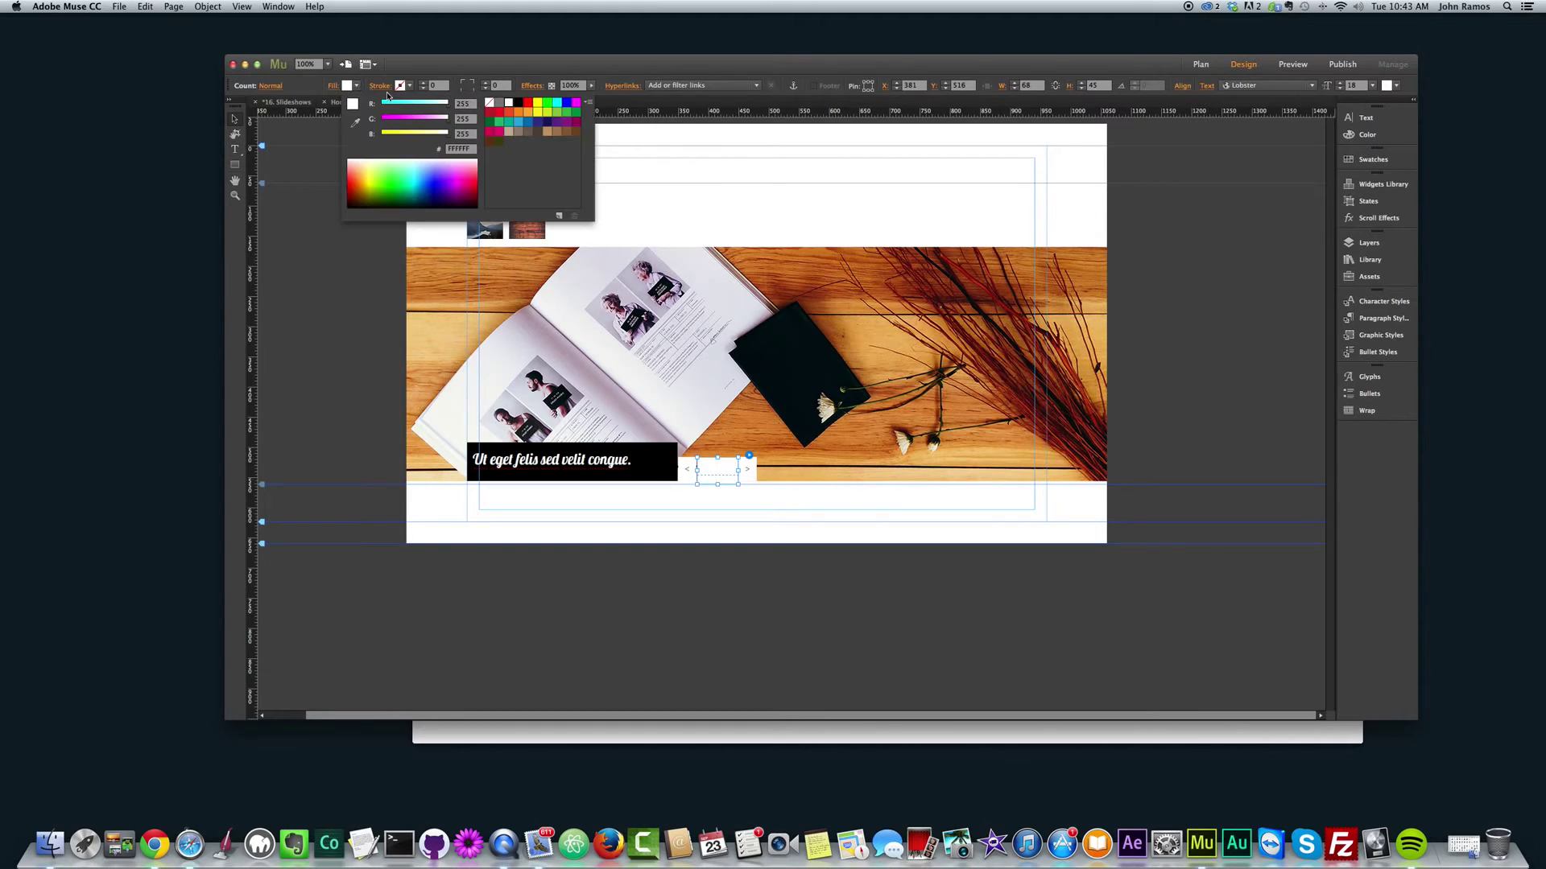
{"action": "left_click", "coordinate": [517, 102]}
{"action": "left_click", "coordinate": [316, 223]}
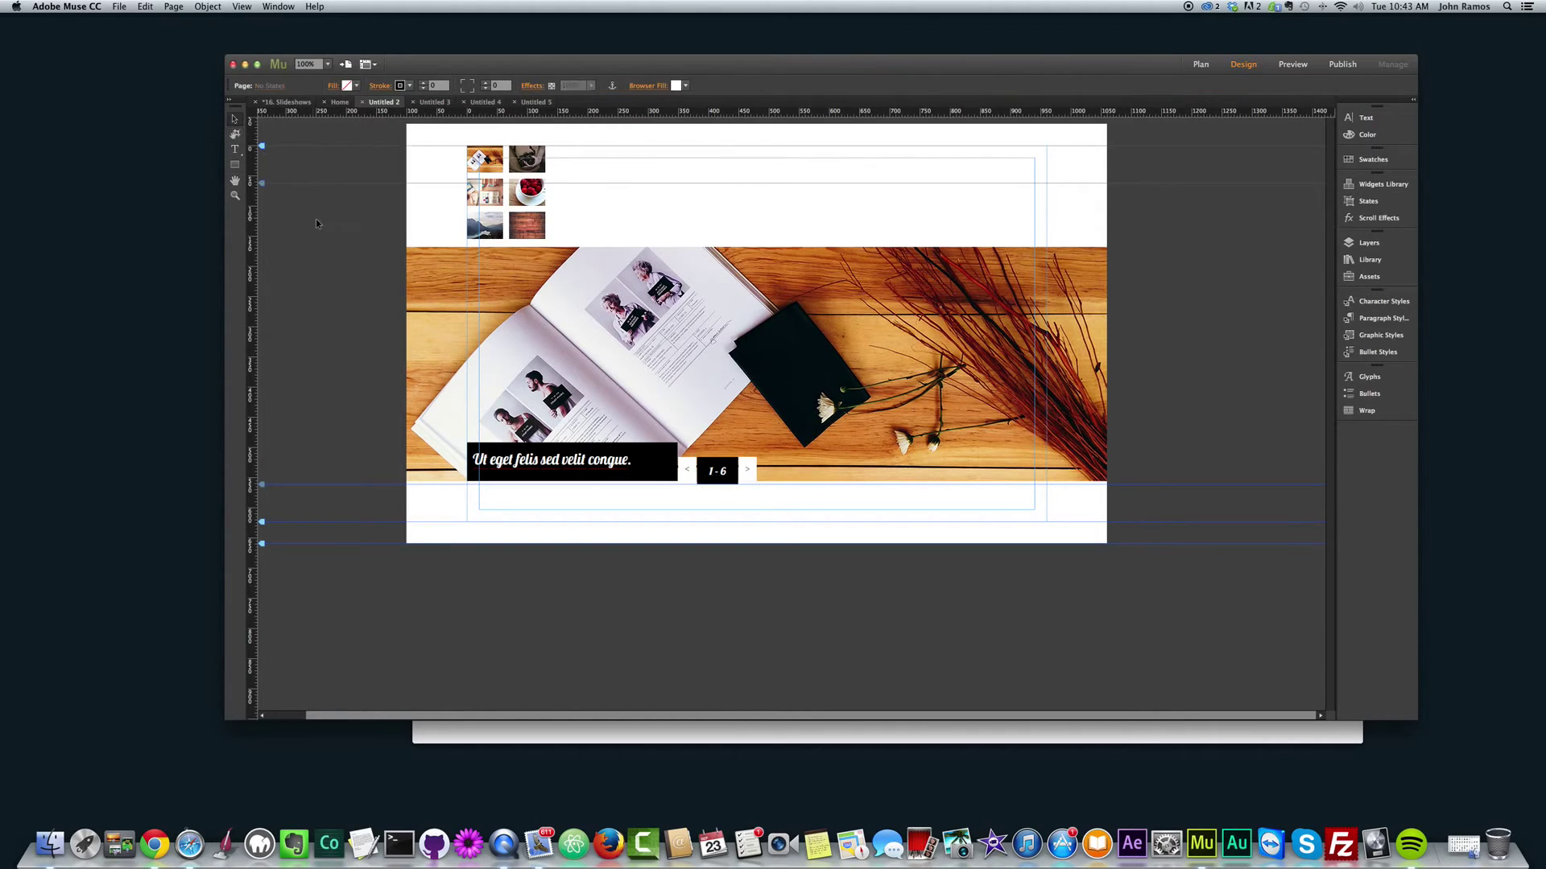
- Style the previous-arrow text in white Lobster at size 18
{"action": "left_click", "coordinate": [688, 471]}
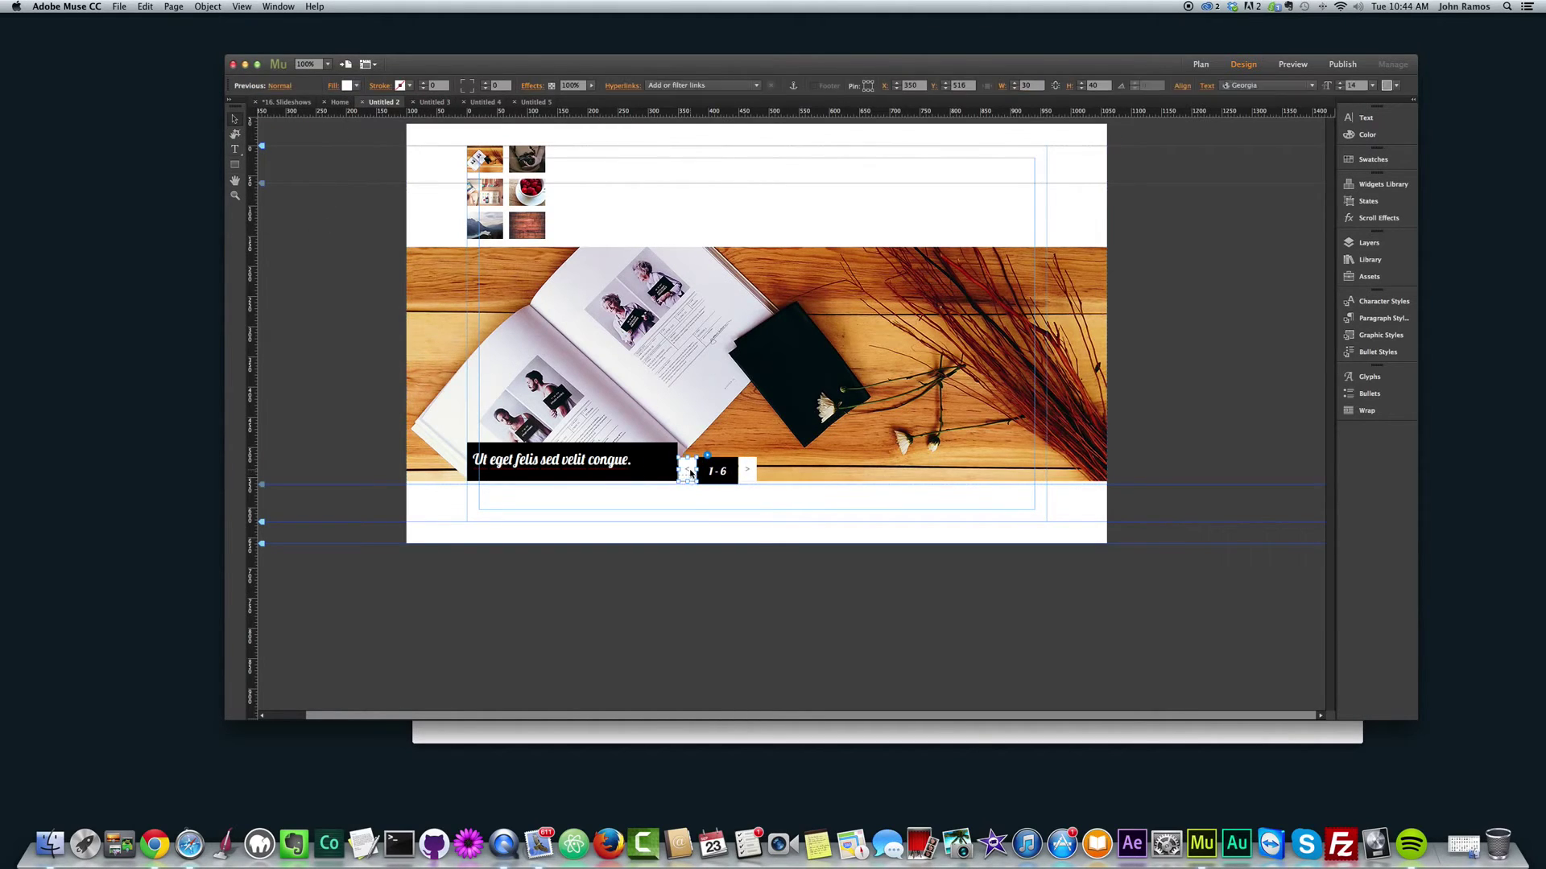
{"action": "double_click", "coordinate": [690, 469]}
{"action": "left_click", "coordinate": [441, 85]}
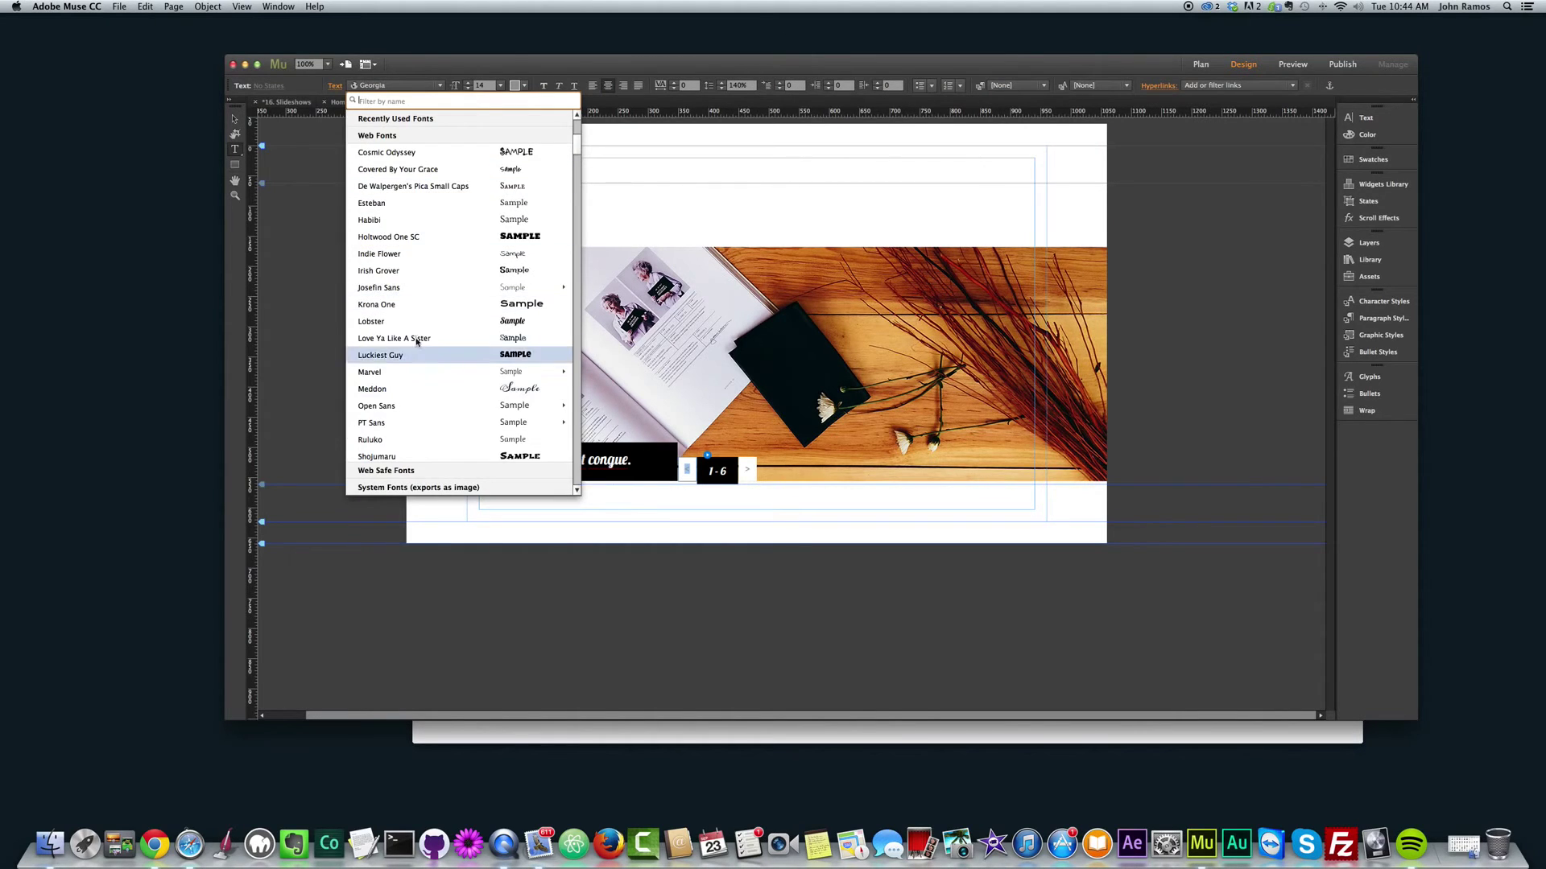
{"action": "left_click", "coordinate": [410, 321]}
{"action": "left_click", "coordinate": [515, 85]}
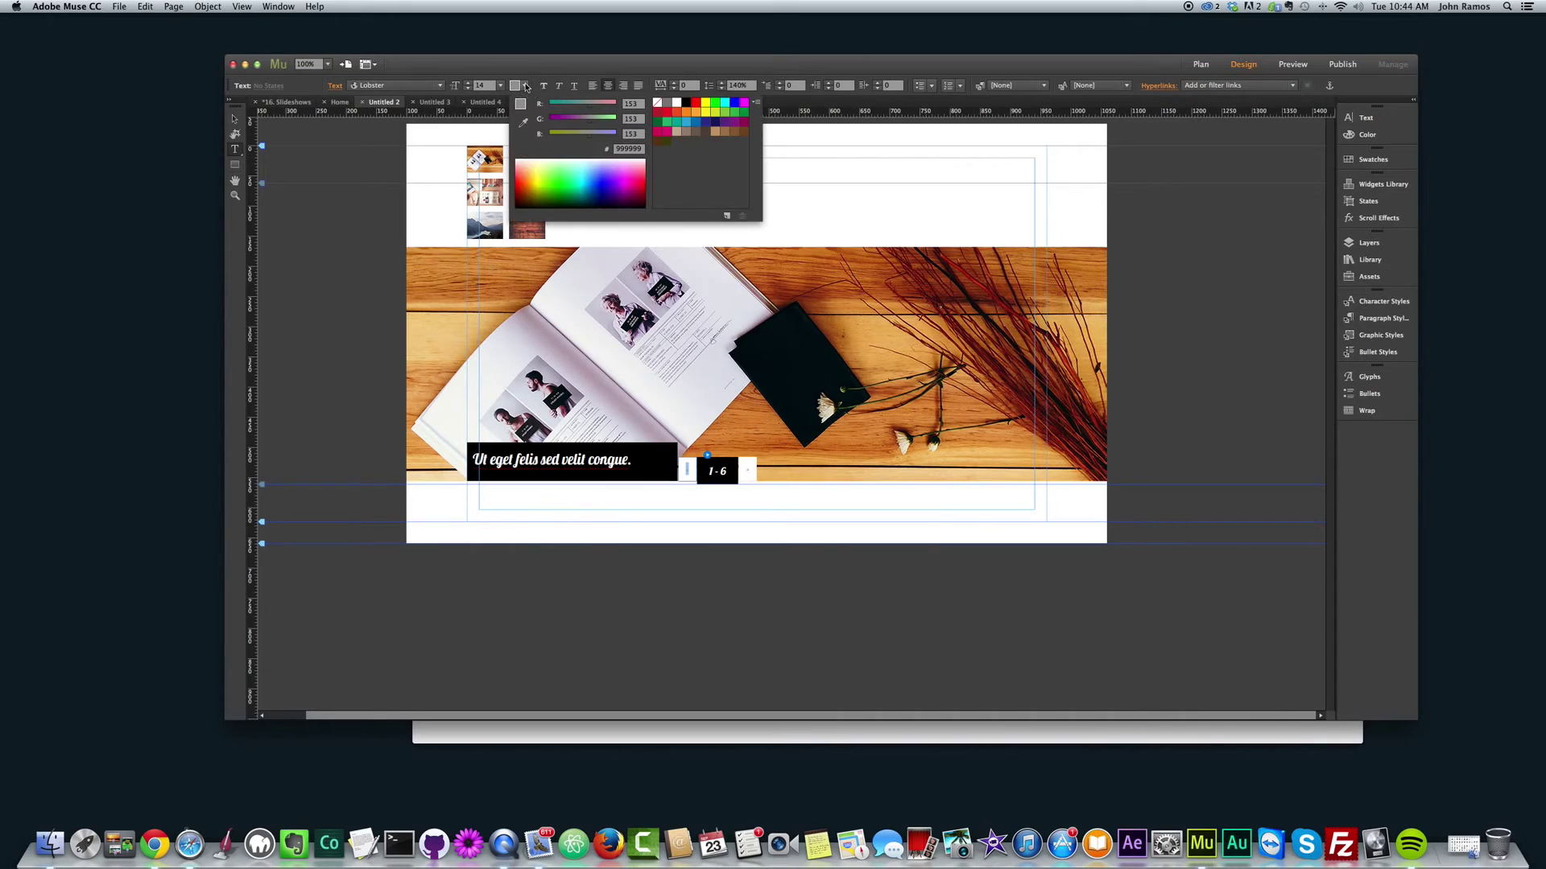
{"action": "left_click", "coordinate": [661, 105]}
{"action": "left_click", "coordinate": [498, 86]}
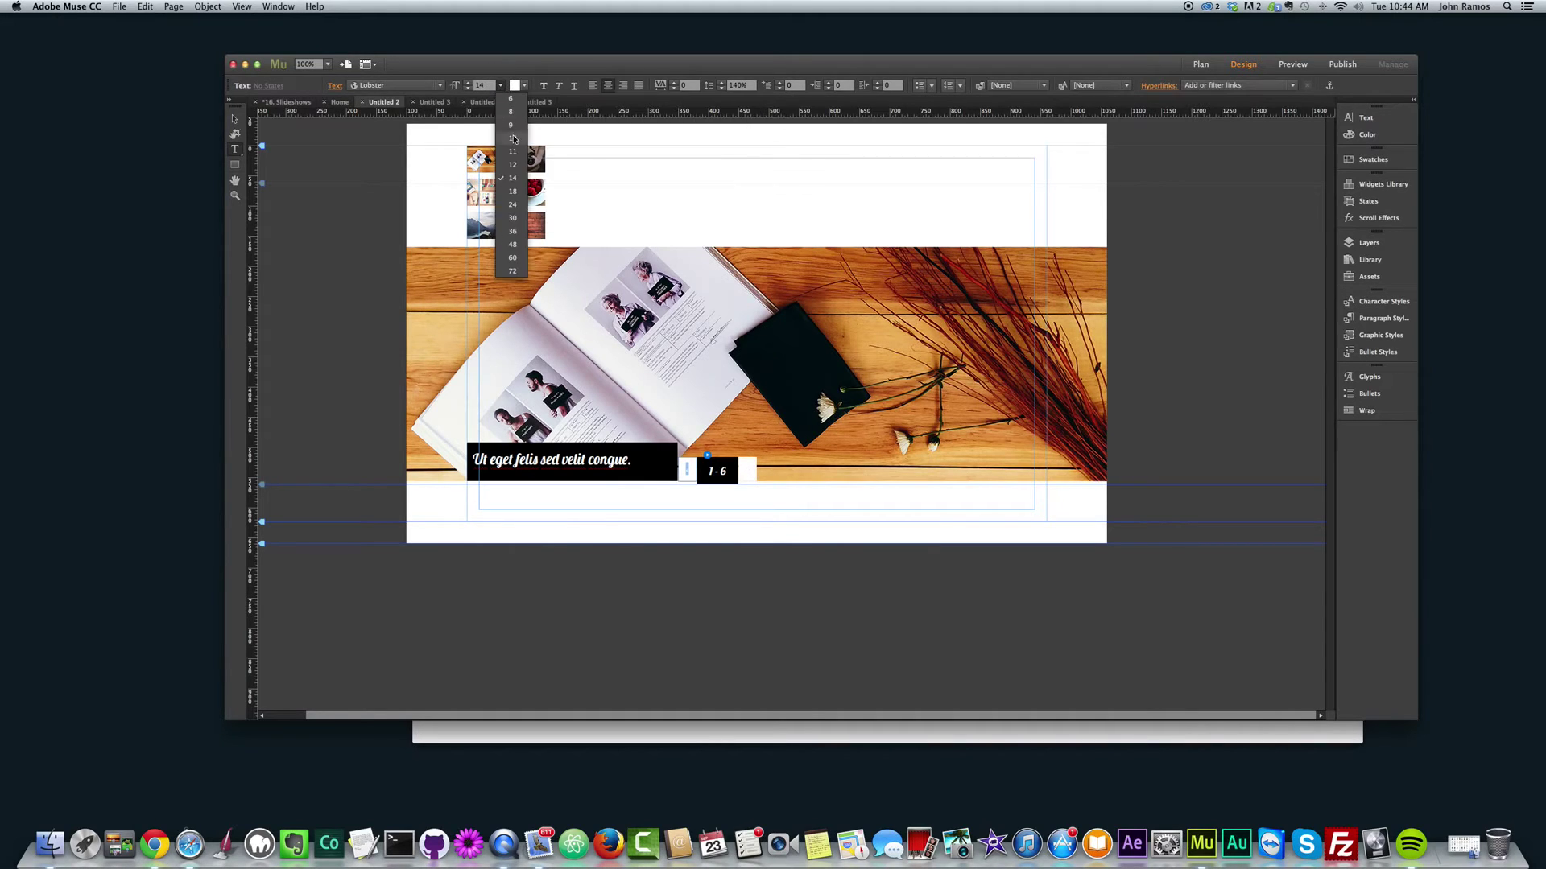
{"action": "left_click", "coordinate": [511, 189]}
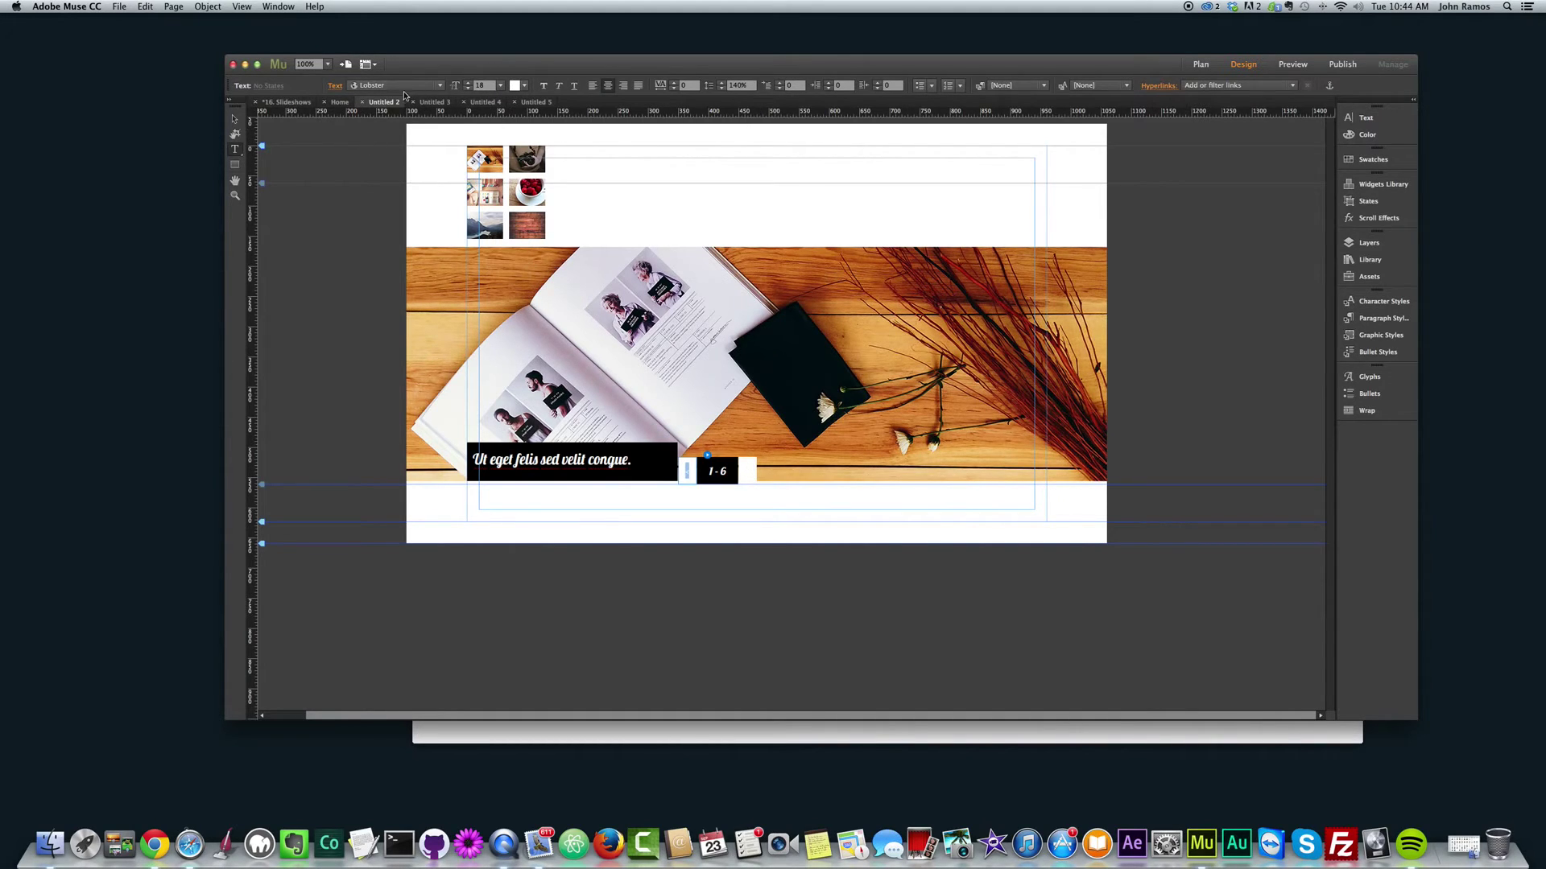
- Fill the previous-arrow box with black
{"action": "left_click", "coordinate": [235, 121]}
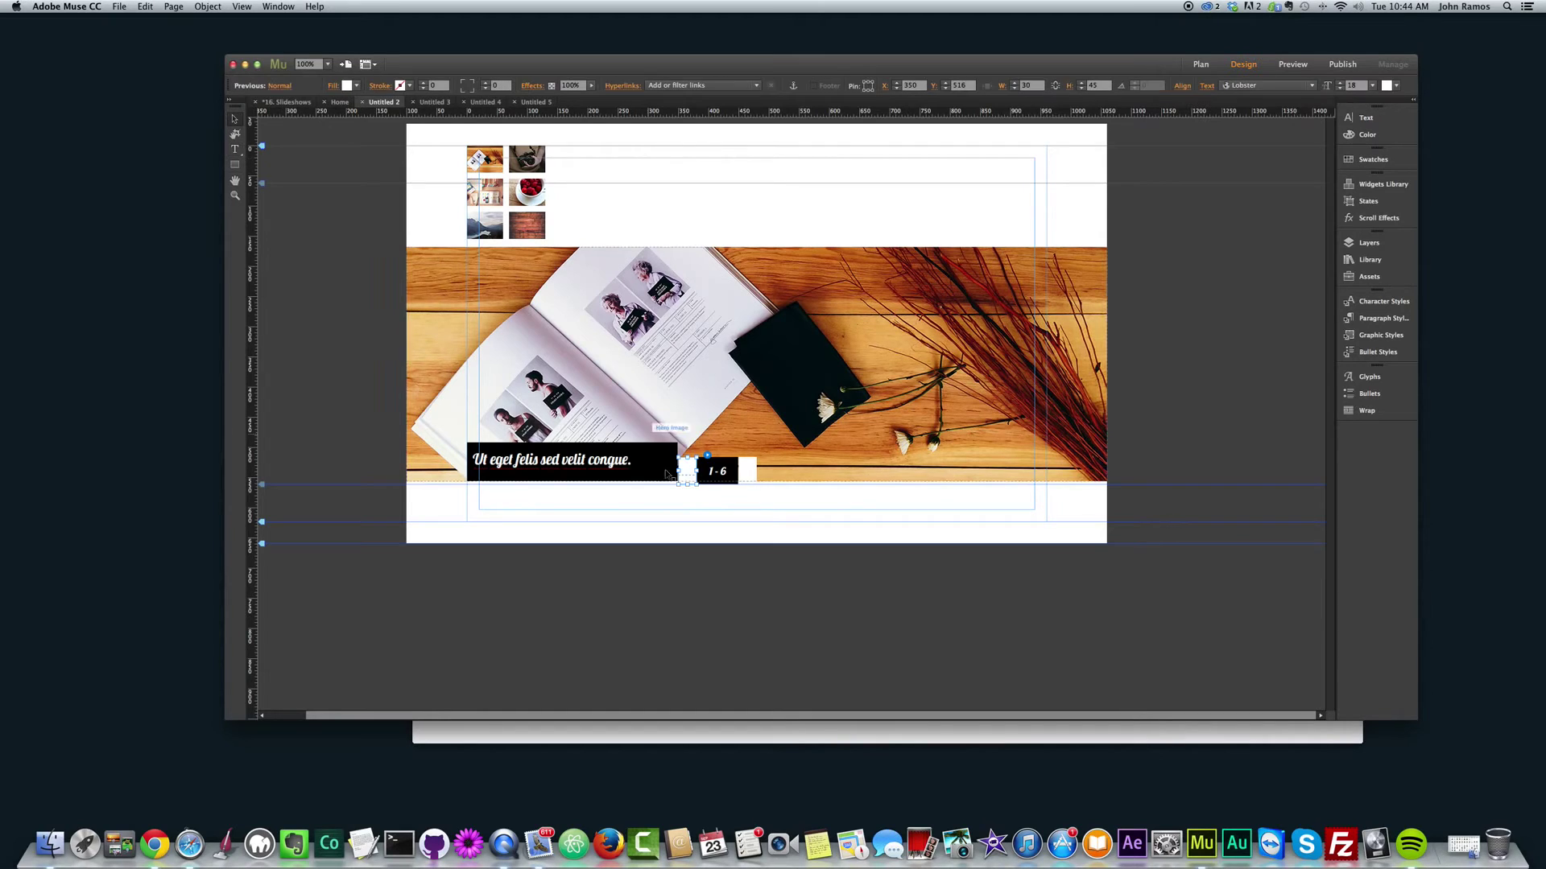
{"action": "left_click", "coordinate": [685, 465]}
{"action": "left_click", "coordinate": [358, 85]}
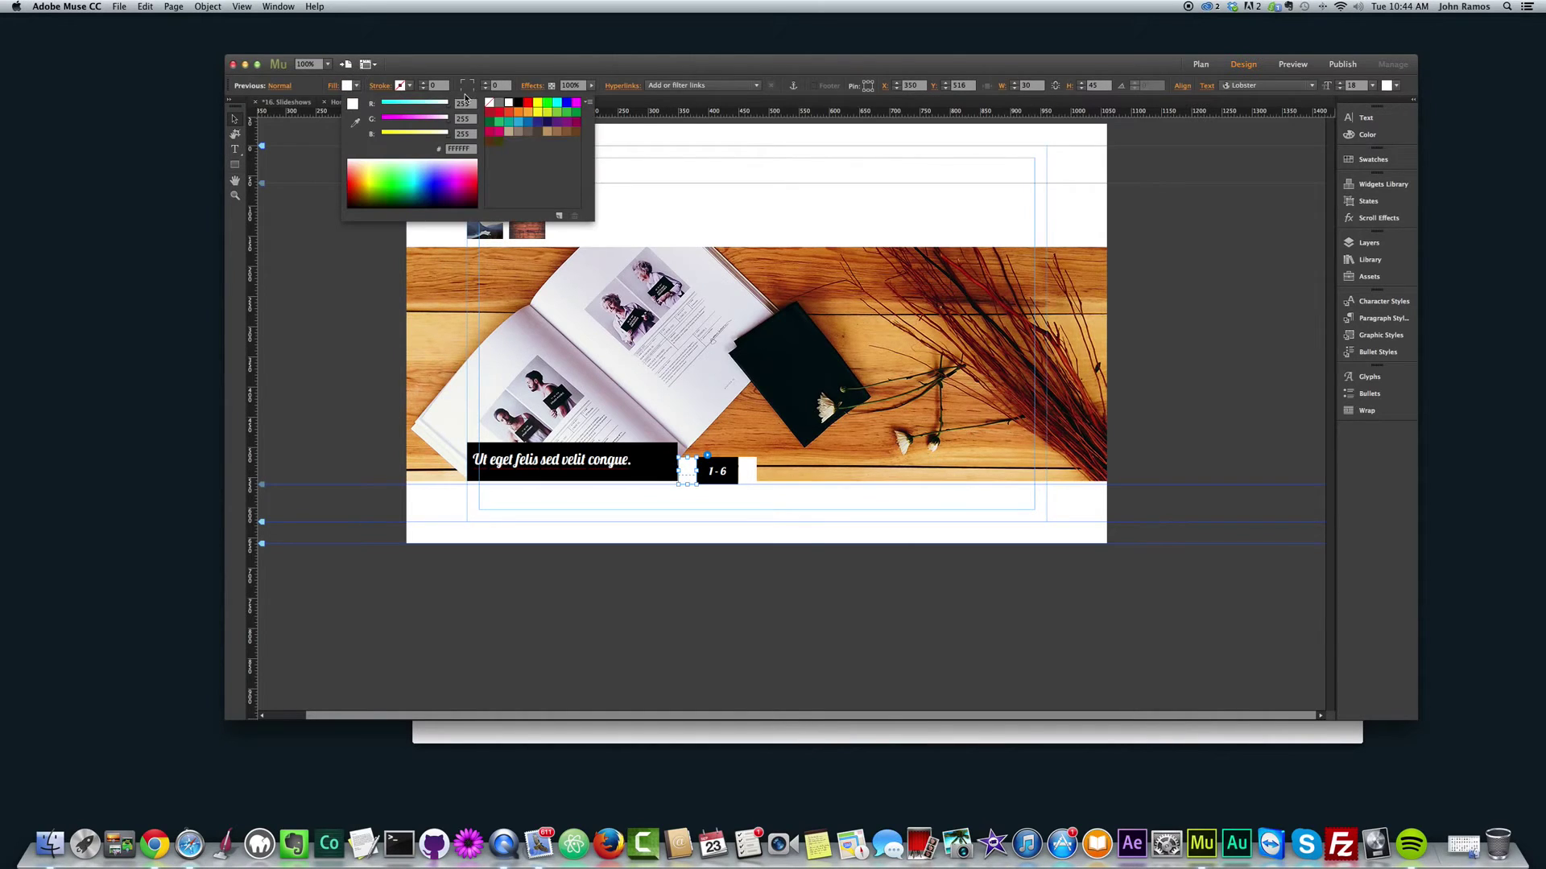
{"action": "left_click", "coordinate": [509, 106]}
{"action": "left_click", "coordinate": [326, 275]}
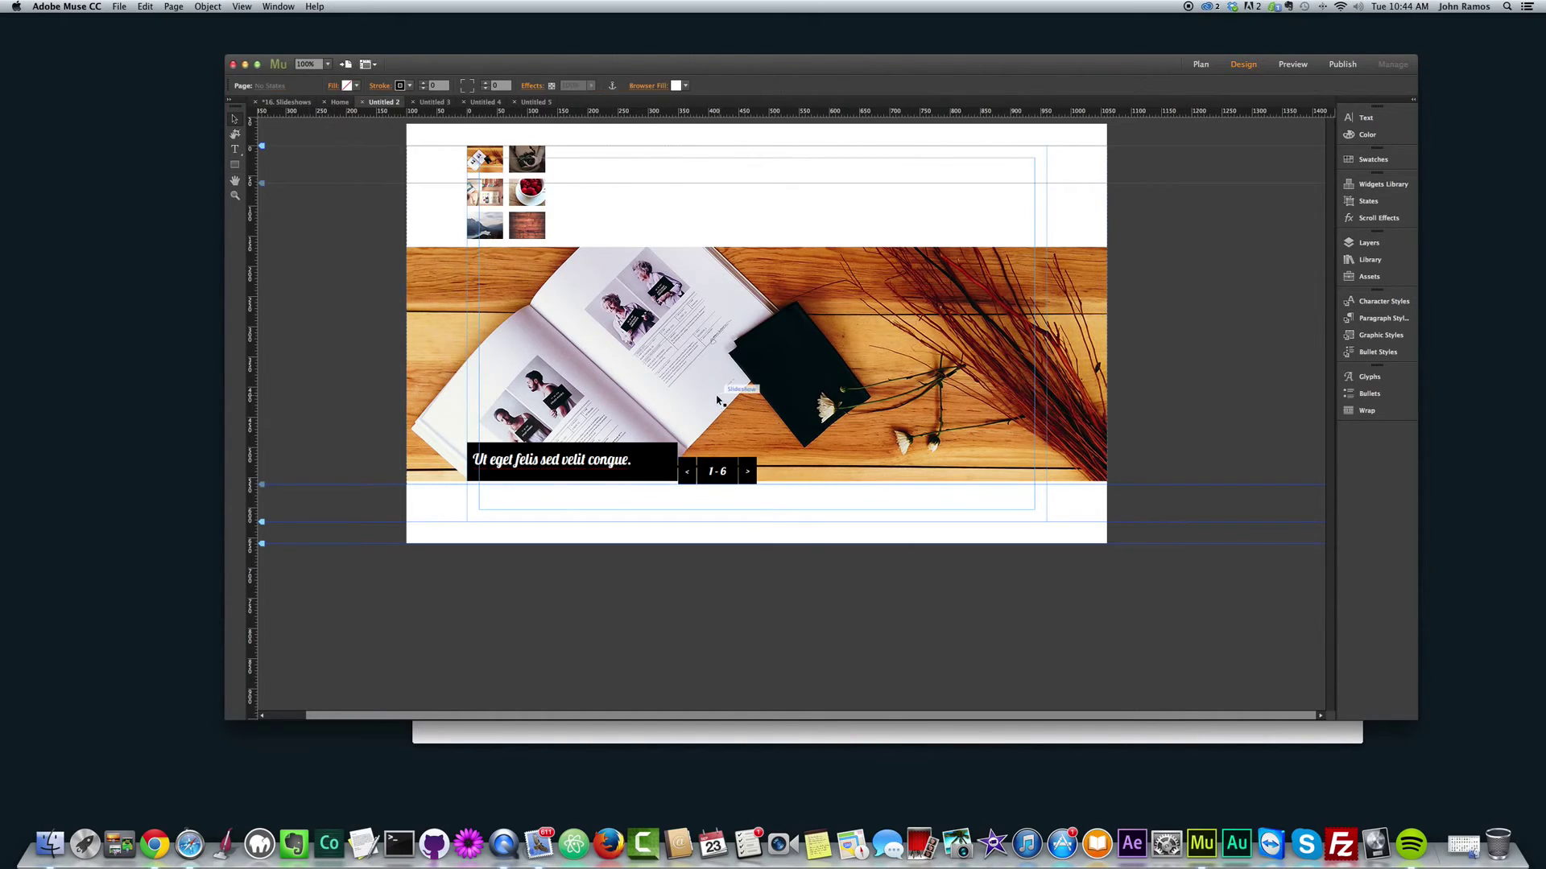
- Move the arrow and counter group up to Y 480, level with the caption
{"action": "left_click", "coordinate": [712, 470]}
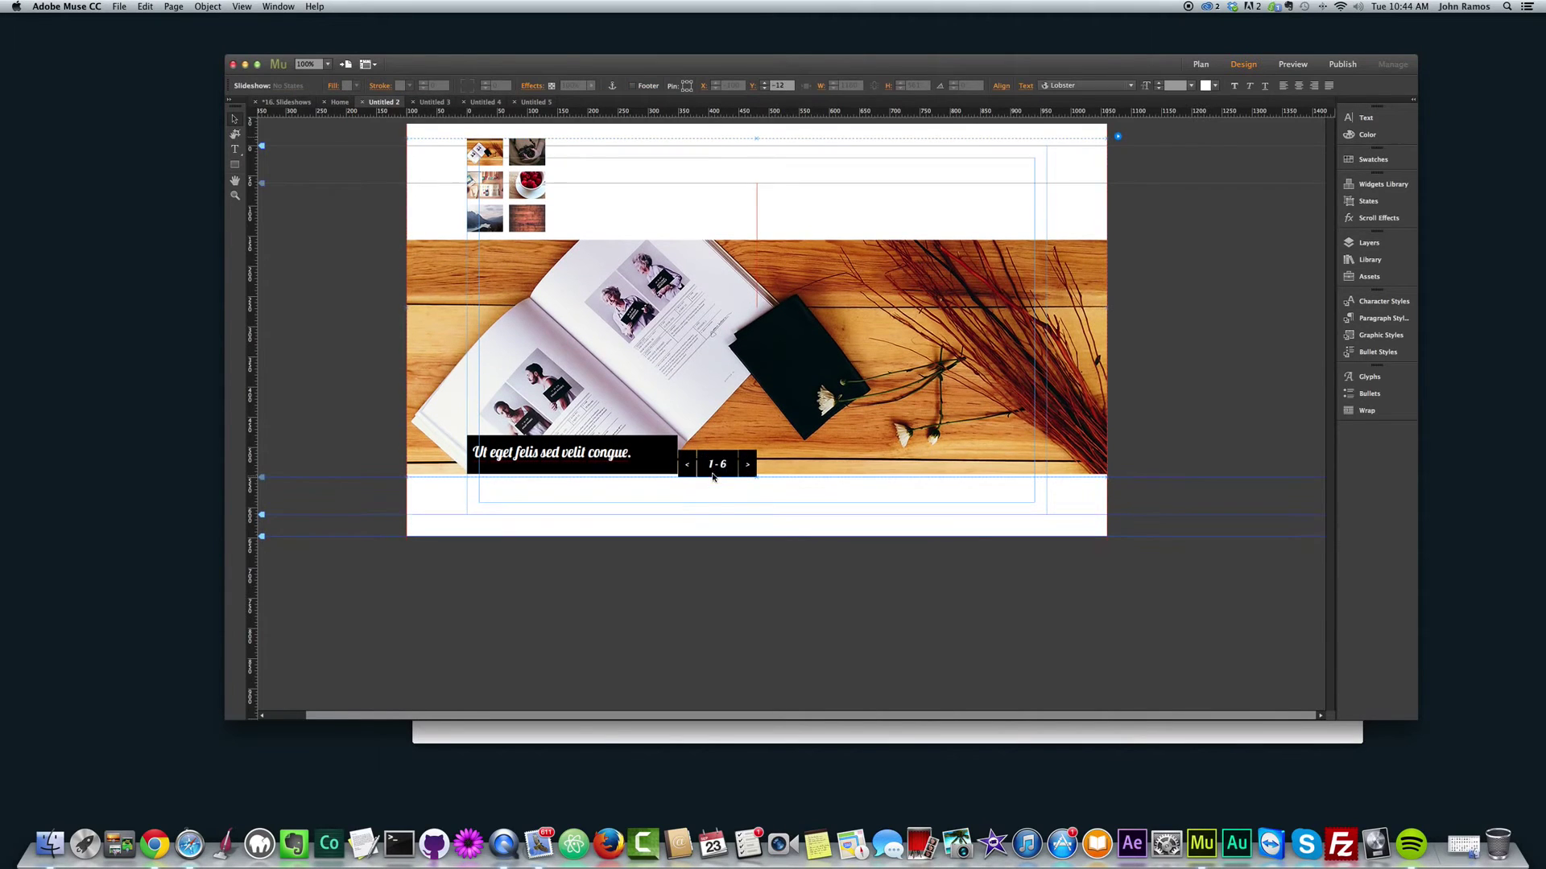
{"action": "left_click", "coordinate": [717, 473]}
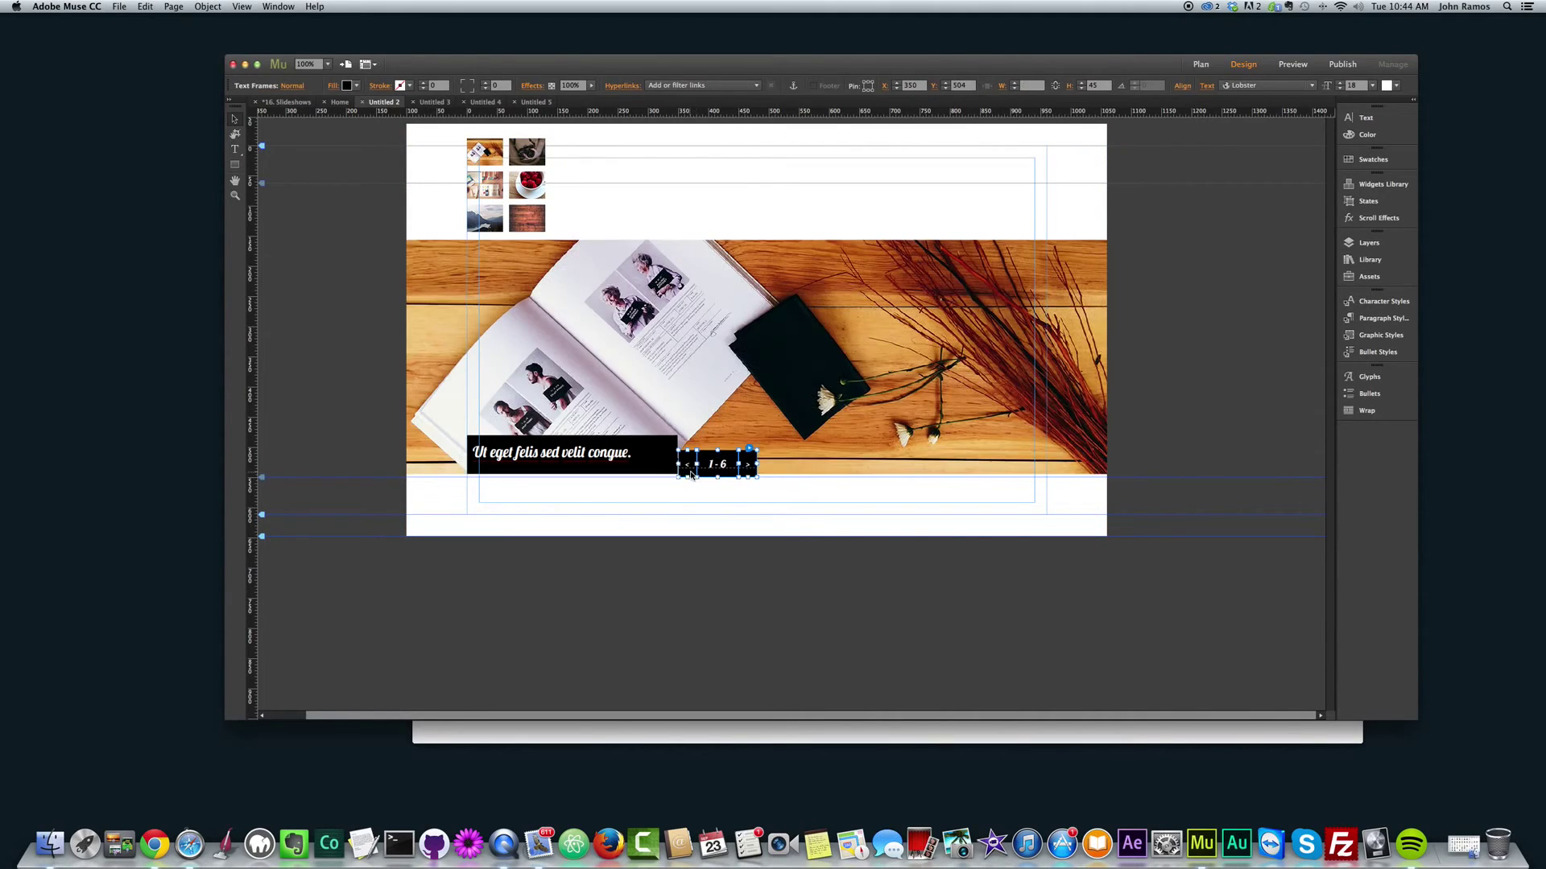
{"action": "left_click", "coordinate": [711, 471]}
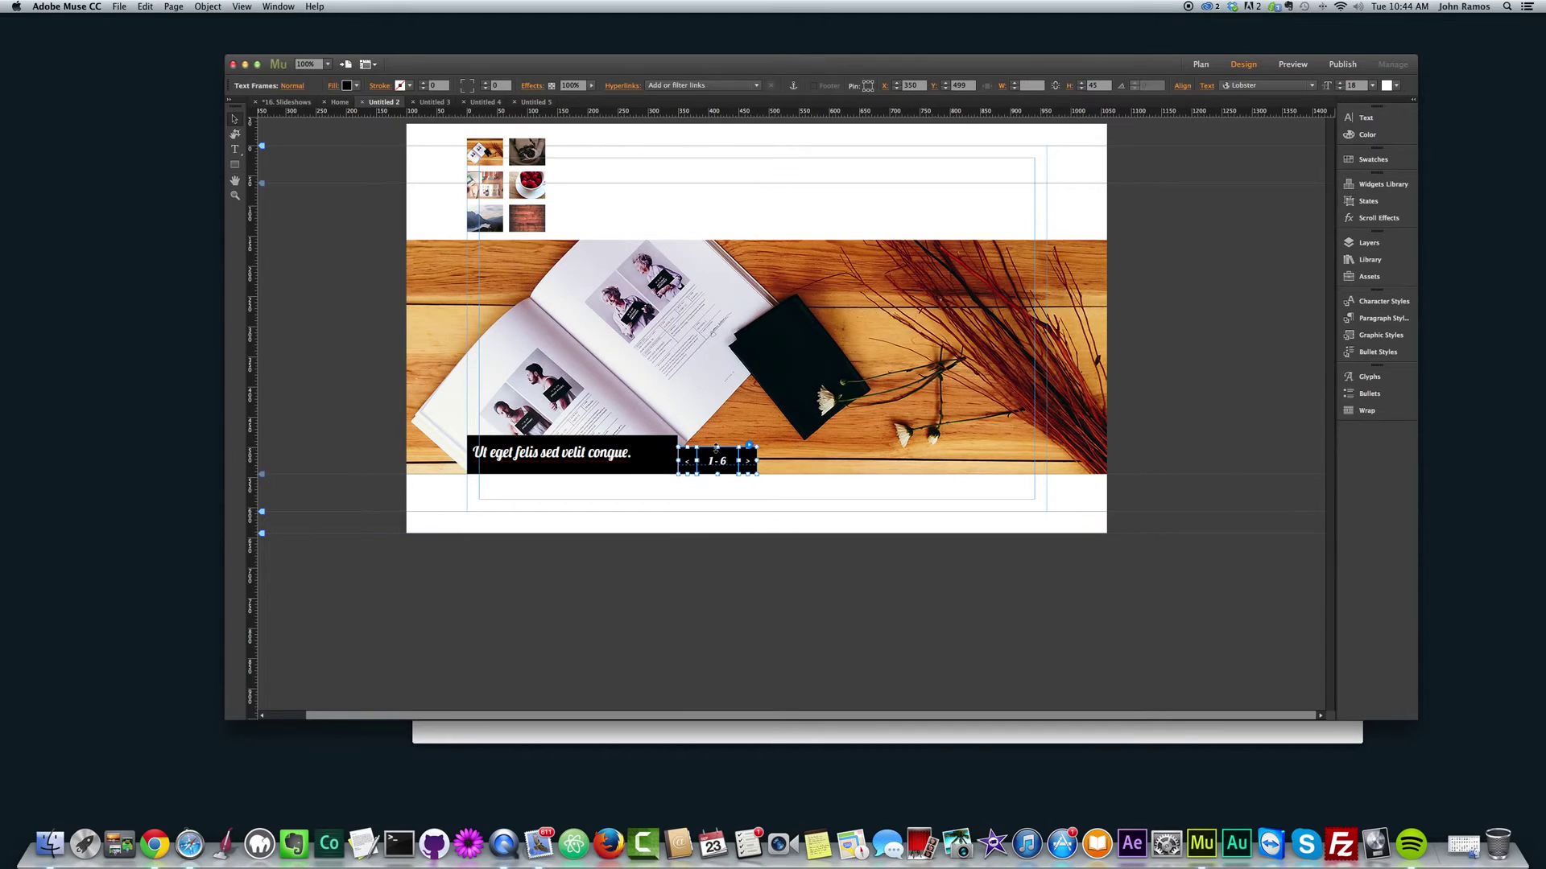
{"action": "left_click_drag", "start_coordinate": [711, 471], "coordinate": [716, 437]}
- Widen the arrow and counter group to 180 px and place the slideshow's top at 0
{"action": "left_click", "coordinate": [728, 457]}
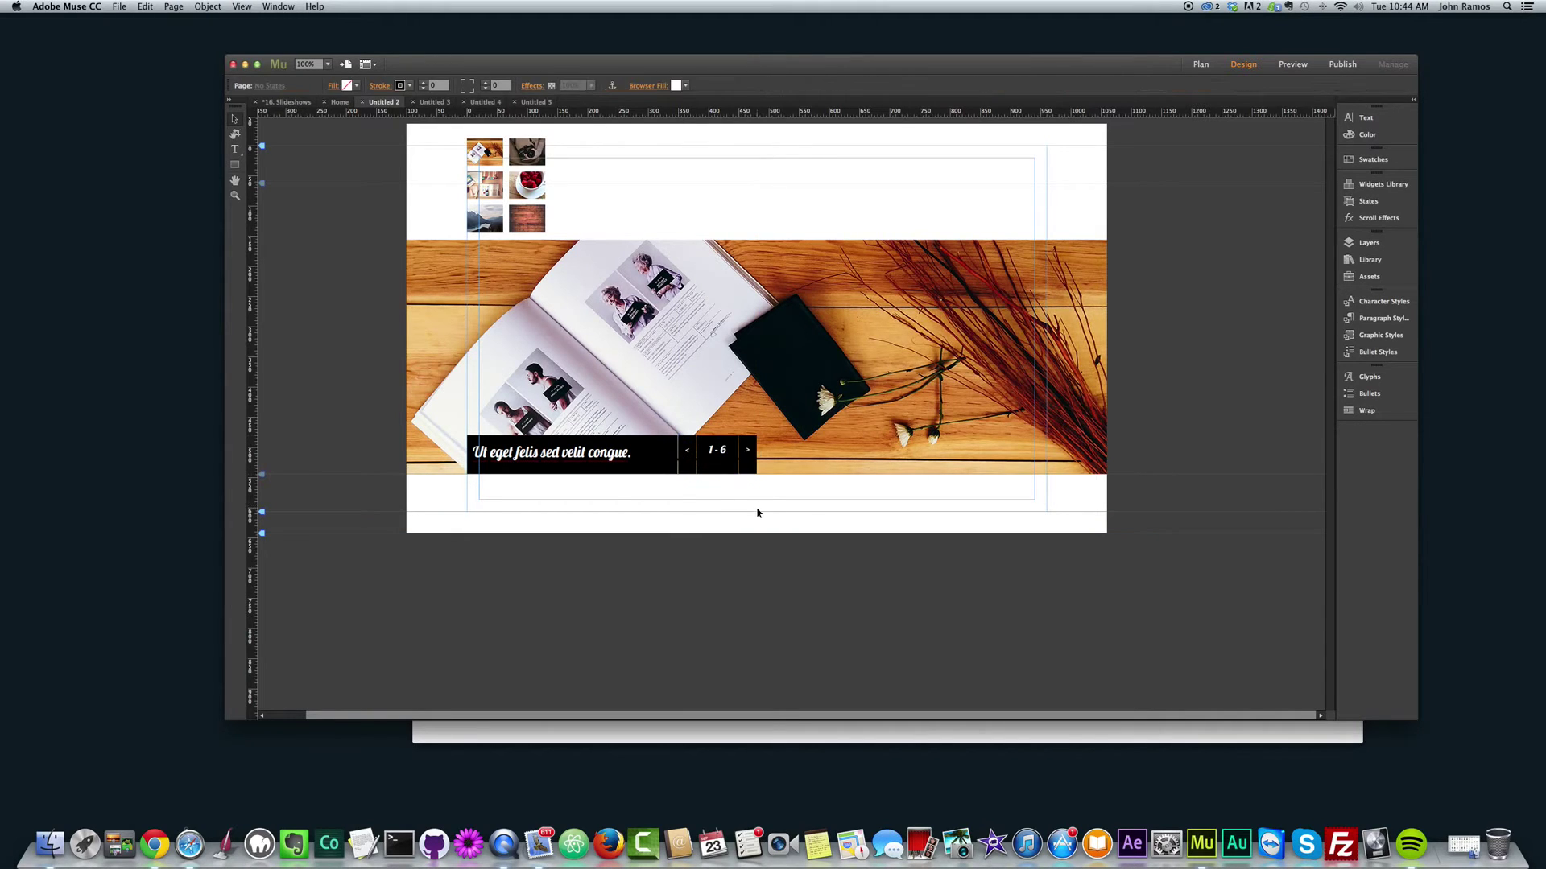
{"action": "left_click", "coordinate": [692, 465]}
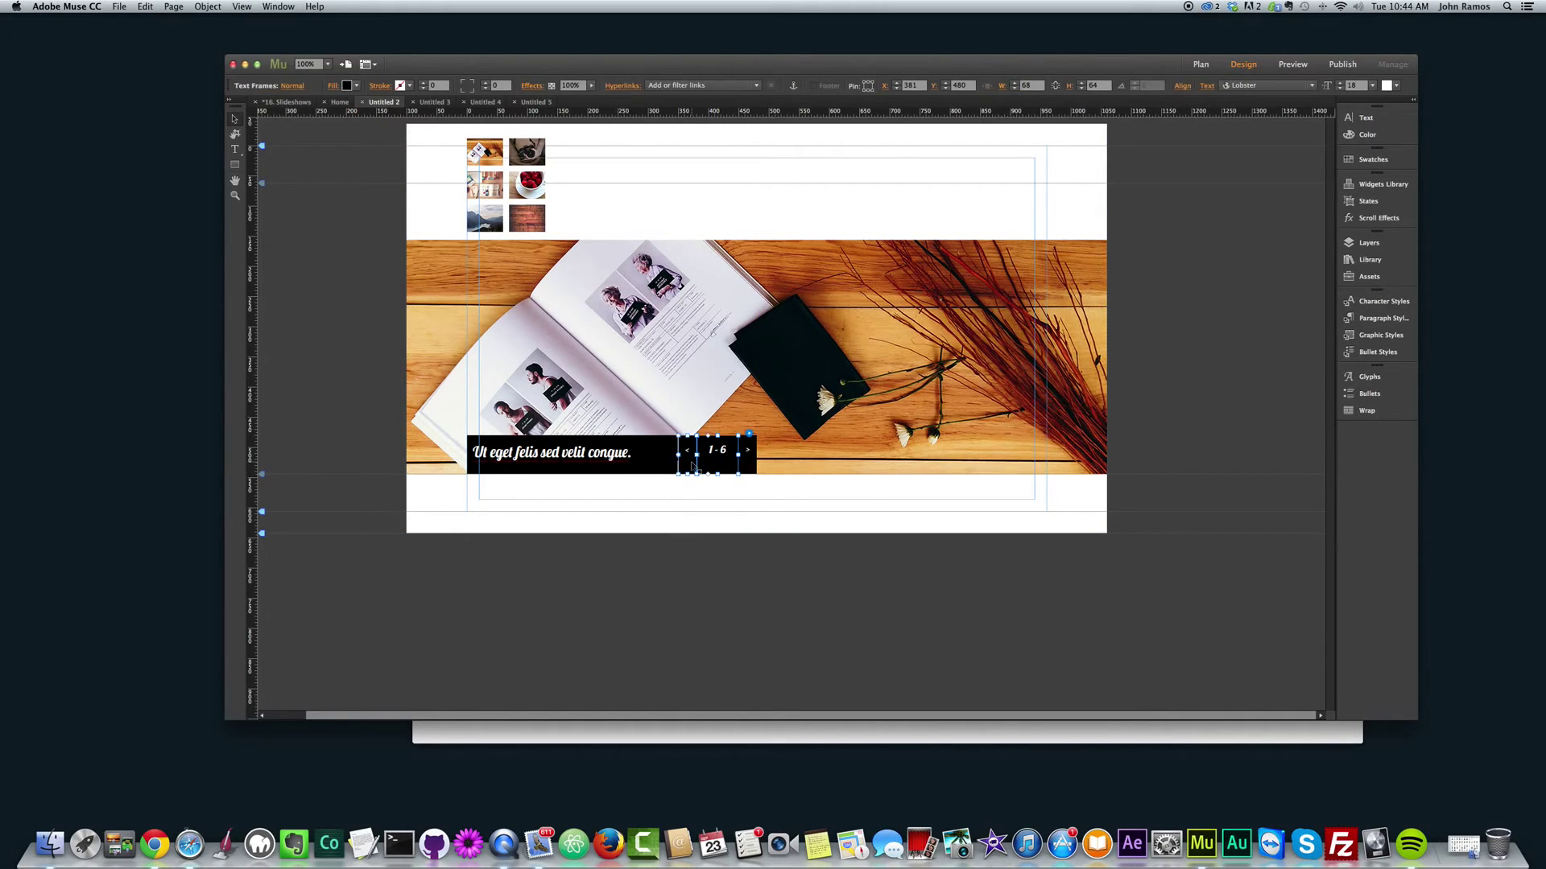
{"action": "left_click", "coordinate": [750, 458]}
{"action": "left_click_drag", "start_coordinate": [750, 456], "coordinate": [851, 456]}
{"action": "left_click", "coordinate": [755, 485]}
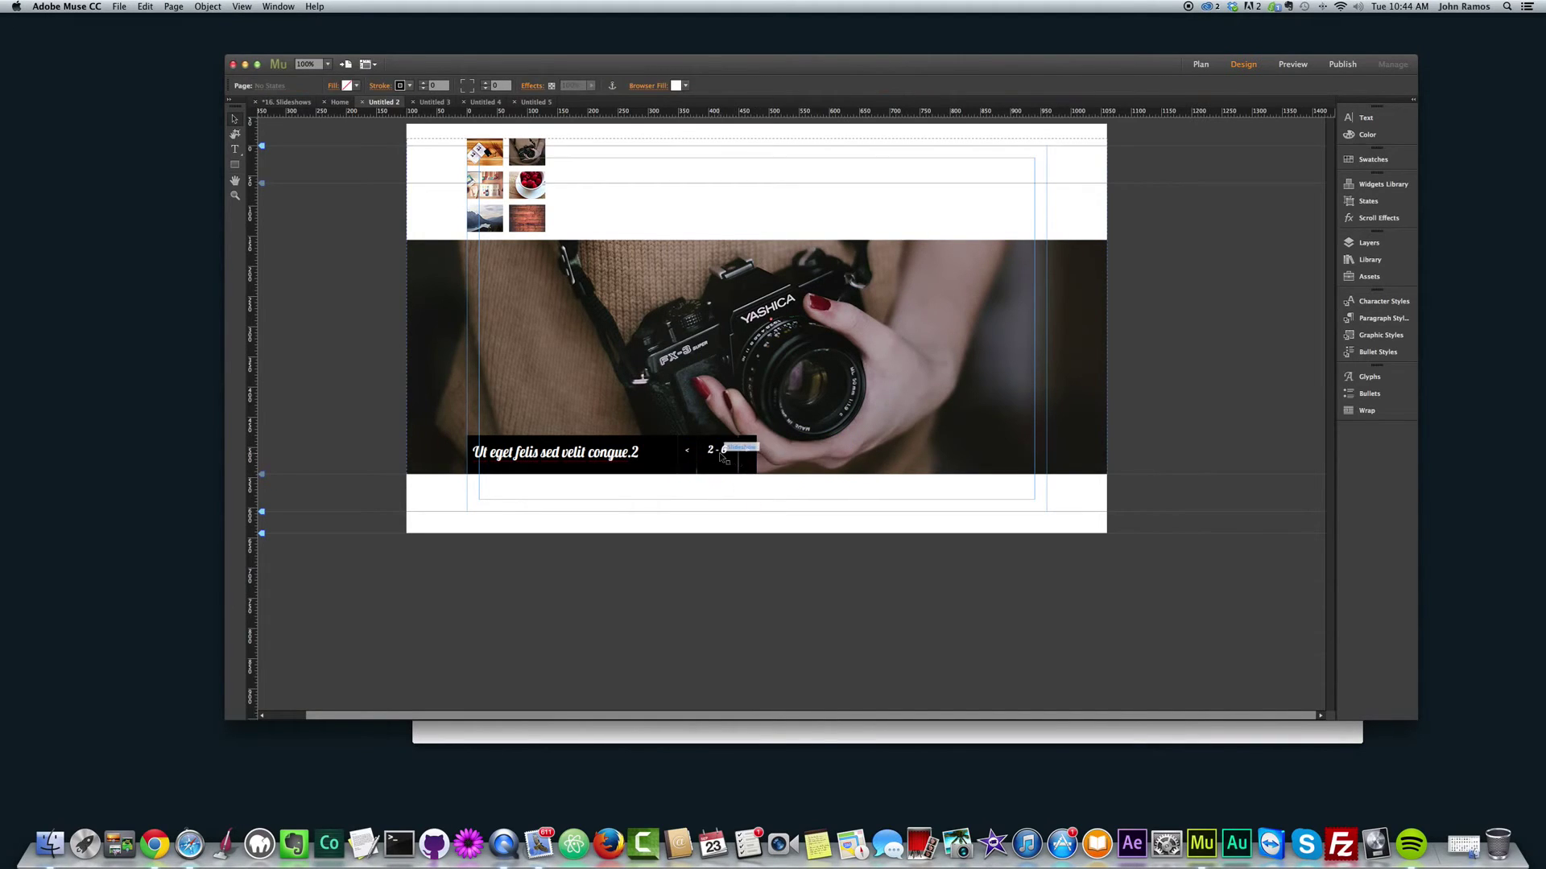
{"action": "left_click_drag", "start_coordinate": [750, 460], "coordinate": [825, 520]}
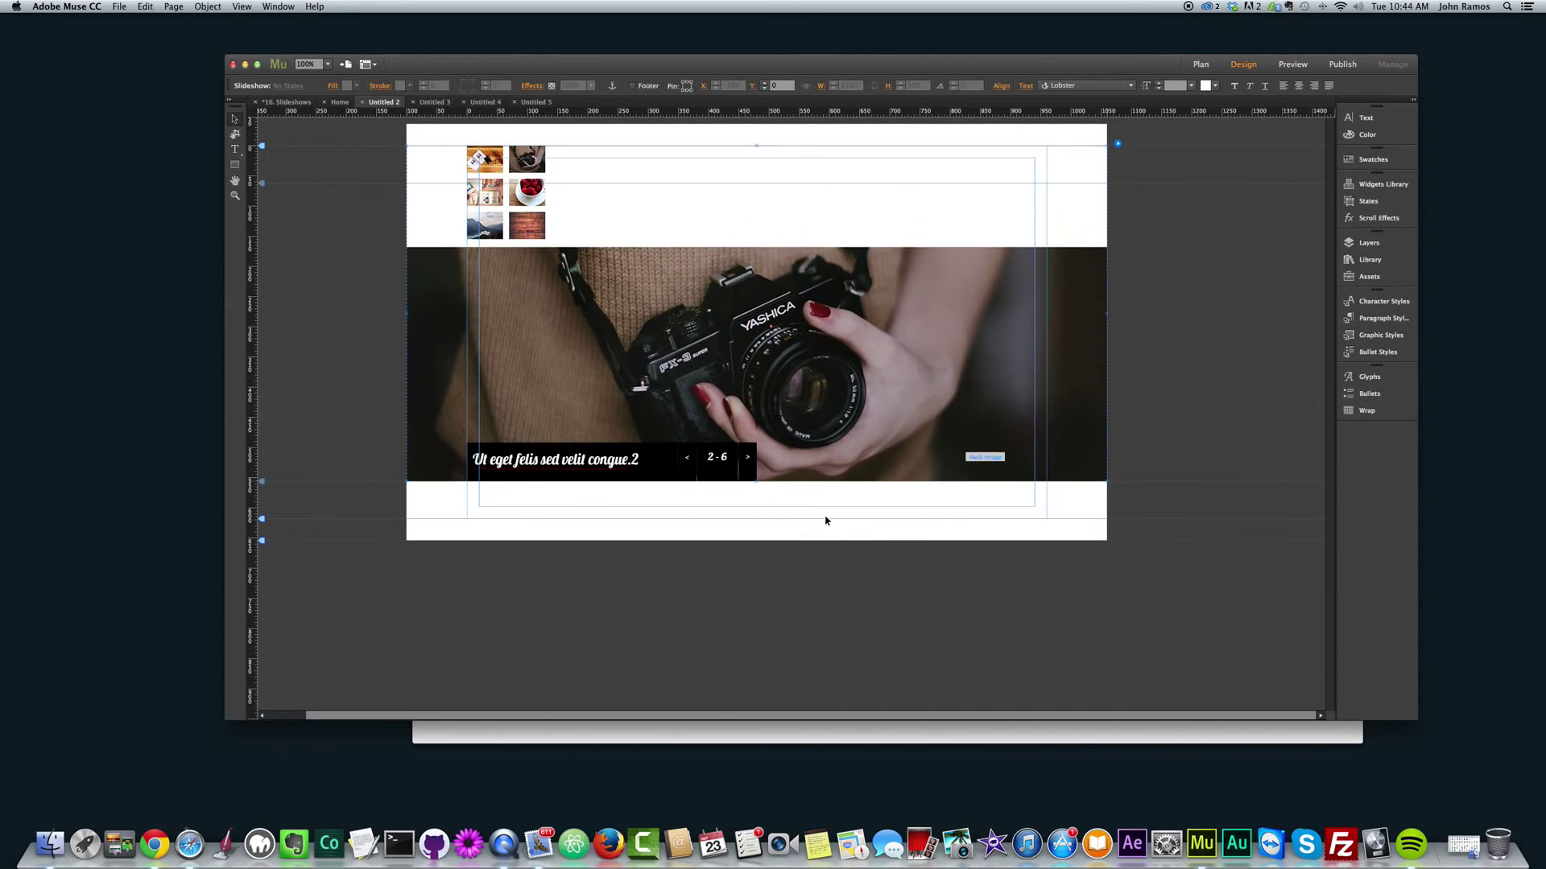
- Move the next arrow to the slideshow's right side and the previous arrow to its left edge
{"action": "left_click", "coordinate": [755, 459]}
{"action": "left_click", "coordinate": [755, 459]}
{"action": "left_click", "coordinate": [755, 459]}
{"action": "left_click_drag", "start_coordinate": [756, 462], "coordinate": [1027, 368]}
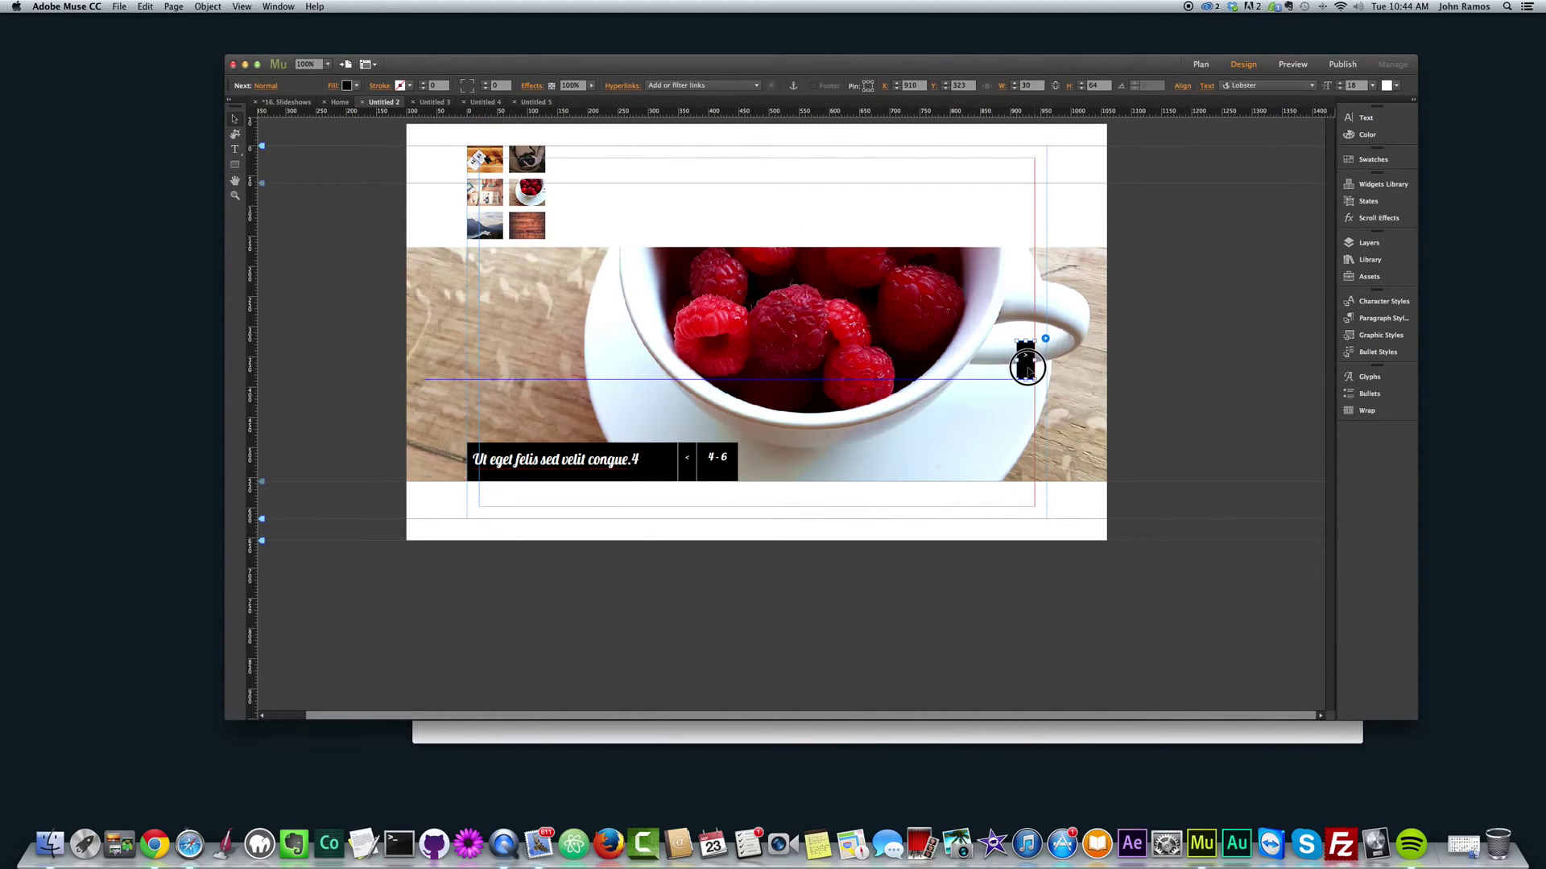
{"action": "left_click", "coordinate": [687, 458]}
{"action": "left_click", "coordinate": [687, 459]}
{"action": "left_click_drag", "start_coordinate": [686, 458], "coordinate": [416, 360]}
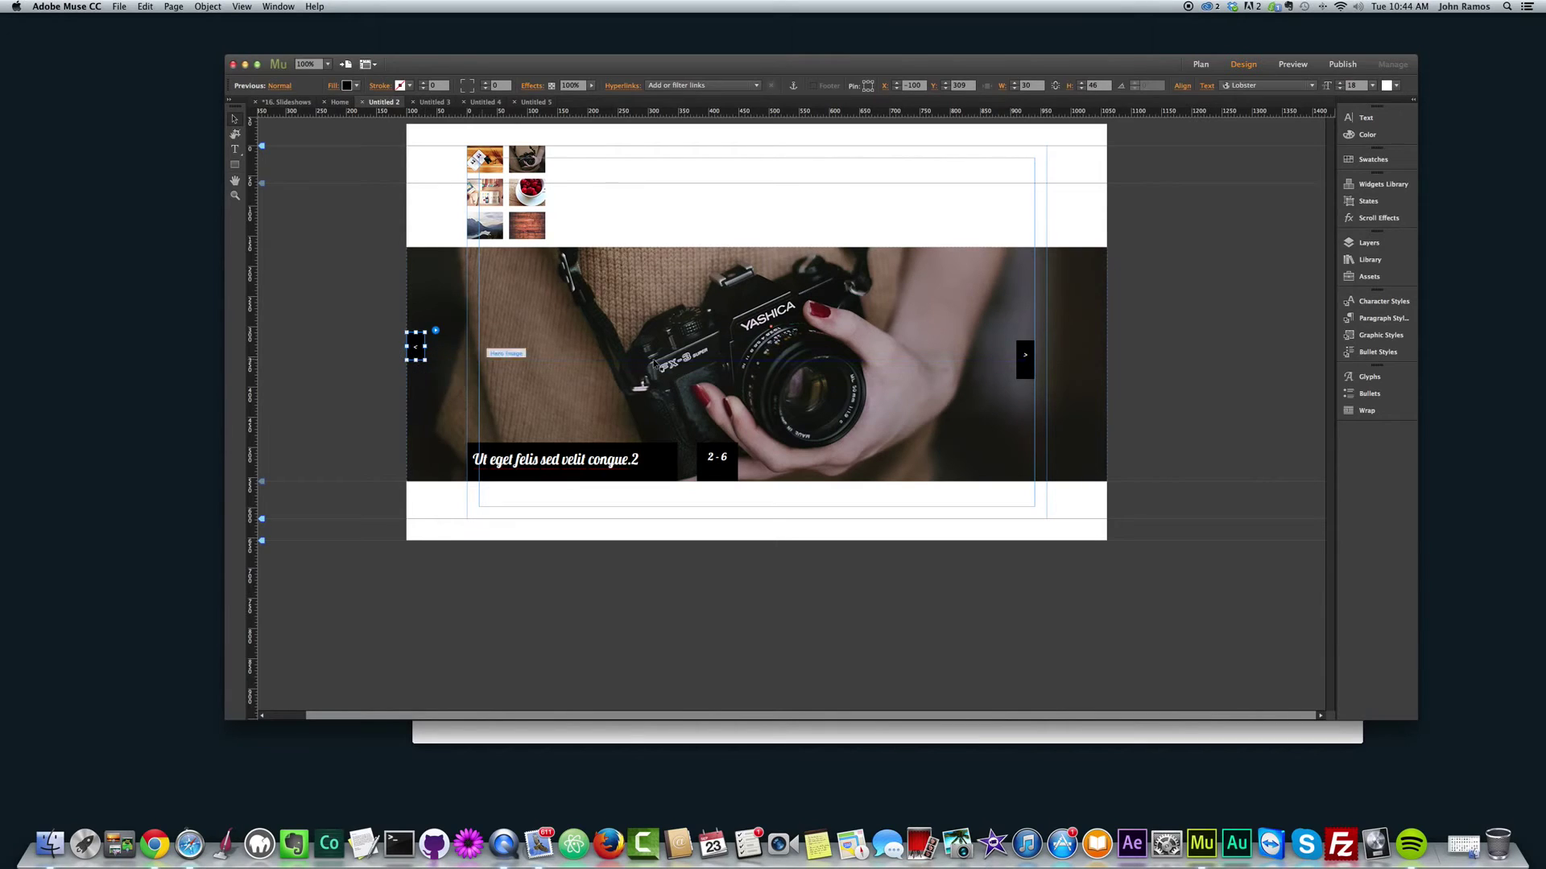
- Shorten the next arrow's height to 46
{"action": "left_click", "coordinate": [1025, 366]}
{"action": "left_click", "coordinate": [1025, 366]}
{"action": "left_click", "coordinate": [1025, 365]}
{"action": "left_click", "coordinate": [1025, 365]}
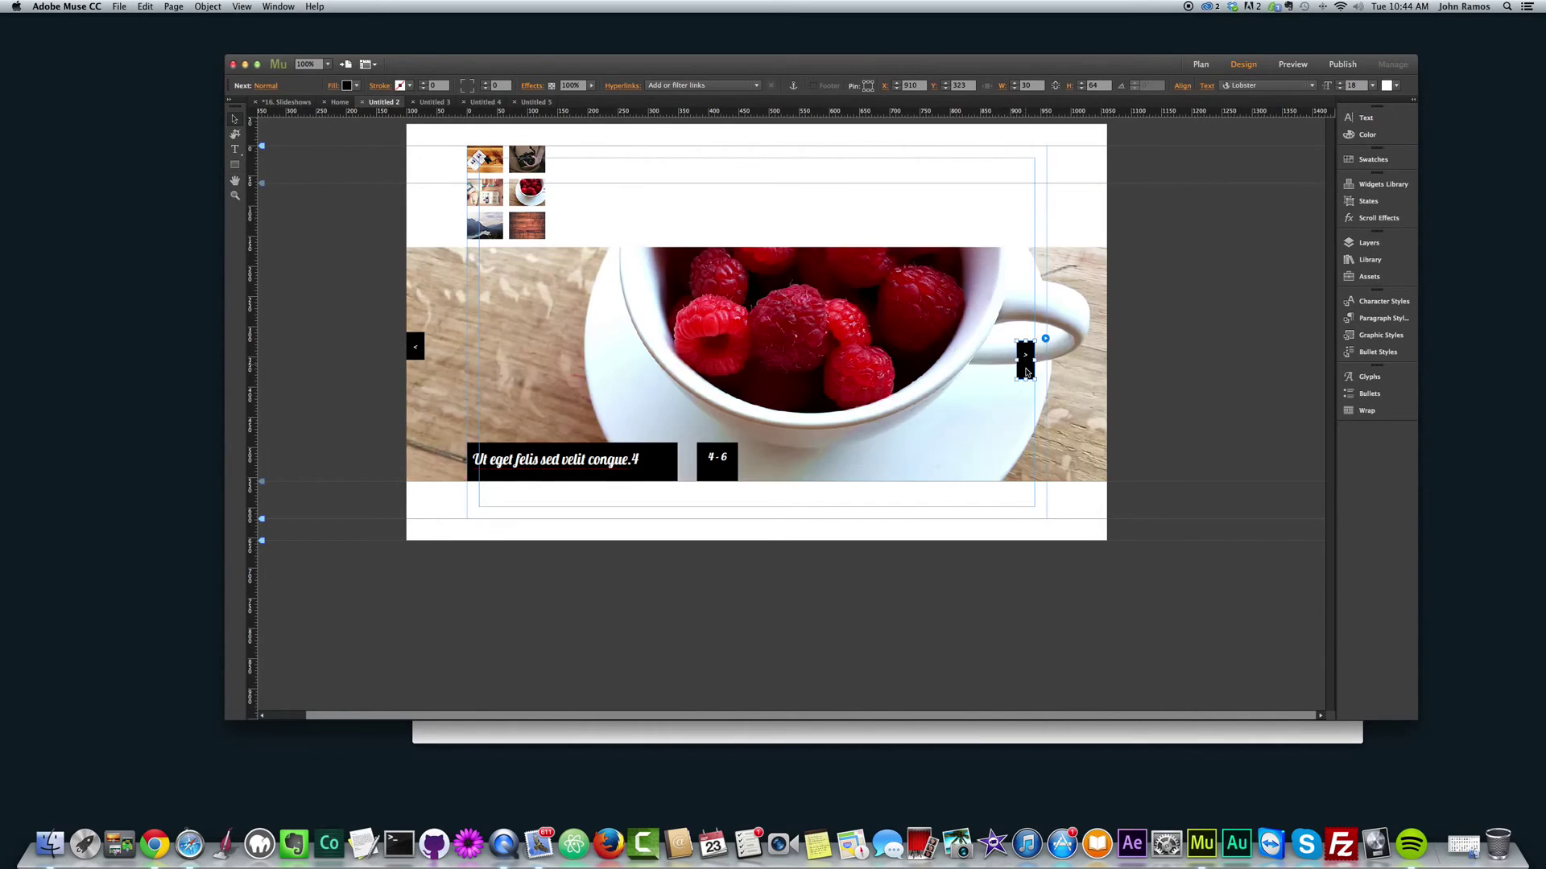
{"action": "left_click", "coordinate": [1025, 365]}
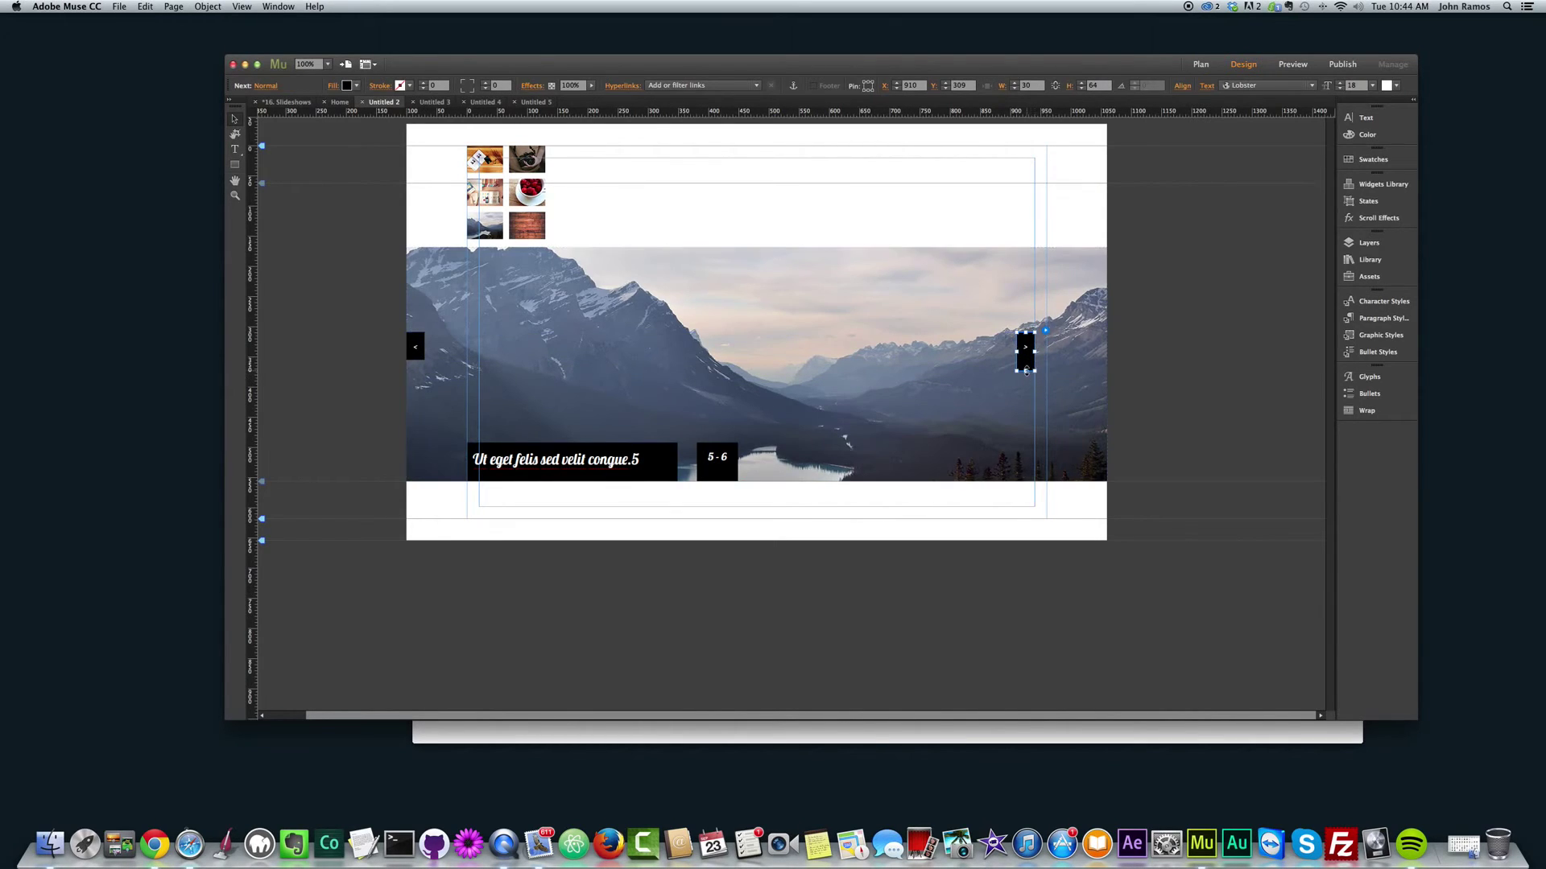
{"action": "left_click_drag", "start_coordinate": [1027, 372], "coordinate": [1029, 359]}
{"action": "left_click", "coordinate": [1028, 354]}
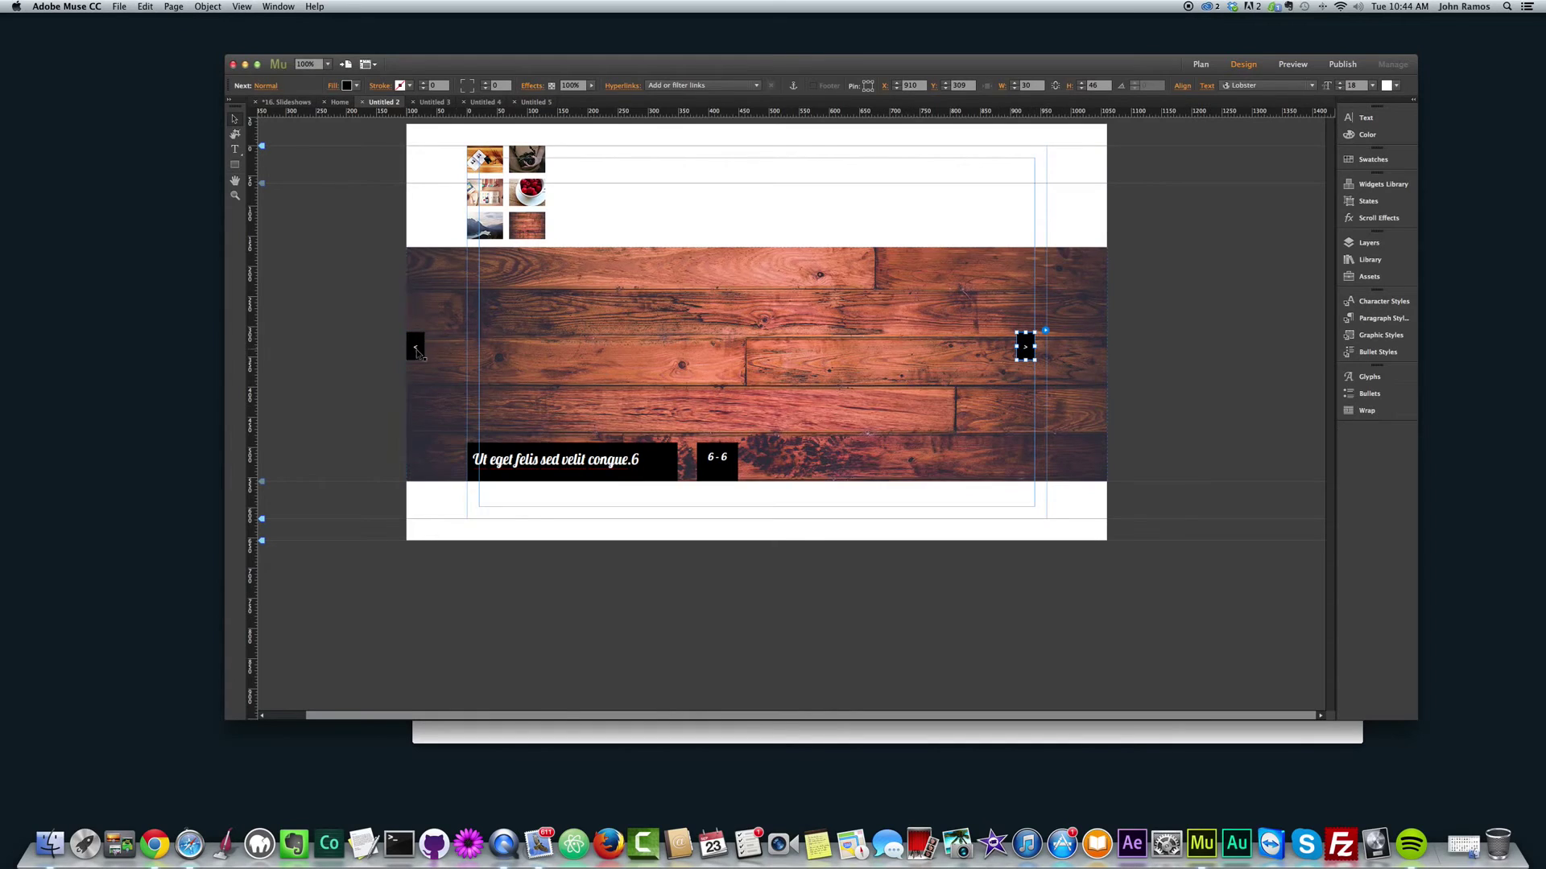
- Move both arrows down to the slideshow's middle and preview the page in the browser
{"action": "left_click", "coordinate": [416, 348], "text": "shift"}
{"action": "left_click_drag", "start_coordinate": [415, 348], "coordinate": [415, 362]}
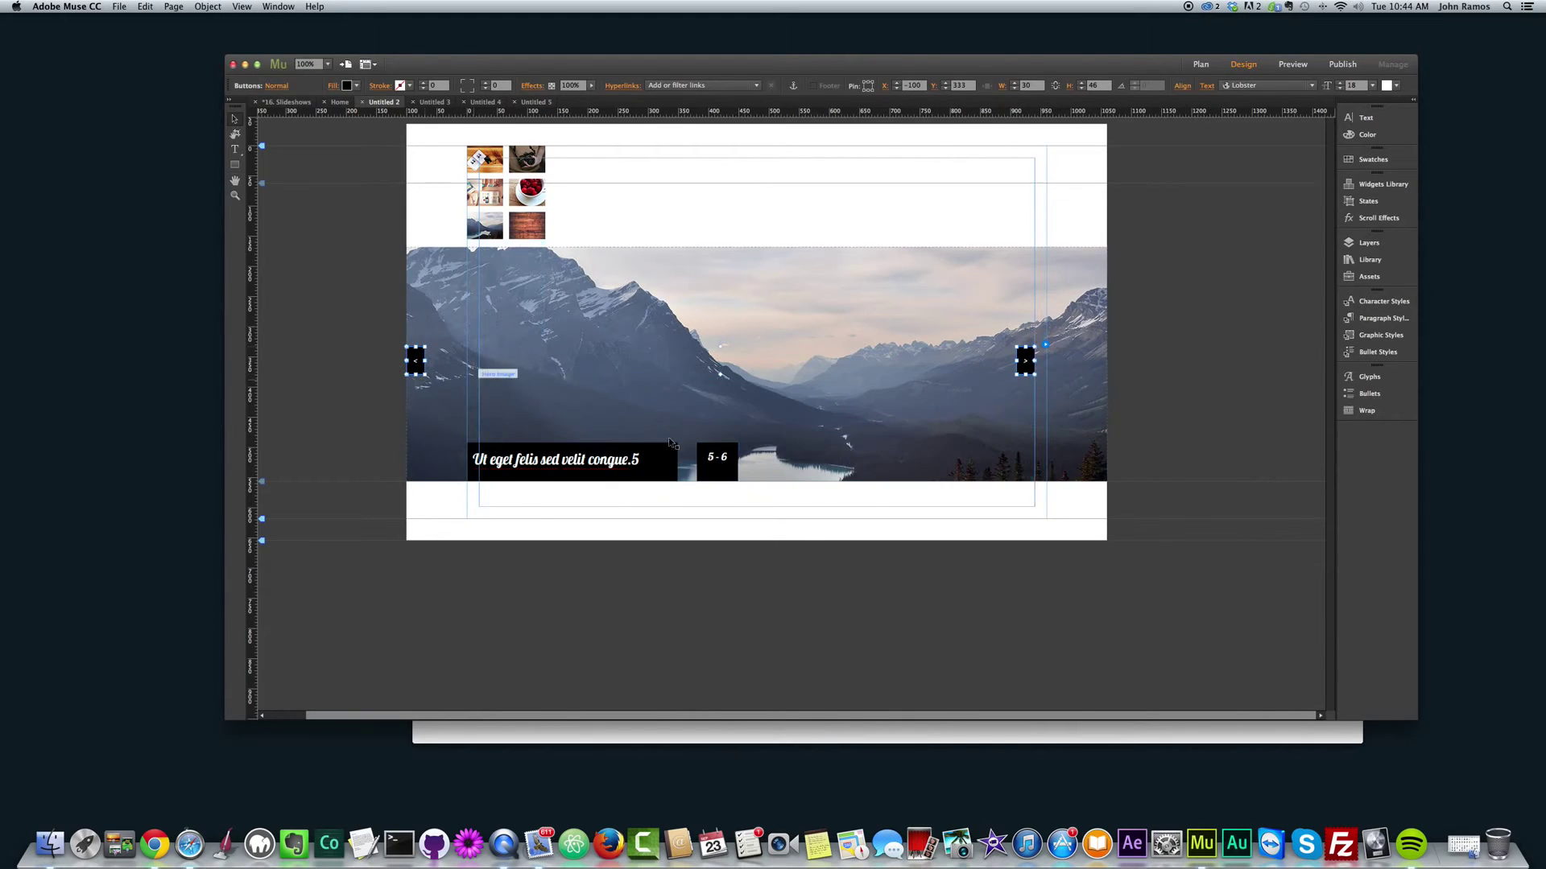
{"action": "left_click", "coordinate": [904, 587]}
{"action": "key", "text": "super+alt+e"}
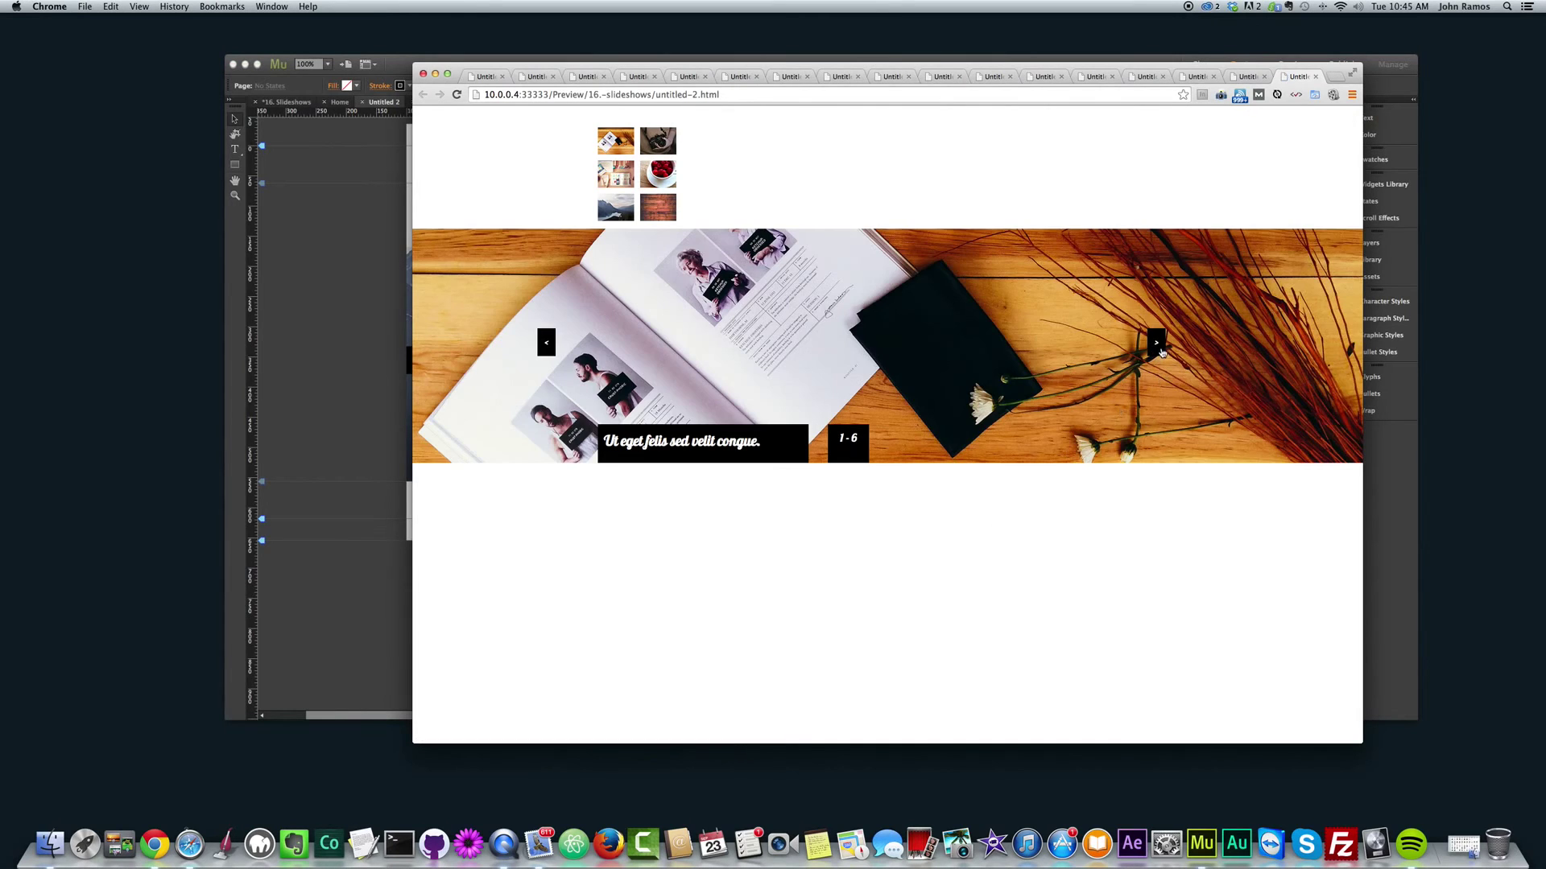
{"action": "left_click", "coordinate": [1156, 346]}
{"action": "left_click", "coordinate": [1156, 348]}
{"action": "left_click", "coordinate": [1156, 349]}
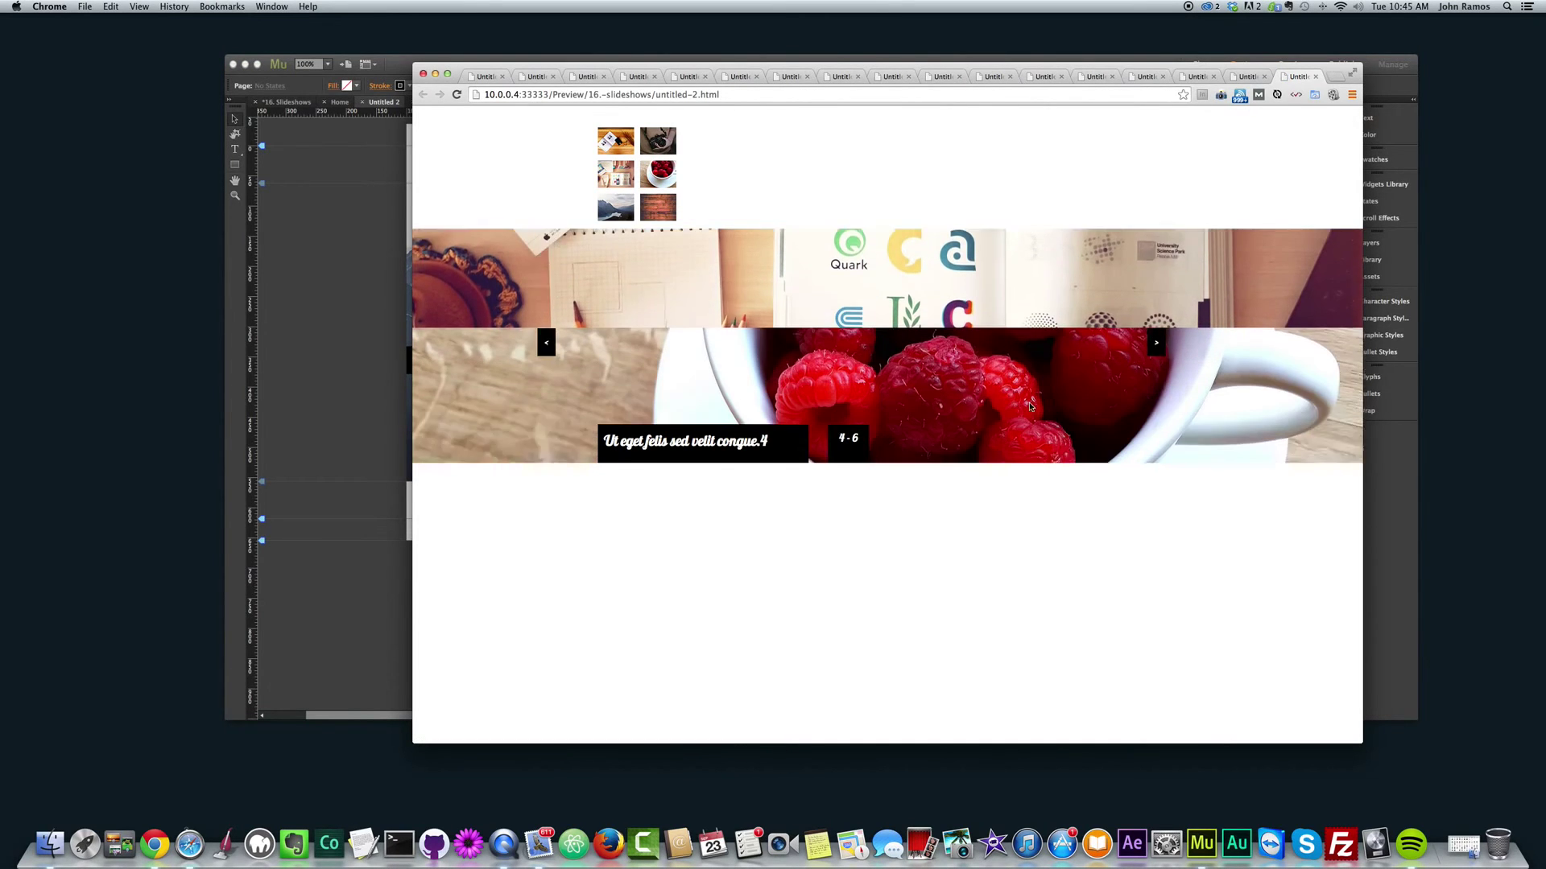
{"action": "left_click", "coordinate": [542, 342]}
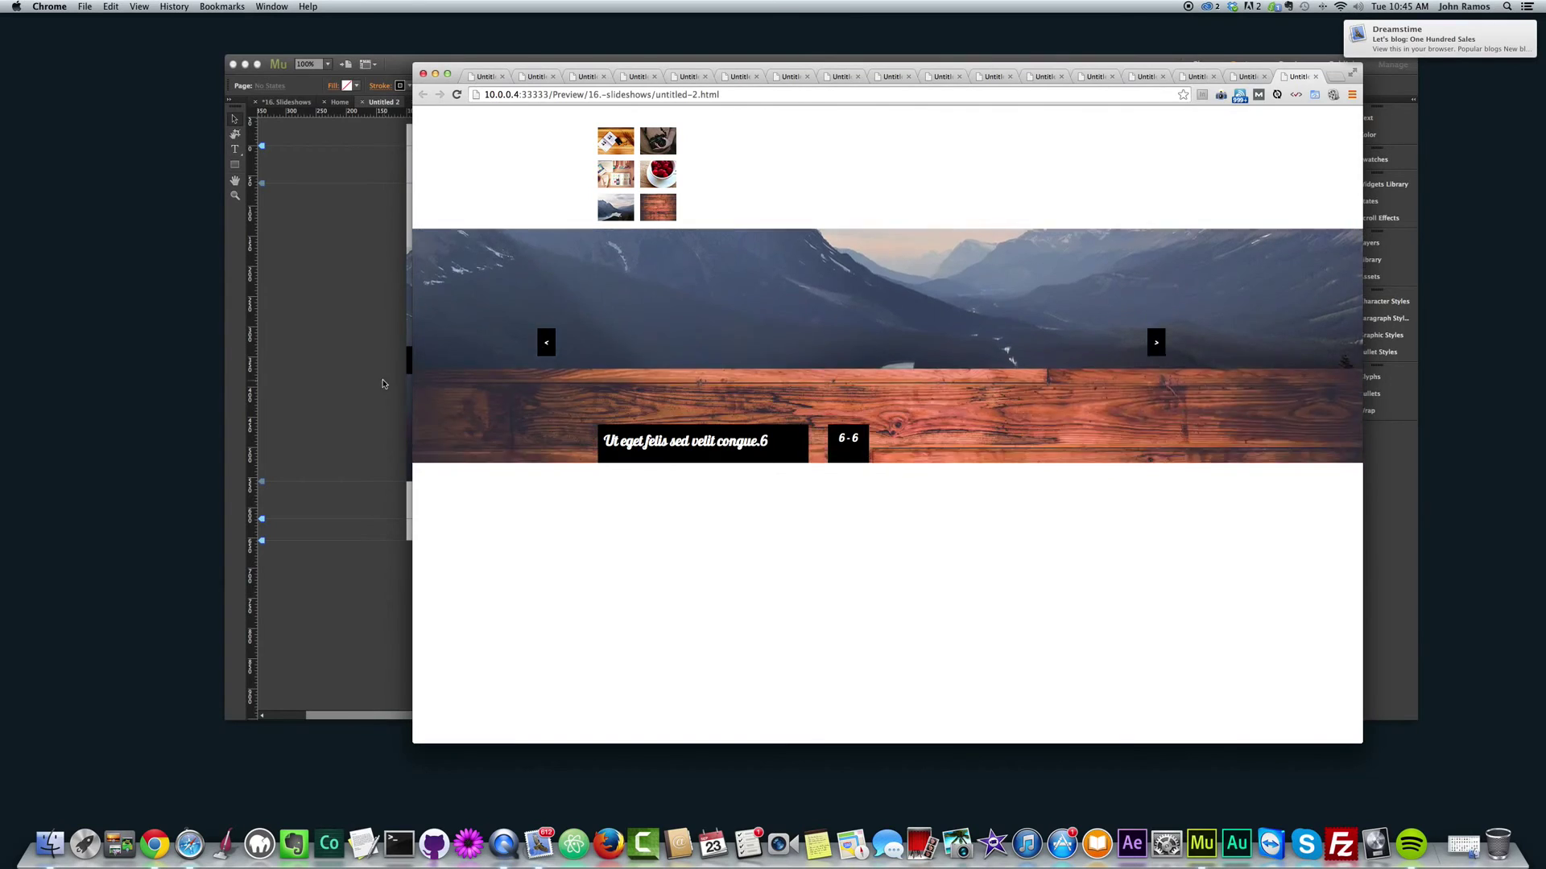
{"action": "left_click", "coordinate": [352, 352]}
- Preview the page in Chrome and step through the slideshow before returning to Muse
{"action": "left_click", "coordinate": [417, 368]}
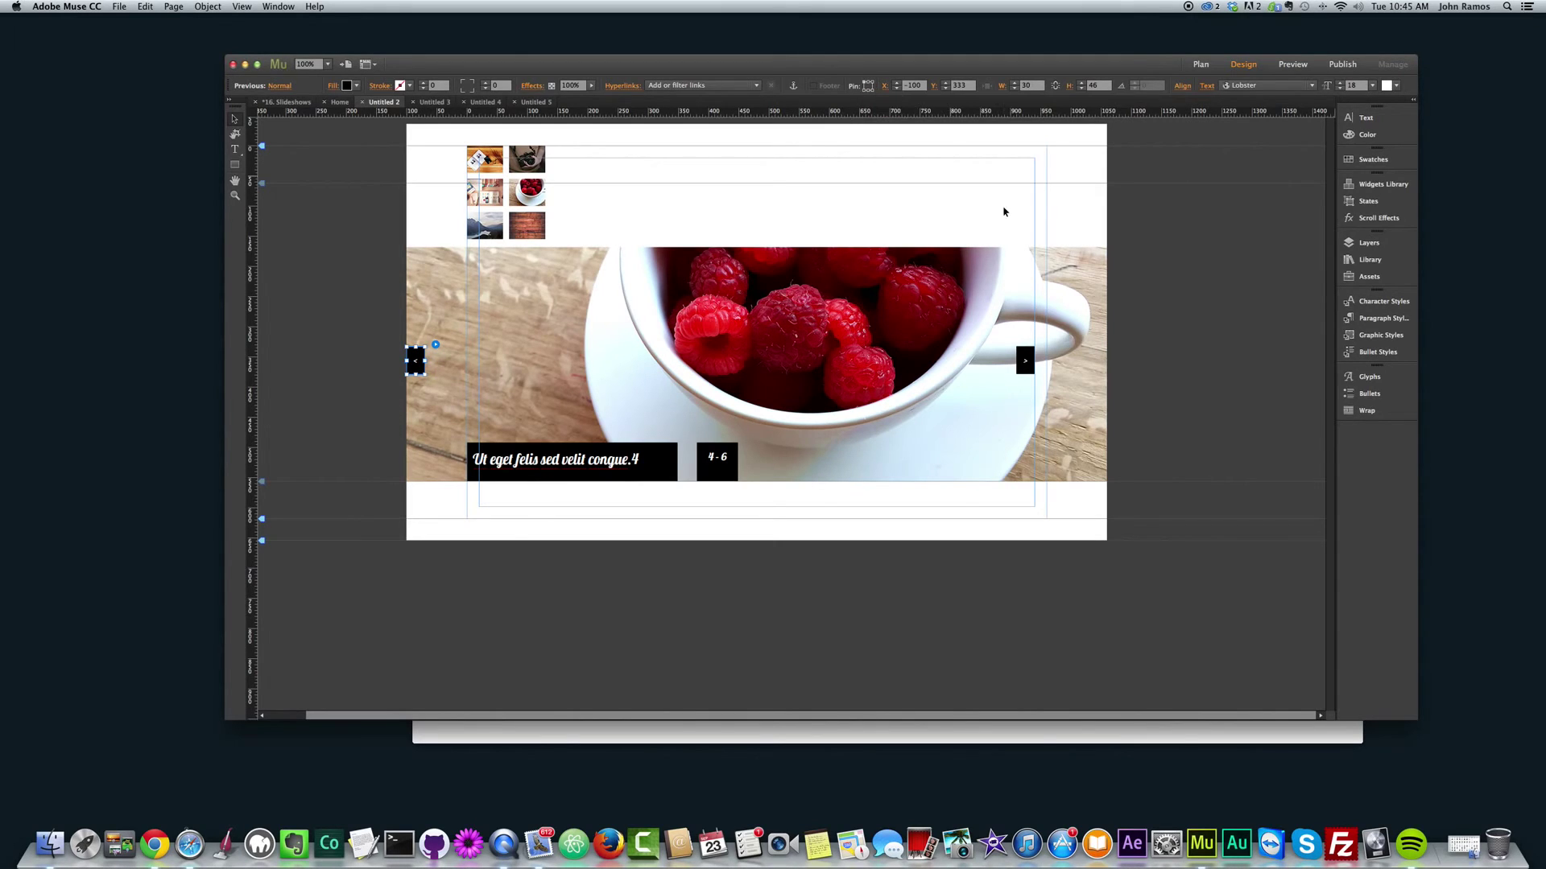
{"action": "left_click", "coordinate": [1025, 363]}
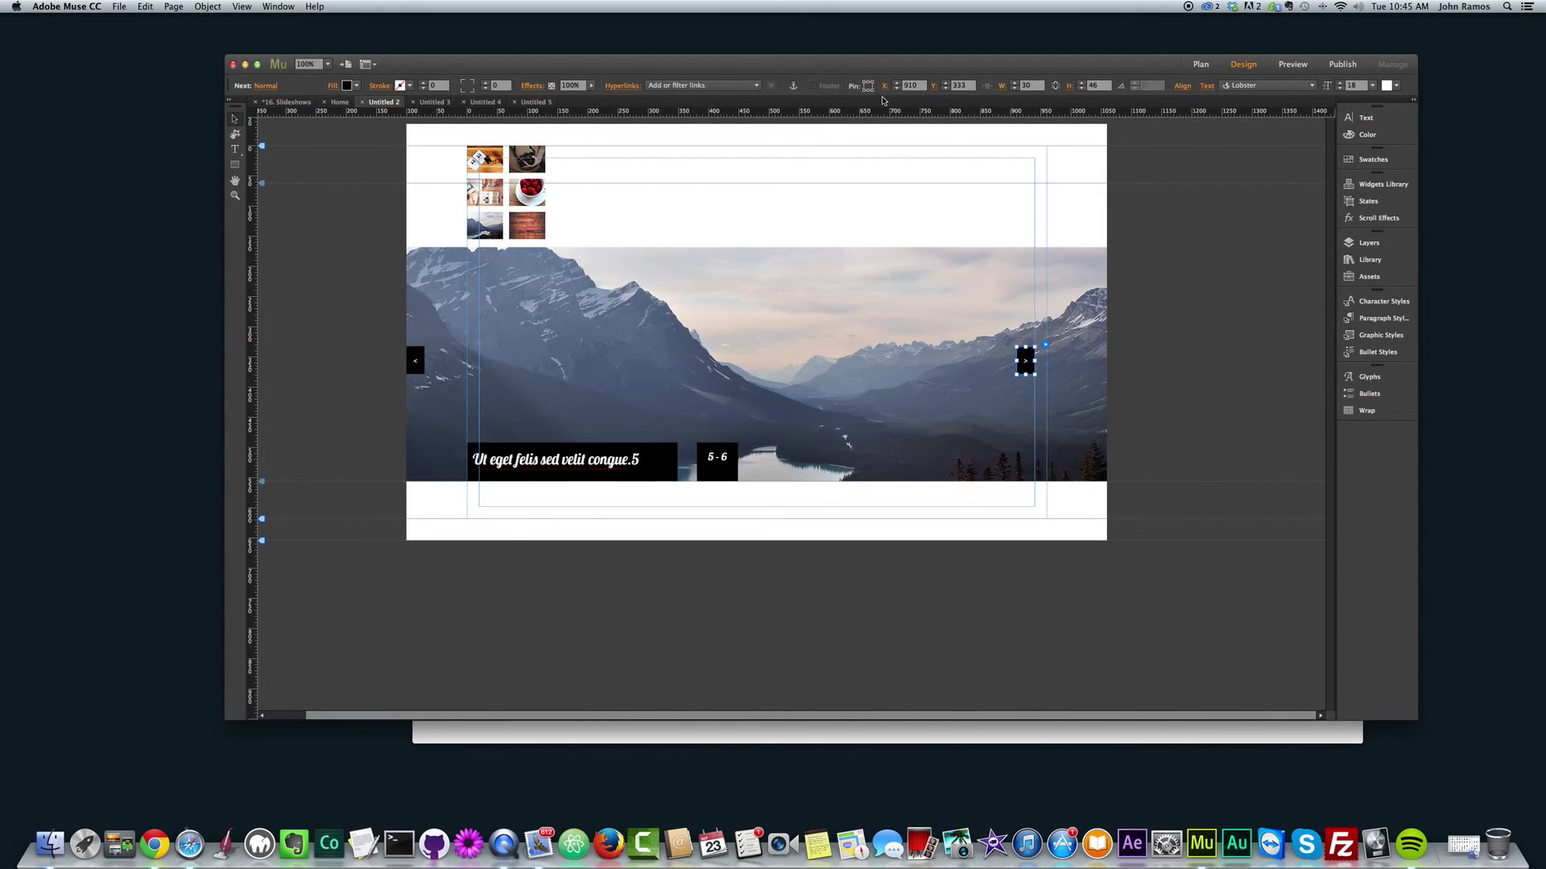
{"action": "left_click", "coordinate": [1167, 370]}
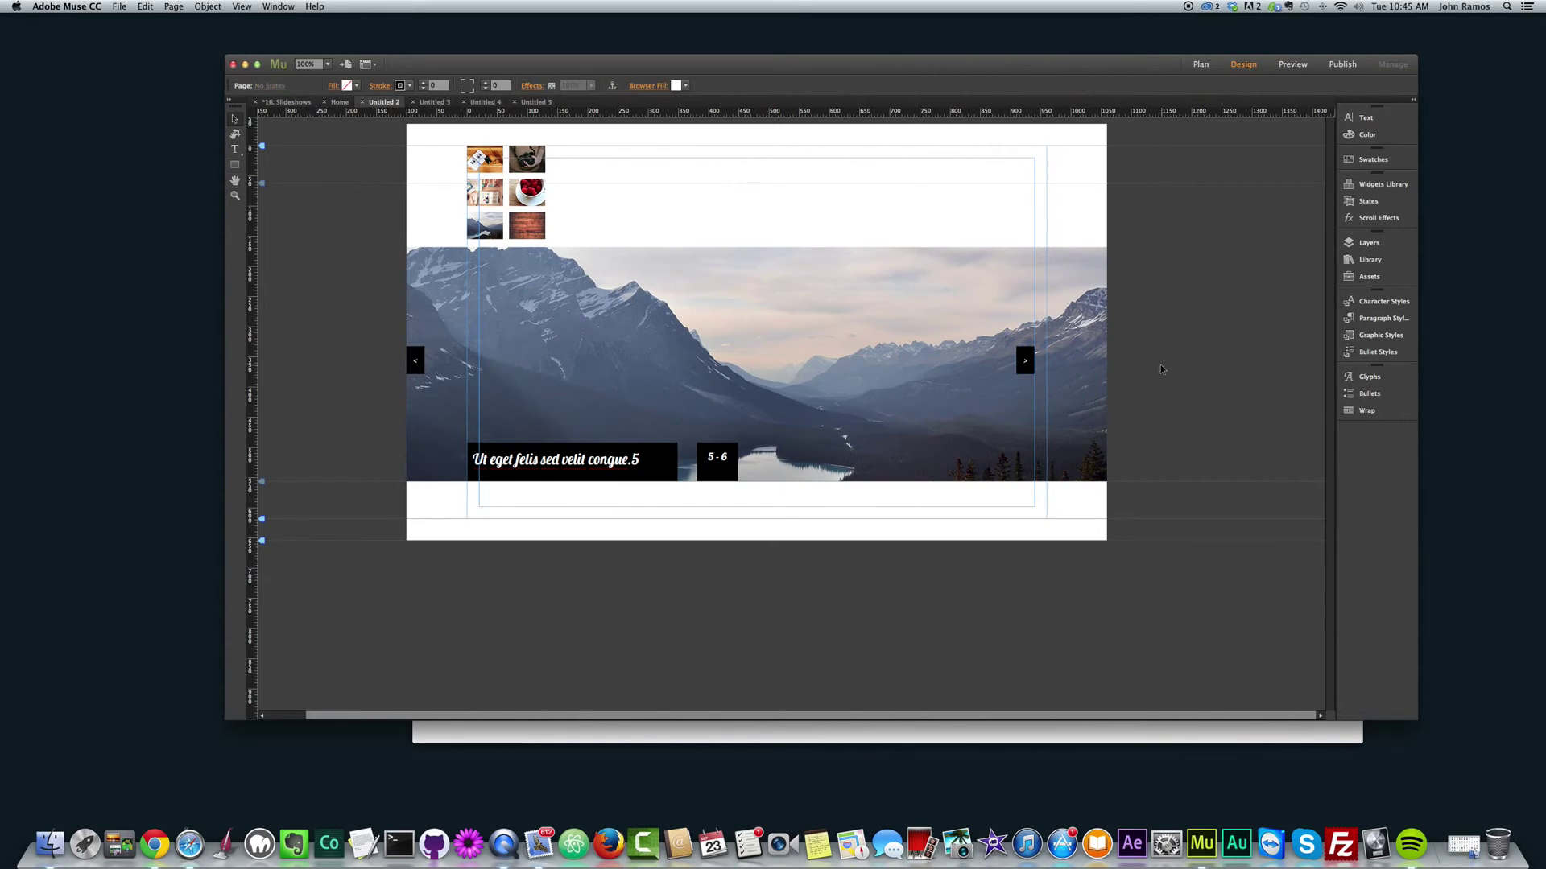
{"action": "key", "text": "super+shift+e"}
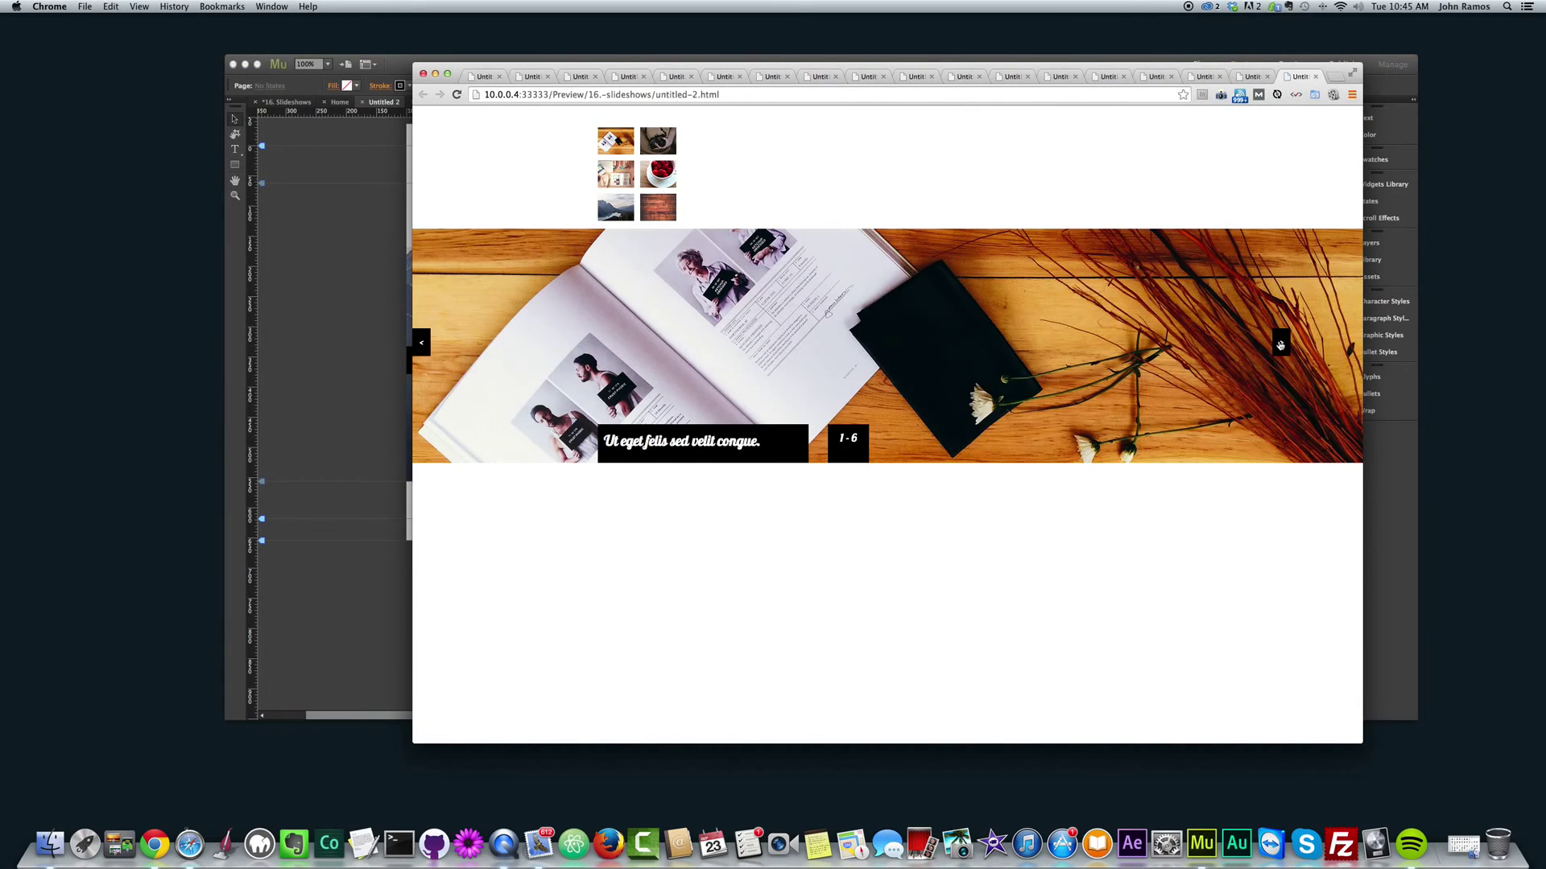
{"action": "left_click", "coordinate": [1280, 345]}
{"action": "left_click", "coordinate": [1280, 345]}
{"action": "key", "text": "super+Tab"}
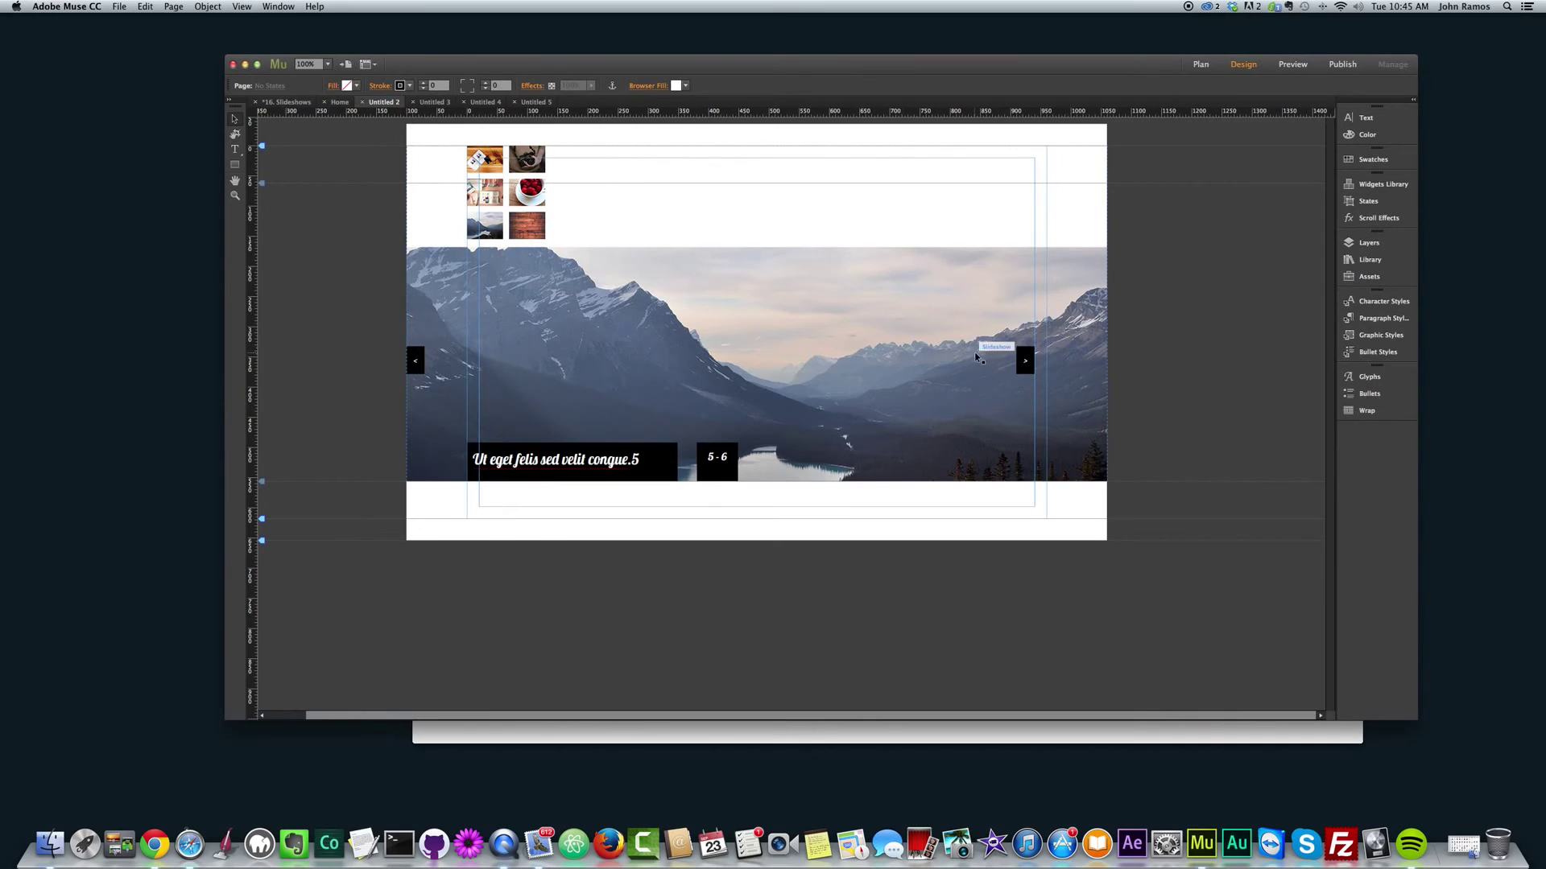
- Move the next arrow flush to the right edge at X 1030 and preview again
{"action": "left_click", "coordinate": [1020, 367]}
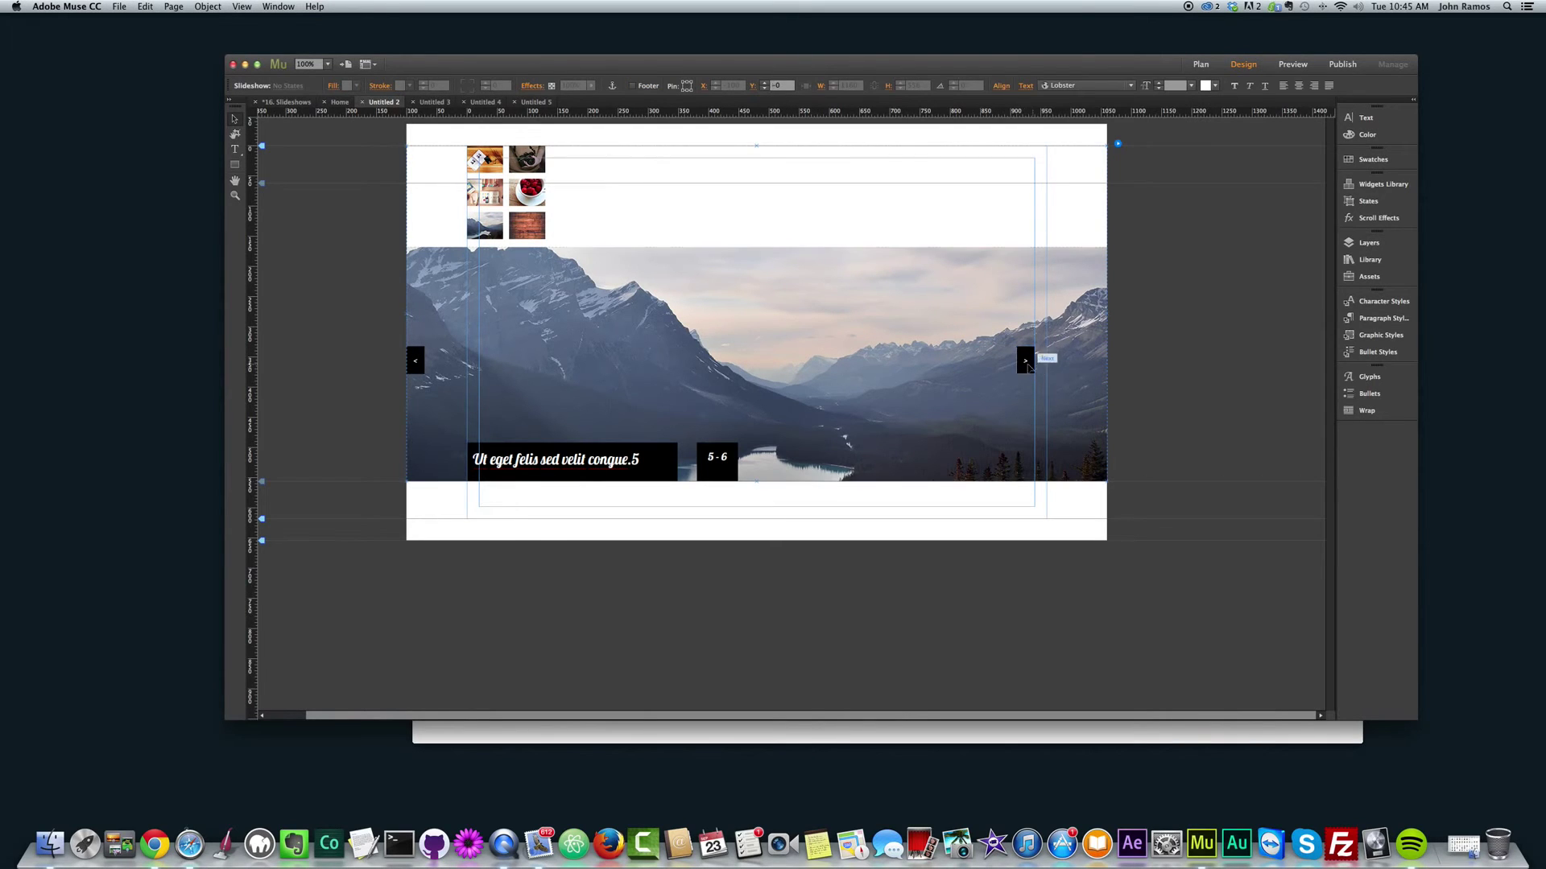
{"action": "left_click", "coordinate": [1024, 369]}
{"action": "left_click_drag", "start_coordinate": [1025, 359], "coordinate": [1096, 369]}
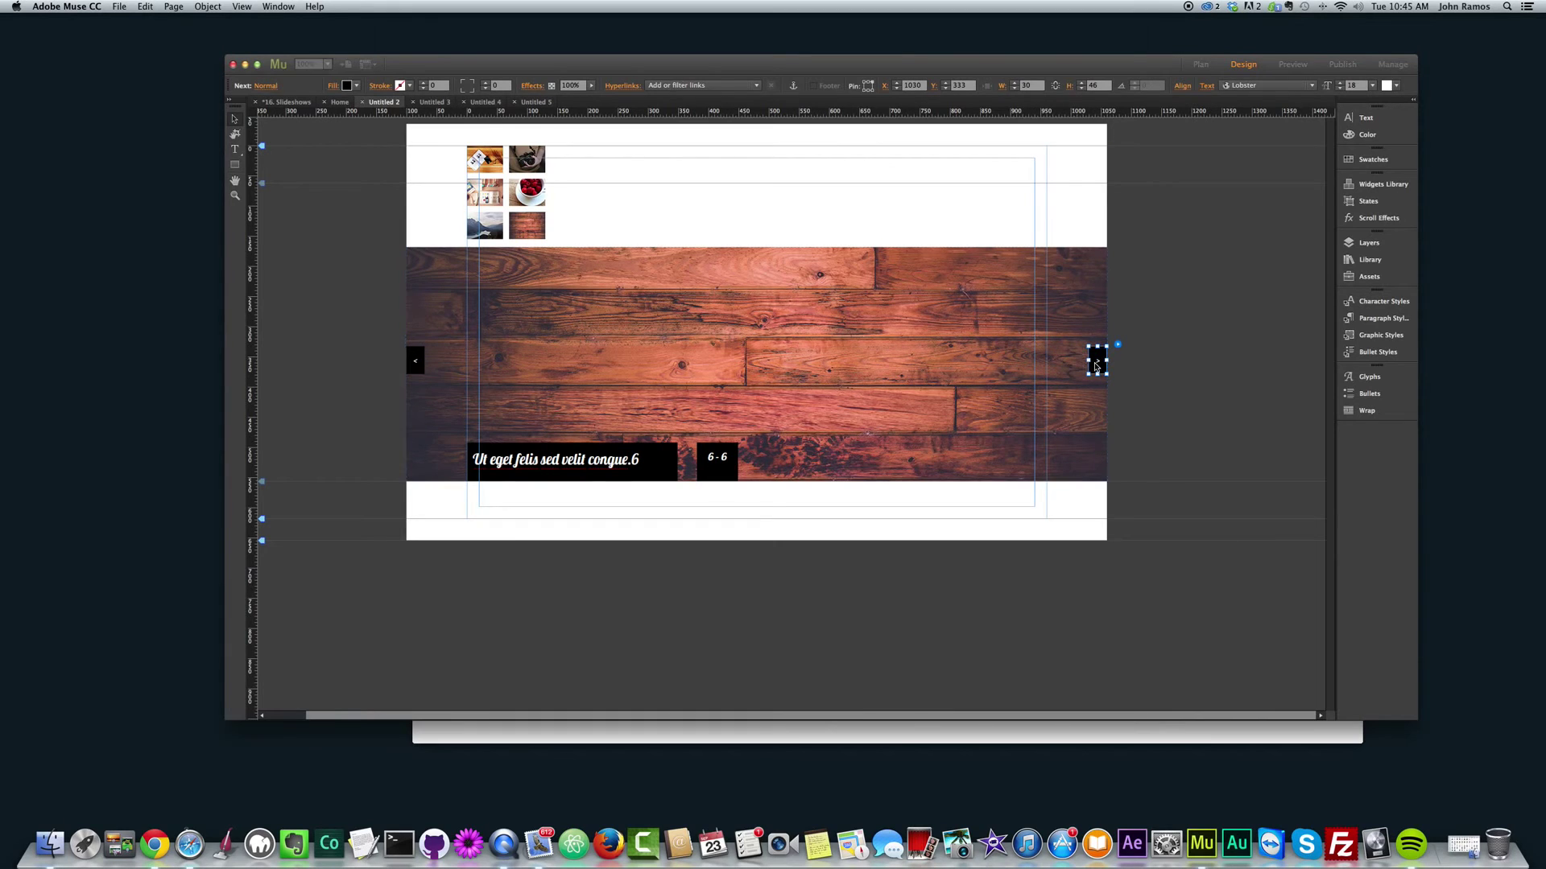
{"action": "key", "text": "super+shift+e"}
- Test the Chrome preview by stepping slides while narrowing and widening the window, then return to Muse
{"action": "left_click", "coordinate": [1355, 346]}
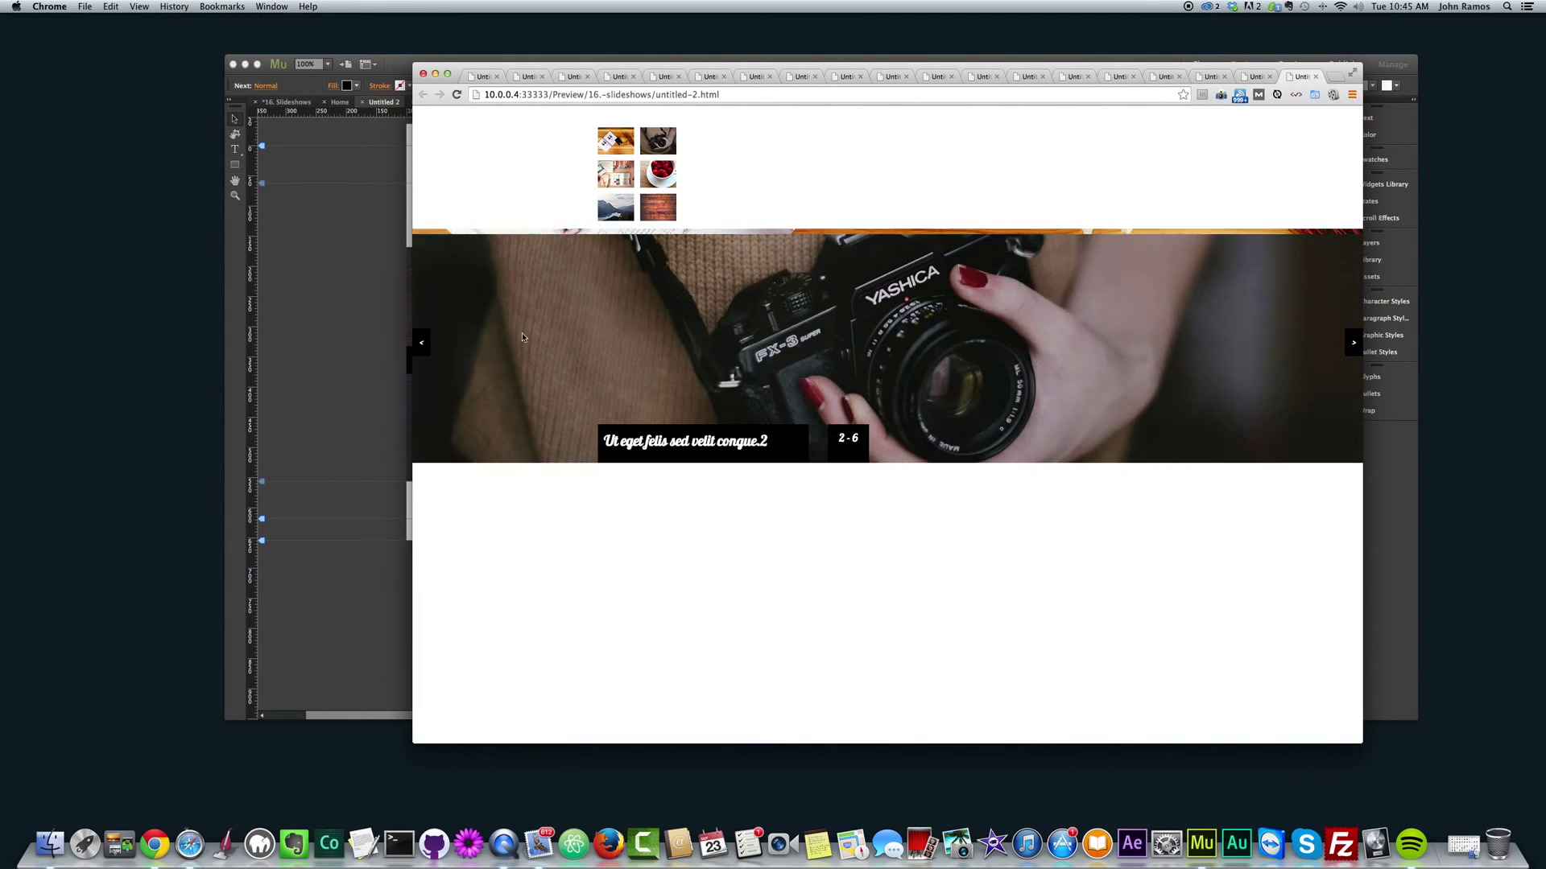
{"action": "left_click", "coordinate": [423, 342]}
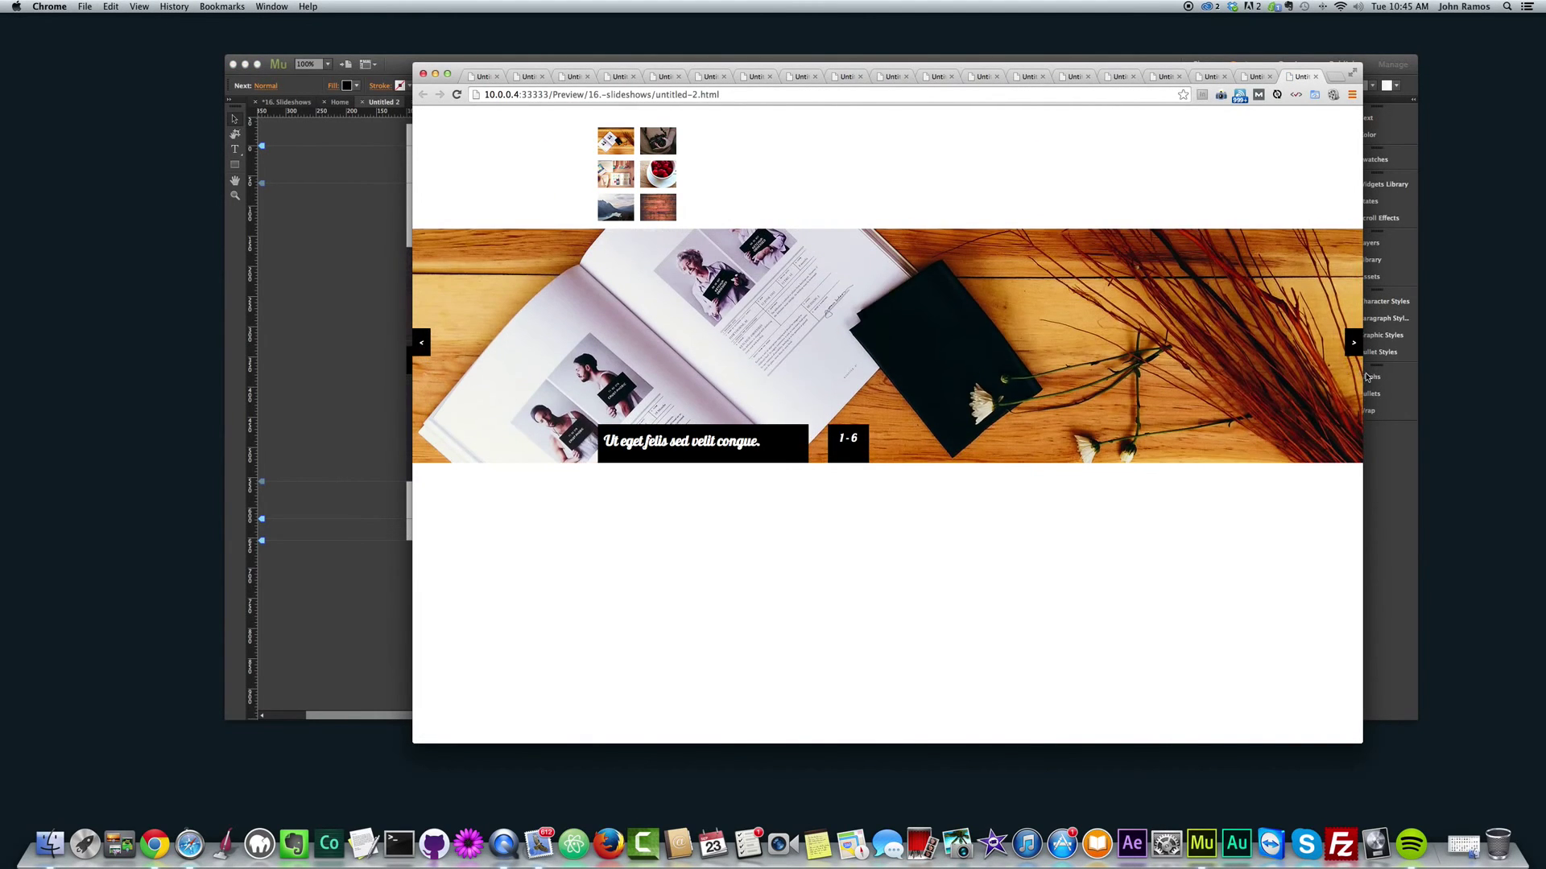
{"action": "left_click_drag", "start_coordinate": [1332, 371], "coordinate": [606, 379]}
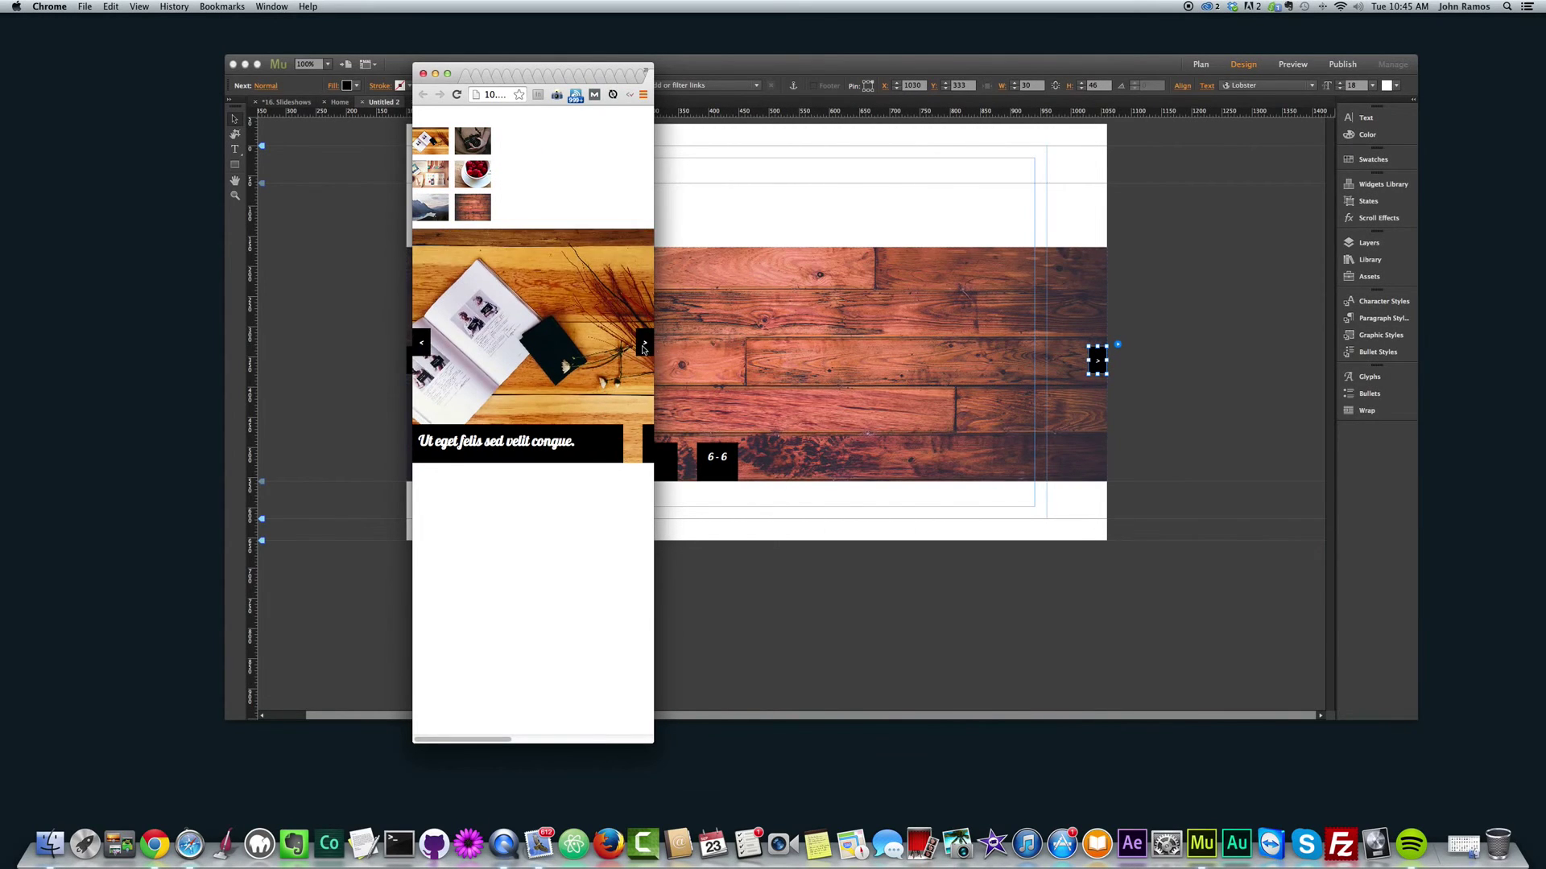
{"action": "left_click_drag", "start_coordinate": [652, 350], "coordinate": [1170, 355]}
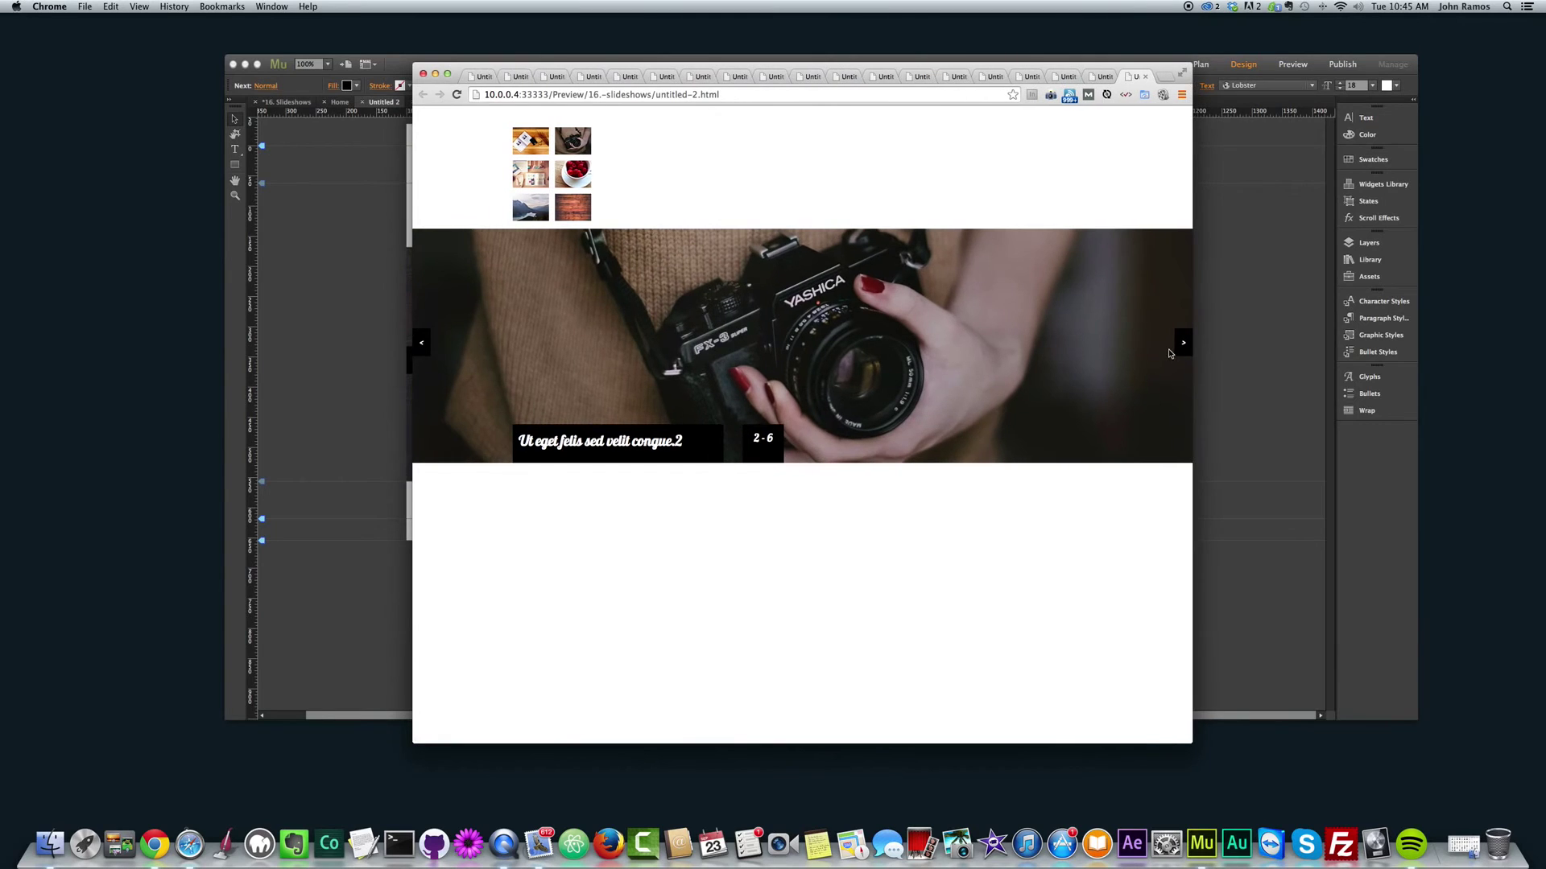
{"action": "left_click", "coordinate": [1182, 343]}
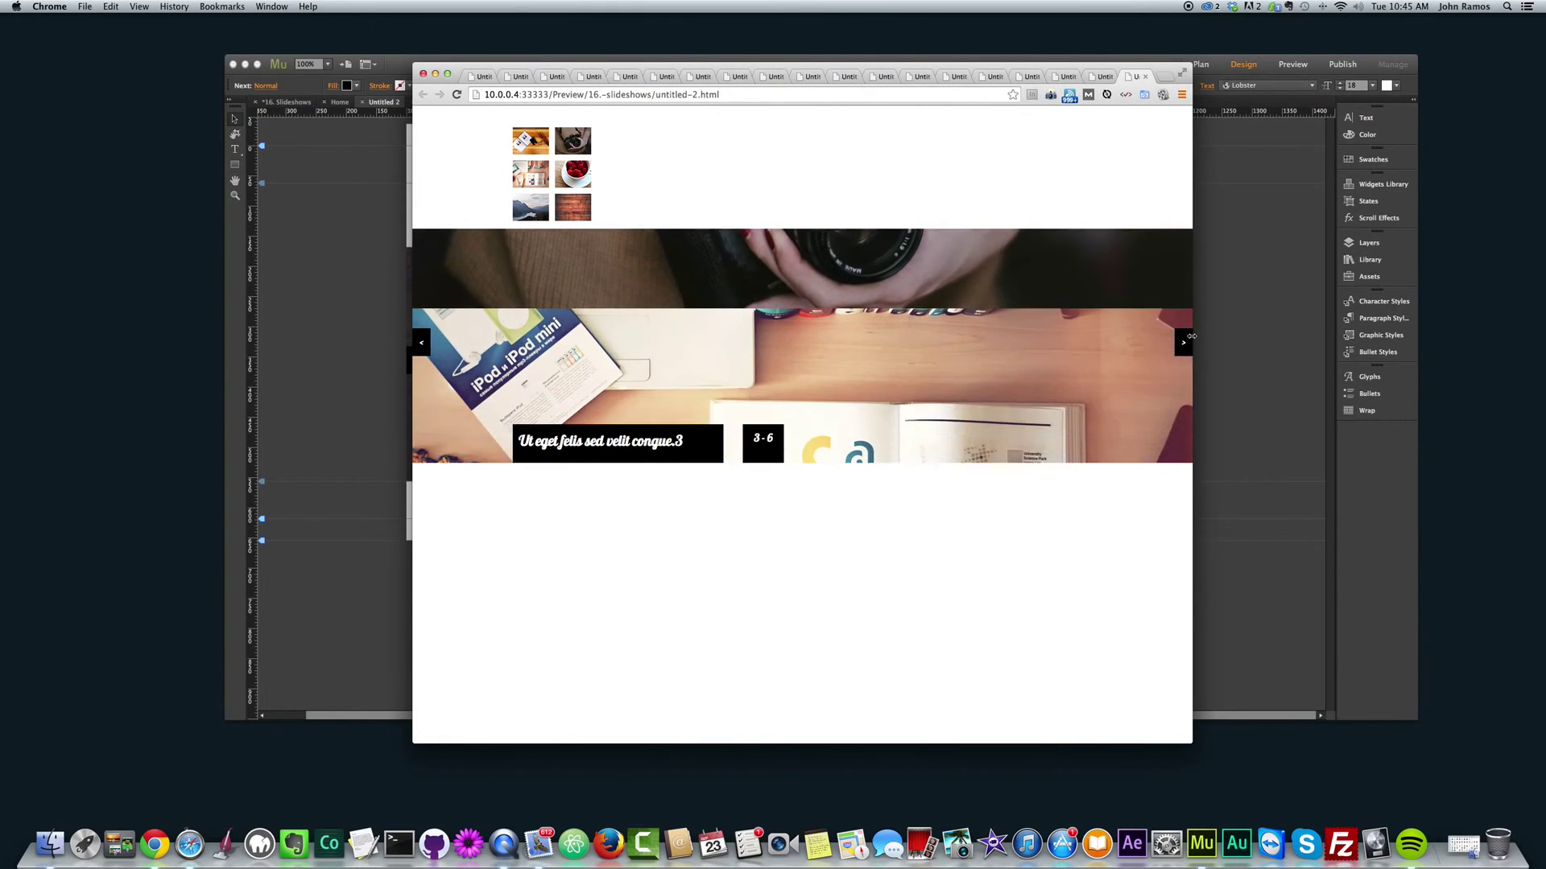
{"action": "left_click", "coordinate": [1183, 343]}
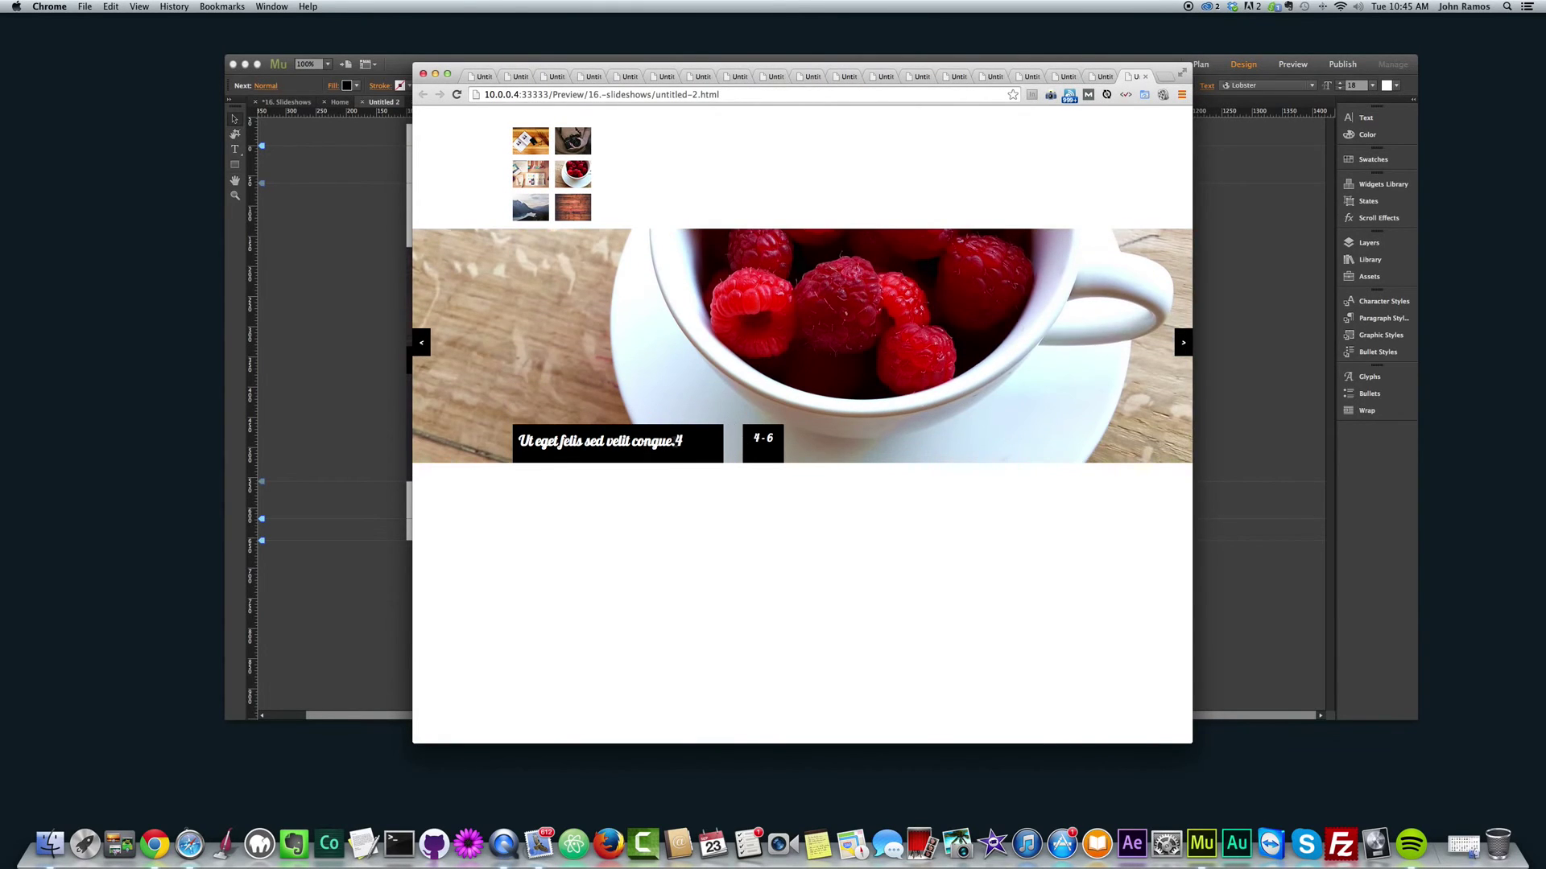
{"action": "left_click", "coordinate": [366, 390]}
- Replace the wood slide's caption with 'This is an image.'
{"action": "left_click", "coordinate": [651, 464]}
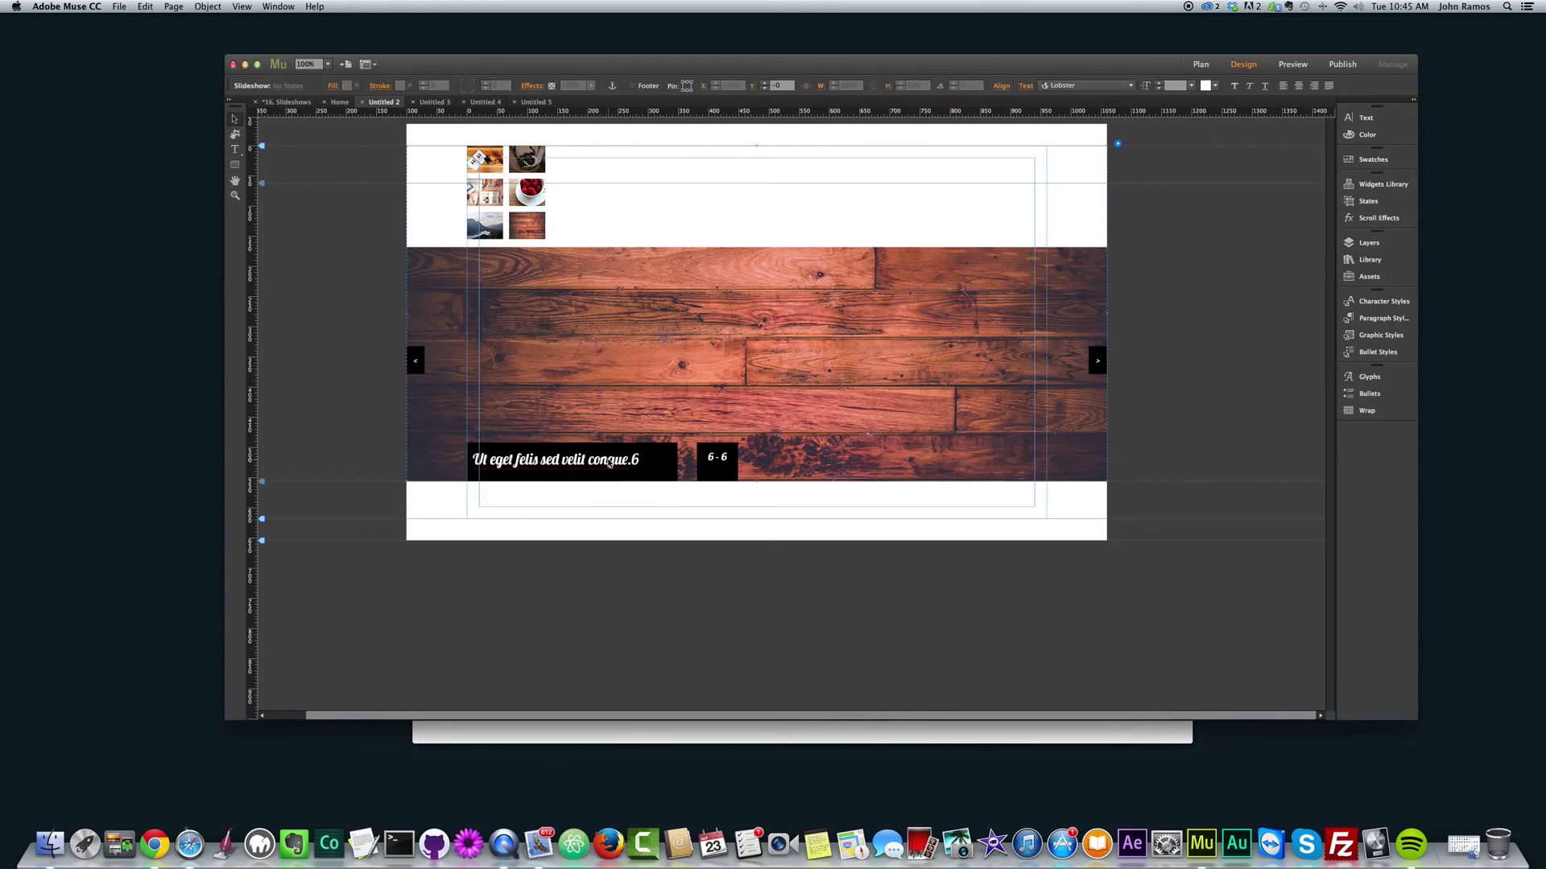
{"action": "double_click", "coordinate": [650, 464]}
{"action": "key", "text": "super+a"}
{"action": "type", "text": "This"}
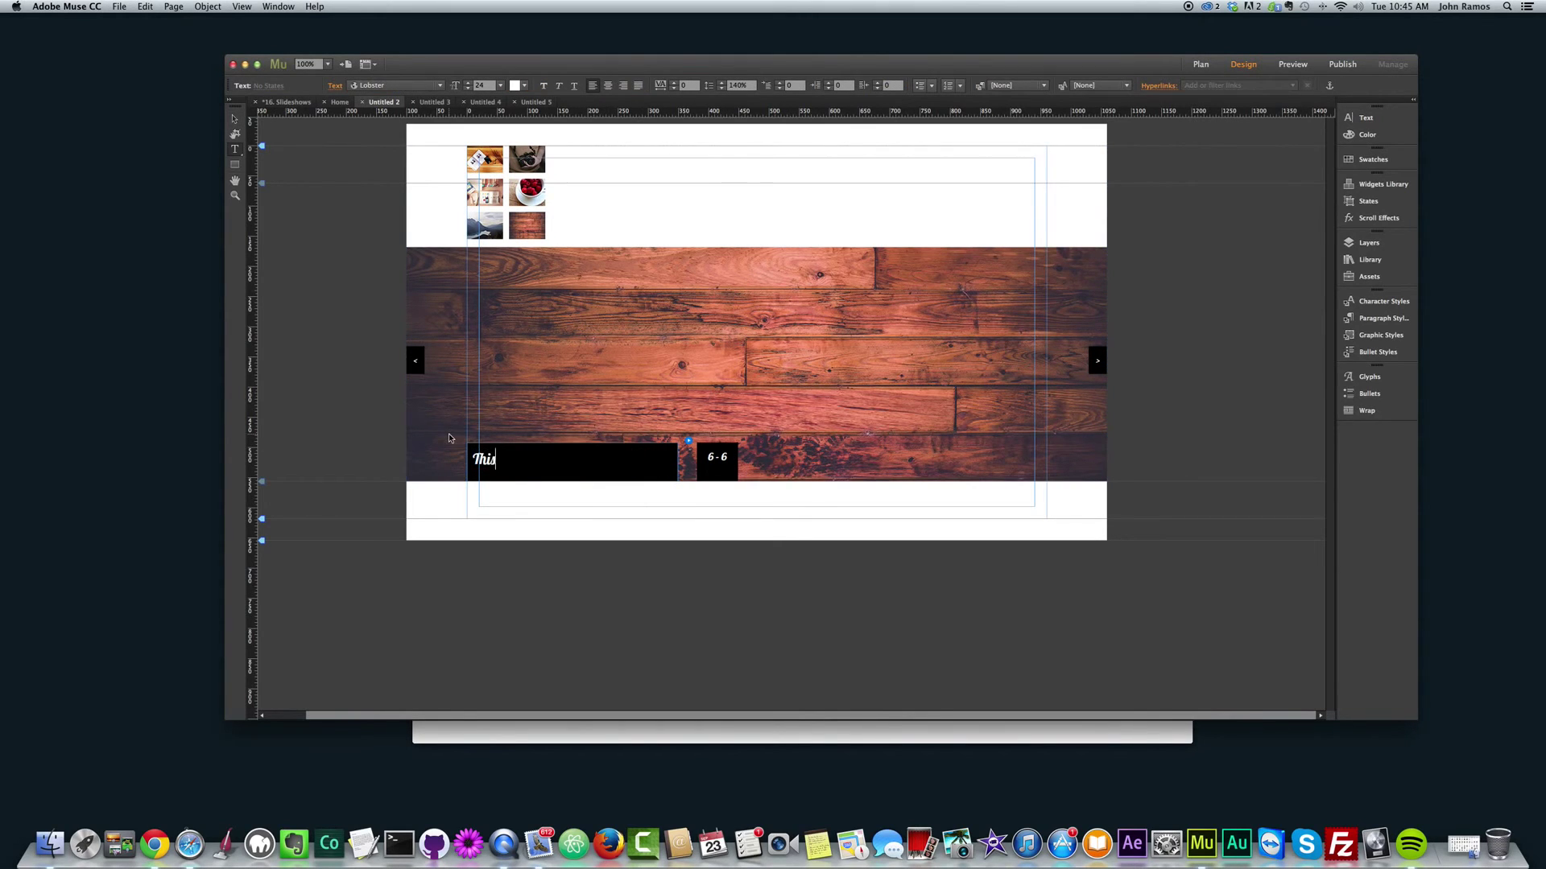
{"action": "type", "text": " is an image."}
{"action": "left_click", "coordinate": [237, 122]}
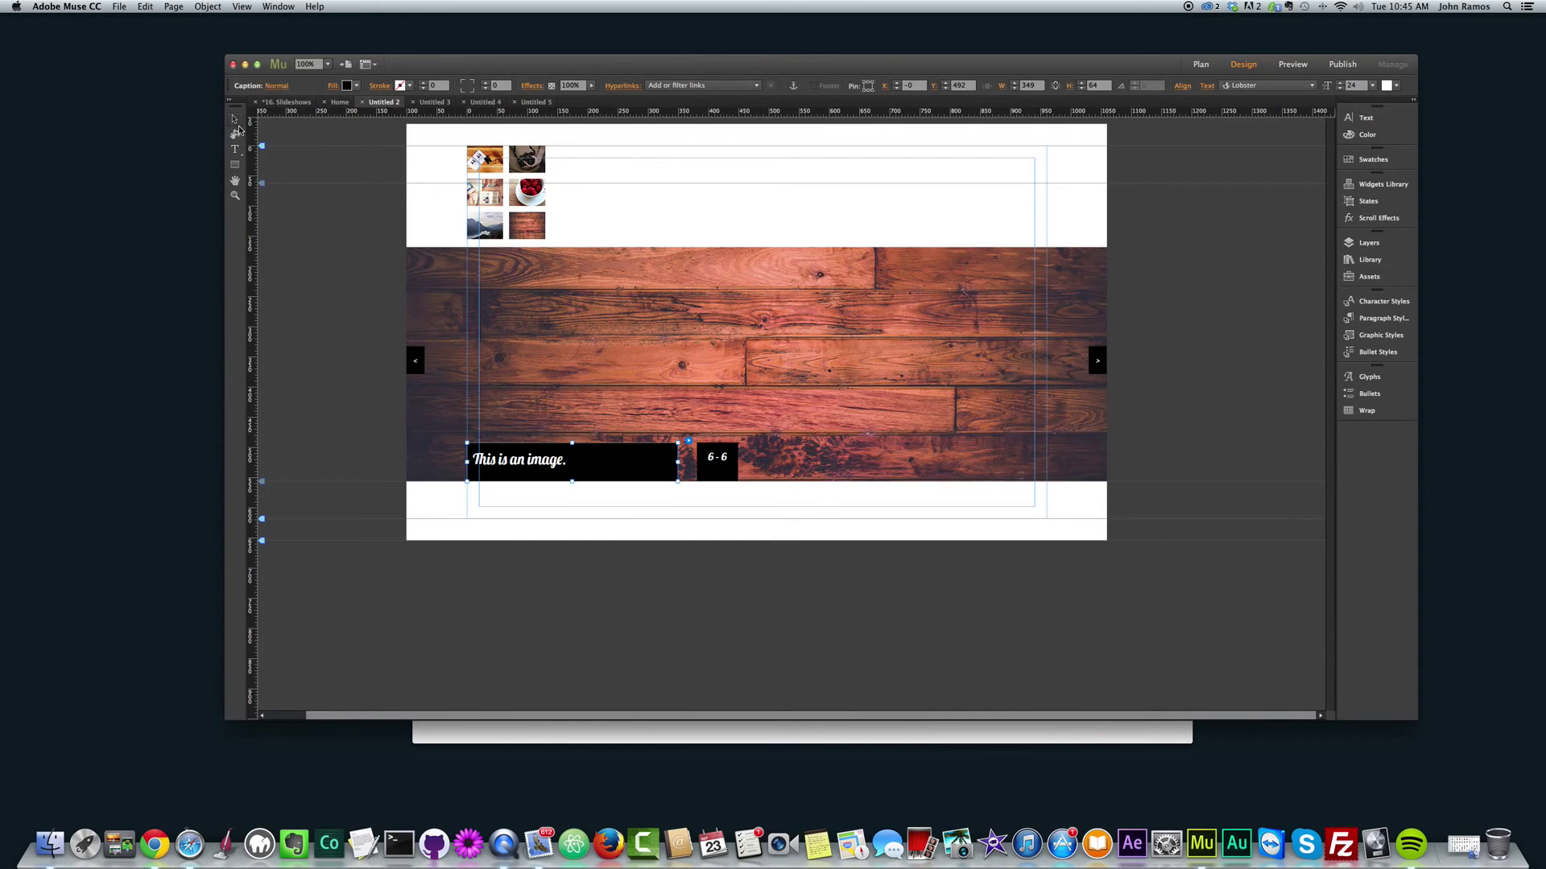
{"action": "left_click", "coordinate": [338, 238]}
- Preview in Chrome and advance to slide 6-6 to check the new caption
{"action": "key", "text": "super+shift+e"}
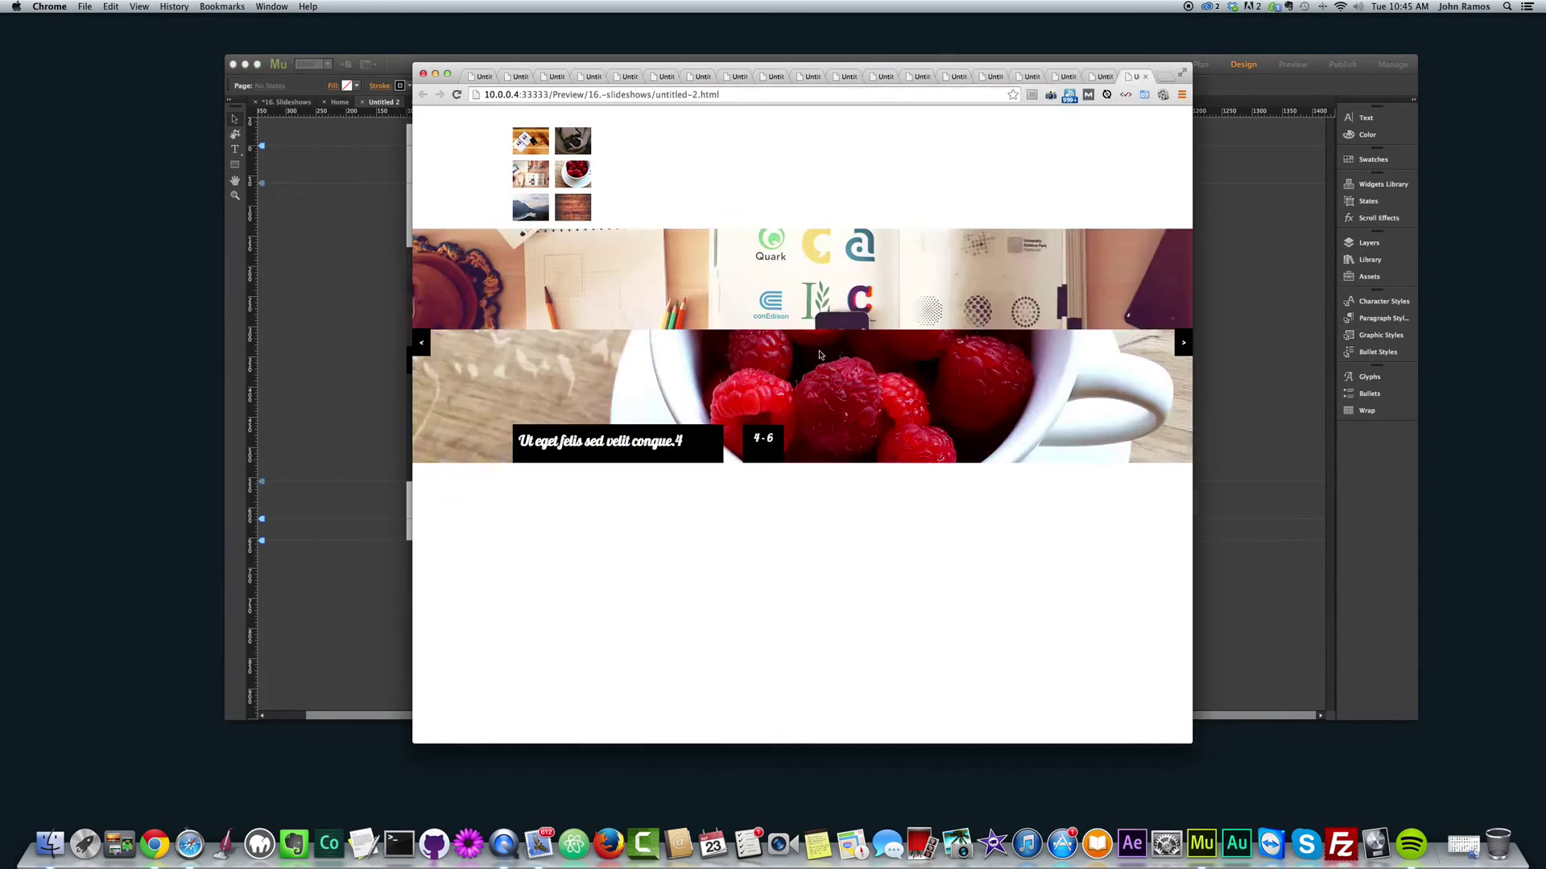
{"action": "left_click", "coordinate": [1182, 341]}
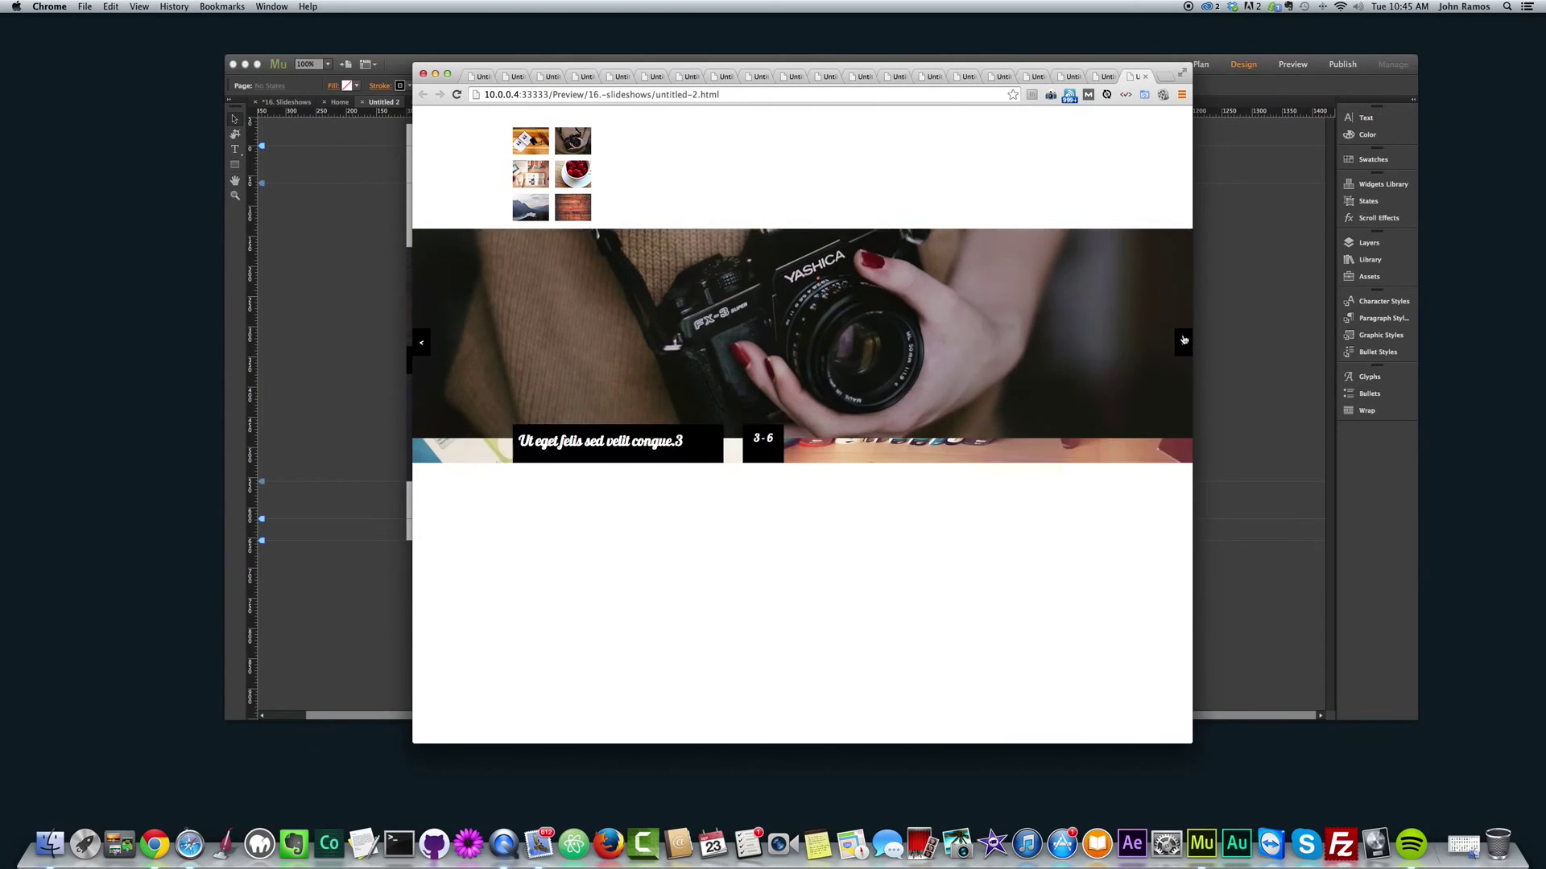
{"action": "left_click", "coordinate": [1182, 341]}
{"action": "left_click", "coordinate": [1182, 341]}
{"action": "left_click", "coordinate": [1183, 342]}
{"action": "left_click", "coordinate": [1182, 342]}
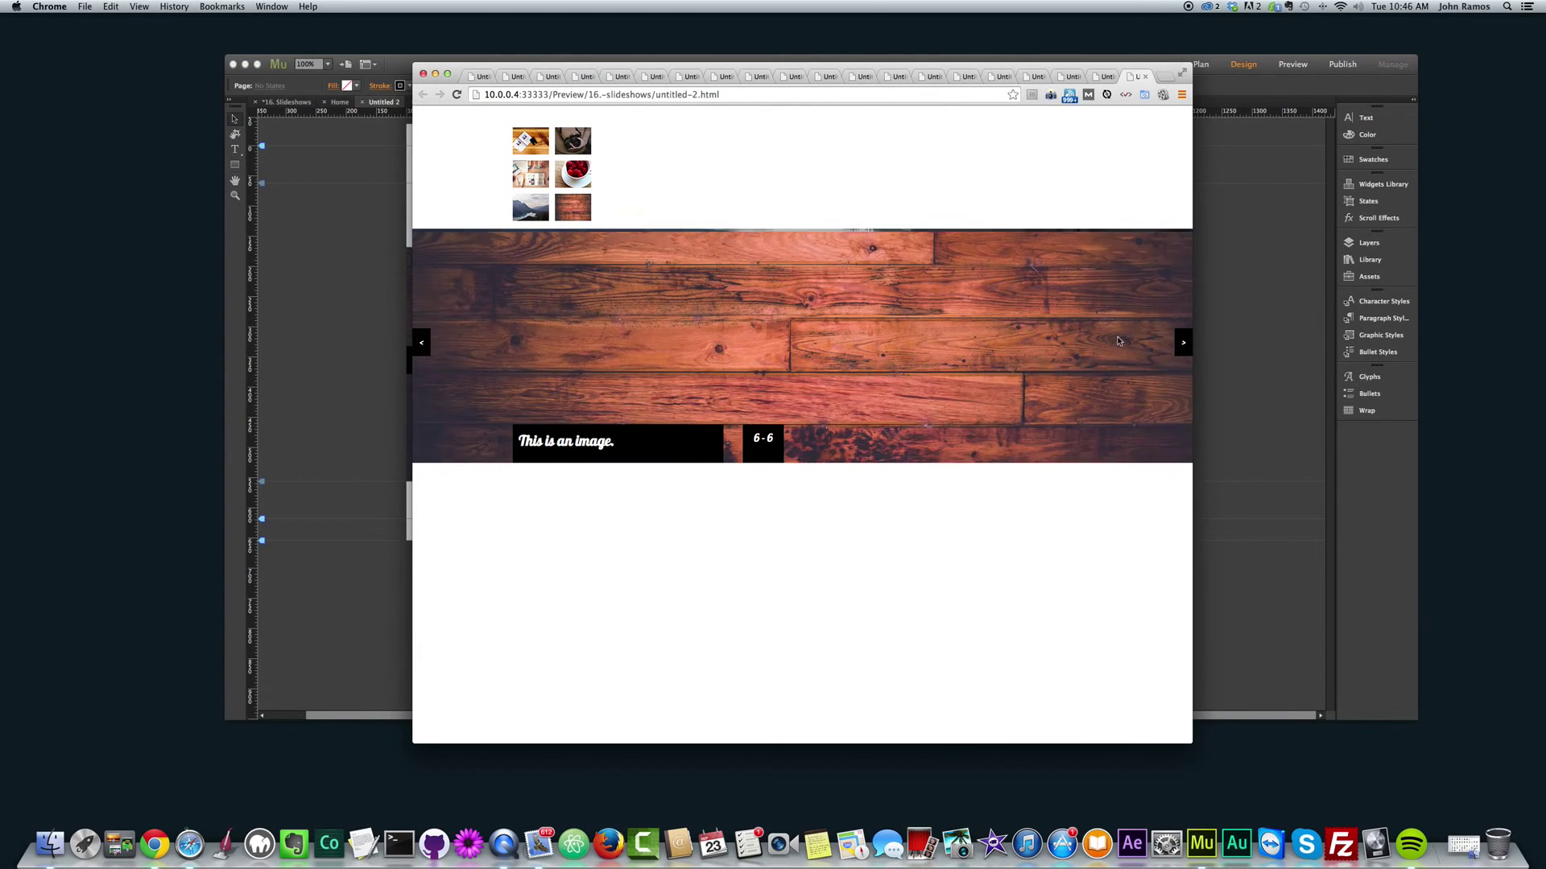
{"action": "left_click", "coordinate": [312, 289]}
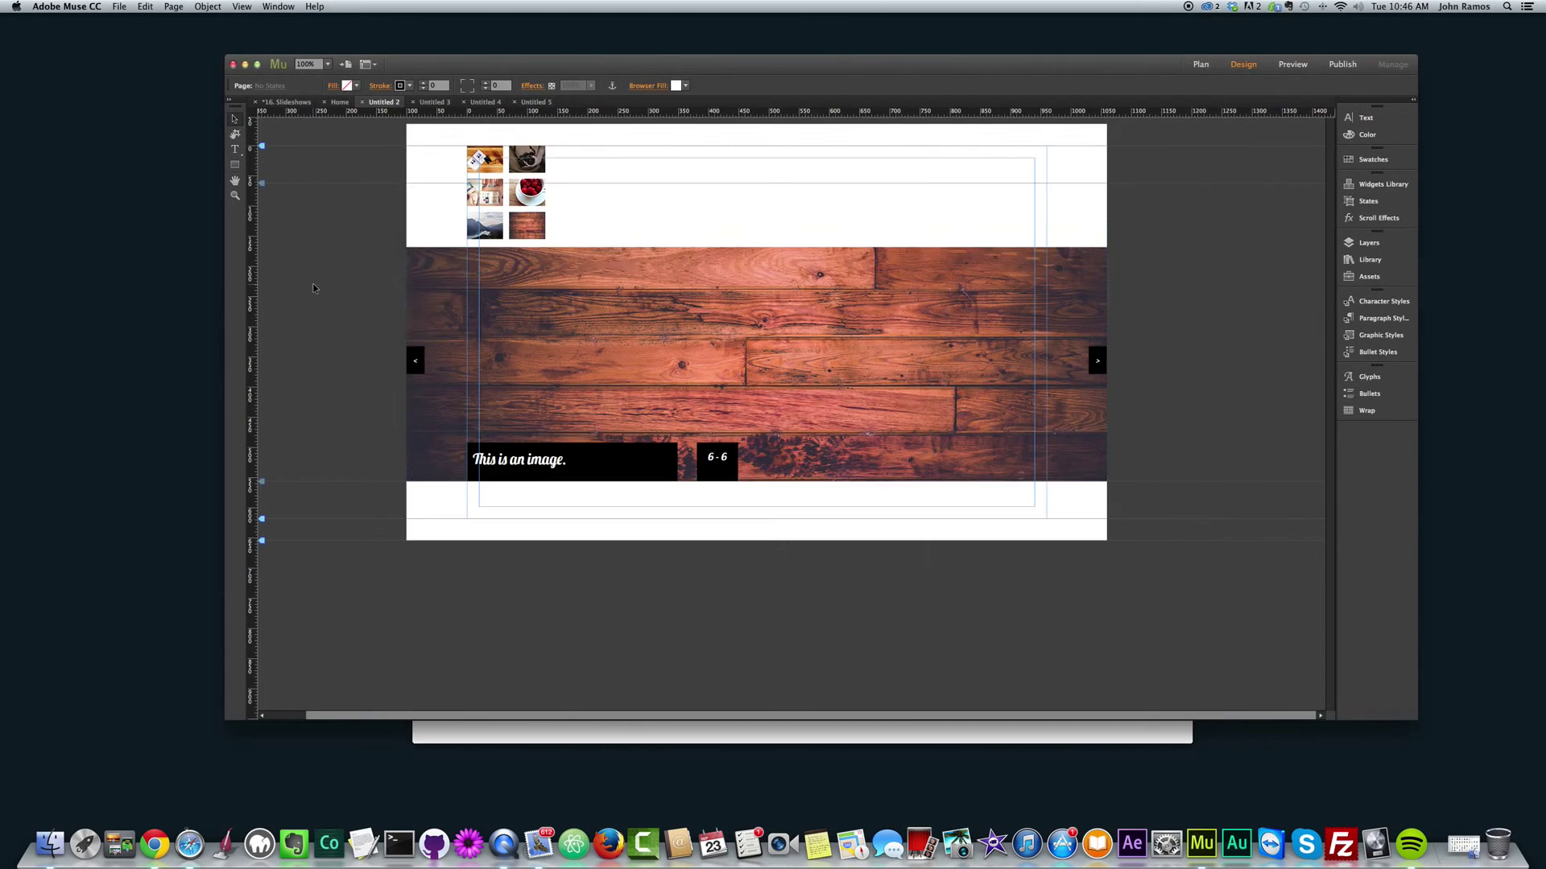
- Turn off Free Form Thumbnails in the slideshow options
{"action": "left_click", "coordinate": [805, 297]}
{"action": "left_click", "coordinate": [1118, 245]}
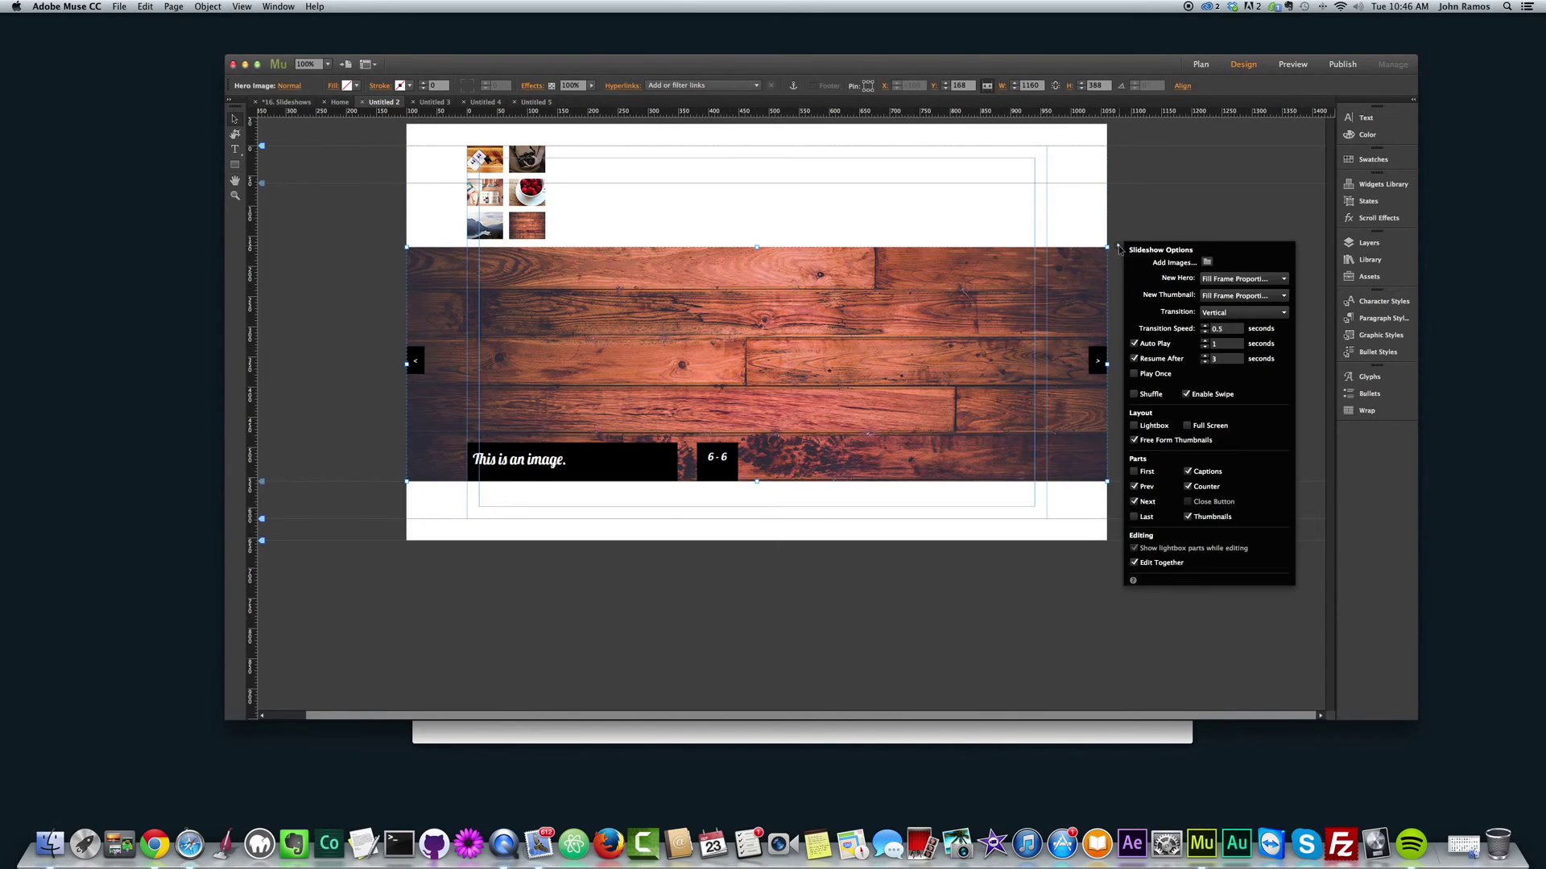
{"action": "left_click", "coordinate": [1134, 440]}
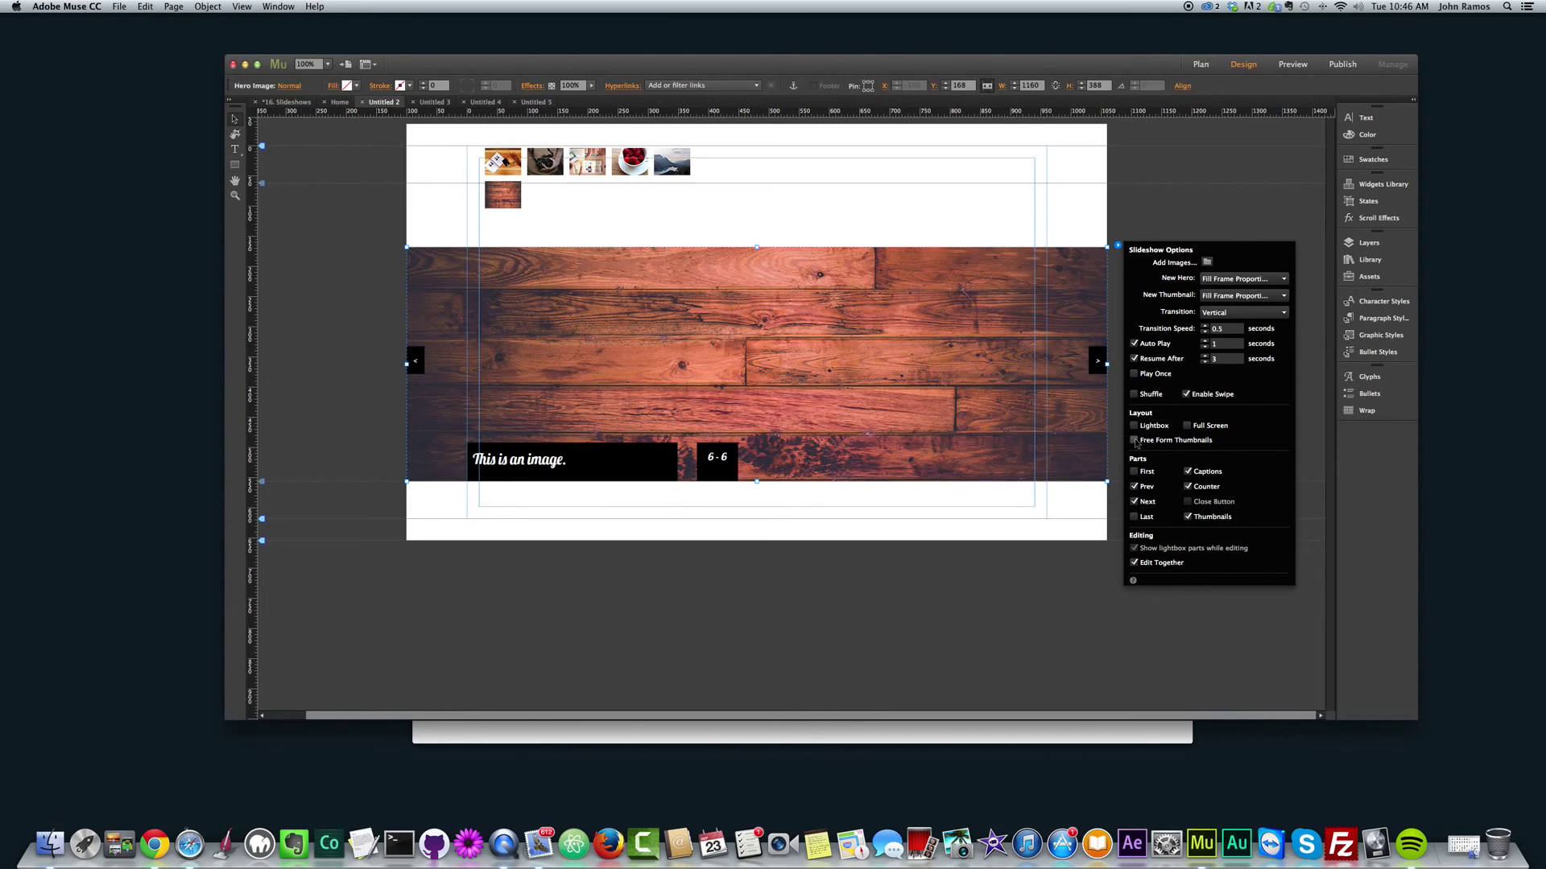
- Delete the thumbnail container and confirm Thumbnails is unchecked in the options
{"action": "left_click", "coordinate": [841, 203]}
{"action": "left_click", "coordinate": [649, 165]}
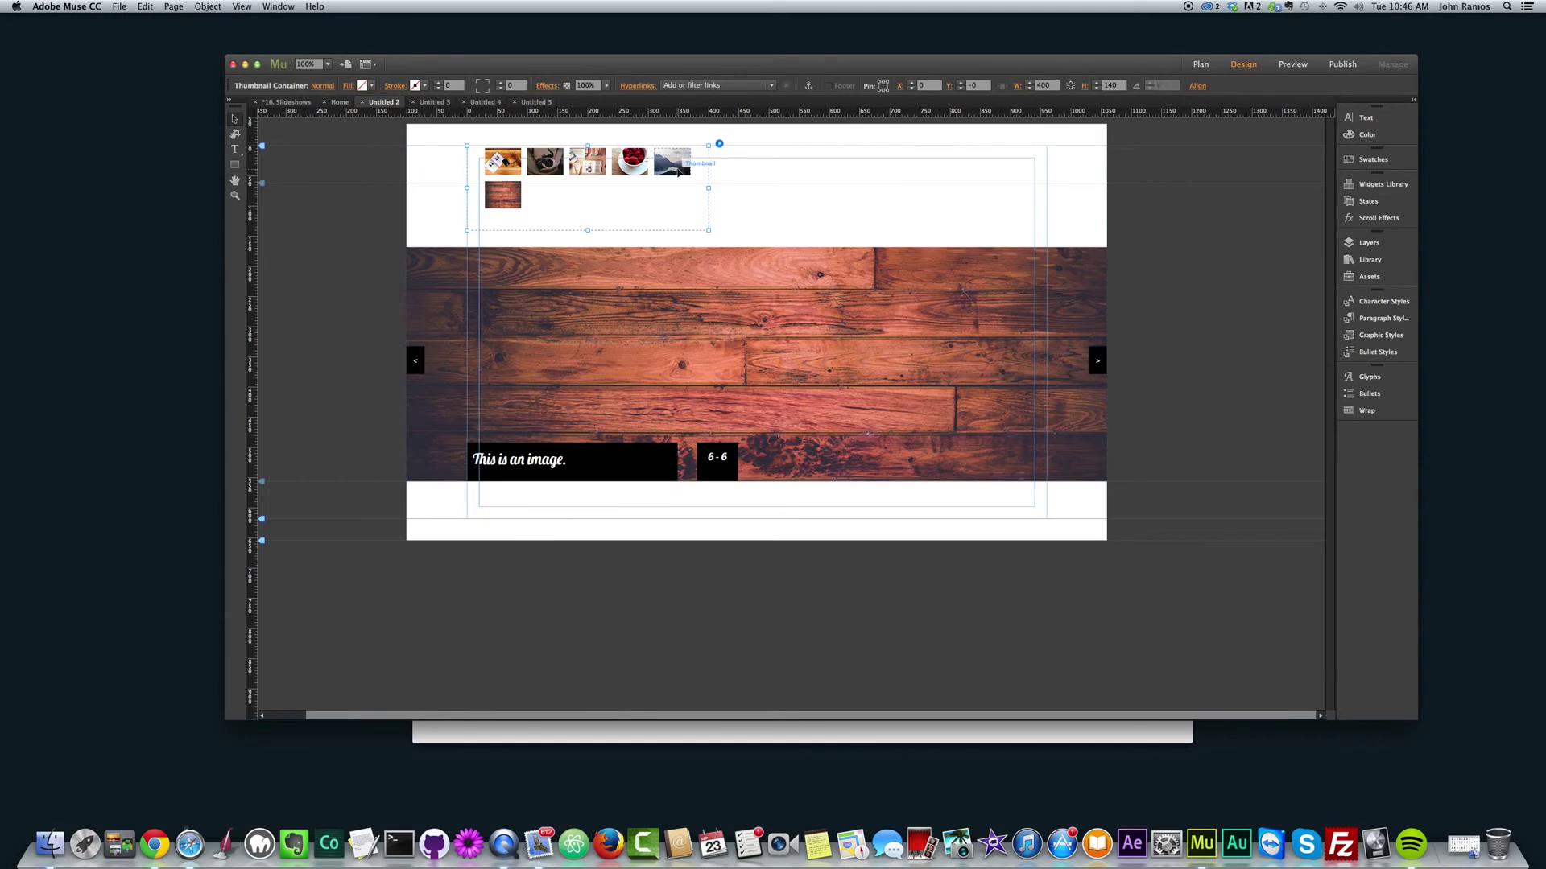
{"action": "key", "text": "Delete"}
{"action": "left_click", "coordinate": [997, 261]}
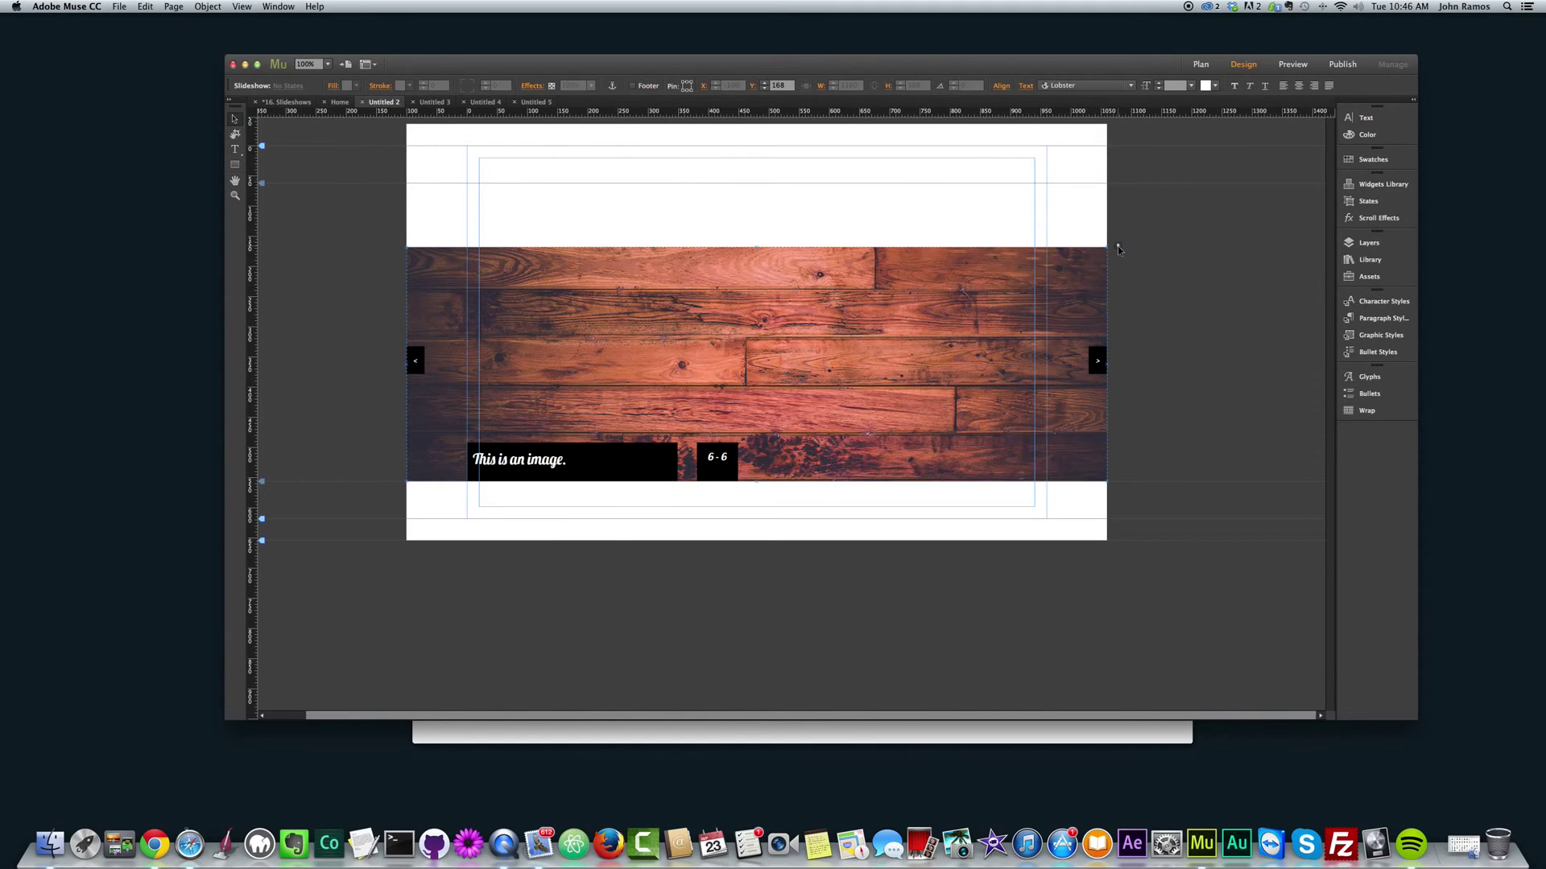
{"action": "left_click", "coordinate": [1117, 245]}
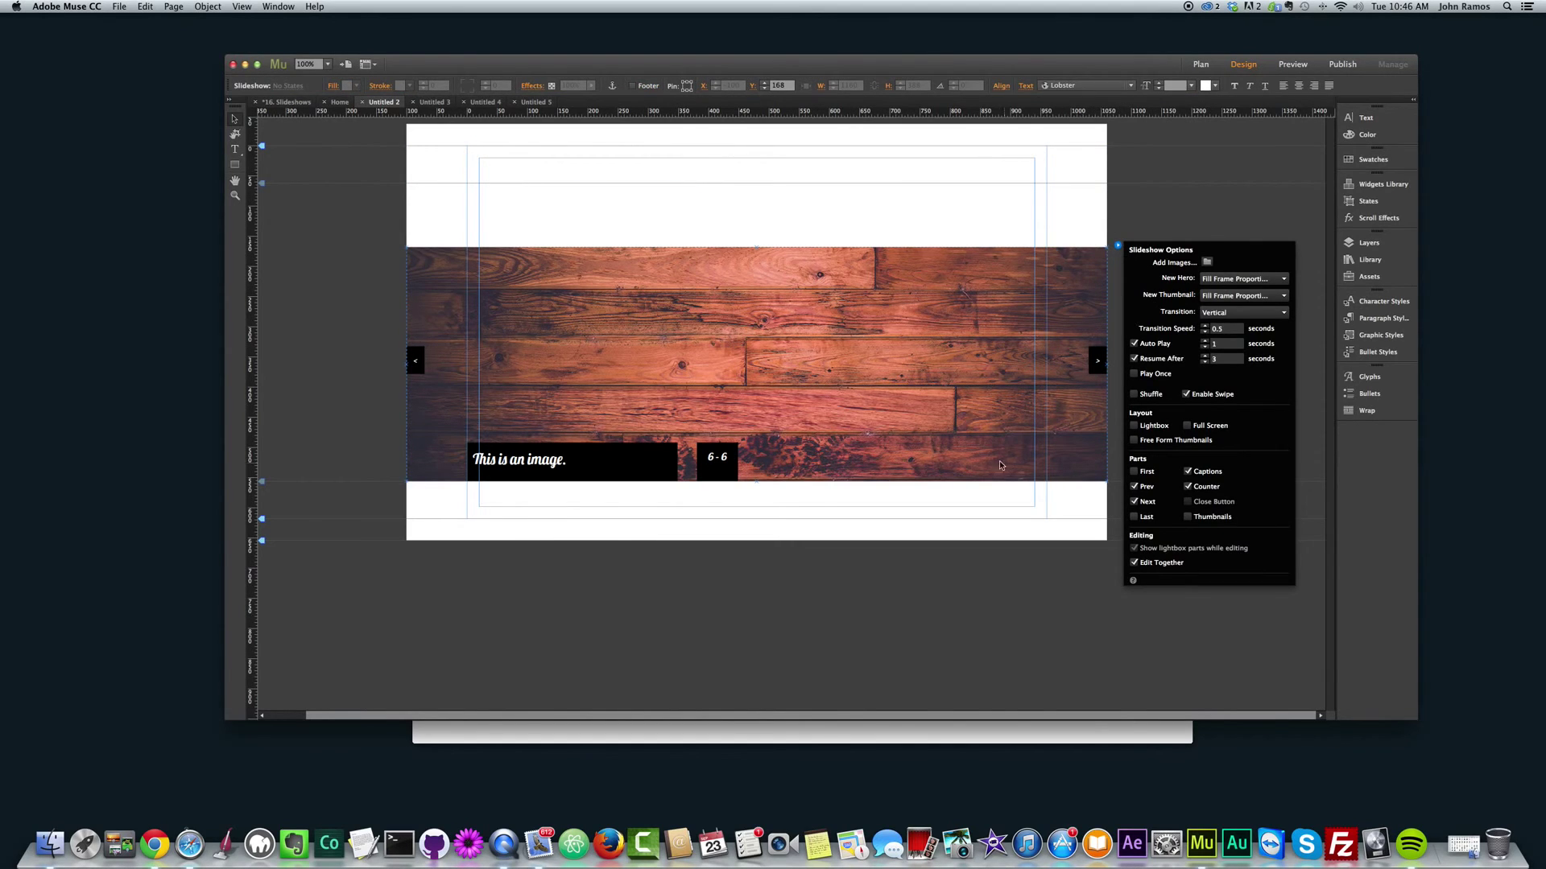
{"action": "left_click", "coordinate": [655, 521]}
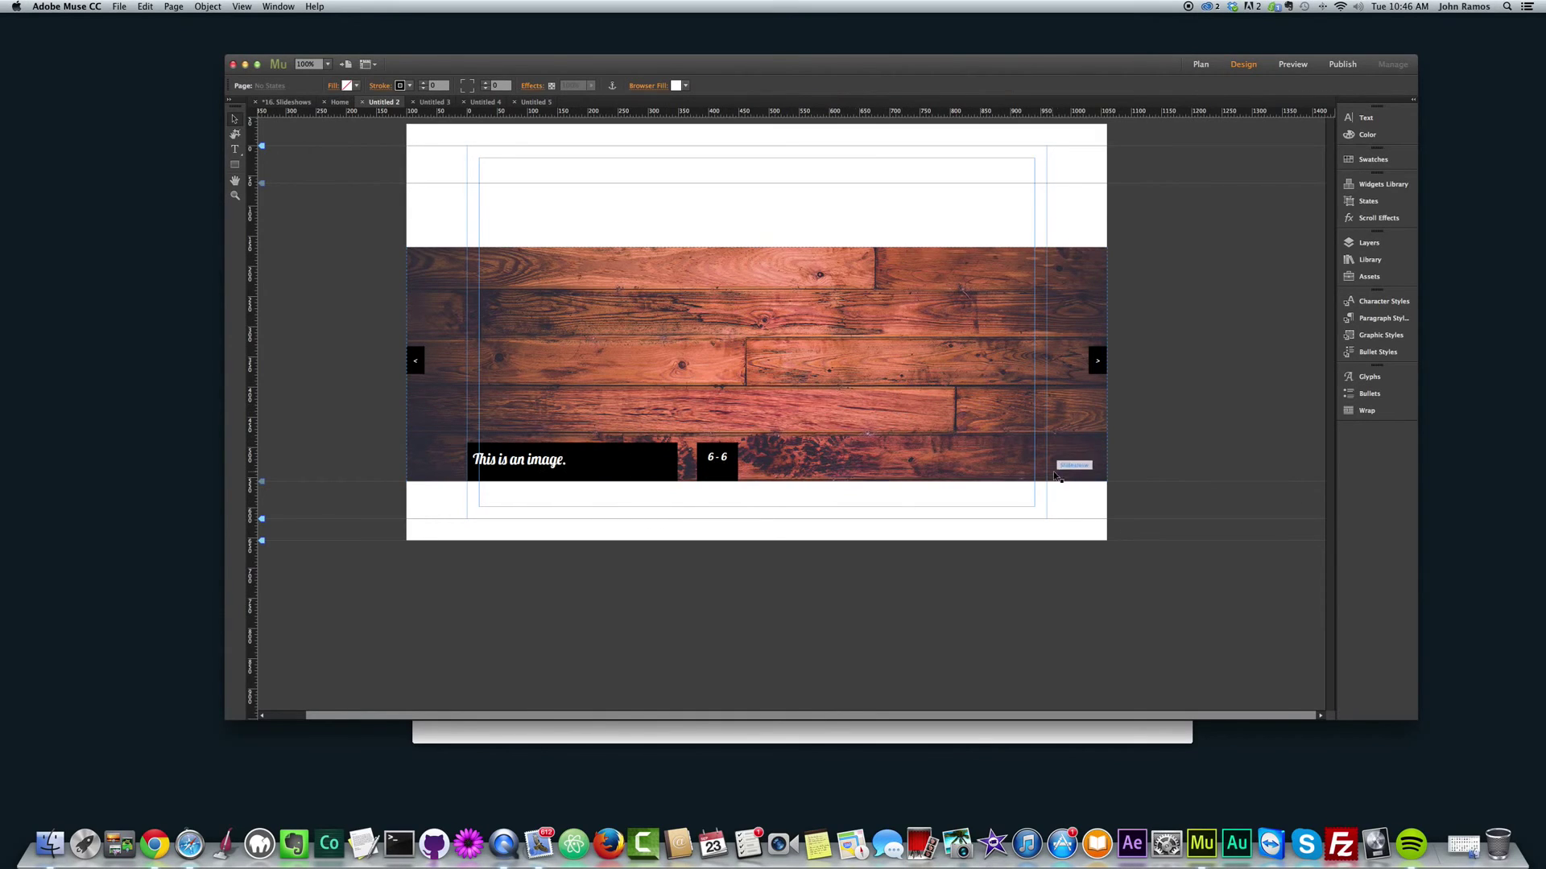
- In Slideshow Options, try the First and Last buttons, then switch off the Previous and Next arrows
{"action": "left_click", "coordinate": [1078, 300]}
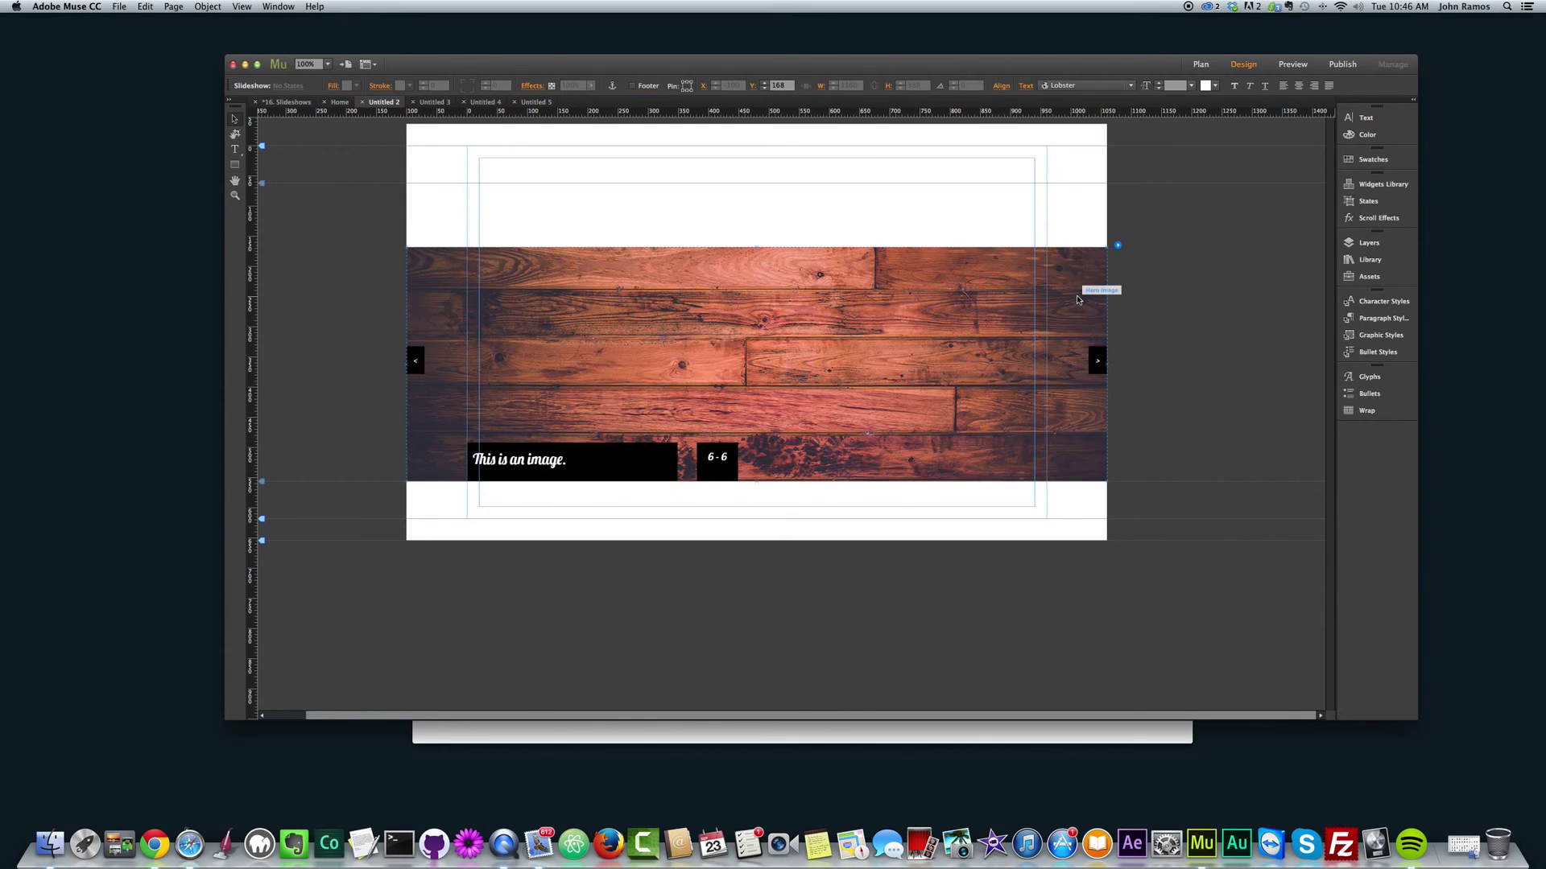
{"action": "left_click", "coordinate": [1118, 248]}
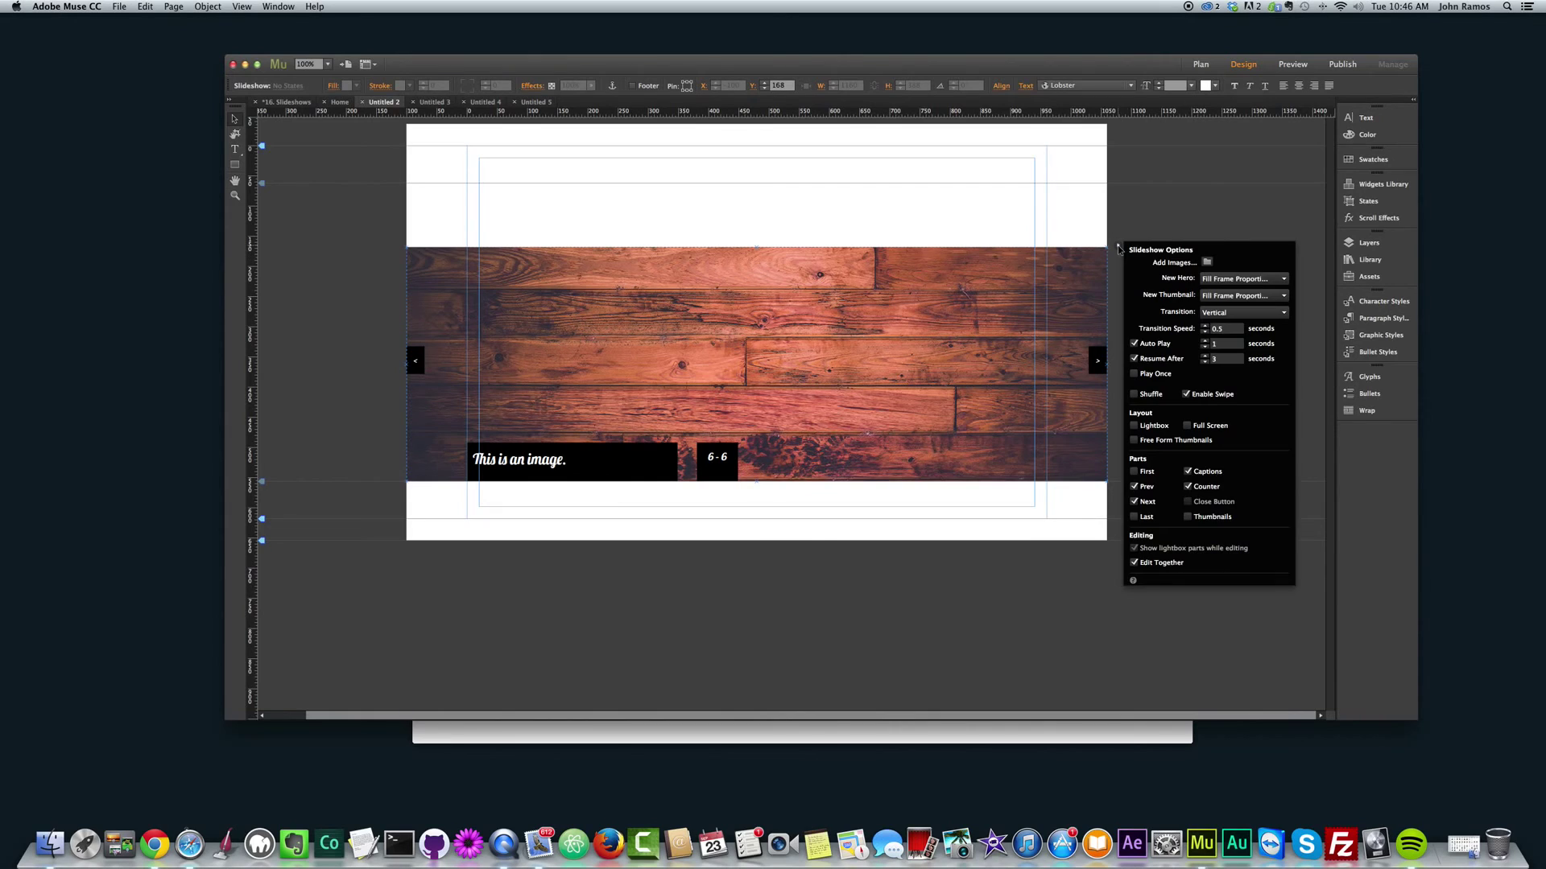
{"action": "left_click", "coordinate": [1134, 473]}
{"action": "left_click", "coordinate": [1134, 473]}
{"action": "left_click", "coordinate": [1134, 517]}
{"action": "left_click", "coordinate": [1137, 517]}
{"action": "left_click", "coordinate": [1134, 487]}
{"action": "left_click", "coordinate": [1134, 502]}
{"action": "left_click", "coordinate": [1188, 486]}
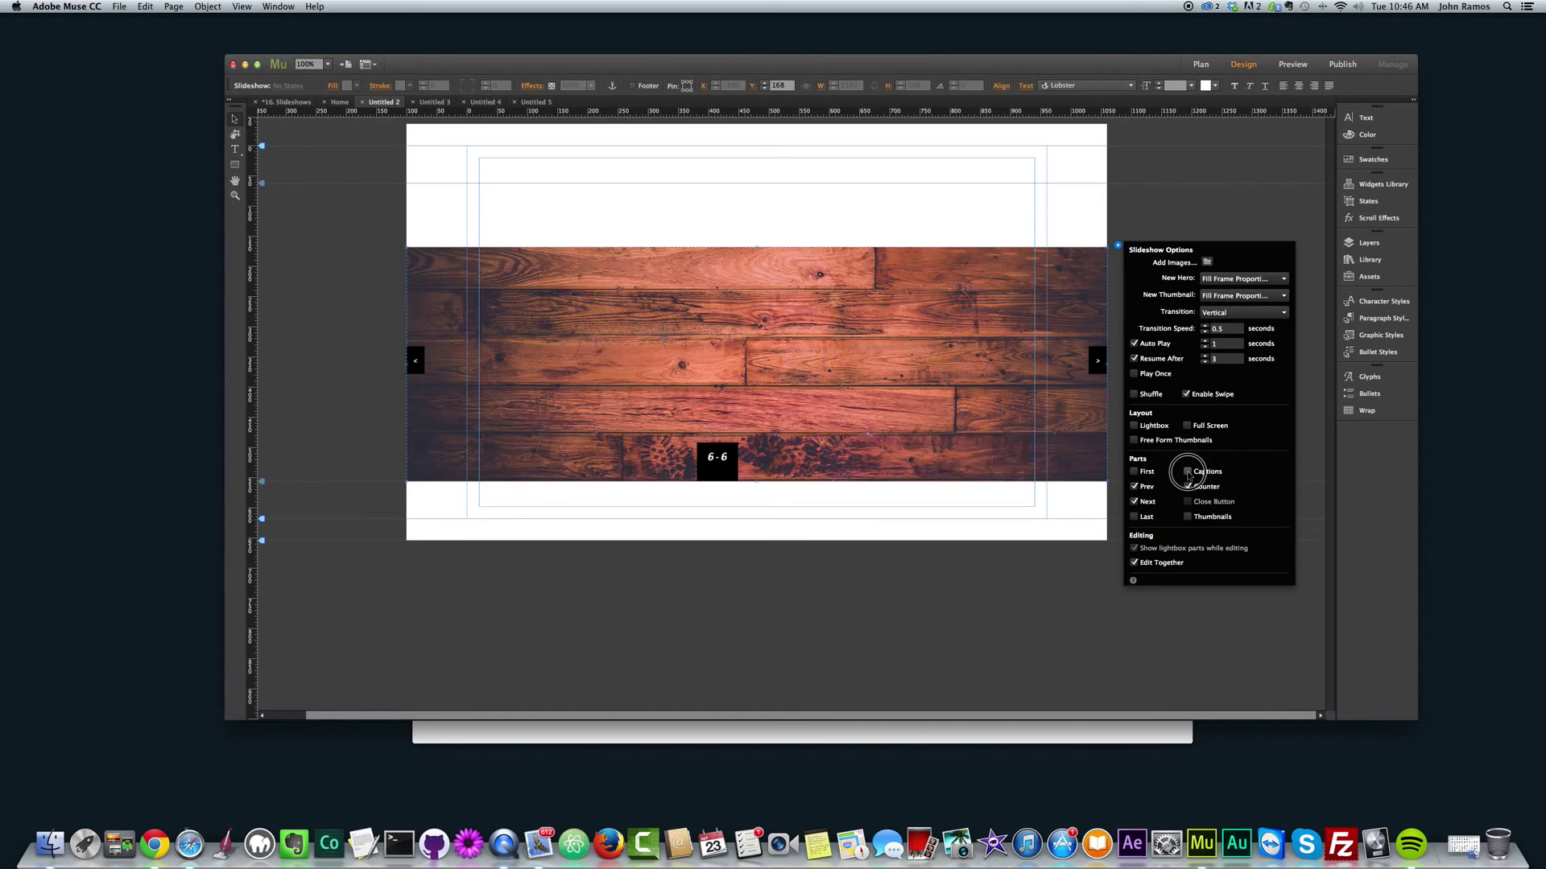
{"action": "left_click", "coordinate": [1187, 486]}
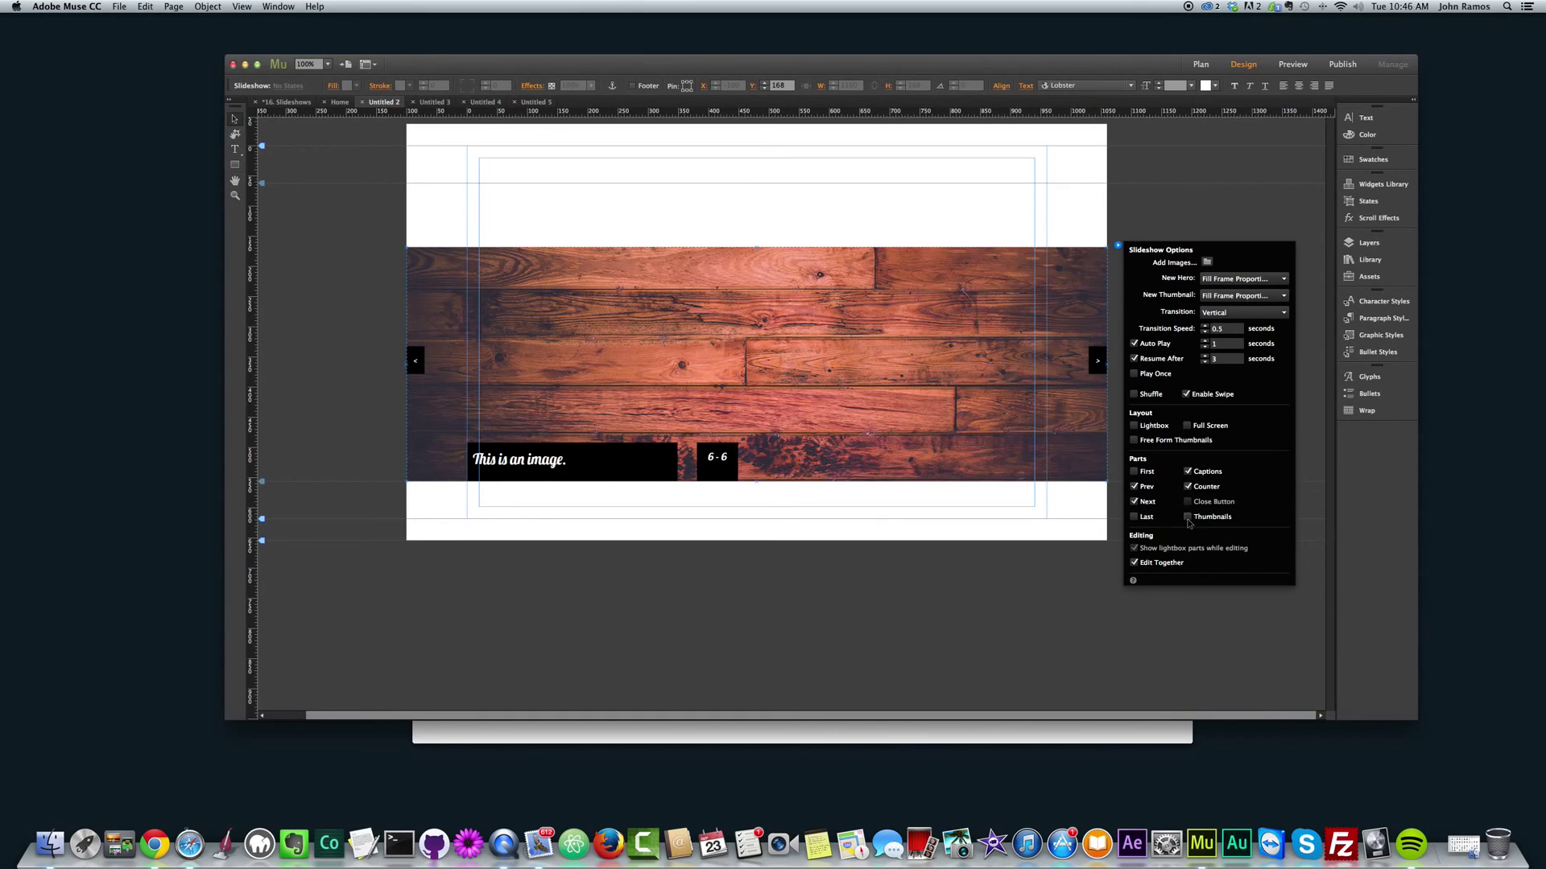
- Leave Thumbnails, arrows, Captions and Counter all off and preview the page in Chrome
{"action": "left_click", "coordinate": [1187, 516]}
{"action": "left_click", "coordinate": [1187, 516]}
{"action": "left_click", "coordinate": [1187, 517]}
{"action": "left_click", "coordinate": [1187, 517]}
{"action": "left_click", "coordinate": [1134, 501]}
{"action": "left_click", "coordinate": [1134, 486]}
{"action": "left_click", "coordinate": [1188, 471]}
{"action": "left_click", "coordinate": [1187, 486]}
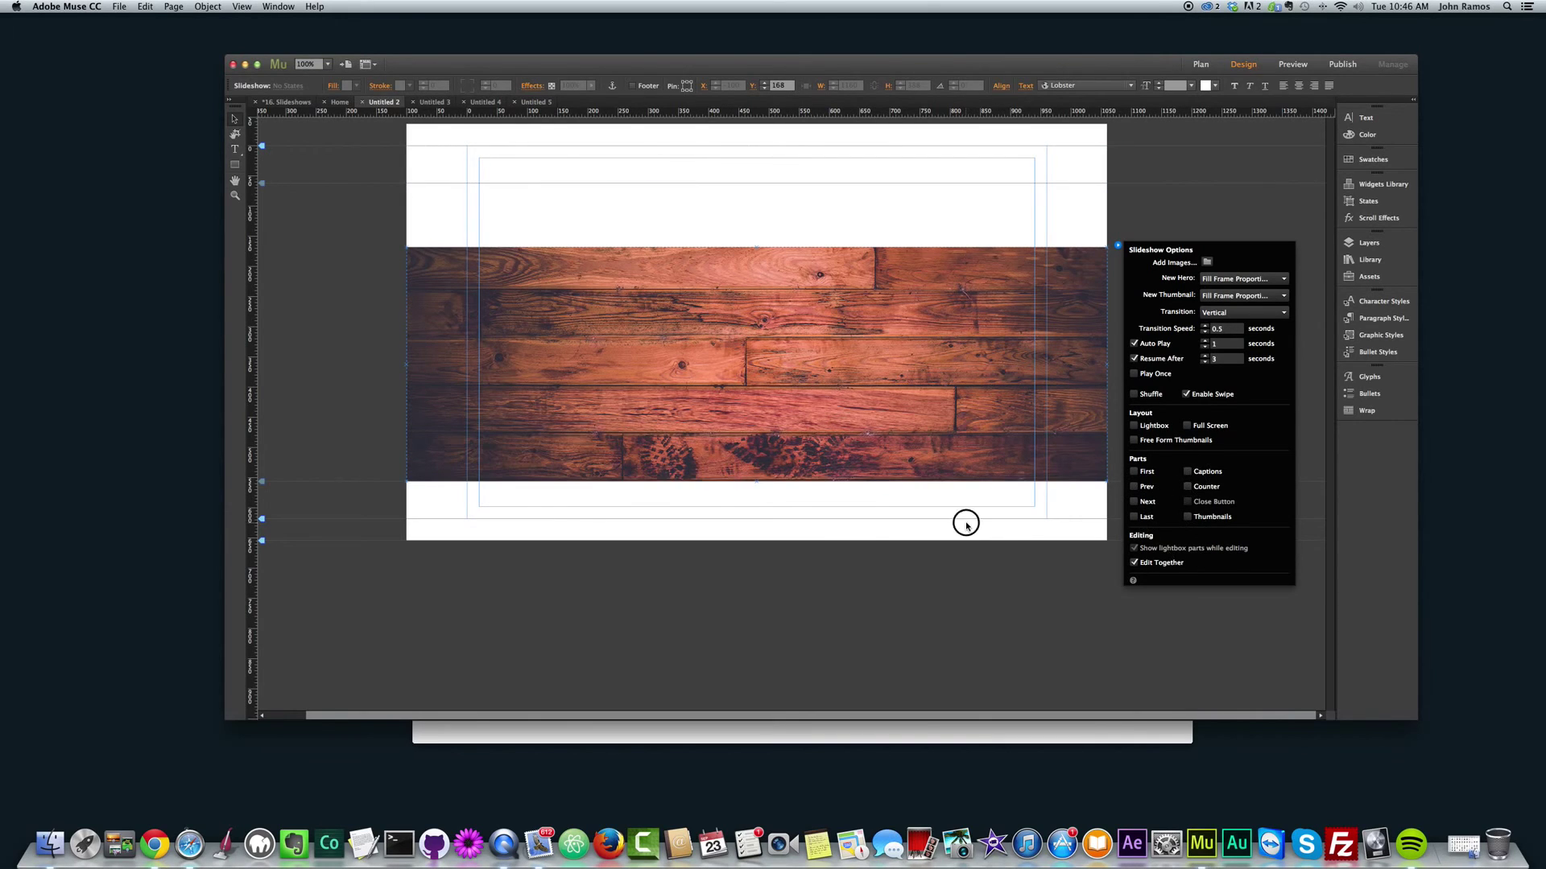
{"action": "left_click", "coordinate": [1028, 549]}
{"action": "key", "text": "super+shift+e"}
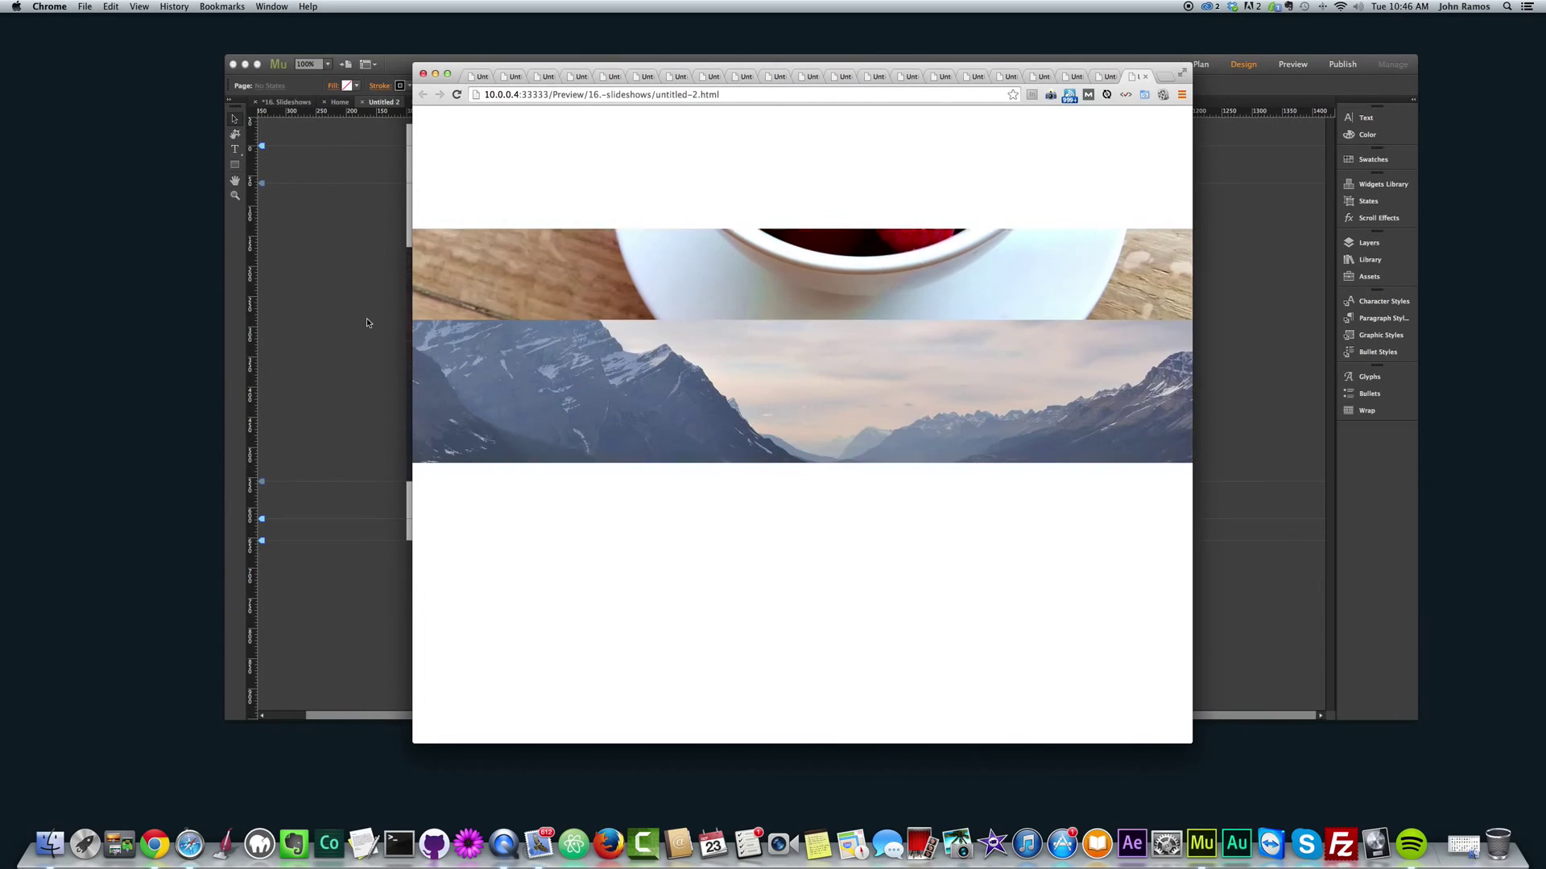
- Check the wood slideshow's options back in Muse
{"action": "left_click", "coordinate": [354, 312]}
{"action": "left_click", "coordinate": [865, 377]}
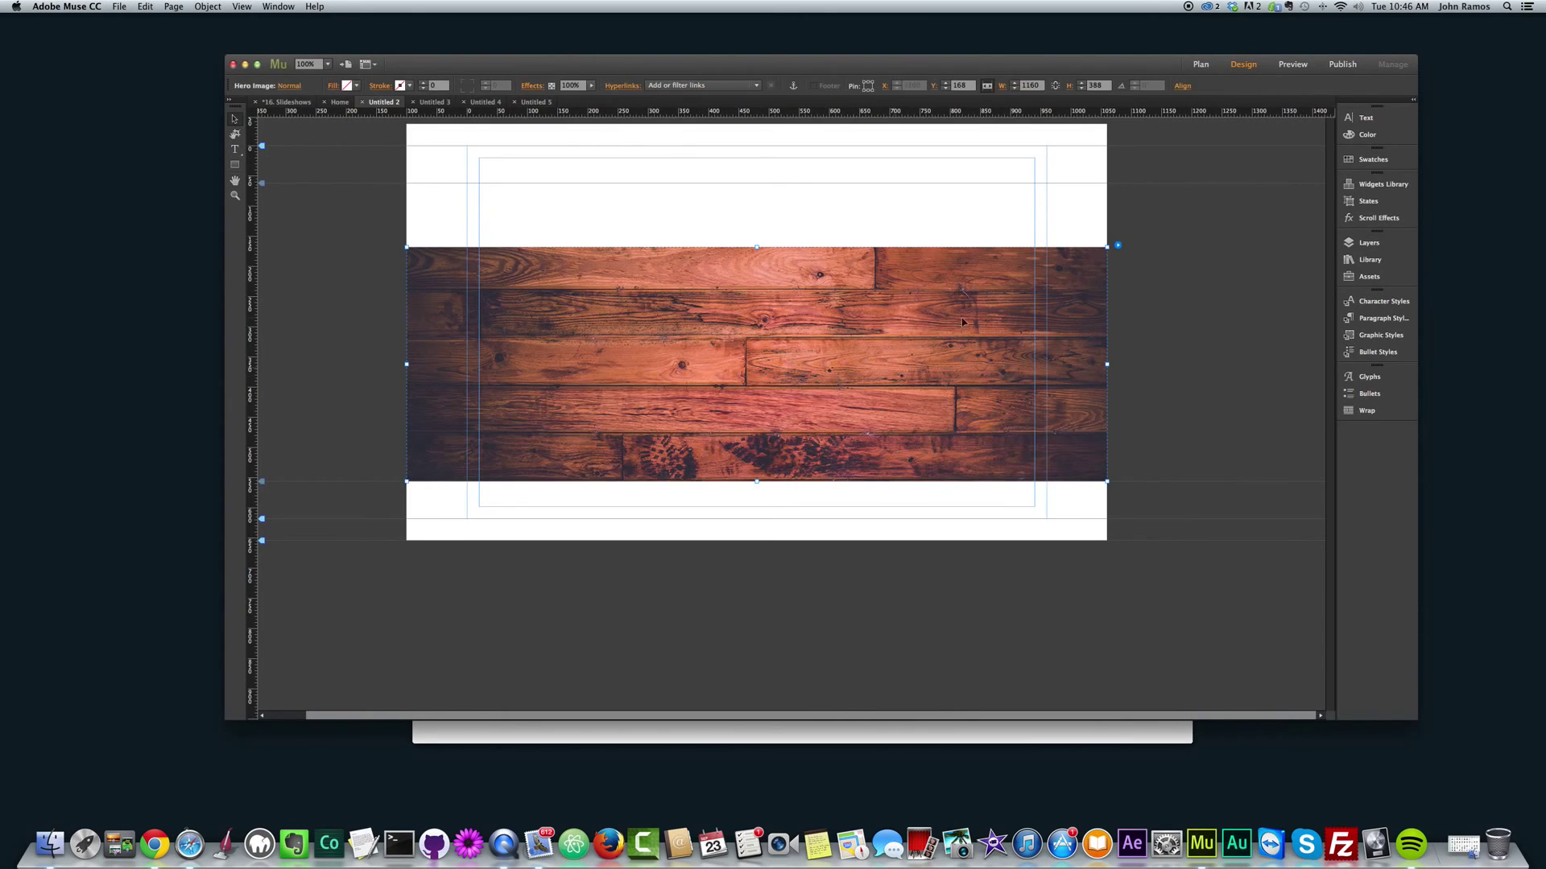
{"action": "left_click", "coordinate": [1117, 247]}
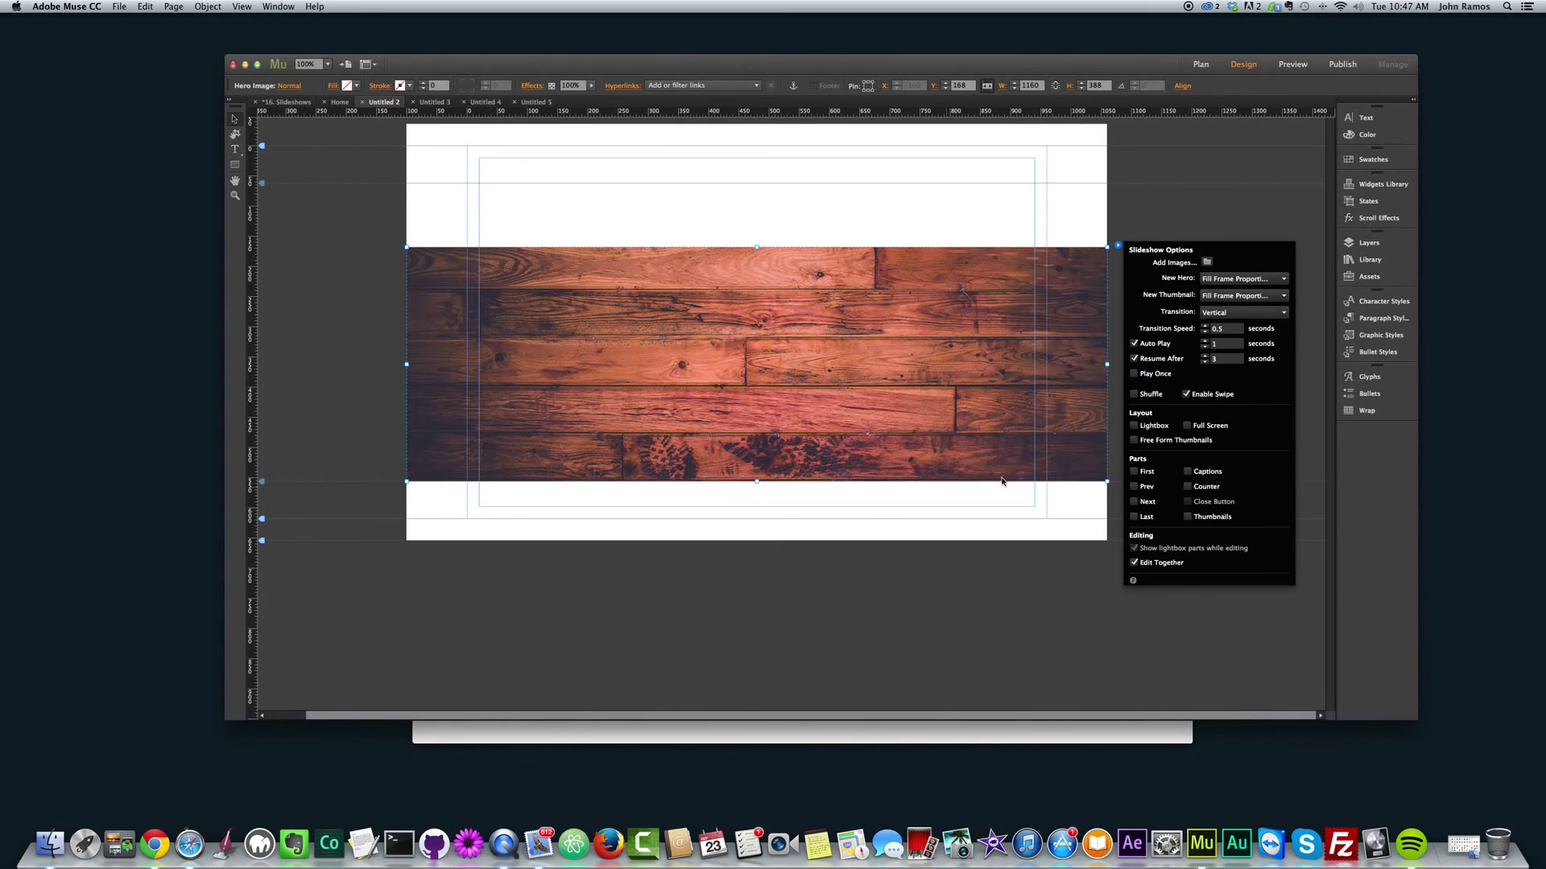
{"action": "left_click", "coordinate": [853, 589]}
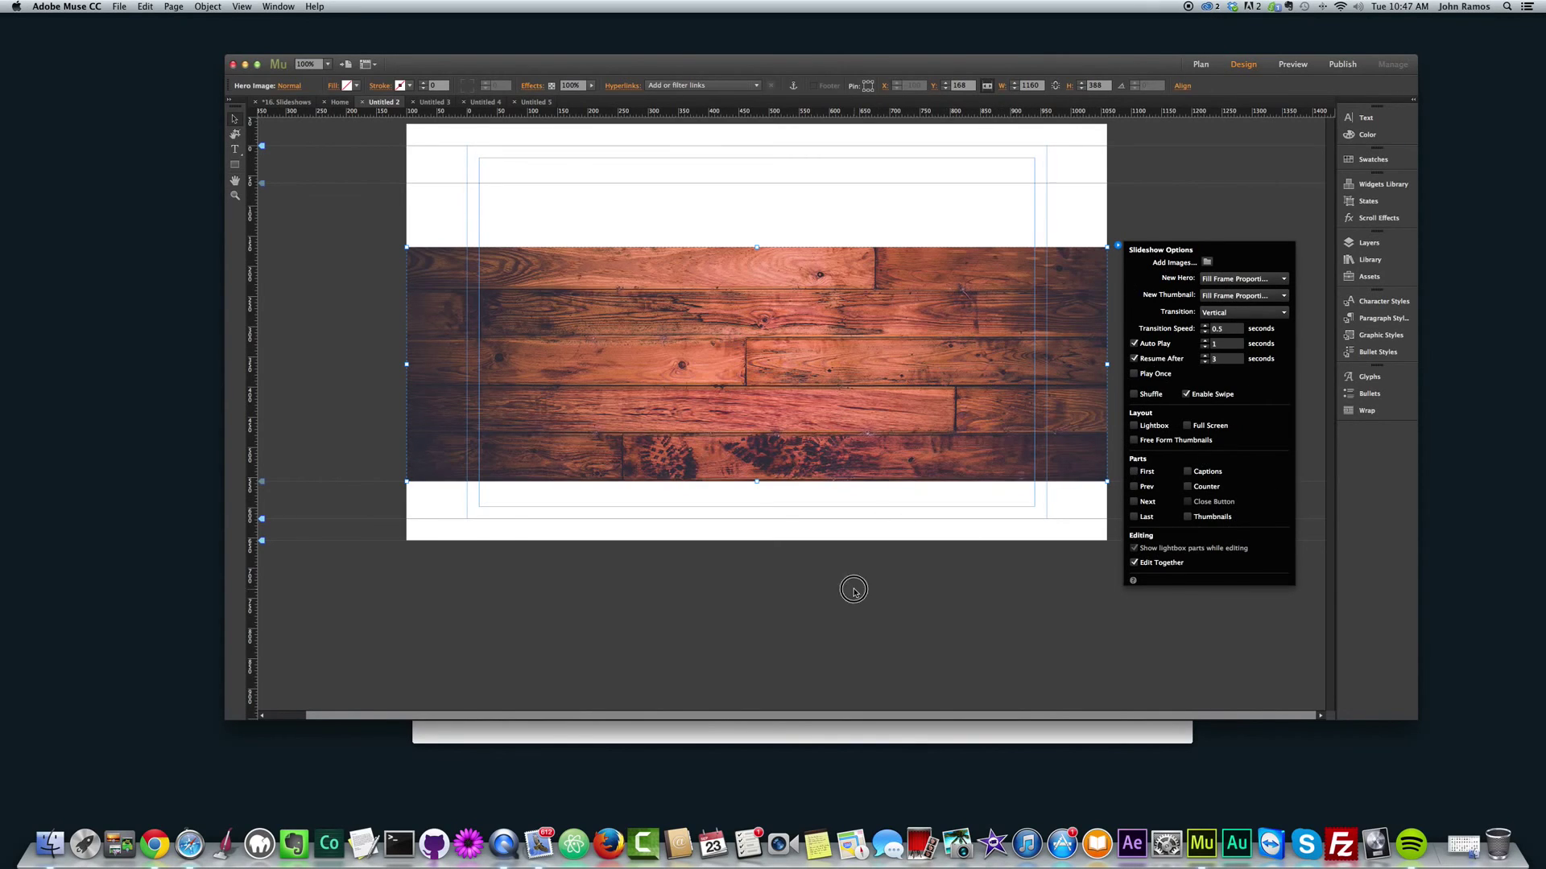
- Look through the Untitled 3, 4 and 5 pages, then return to Untitled 2
{"action": "left_click", "coordinate": [432, 103]}
{"action": "left_click", "coordinate": [484, 102]}
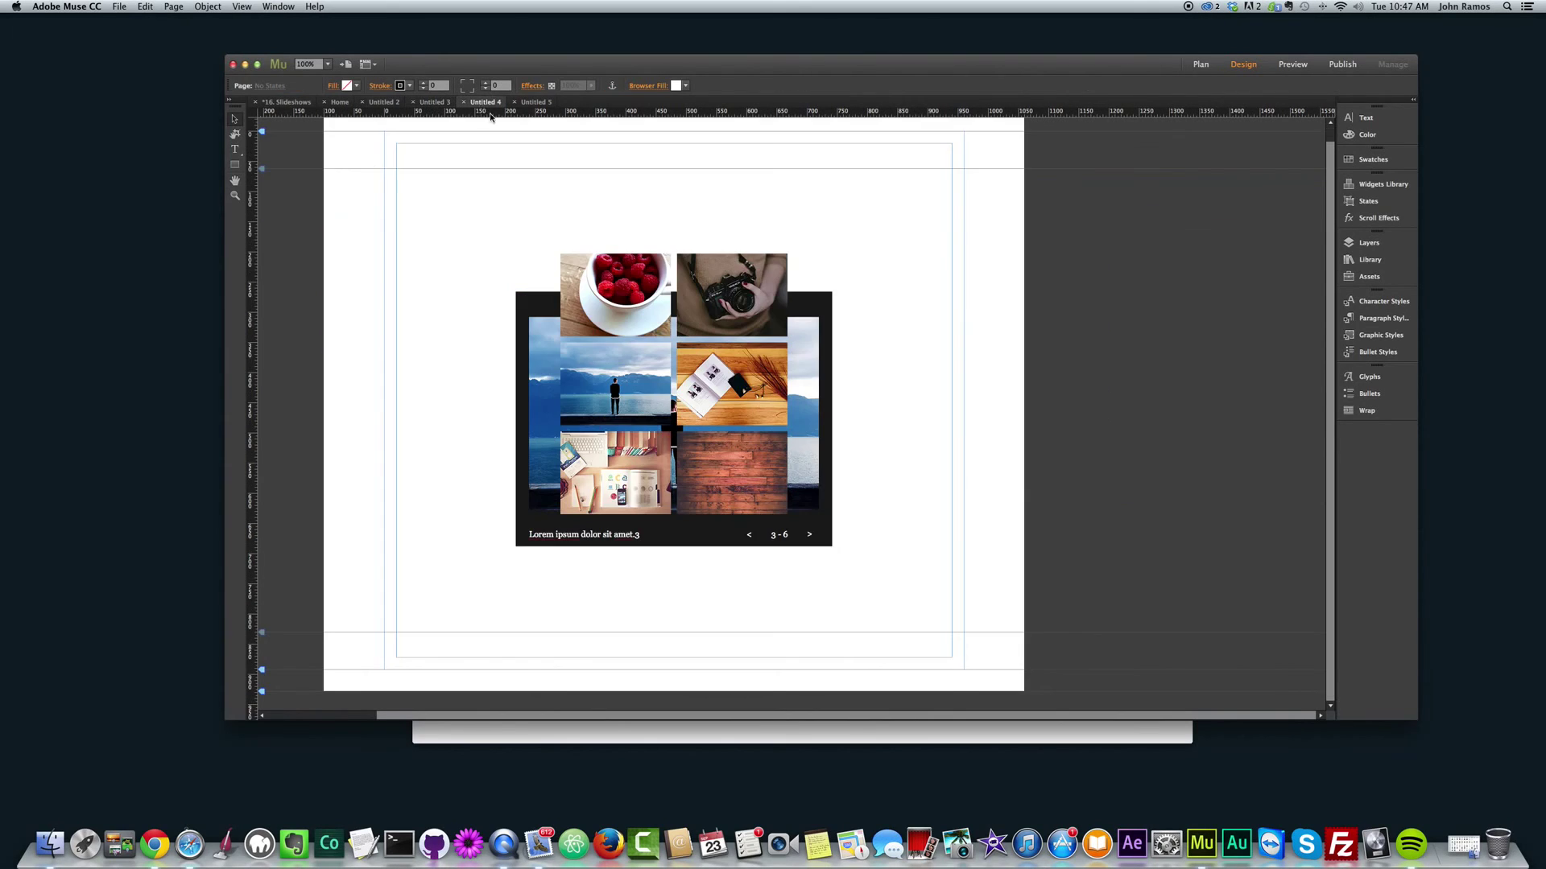
{"action": "left_click", "coordinate": [528, 103]}
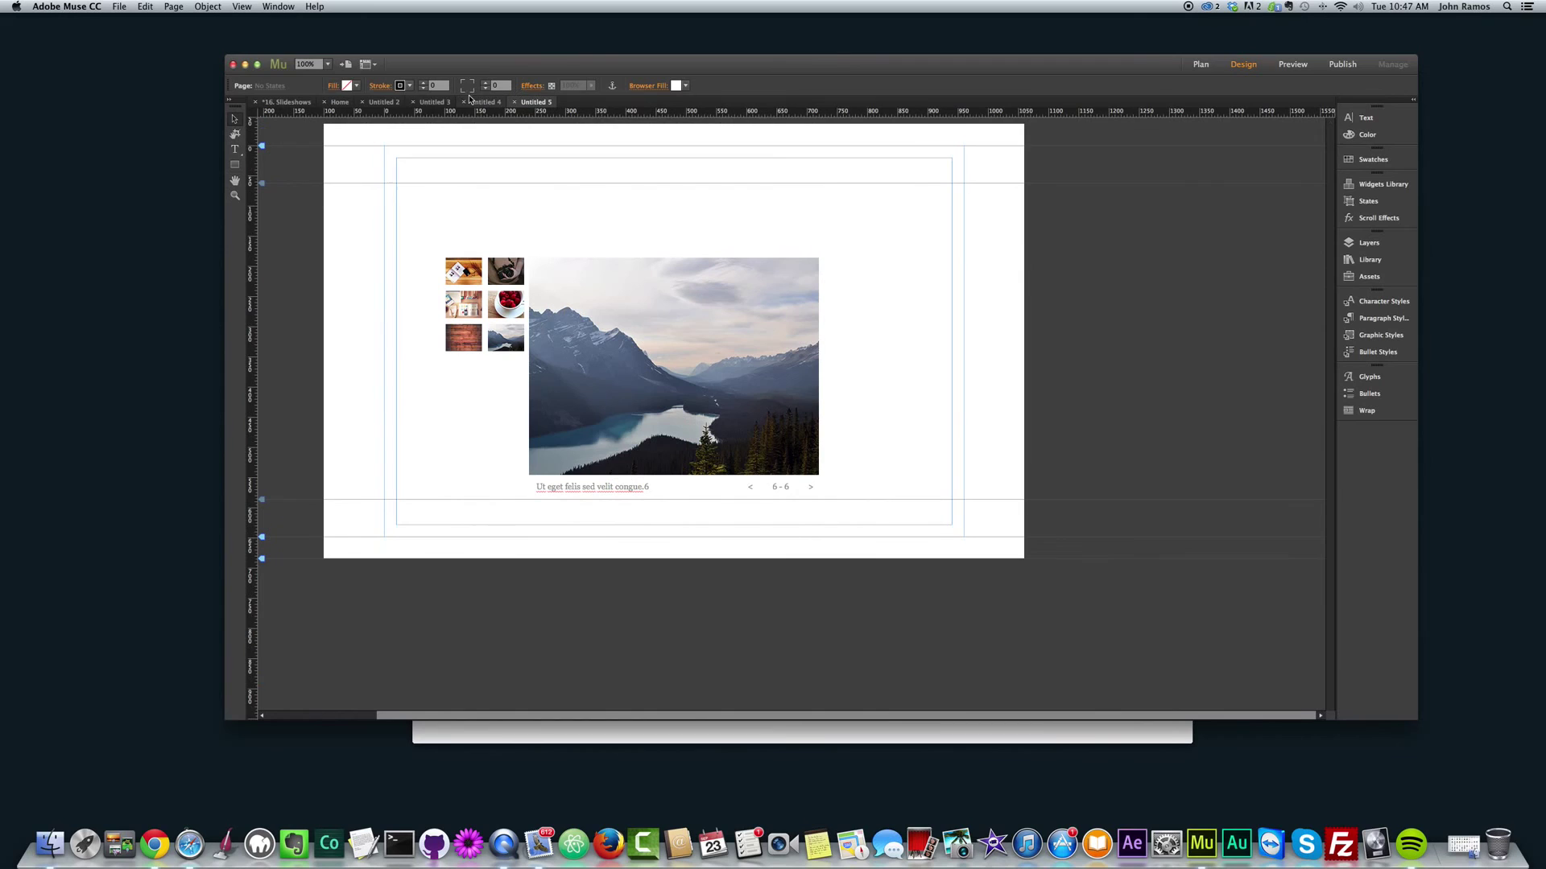
{"action": "left_click", "coordinate": [384, 103]}
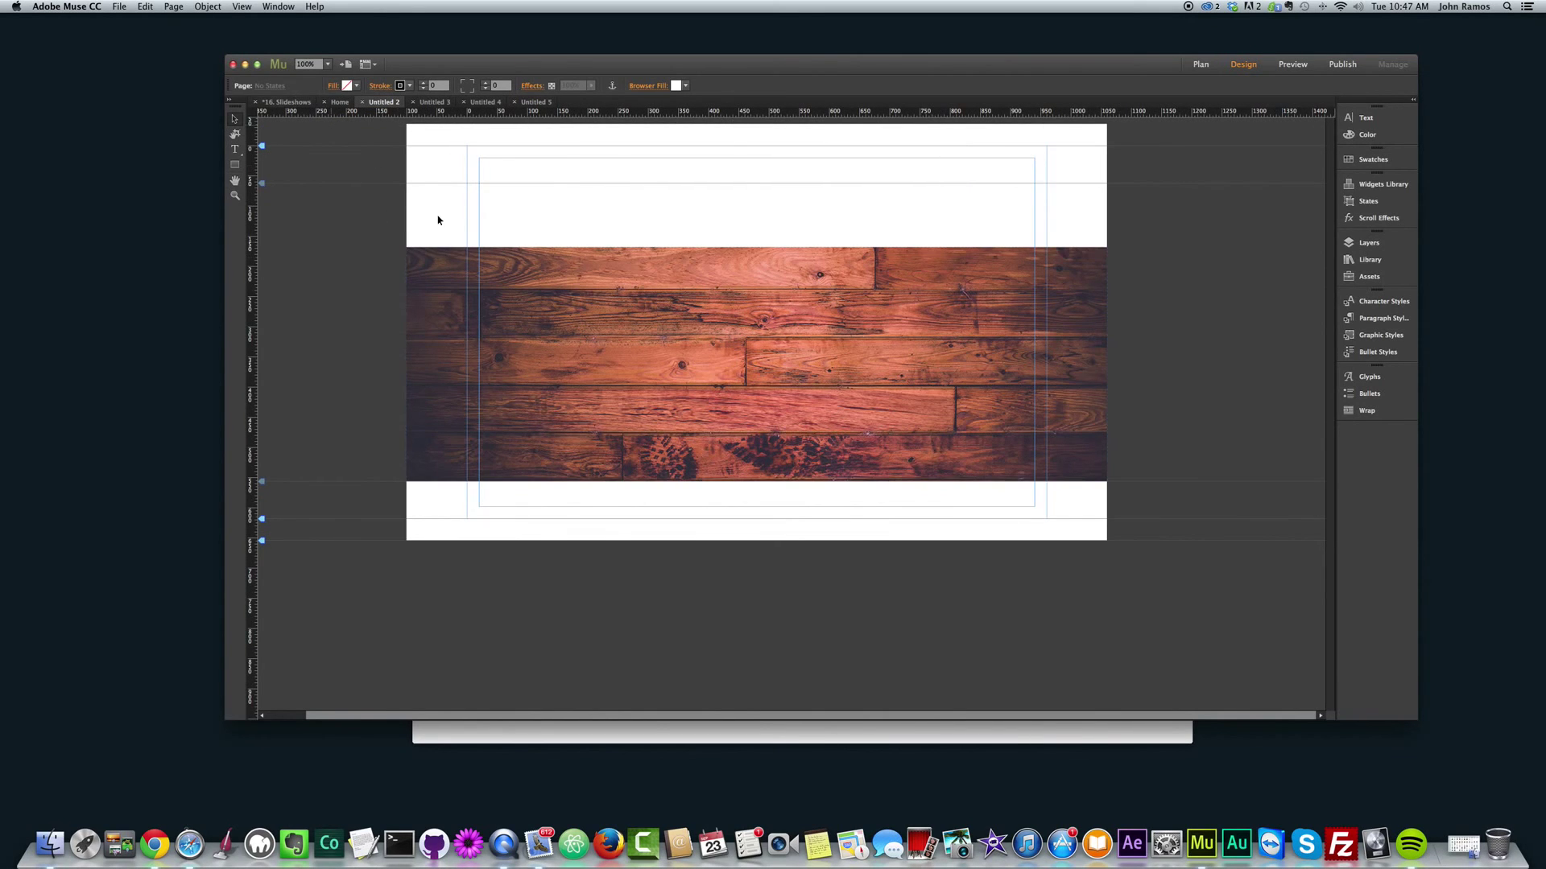
- Browse Object > Insert Widget > Slideshow, then reopen the slideshow's options showing Auto Play on
{"action": "left_click", "coordinate": [208, 6]}
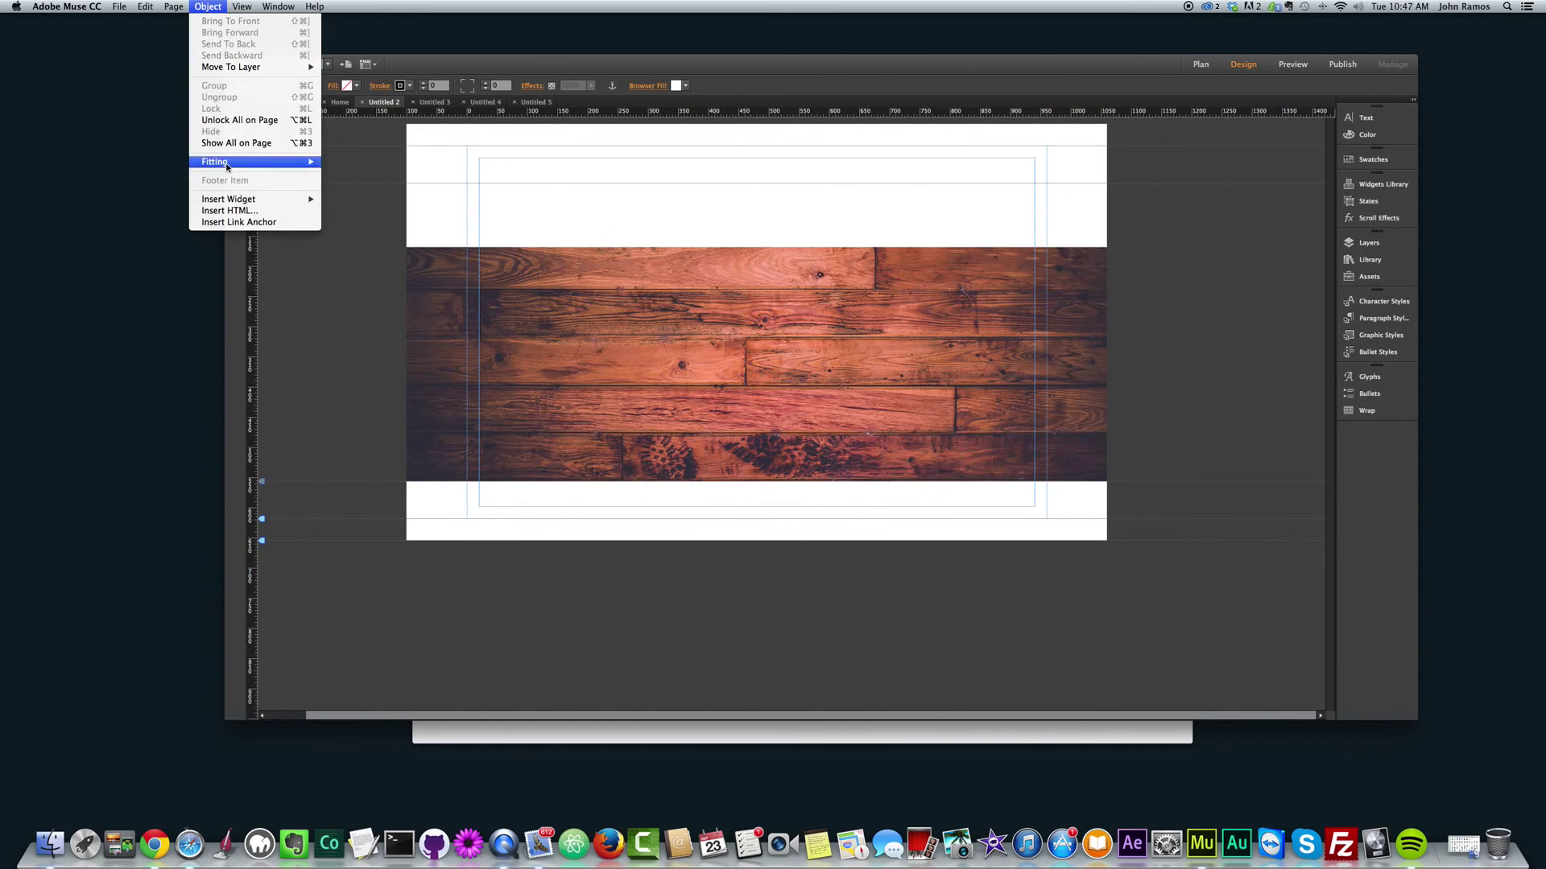
{"action": "mouse_move", "coordinate": [233, 199]}
{"action": "mouse_move", "coordinate": [373, 257]}
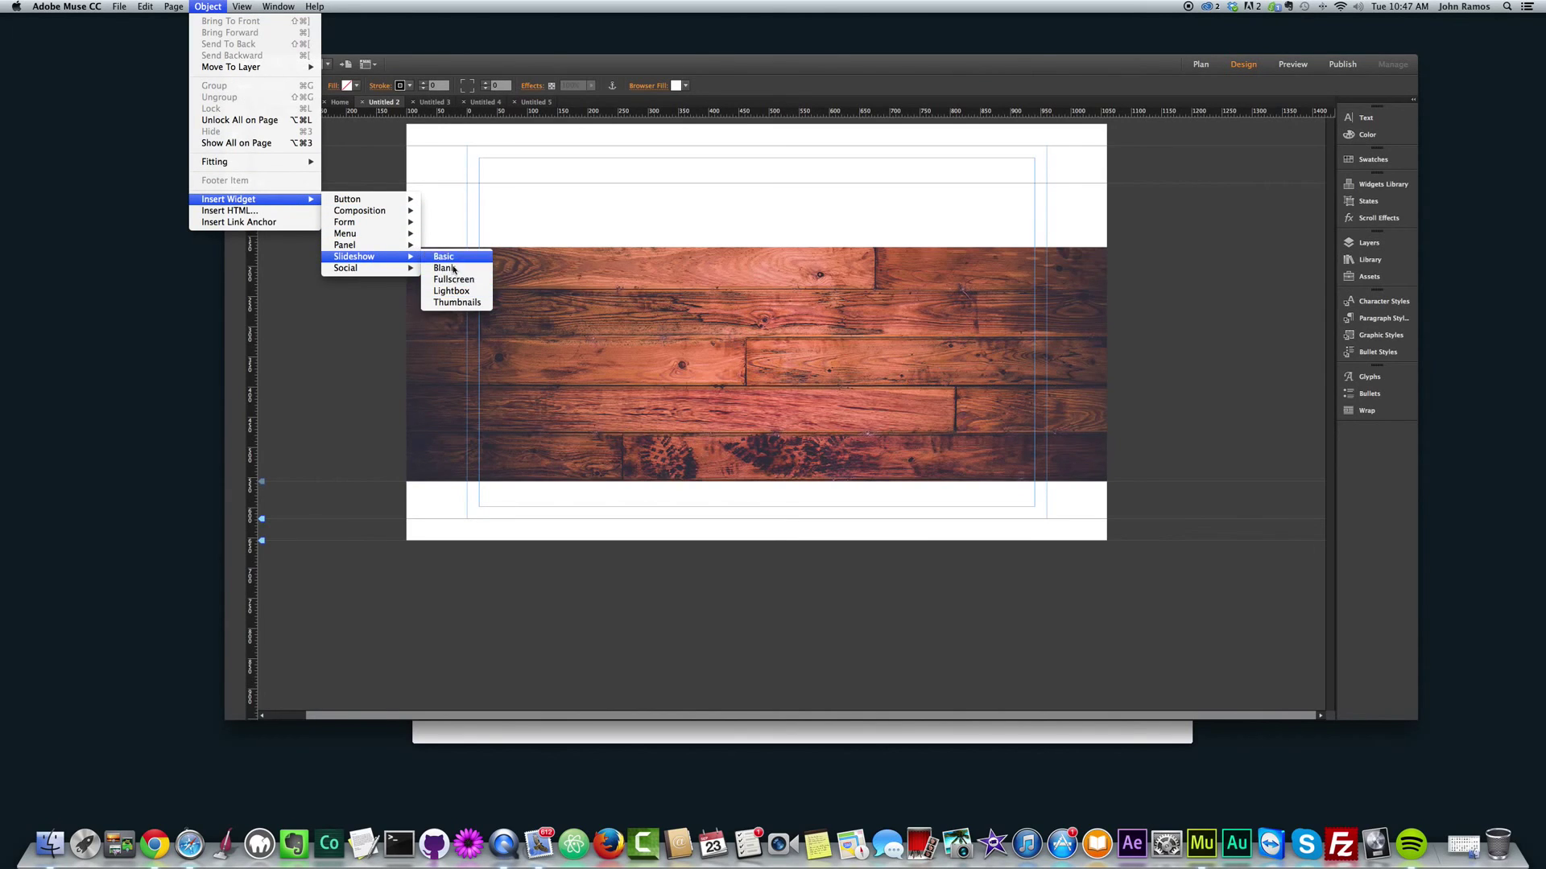
{"action": "left_click", "coordinate": [983, 303]}
{"action": "left_click", "coordinate": [948, 297]}
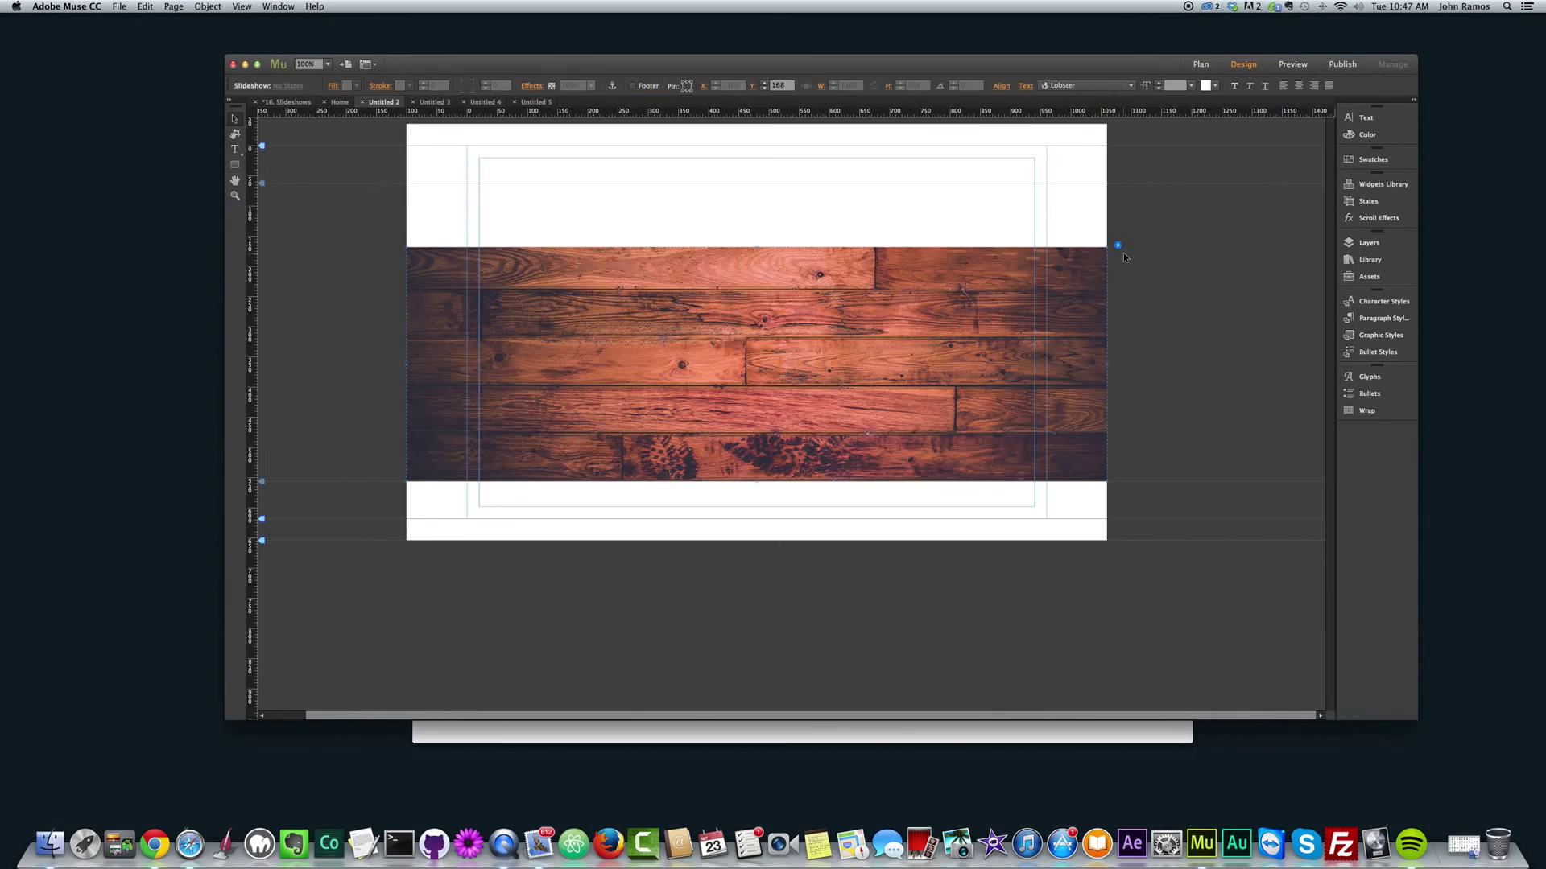
{"action": "left_click", "coordinate": [1118, 244]}
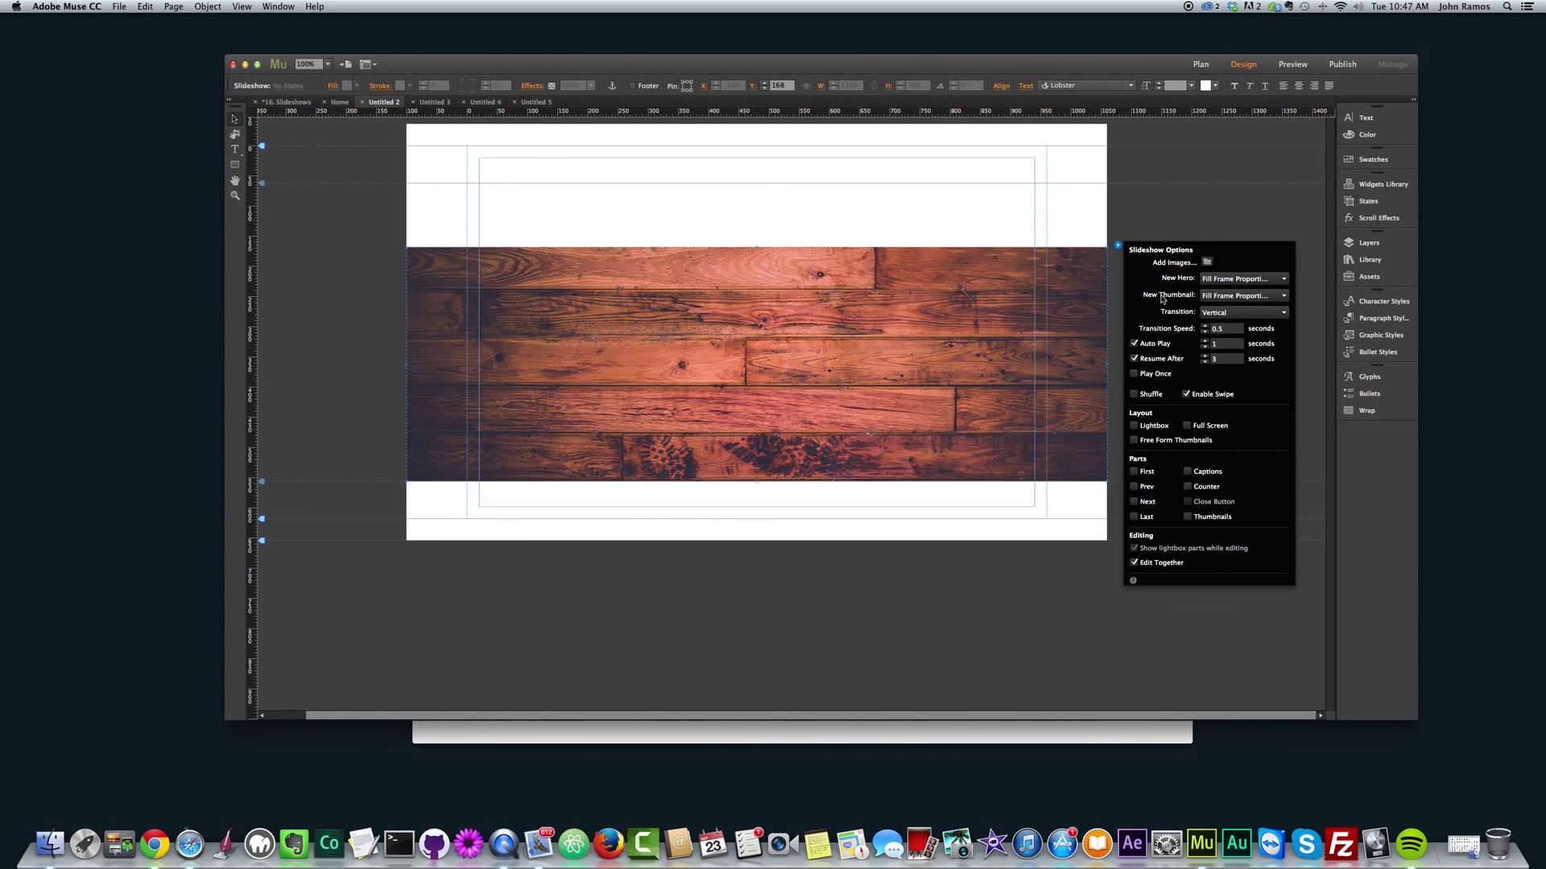
- Keep the wood slideshow's Vertical transition and close Slideshow Options
{"action": "left_click", "coordinate": [1232, 313]}
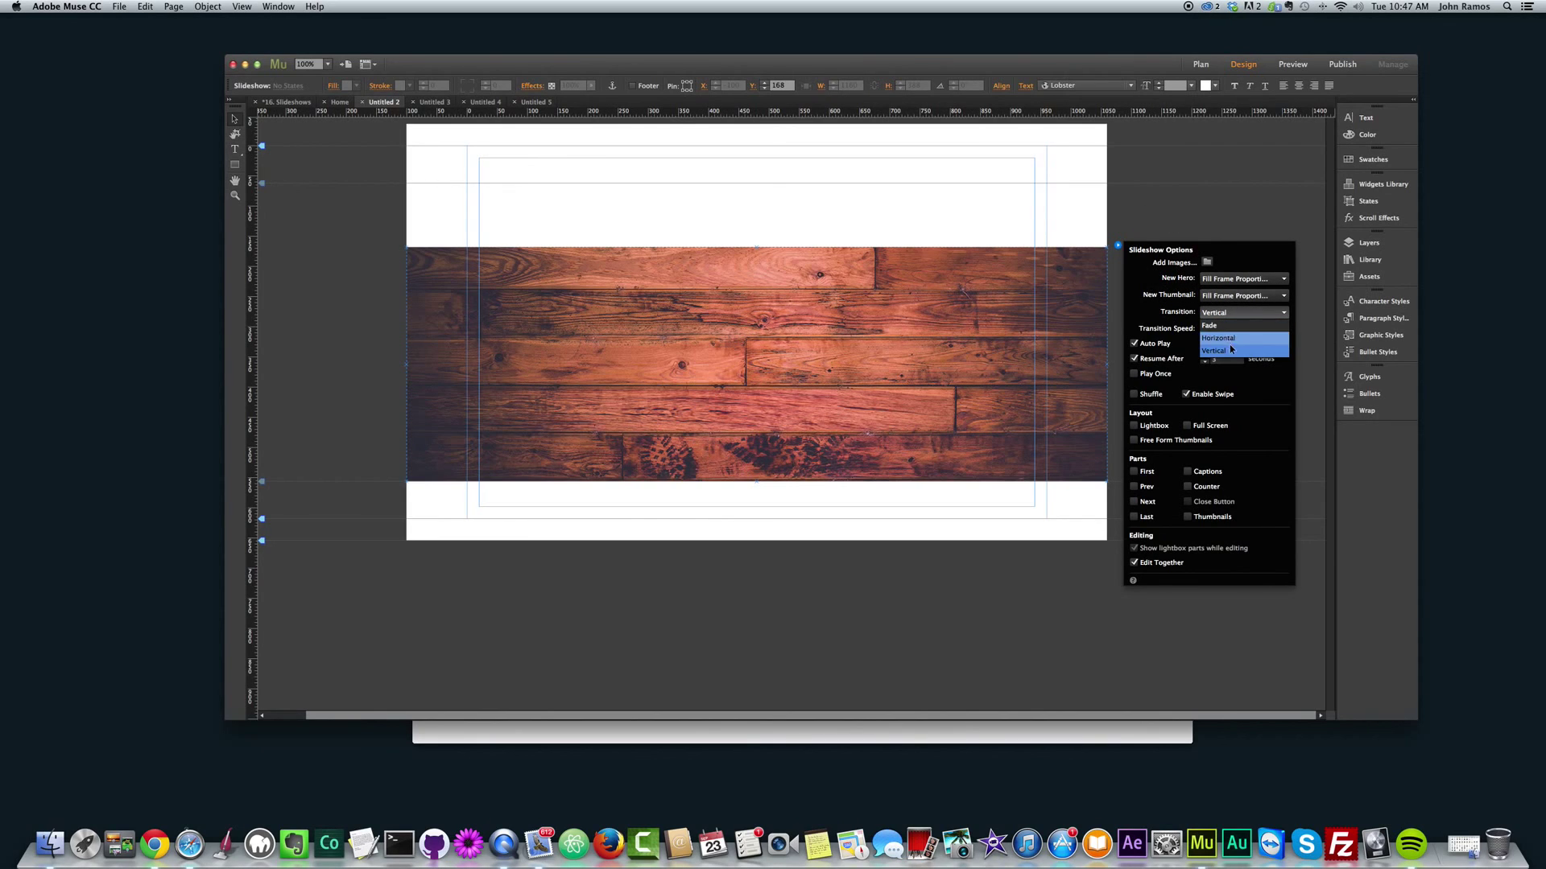
{"action": "left_click", "coordinate": [1138, 311]}
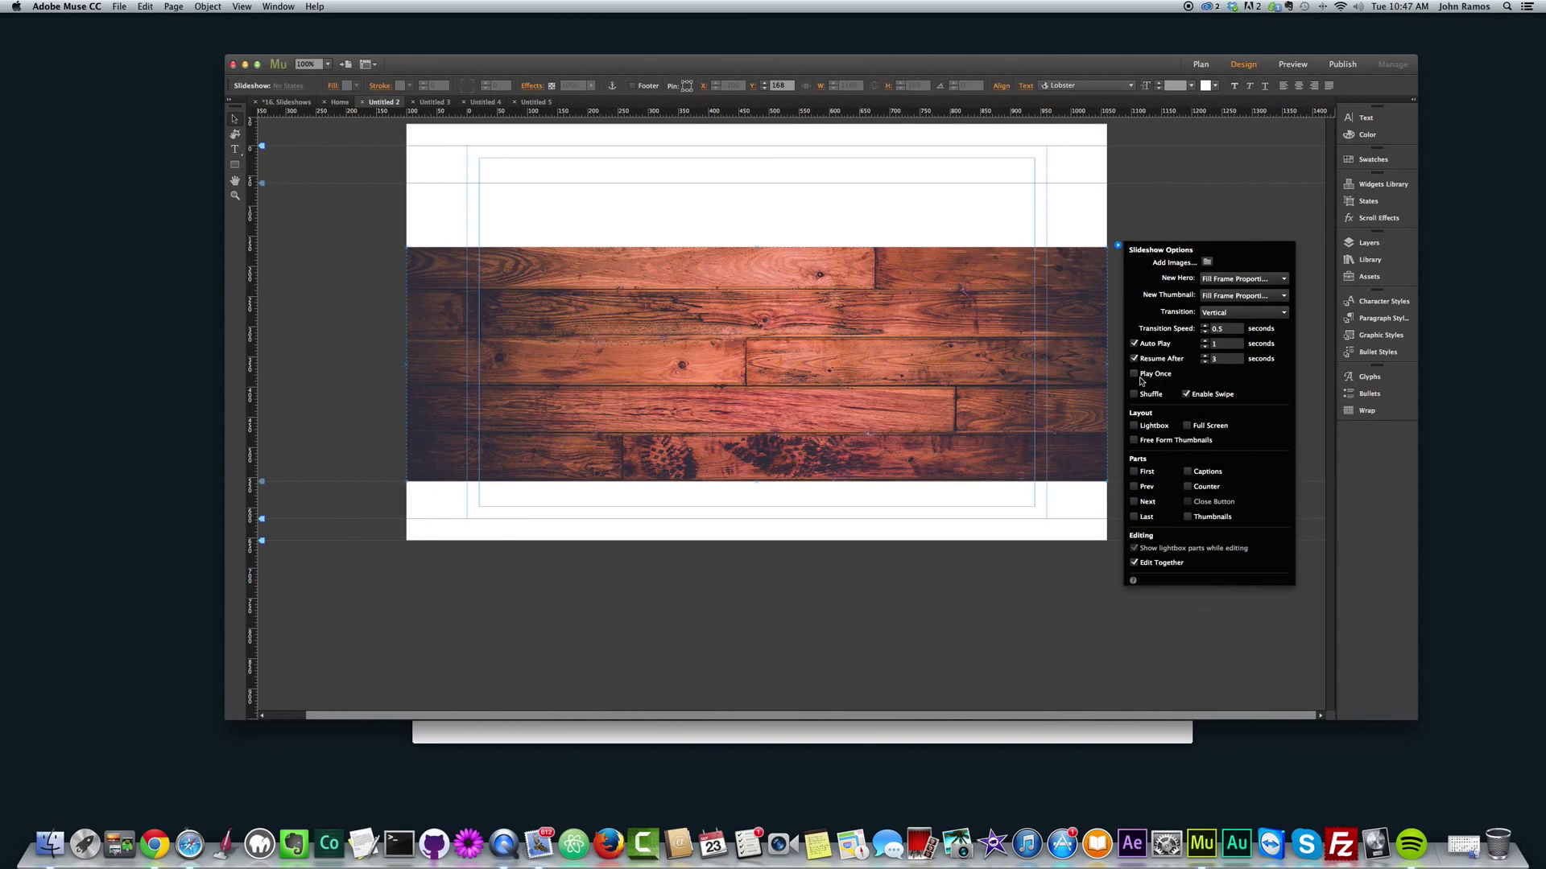
{"action": "left_click", "coordinate": [1159, 201]}
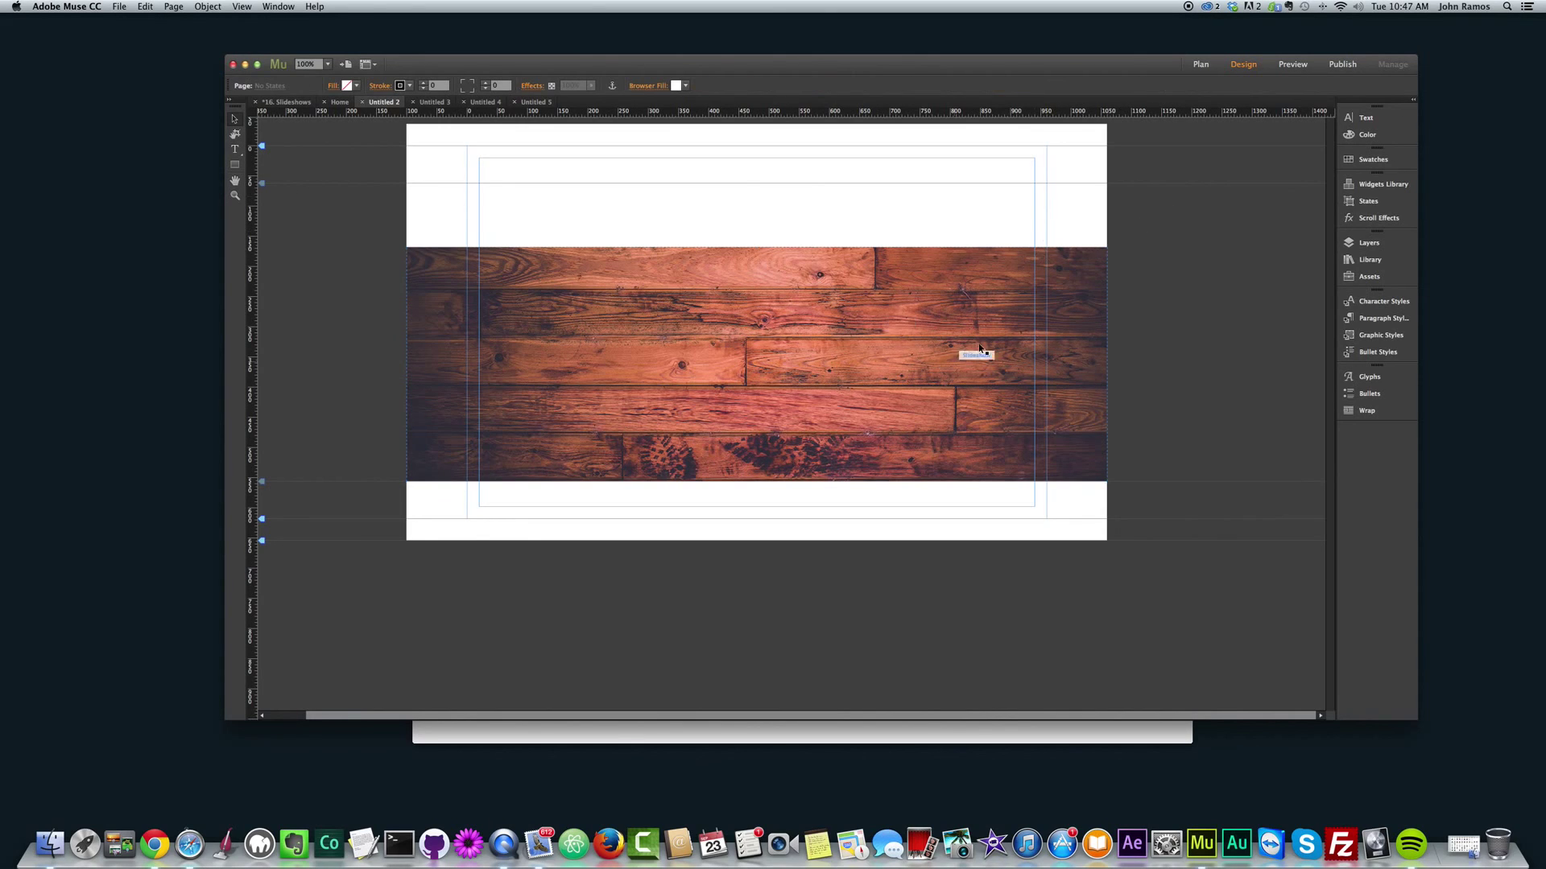